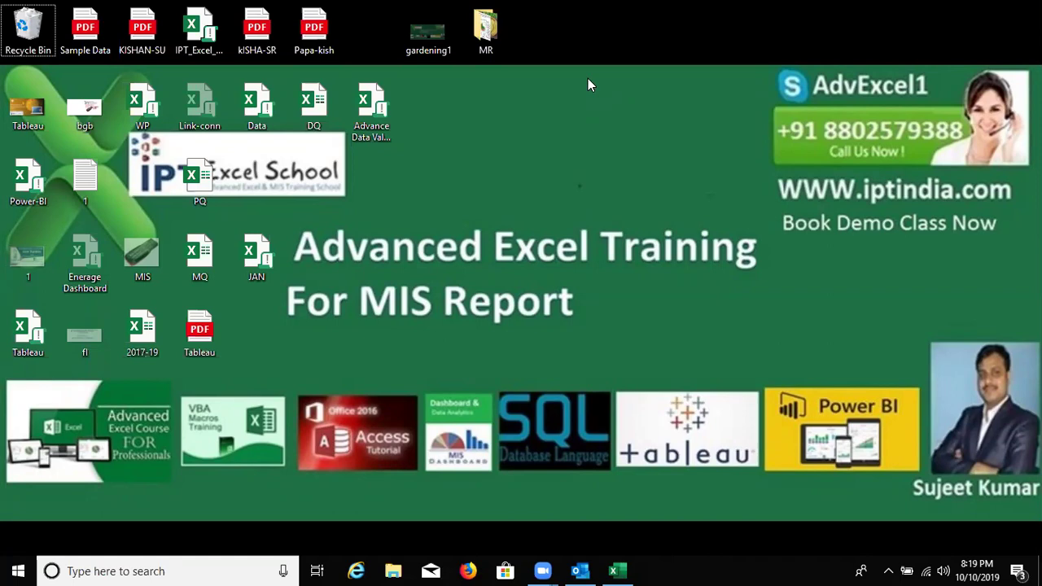
Launch Excel from the taskbar into a blank workbook, Book1
{"action": "left_click", "coordinate": [617, 571]}
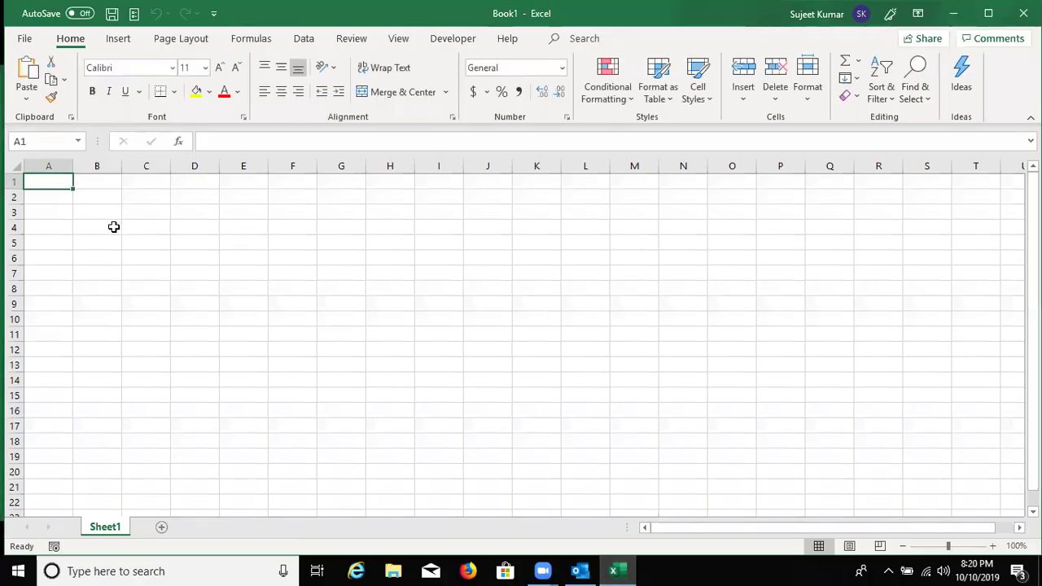
Enter the Name and Jan headers in A1:B1 and autofill Feb and Mar into C1:D1
{"action": "left_click", "coordinate": [114, 227]}
{"action": "left_click", "coordinate": [230, 255]}
{"action": "left_click", "coordinate": [80, 196]}
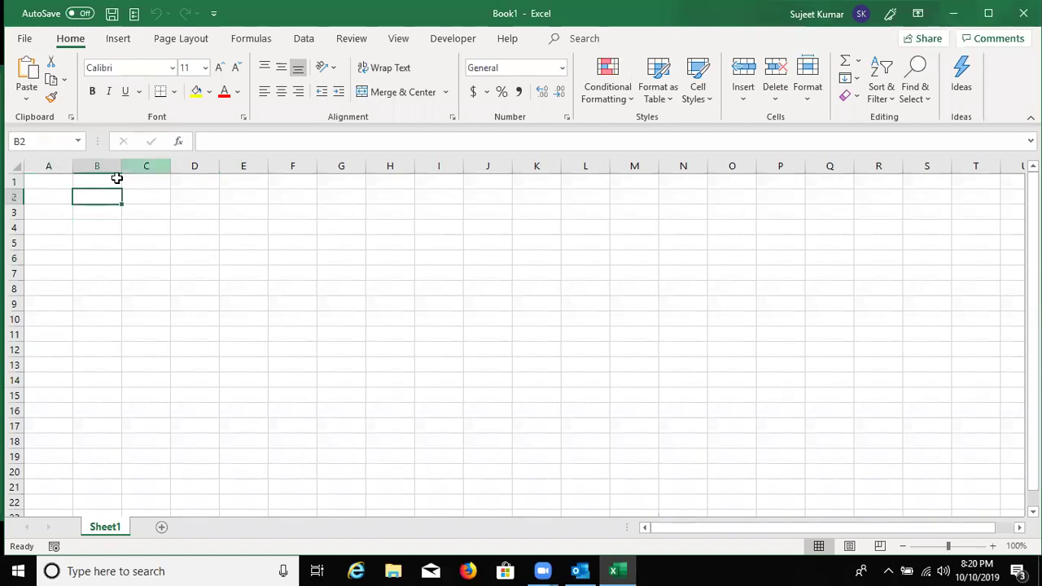
{"action": "left_click", "coordinate": [99, 225]}
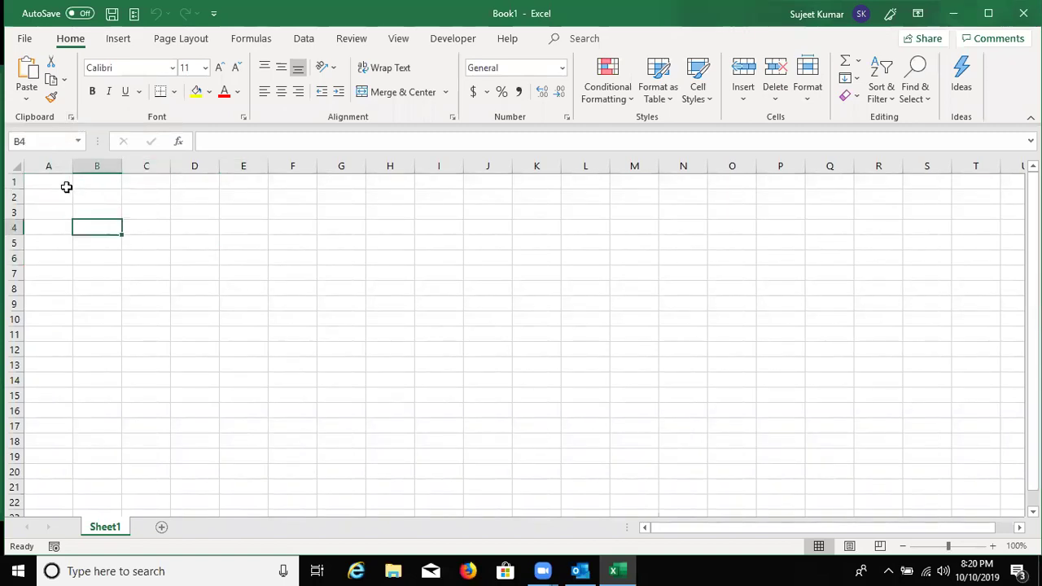
{"action": "left_click", "coordinate": [69, 185]}
{"action": "type", "text": "Name"}
{"action": "key", "text": "Return"}
{"action": "key", "text": "Up"}
{"action": "key", "text": "Right"}
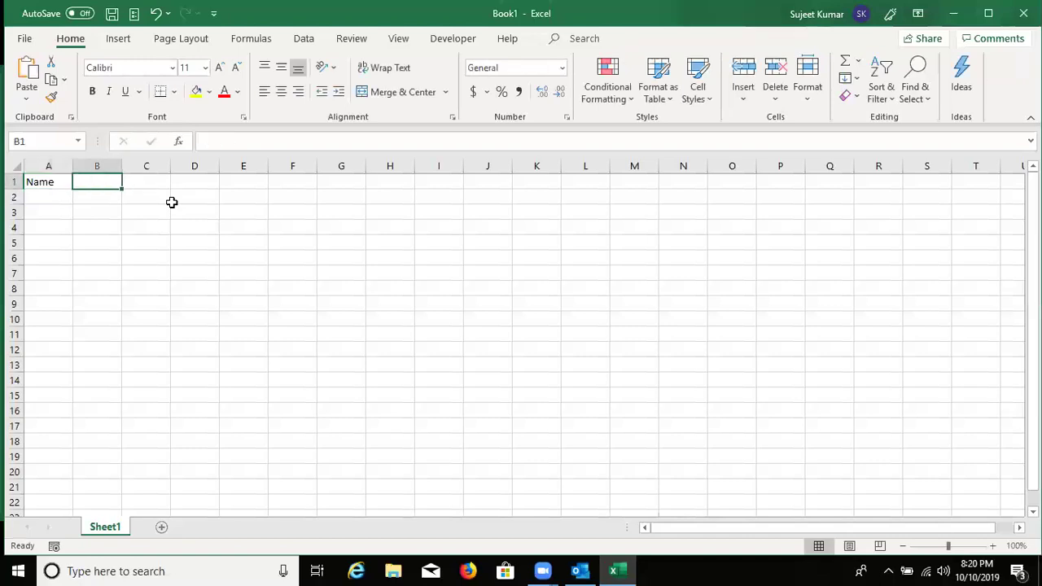
{"action": "type", "text": "Jan"}
{"action": "key", "text": "Return"}
{"action": "left_click", "coordinate": [81, 177]}
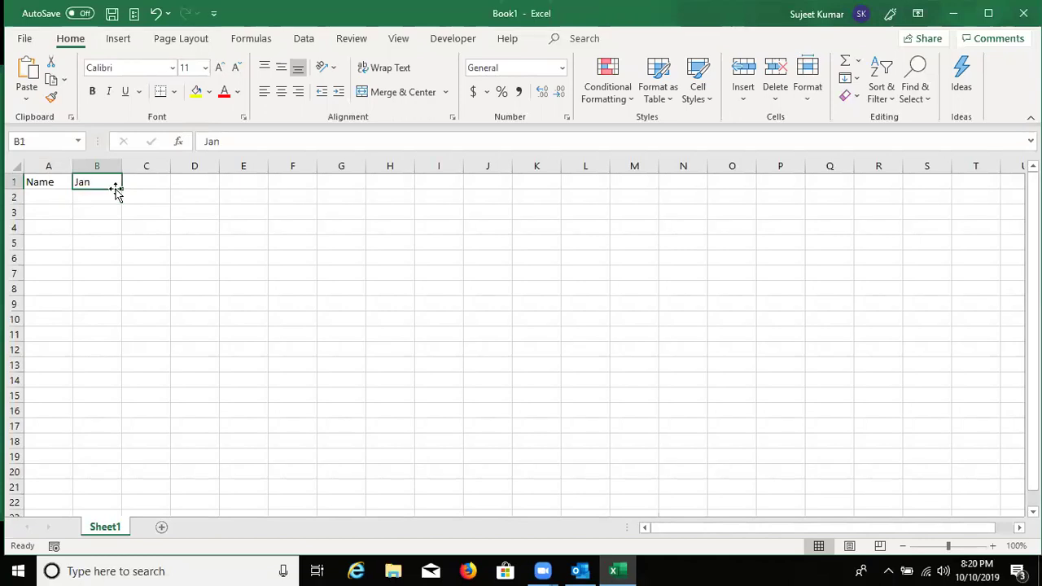
{"action": "left_click_drag", "start_coordinate": [122, 188], "coordinate": [183, 197]}
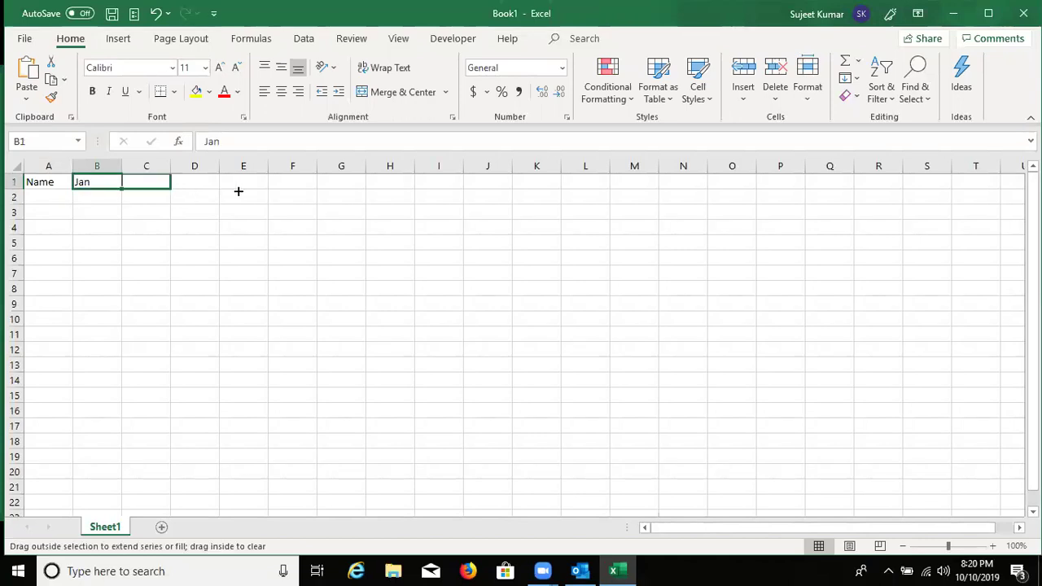
List six sample names down A2:A7, correcting a typo along the way
{"action": "left_click", "coordinate": [56, 205]}
{"action": "type", "text": "Puja"}
{"action": "key", "text": "Return"}
{"action": "type", "text": "Neeraj"}
{"action": "key", "text": "Return"}
{"action": "type", "text": "Kavita"}
{"action": "key", "text": "Return"}
{"action": "type", "text": "Mohiy"}
{"action": "key", "text": "BackSpace"}
{"action": "type", "text": "t"}
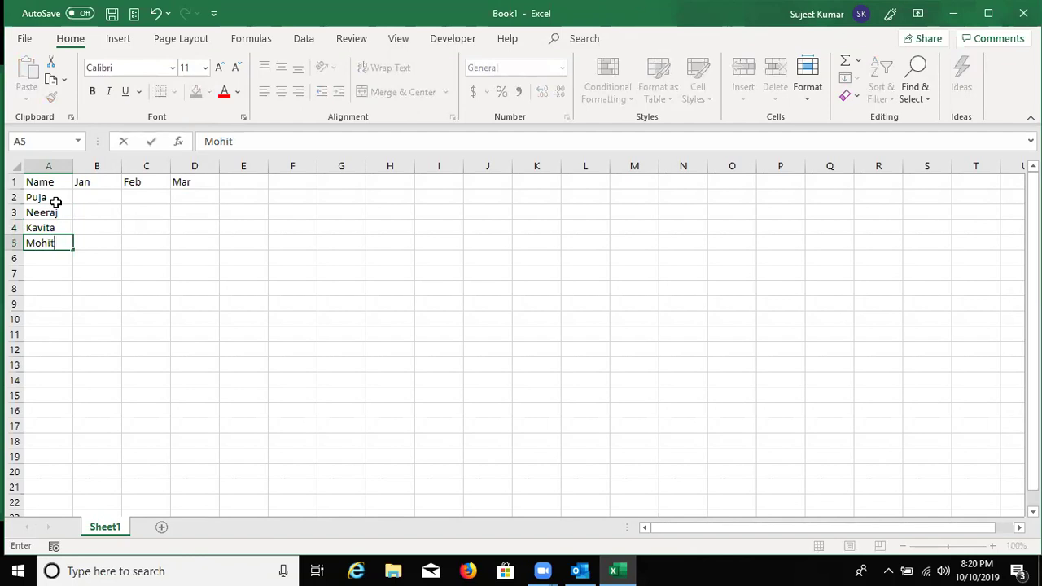
{"action": "key", "text": "Return"}
{"action": "type", "text": "Uday"}
{"action": "key", "text": "Return"}
{"action": "type", "text": "N"}
{"action": "key", "text": "Return"}
Enter the formula =RANDBETWEEN(10,90) in cell B2
{"action": "key", "text": "Up"}
{"action": "key", "text": "ctrl+Home"}
{"action": "key", "text": "Right"}
{"action": "key", "text": "Down"}
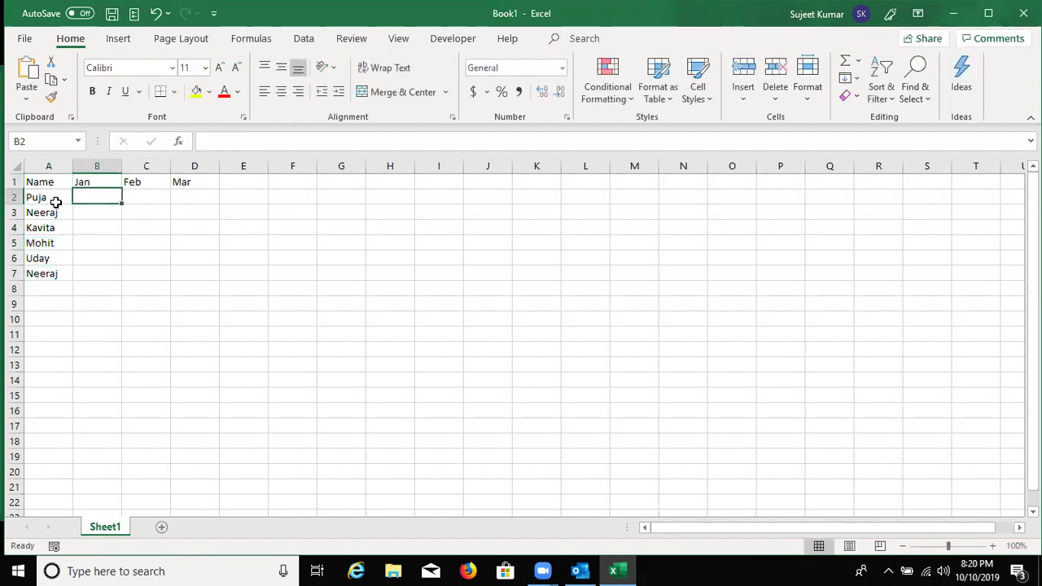
{"action": "type", "text": "=ra"}
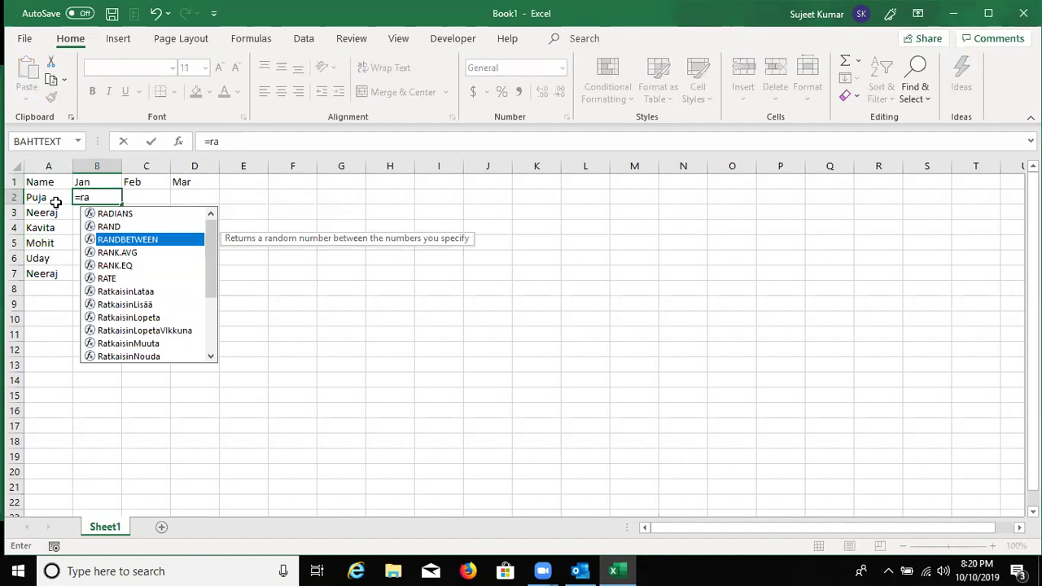
{"action": "key", "text": "Tab"}
{"action": "type", "text": "10,9"}
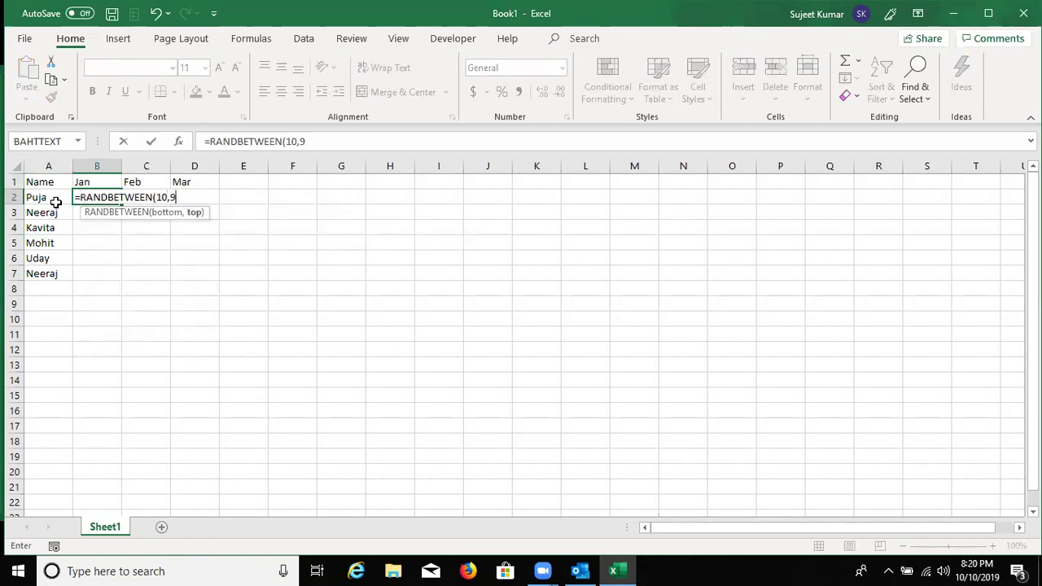
{"action": "type", "text": "0"}
{"action": "key", "text": "Return"}
Fill the RANDBETWEEN formula across and down through B2:D7
{"action": "key", "text": "Up"}
{"action": "key", "text": "shift+Right"}
{"action": "key", "text": "shift+Right"}
{"action": "key", "text": "shift+Down"}
{"action": "key", "text": "shift+Down"}
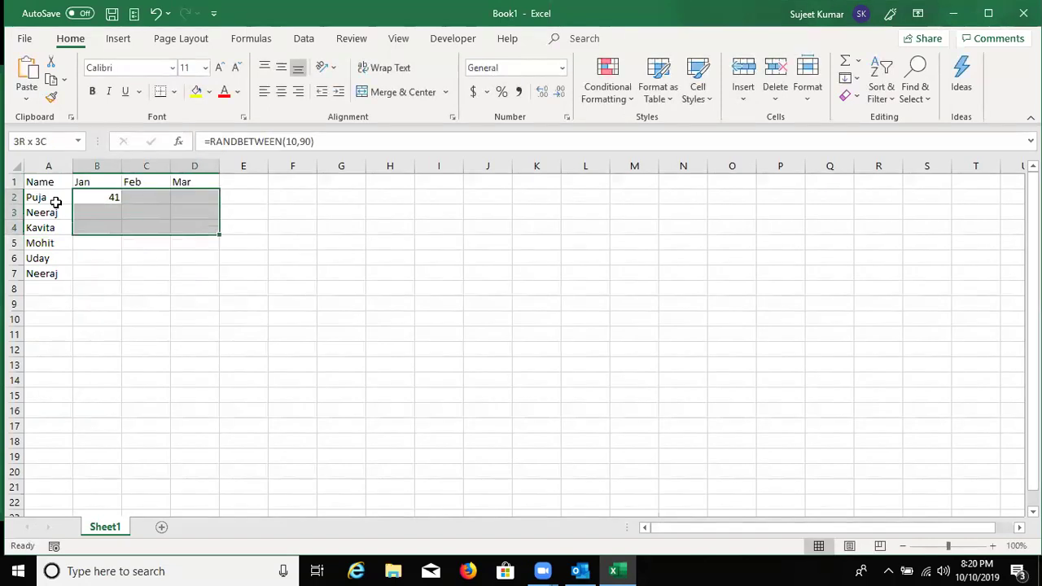
{"action": "key", "text": "shift+Down"}
{"action": "key", "text": "shift+Down"}
{"action": "key", "text": "shift+Down"}
{"action": "key", "text": "shift+Down"}
{"action": "key", "text": "shift+Down"}
{"action": "key", "text": "shift+Up"}
{"action": "key", "text": "shift+Up"}
{"action": "key", "text": "ctrl+r"}
{"action": "key", "text": "ctrl+d"}
Copy B2:D7 and paste it back as values so the scores stay fixed
{"action": "key", "text": "ctrl+c"}
{"action": "left_click", "coordinate": [26, 99]}
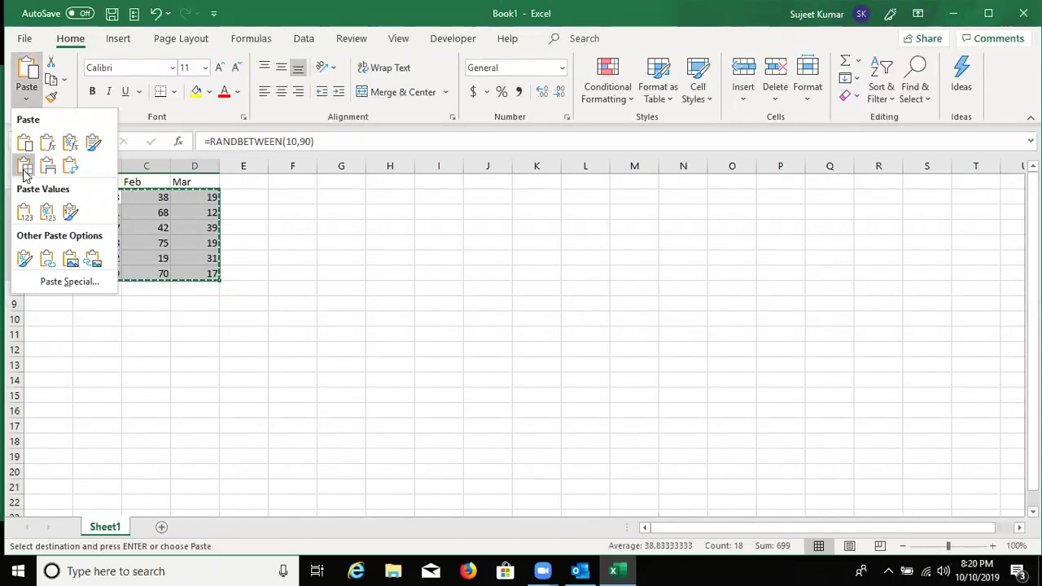
{"action": "left_click", "coordinate": [25, 214]}
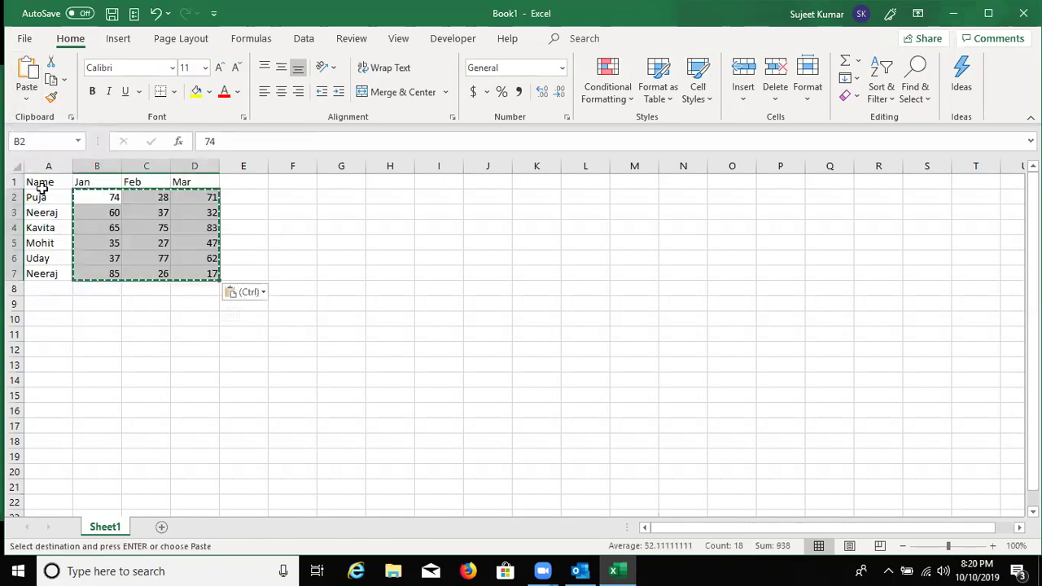
{"action": "left_click_drag", "start_coordinate": [36, 183], "coordinate": [200, 275]}
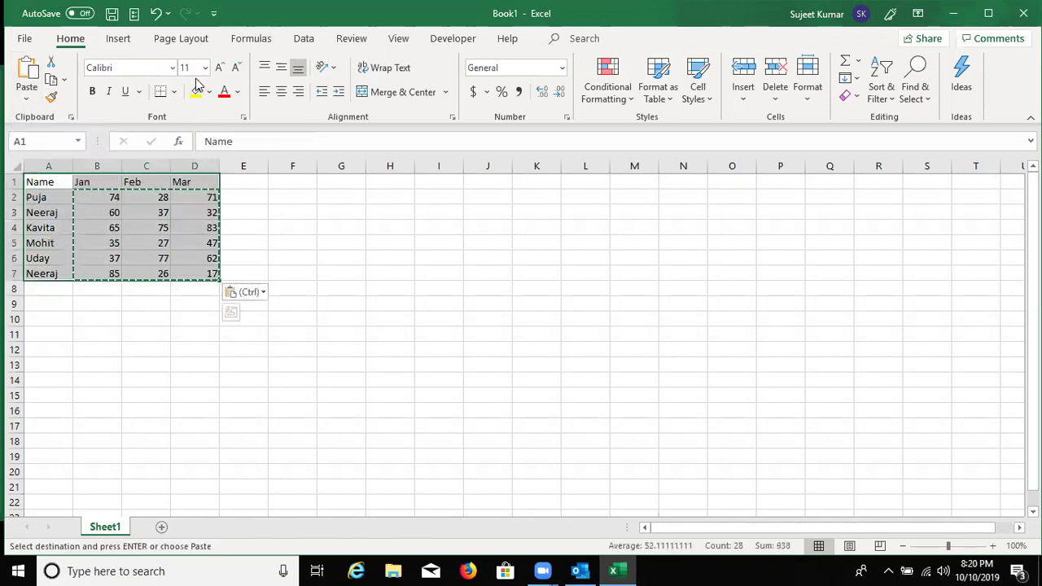
Apply All Borders and a yellow fill to the A1:D7 table
{"action": "left_click", "coordinate": [175, 92]}
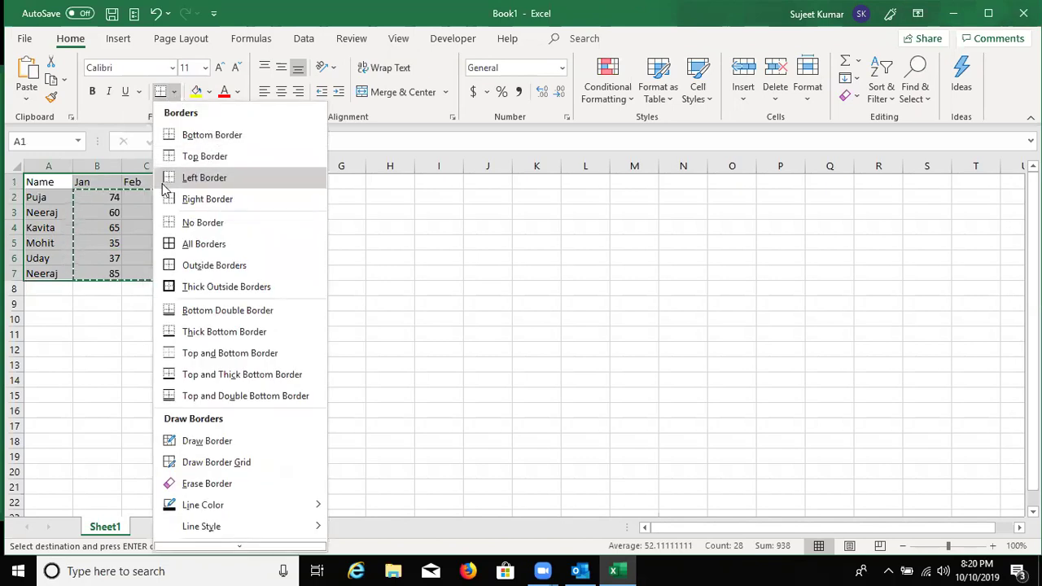
{"action": "left_click", "coordinate": [171, 241]}
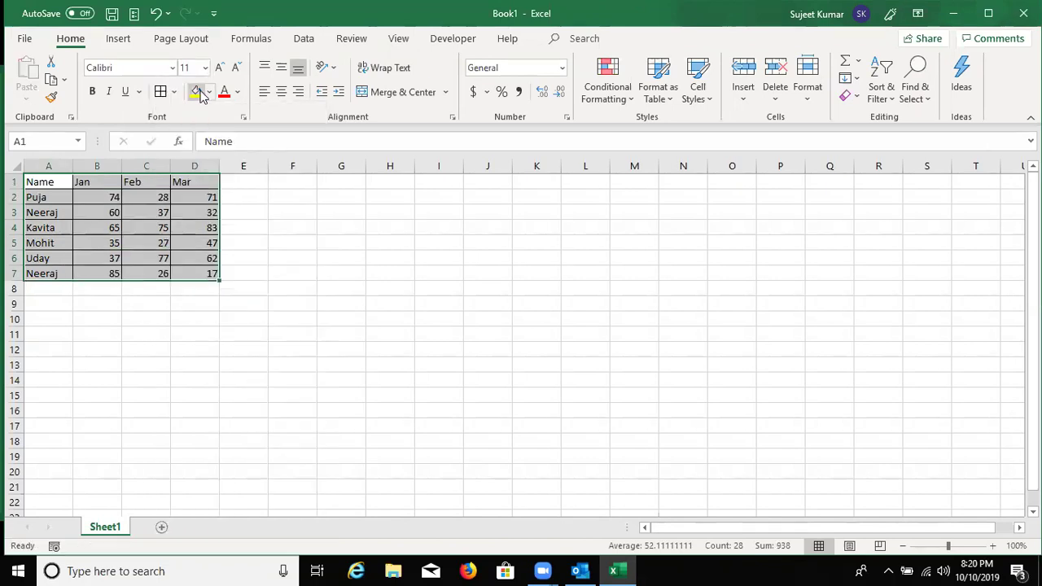
{"action": "left_click", "coordinate": [197, 91]}
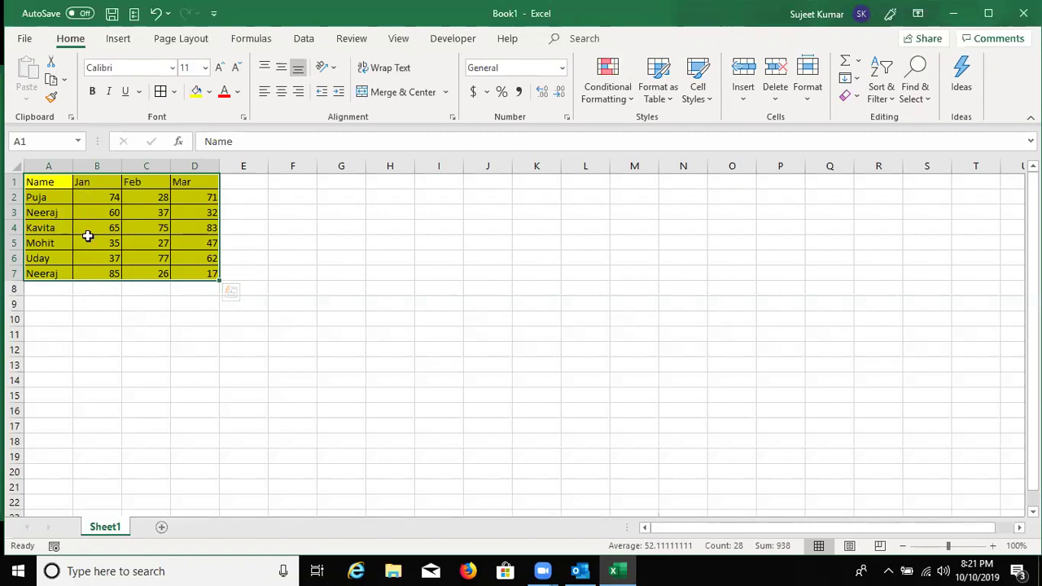
{"action": "left_click", "coordinate": [123, 391]}
{"action": "left_click", "coordinate": [43, 184]}
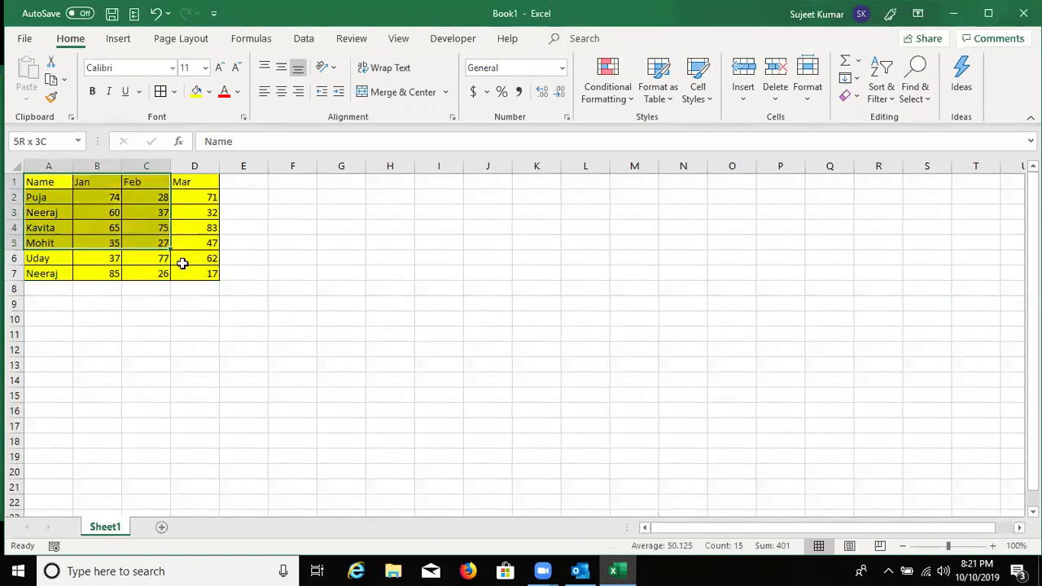
{"action": "left_click_drag", "start_coordinate": [120, 211], "coordinate": [204, 272]}
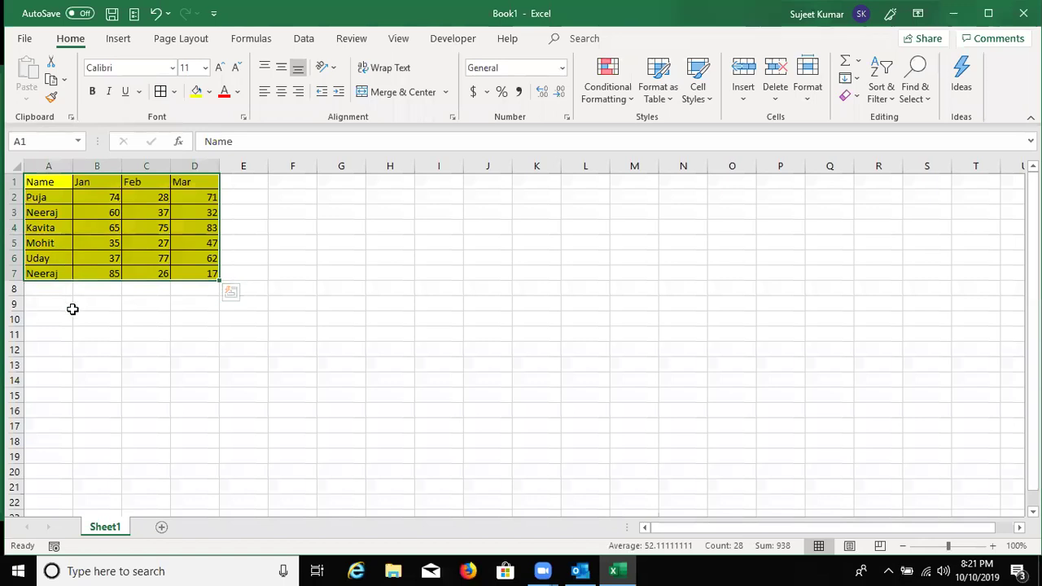
{"action": "key", "text": "ctrl+q"}
{"action": "left_click", "coordinate": [147, 197]}
{"action": "left_click_drag", "start_coordinate": [171, 166], "coordinate": [146, 166]}
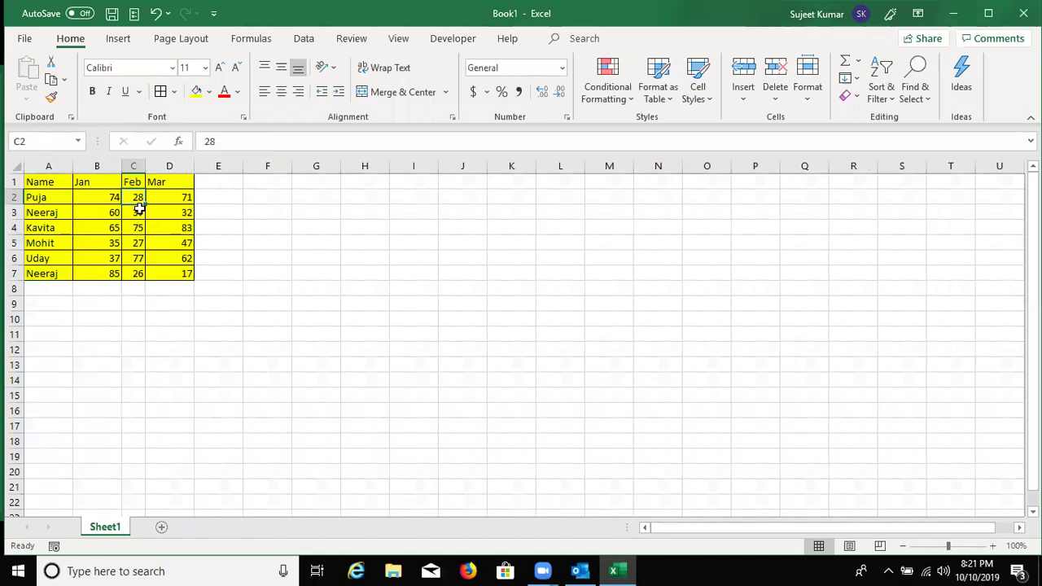
{"action": "left_click_drag", "start_coordinate": [134, 473], "coordinate": [345, 473]}
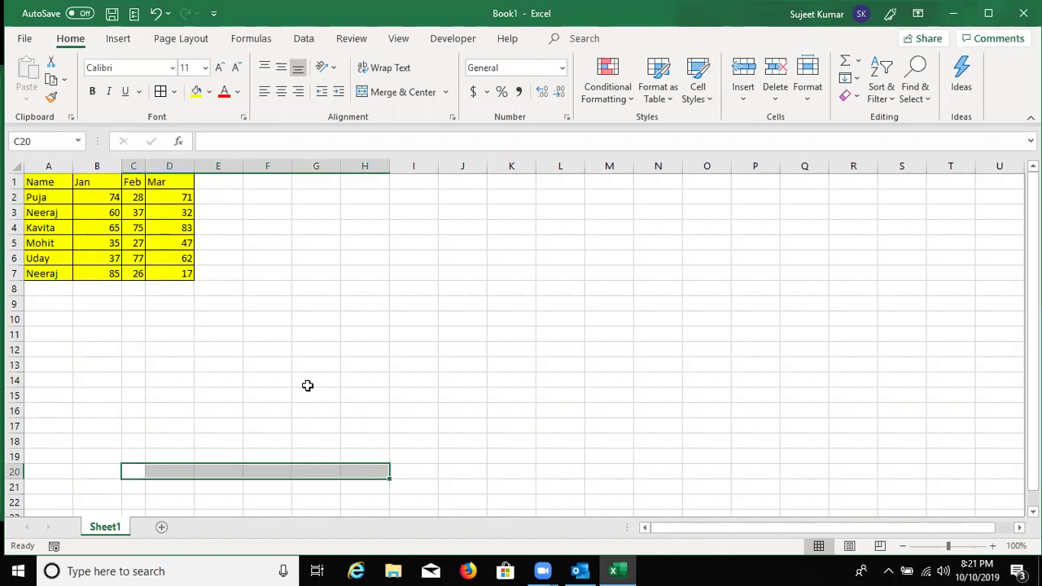
{"action": "key", "text": "ctrl+z"}
{"action": "left_click", "coordinate": [300, 322]}
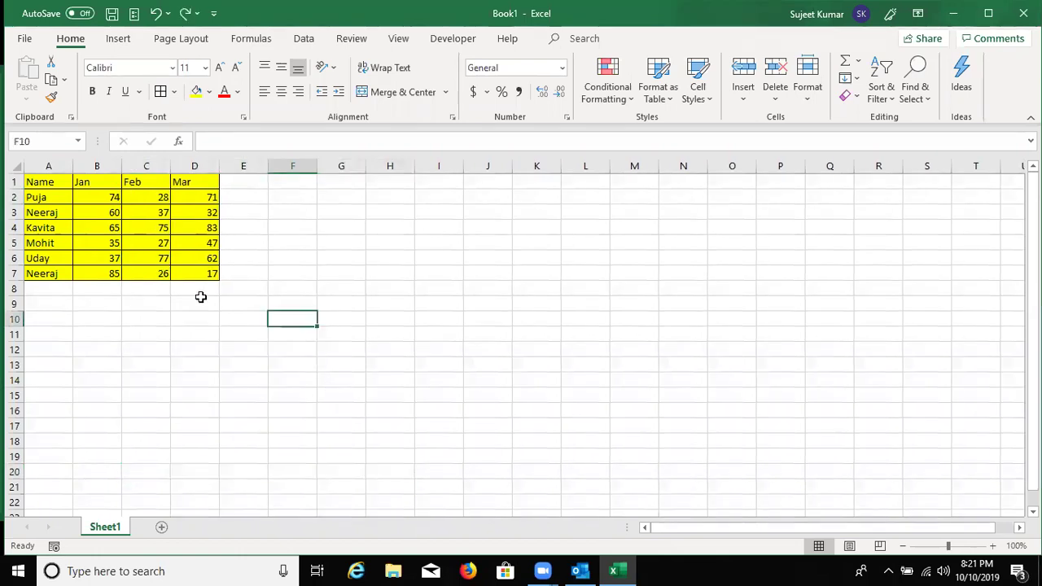
{"action": "left_click", "coordinate": [33, 180]}
{"action": "left_click_drag", "start_coordinate": [135, 218], "coordinate": [184, 273]}
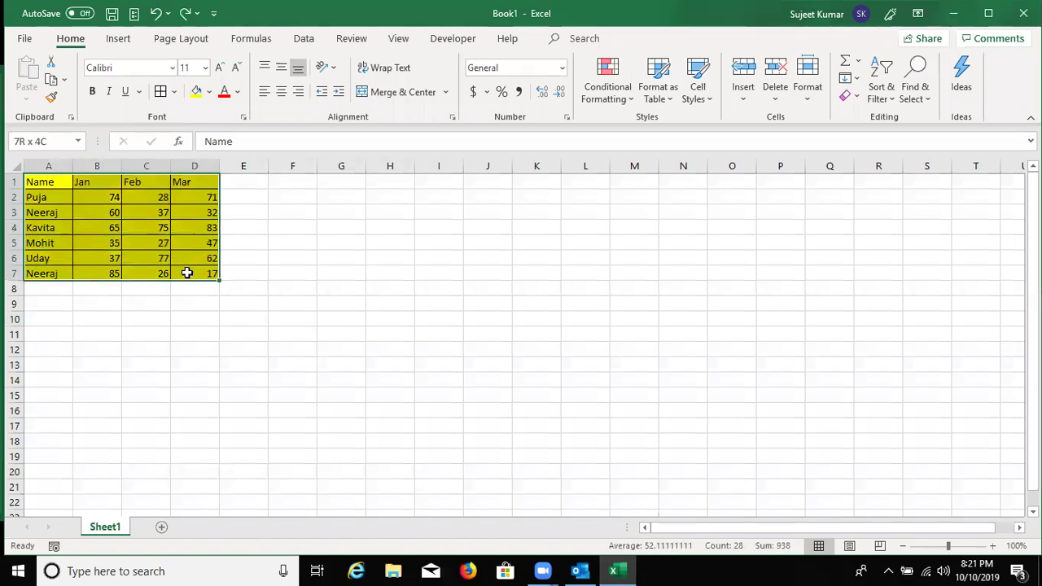
Test-paste the table as a picture at H6, move and enlarge it, then delete it
{"action": "key", "text": "ctrl+c"}
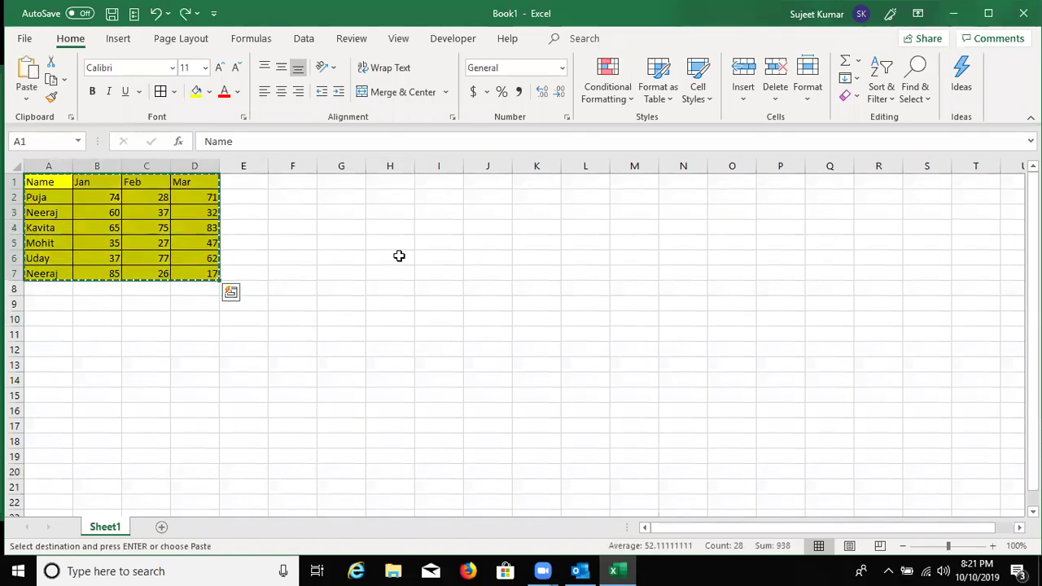
{"action": "left_click", "coordinate": [399, 256]}
{"action": "left_click", "coordinate": [26, 98]}
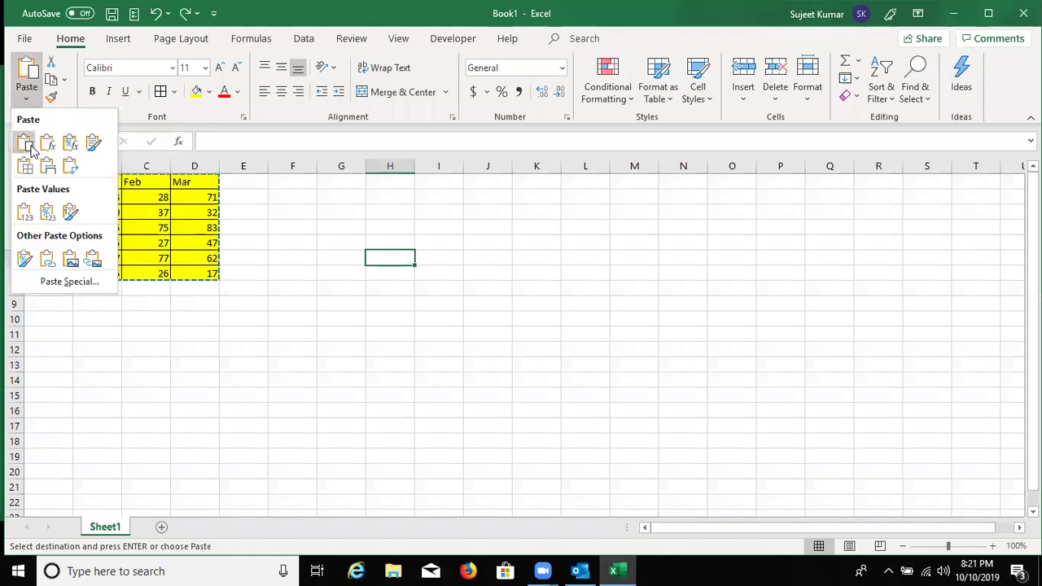
{"action": "left_click", "coordinate": [70, 258]}
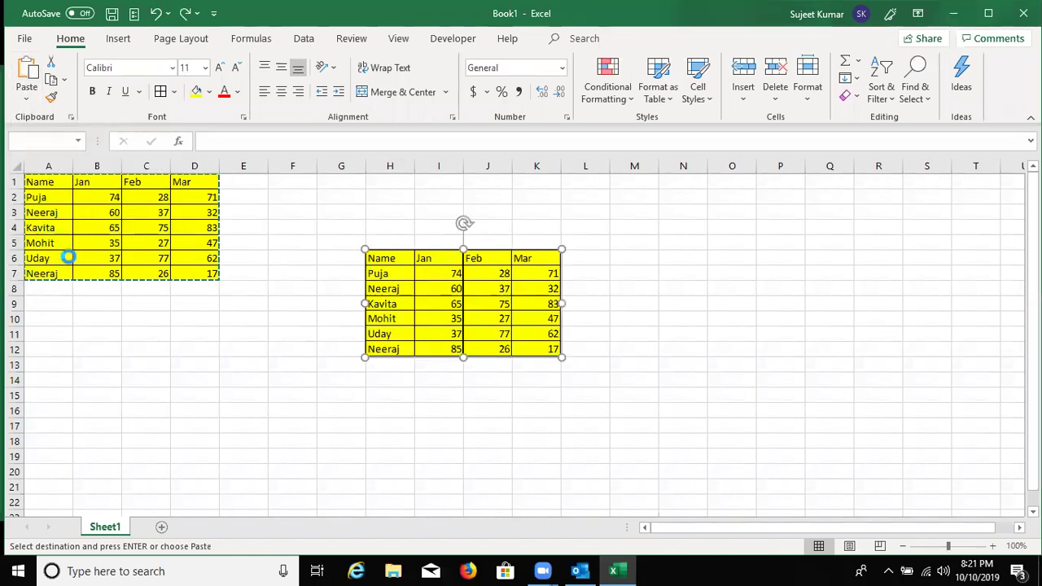
{"action": "mouse_move", "coordinate": [542, 363]}
{"action": "left_mouse_down"}
{"action": "mouse_move", "coordinate": [500, 345]}
{"action": "mouse_move", "coordinate": [669, 420]}
{"action": "mouse_move", "coordinate": [454, 301]}
{"action": "left_mouse_up"}
{"action": "mouse_move", "coordinate": [393, 280]}
{"action": "left_mouse_down"}
{"action": "mouse_move", "coordinate": [414, 280]}
{"action": "mouse_move", "coordinate": [542, 400]}
{"action": "left_mouse_up"}
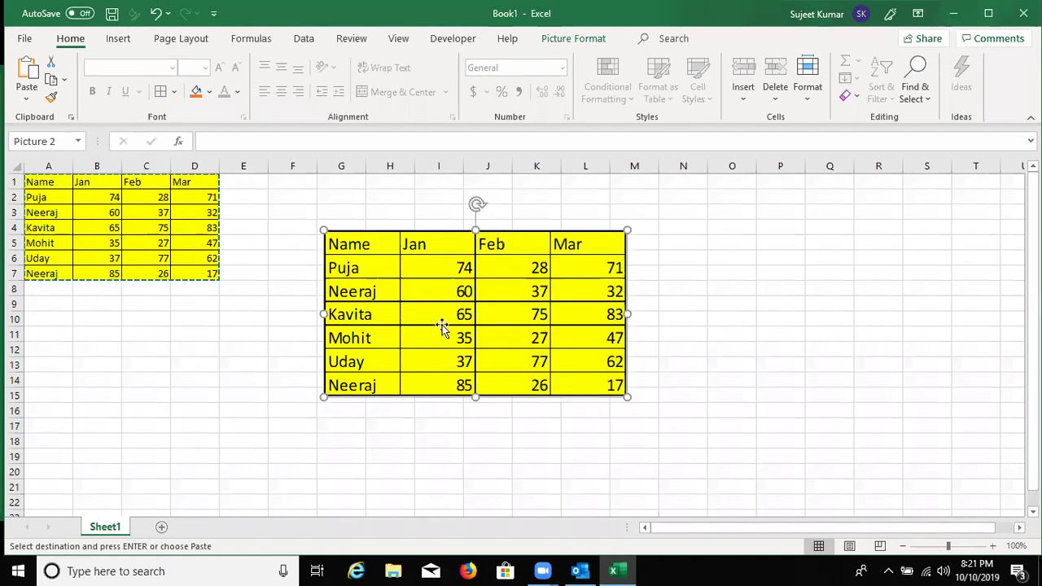
{"action": "left_click", "coordinate": [239, 316]}
{"action": "left_click", "coordinate": [334, 320]}
{"action": "key", "text": "Delete"}
Add Sheet2, paste the table picture there, resize it, then delete it
{"action": "left_click", "coordinate": [161, 526]}
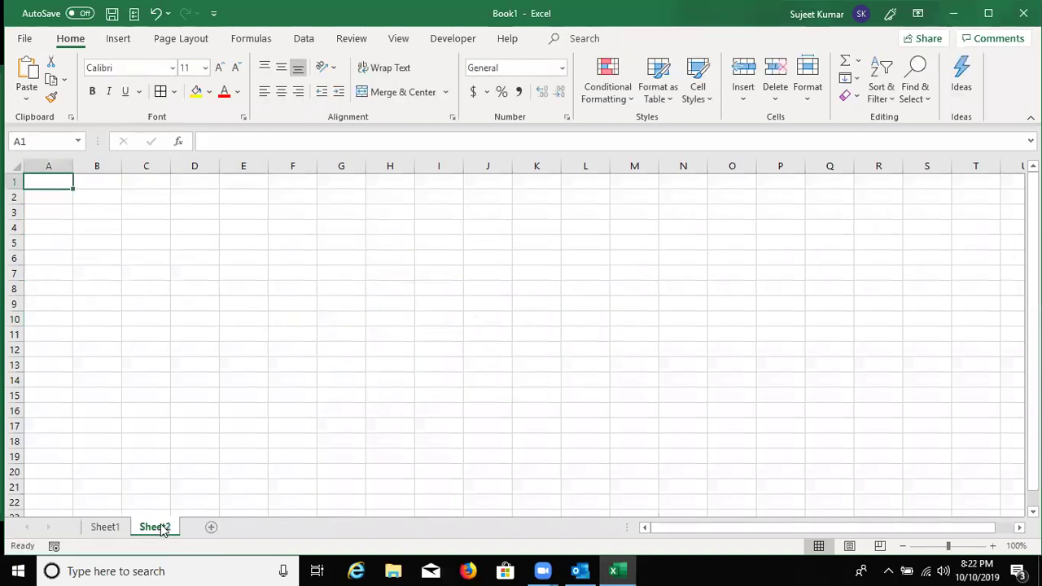
{"action": "key", "text": "ctrl+v"}
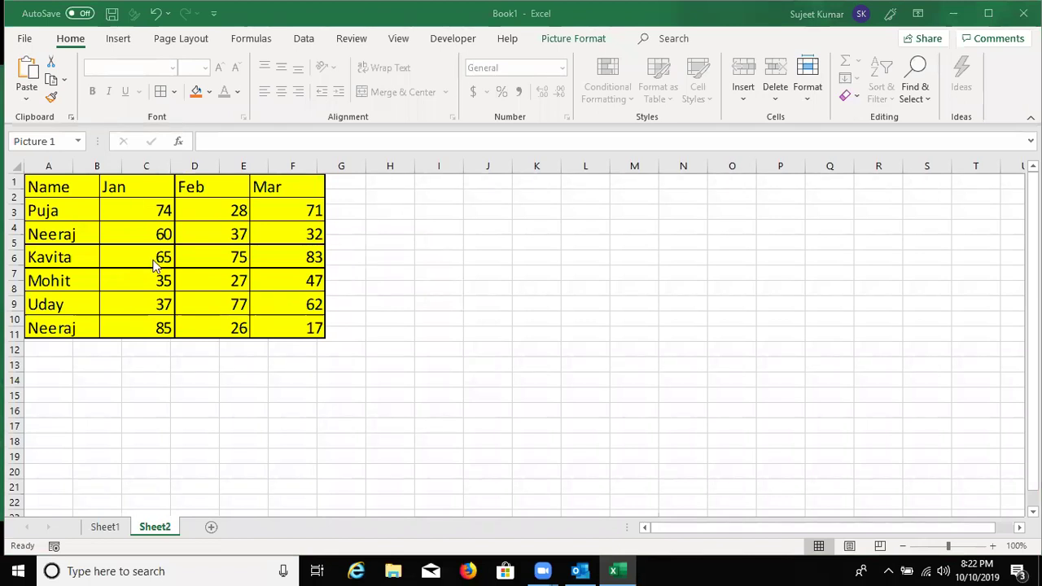
{"action": "left_click_drag", "start_coordinate": [154, 263], "coordinate": [374, 326]}
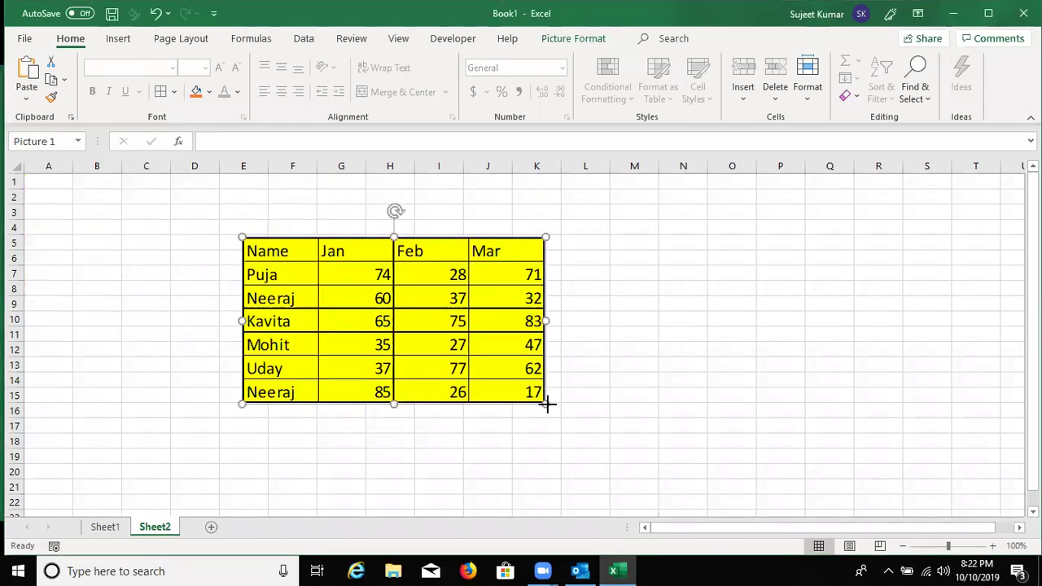
{"action": "left_click_drag", "start_coordinate": [547, 405], "coordinate": [487, 372]}
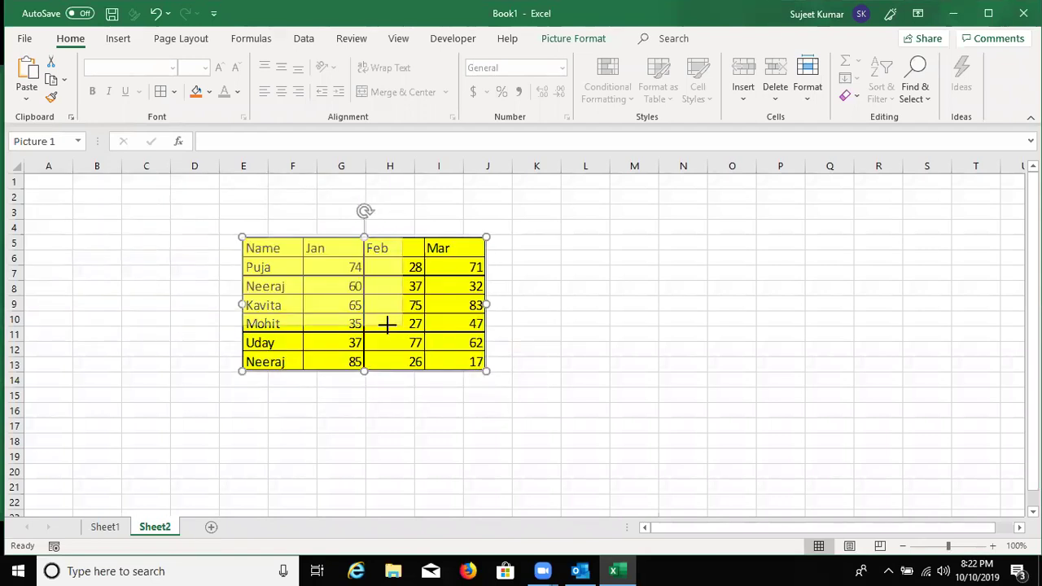
{"action": "left_click_drag", "start_coordinate": [388, 325], "coordinate": [389, 319]}
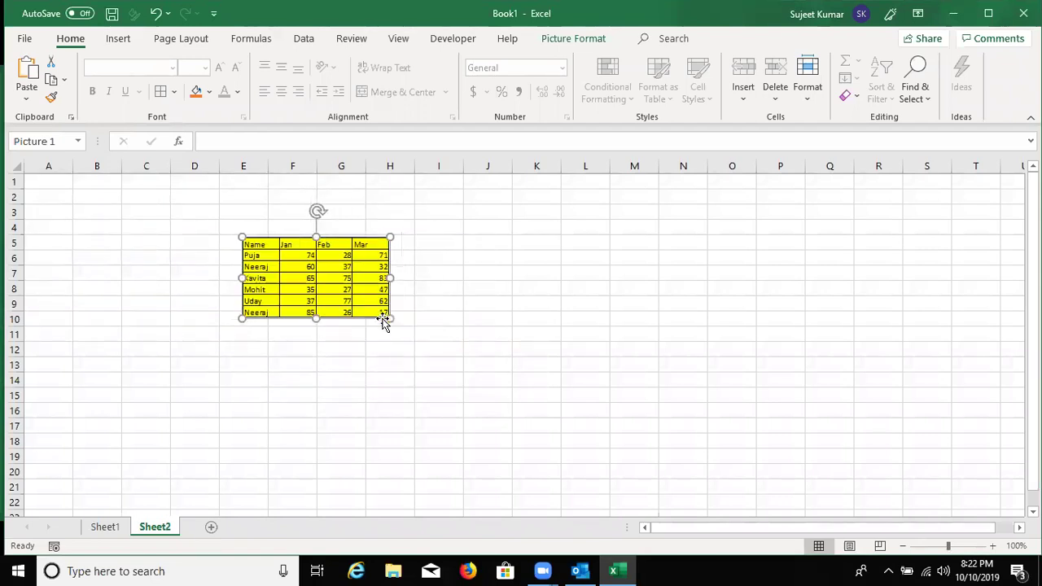
{"action": "key", "text": "Delete"}
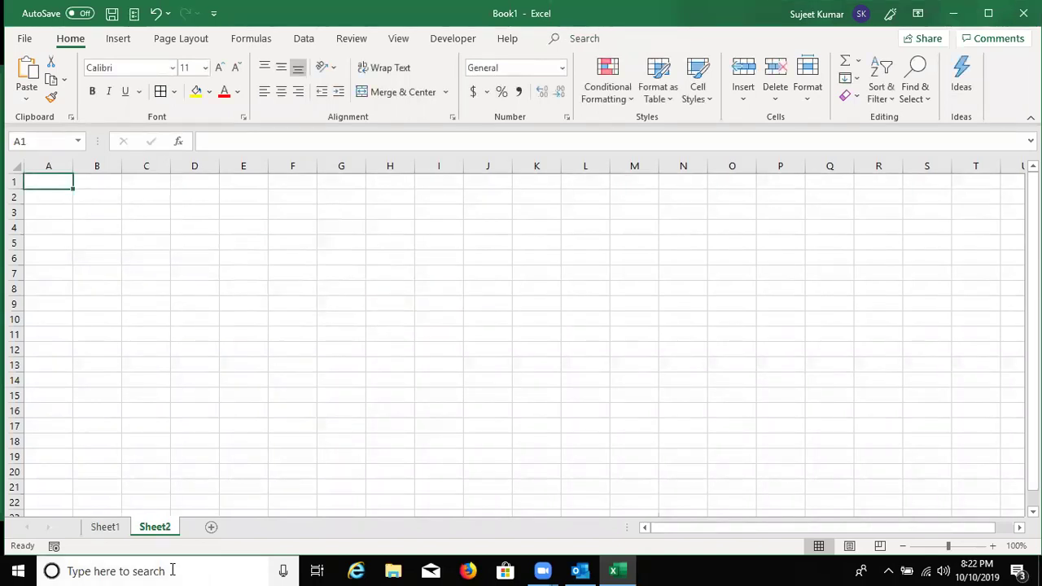
Return to Sheet1 and copy the full A1:D7 table
{"action": "left_click", "coordinate": [109, 529]}
{"action": "left_click", "coordinate": [127, 228]}
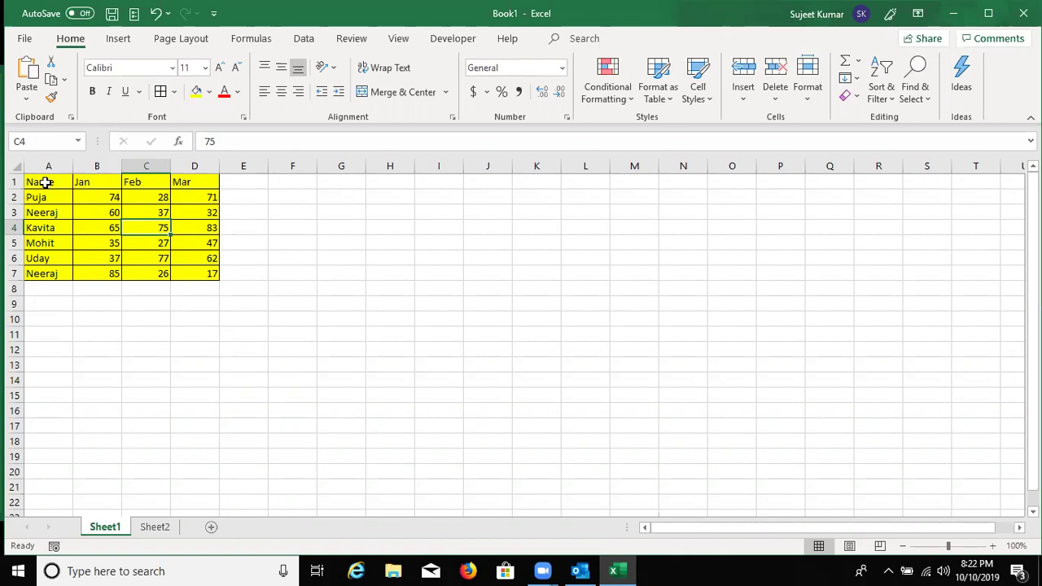
{"action": "left_click_drag", "start_coordinate": [65, 181], "coordinate": [209, 275]}
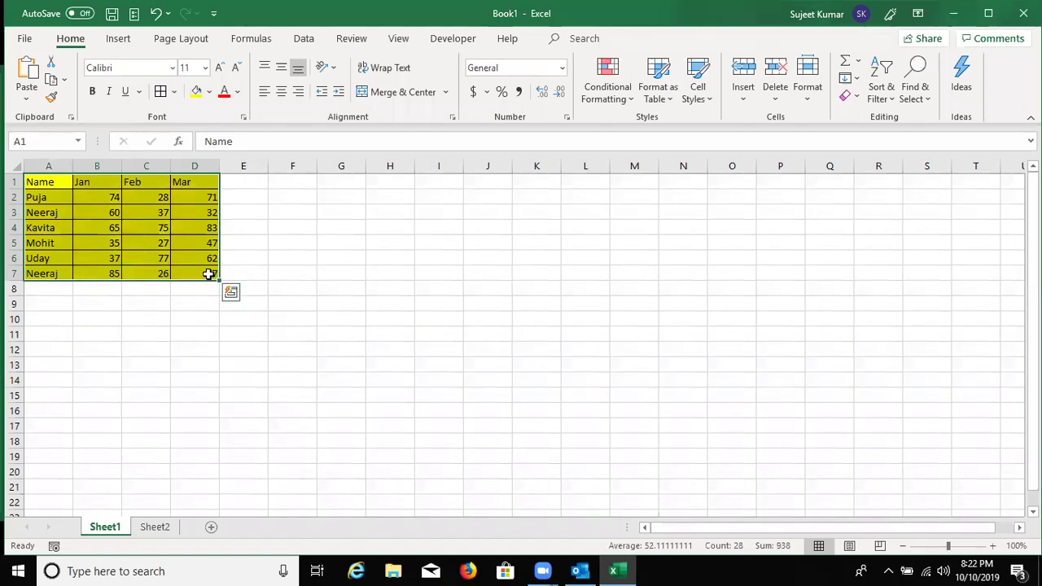
{"action": "key", "text": "ctrl+c"}
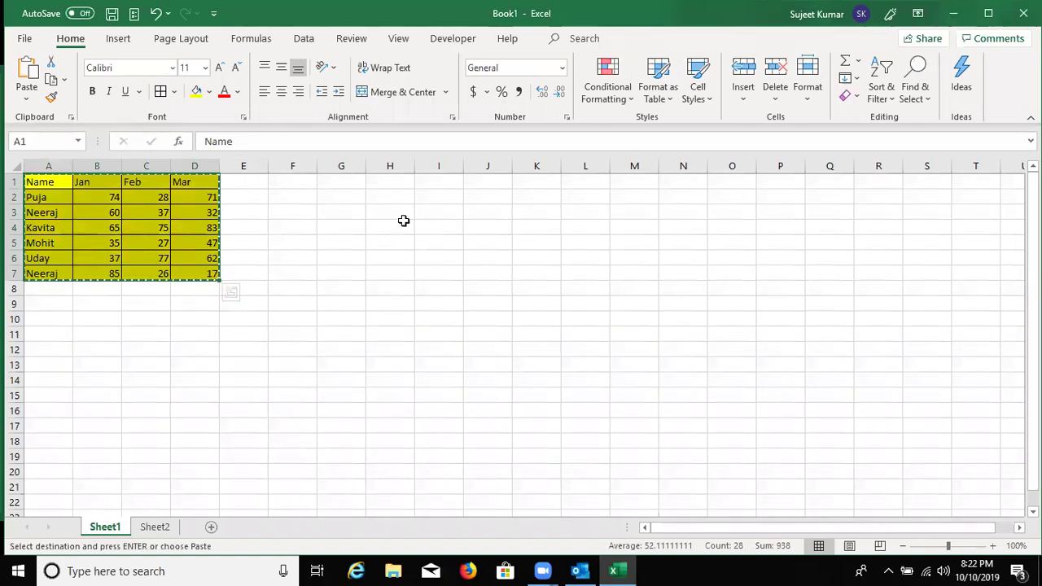
Paste the table as a Linked Picture at H1 and move it down to about G6:K12
{"action": "left_click", "coordinate": [391, 181]}
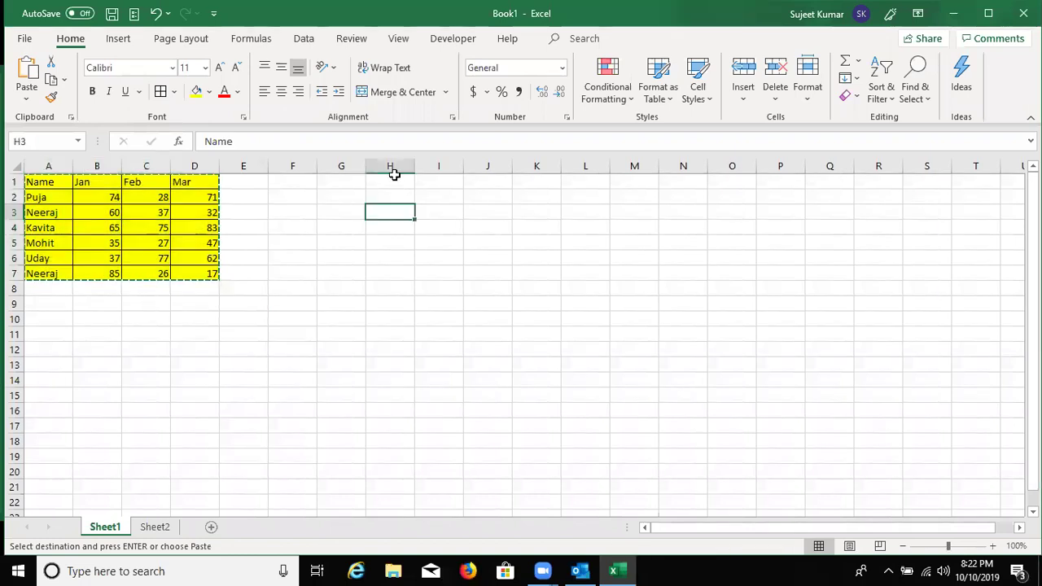
{"action": "right_click", "coordinate": [390, 180]}
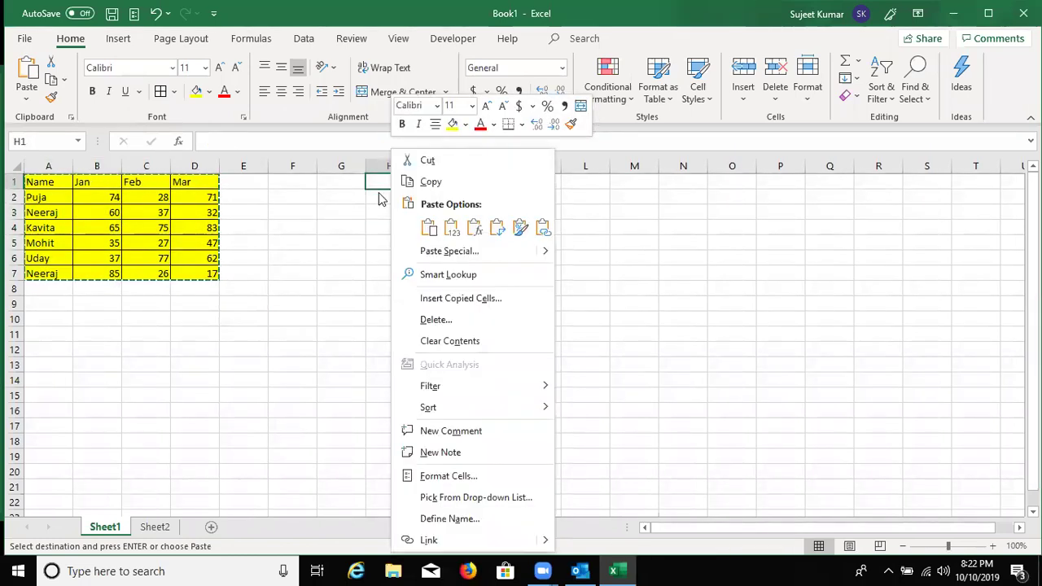
{"action": "key", "text": "Escape"}
{"action": "left_click", "coordinate": [31, 102]}
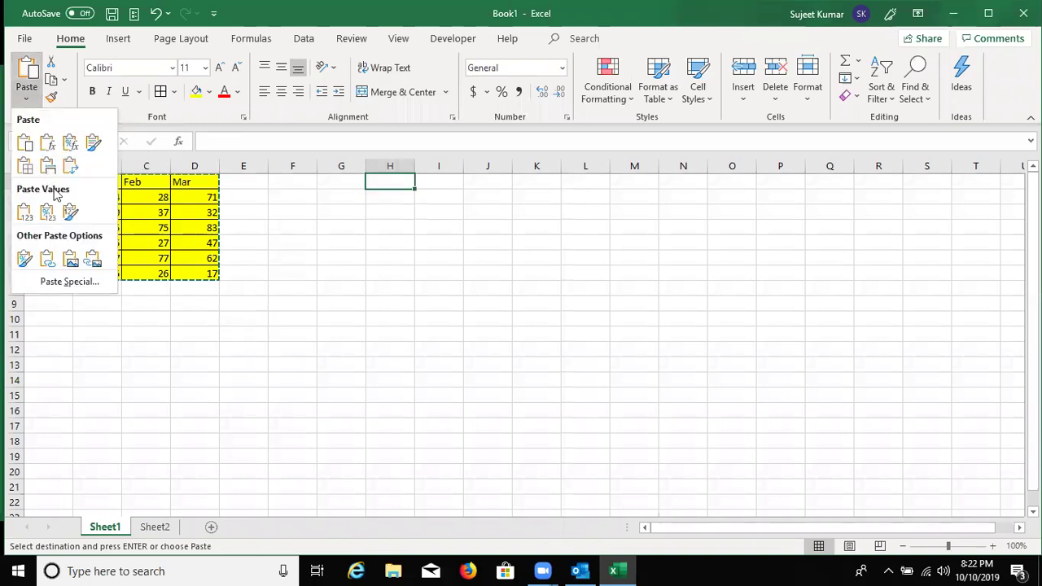
{"action": "left_click", "coordinate": [90, 265]}
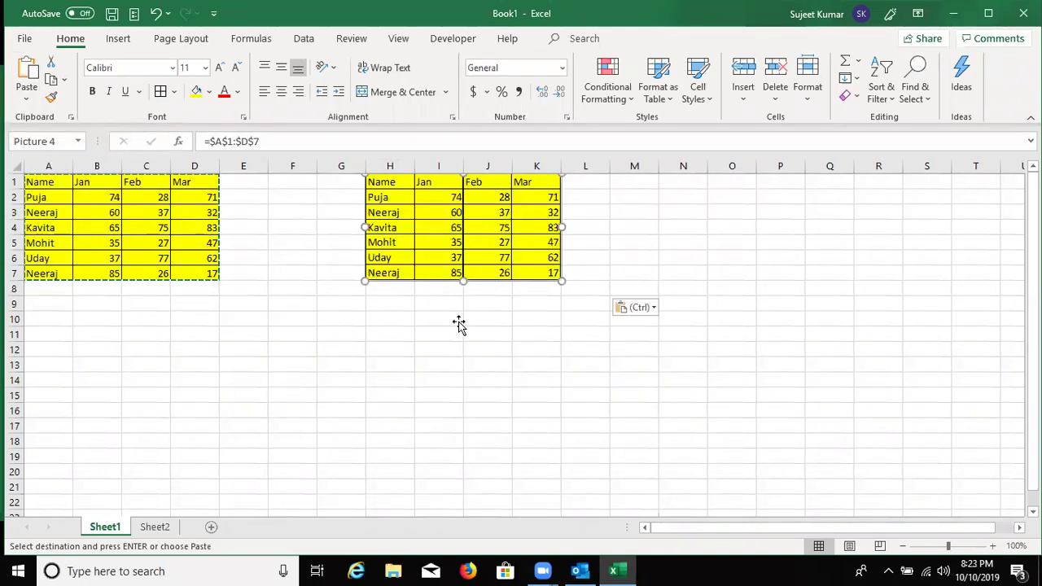
{"action": "left_click_drag", "start_coordinate": [470, 257], "coordinate": [451, 333]}
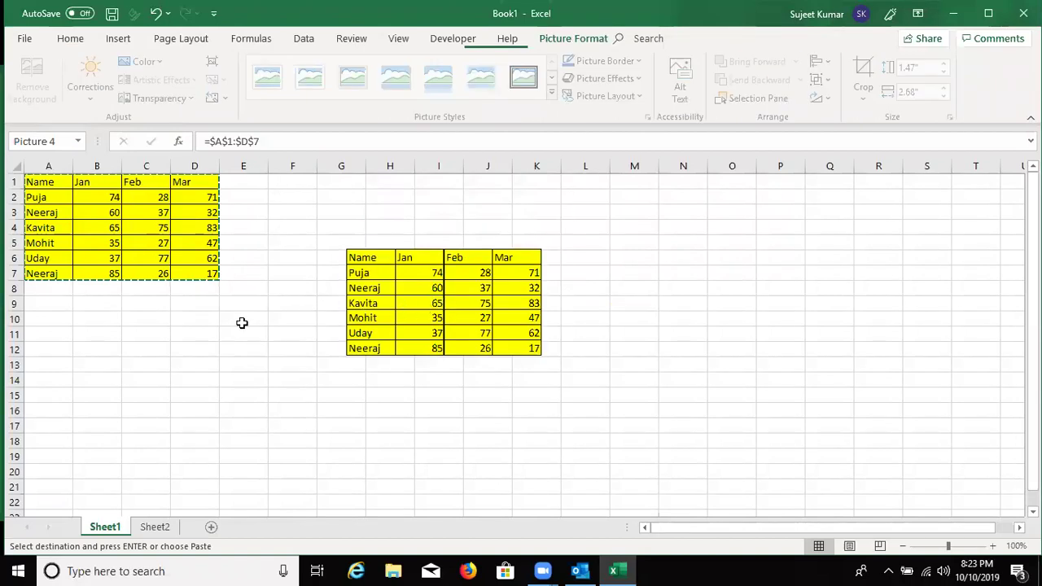
Select cell D5 and bring up the Home fill colour choices
{"action": "left_click", "coordinate": [204, 244]}
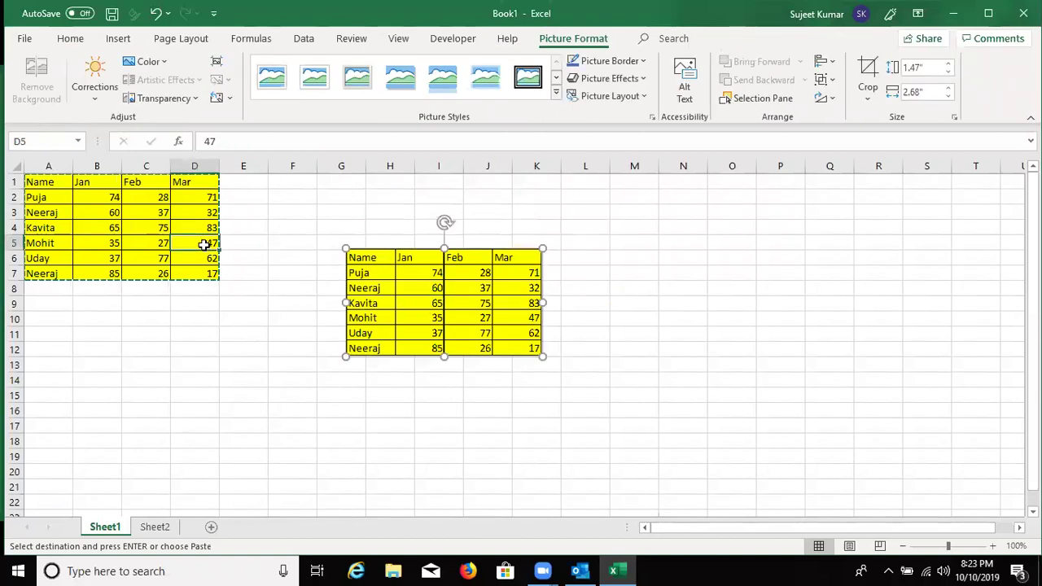
{"action": "left_click", "coordinate": [71, 39]}
{"action": "left_click", "coordinate": [26, 99]}
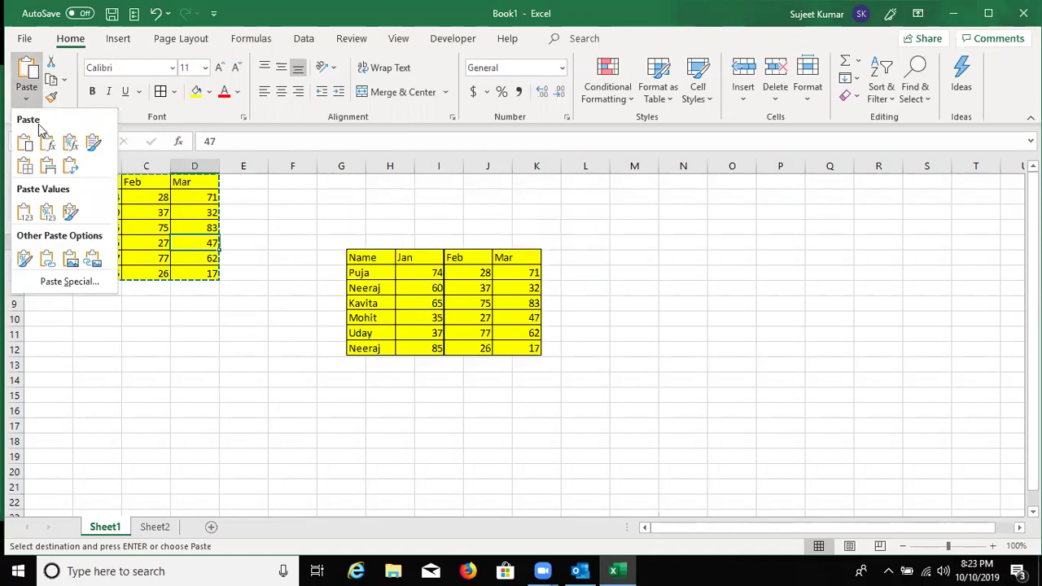
{"action": "left_click", "coordinate": [209, 92]}
{"action": "left_click", "coordinate": [209, 92]}
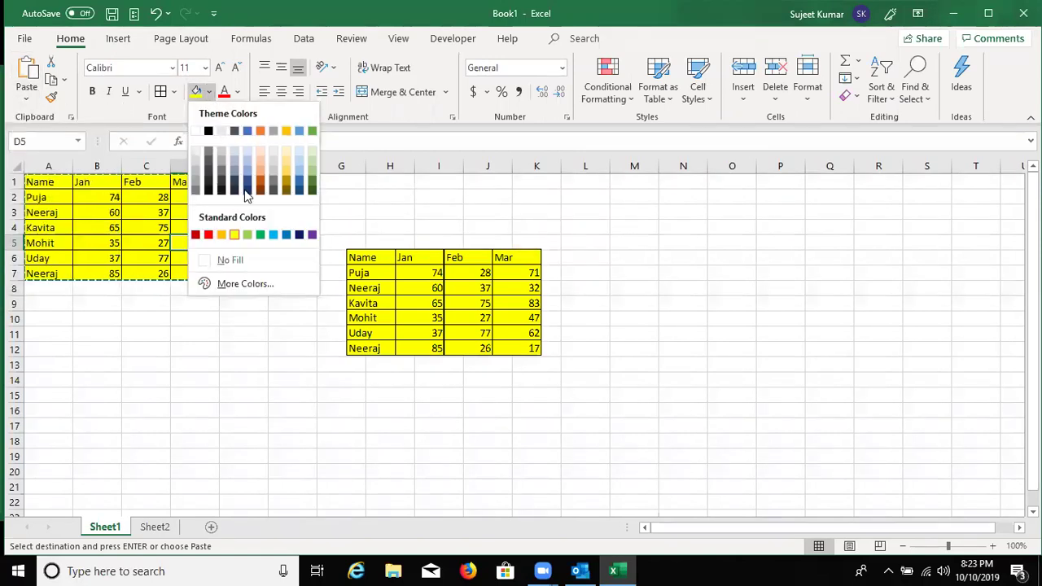
Fill cell D5 green and change the Jan value in B5 to 350
{"action": "left_click", "coordinate": [247, 235]}
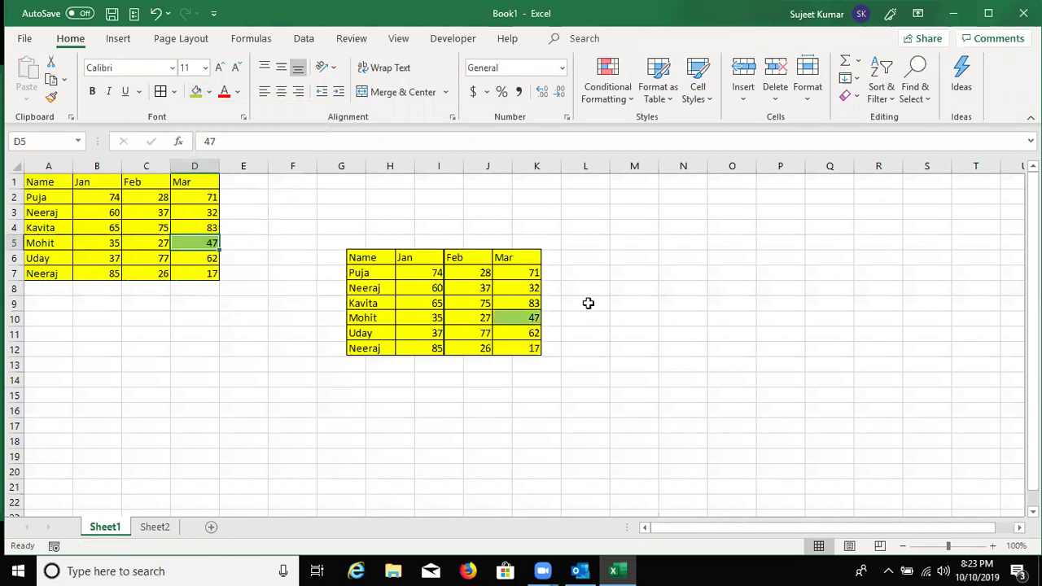
{"action": "left_click", "coordinate": [525, 320]}
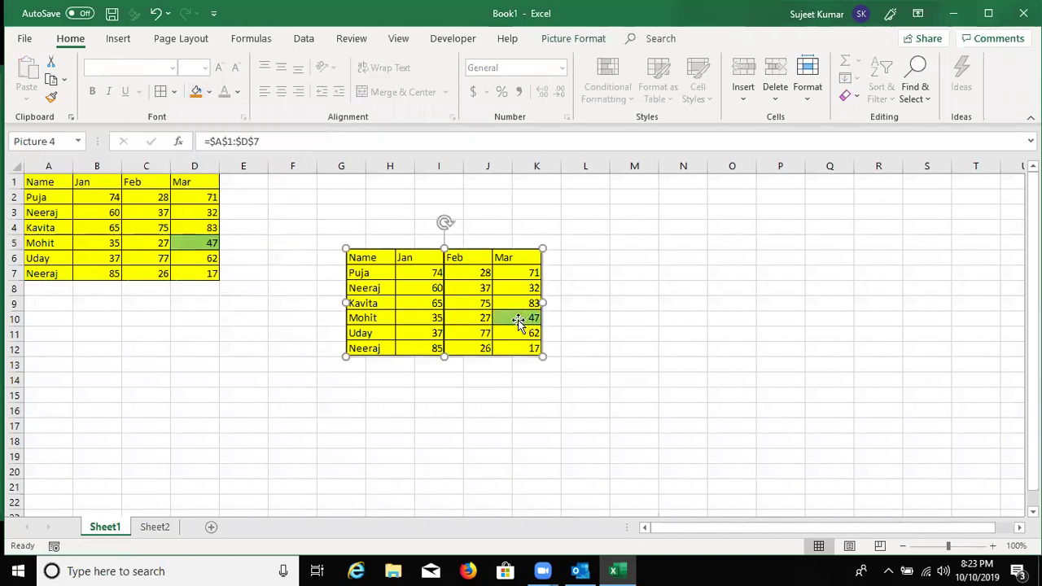
{"action": "left_click", "coordinate": [32, 286]}
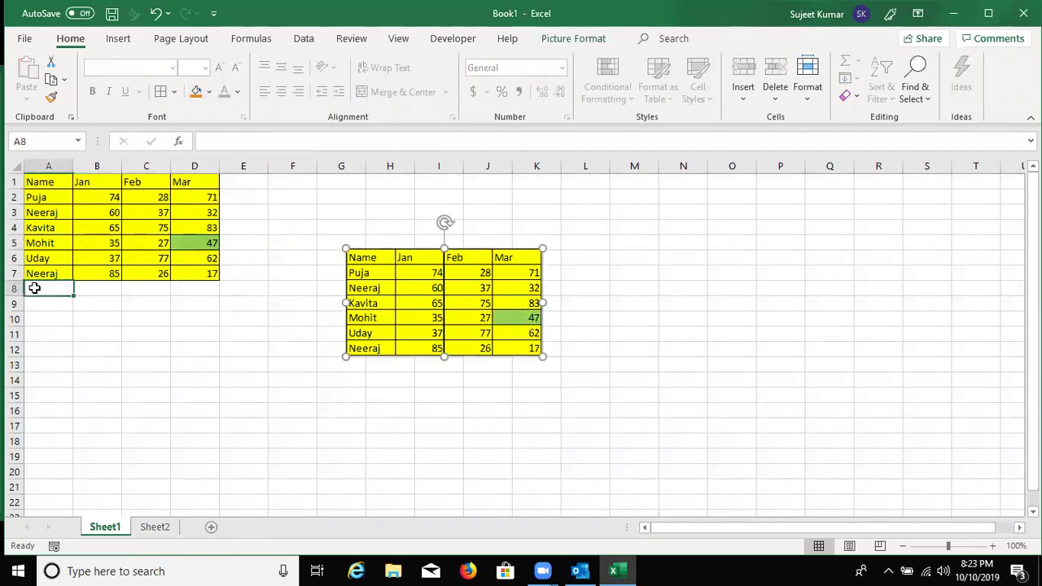
{"action": "left_click", "coordinate": [74, 243]}
{"action": "type", "text": "350"}
{"action": "key", "text": "Return"}
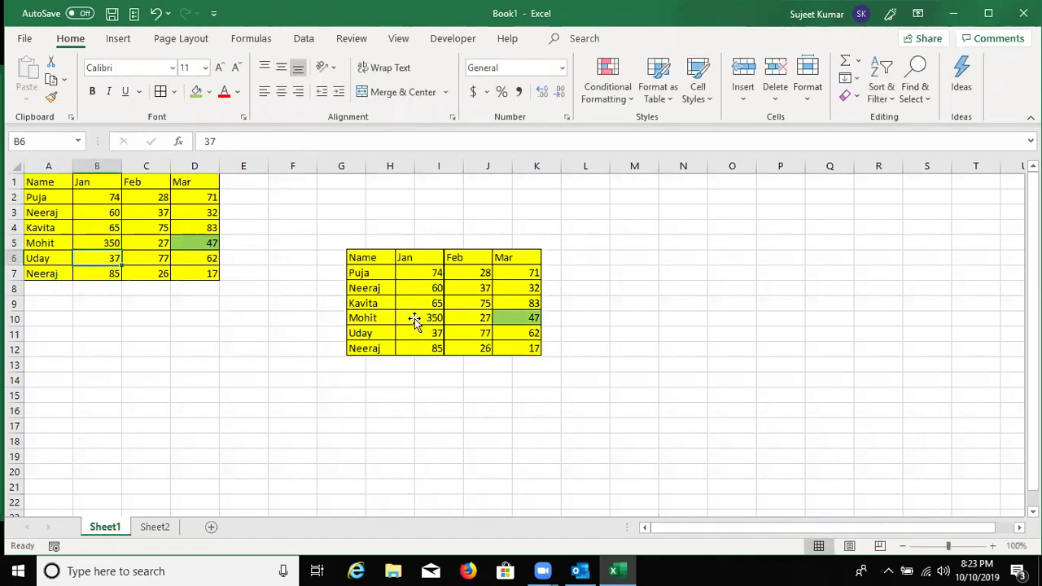
Add row 8 with a name and scores 65, 252 and 658
{"action": "left_click", "coordinate": [27, 284]}
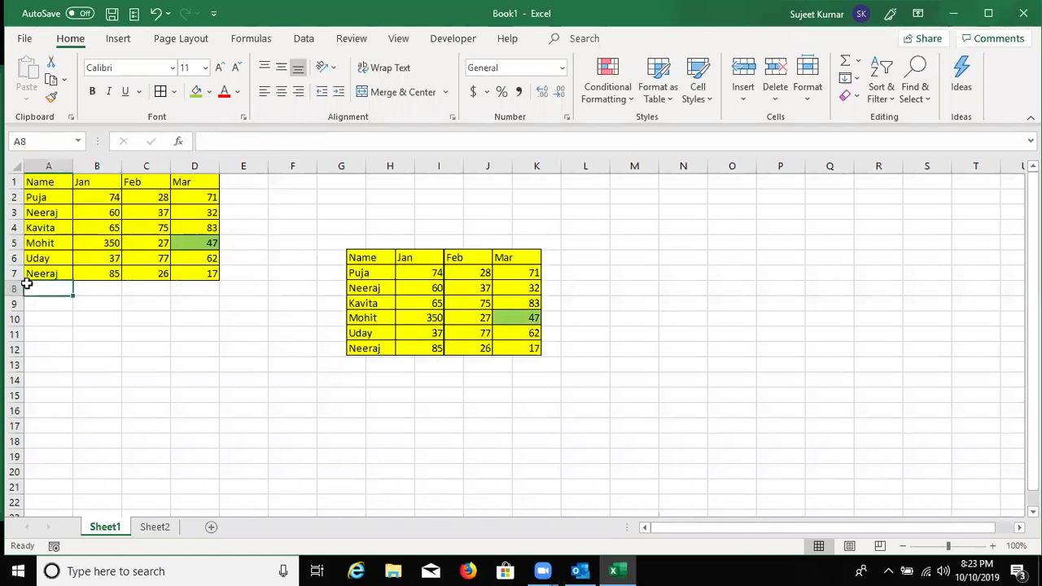
{"action": "type", "text": "Puja"}
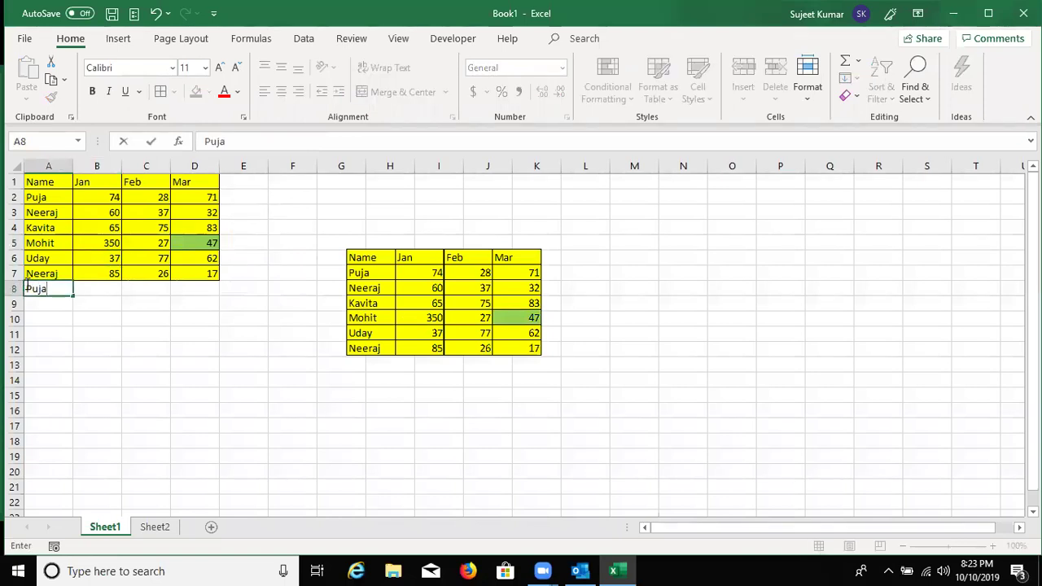
{"action": "key", "text": "Tab"}
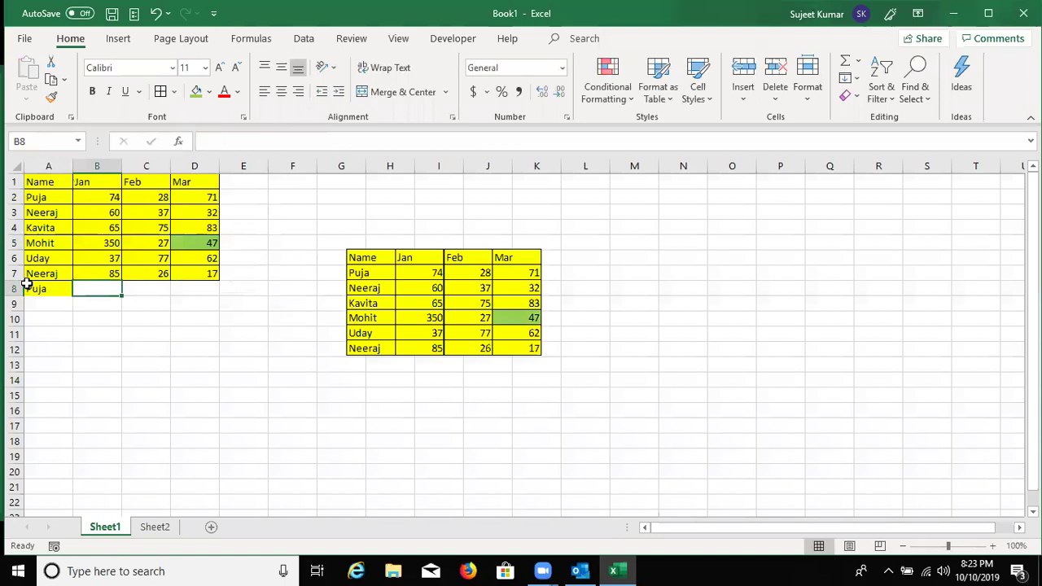
{"action": "type", "text": "65"}
{"action": "key", "text": "Tab"}
{"action": "type", "text": "252"}
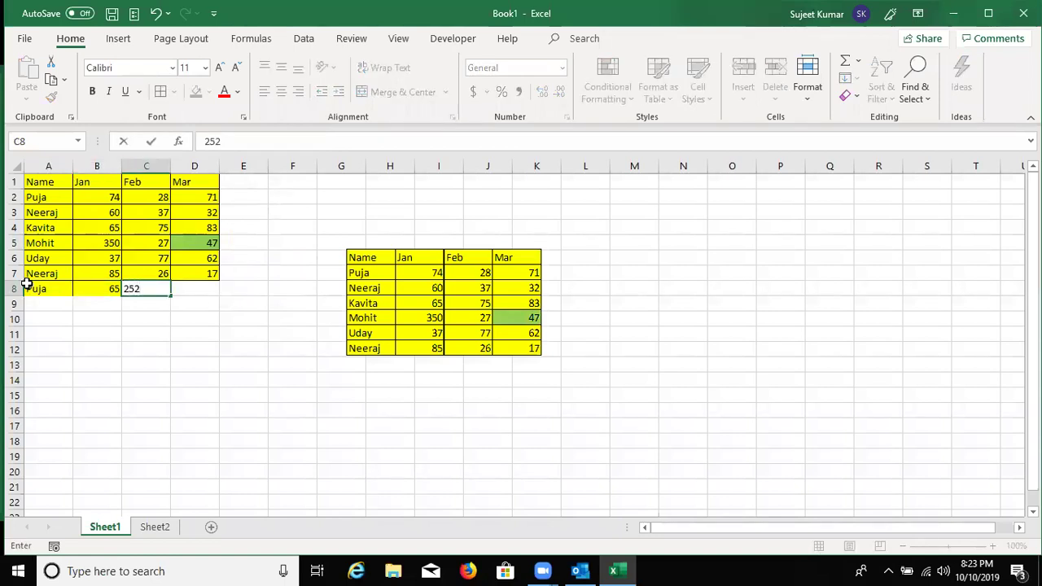
{"action": "key", "text": "Tab"}
{"action": "type", "text": "658"}
{"action": "key", "text": "Return"}
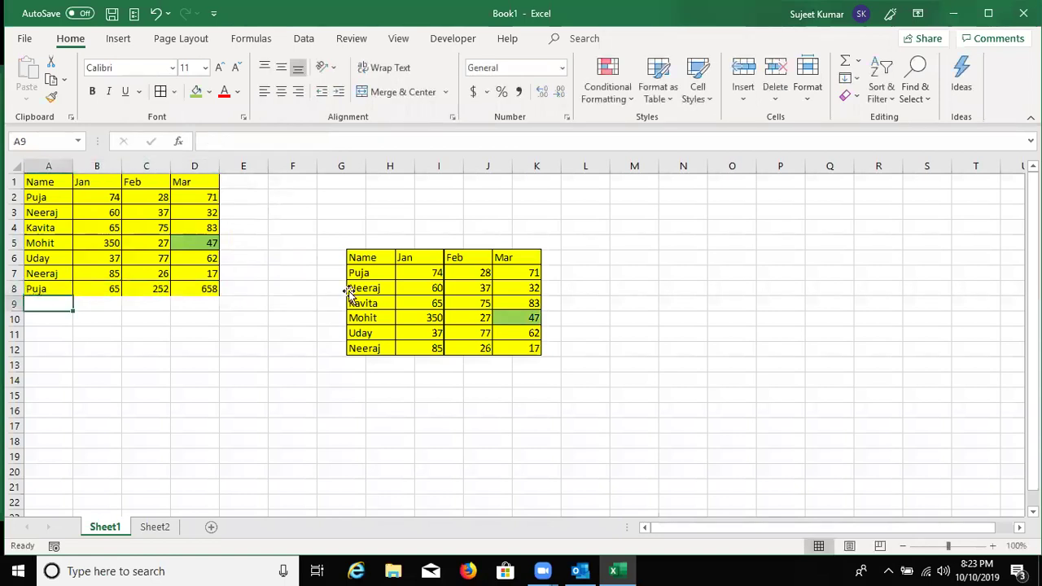
{"action": "left_click", "coordinate": [349, 292]}
{"action": "left_click", "coordinate": [260, 141]}
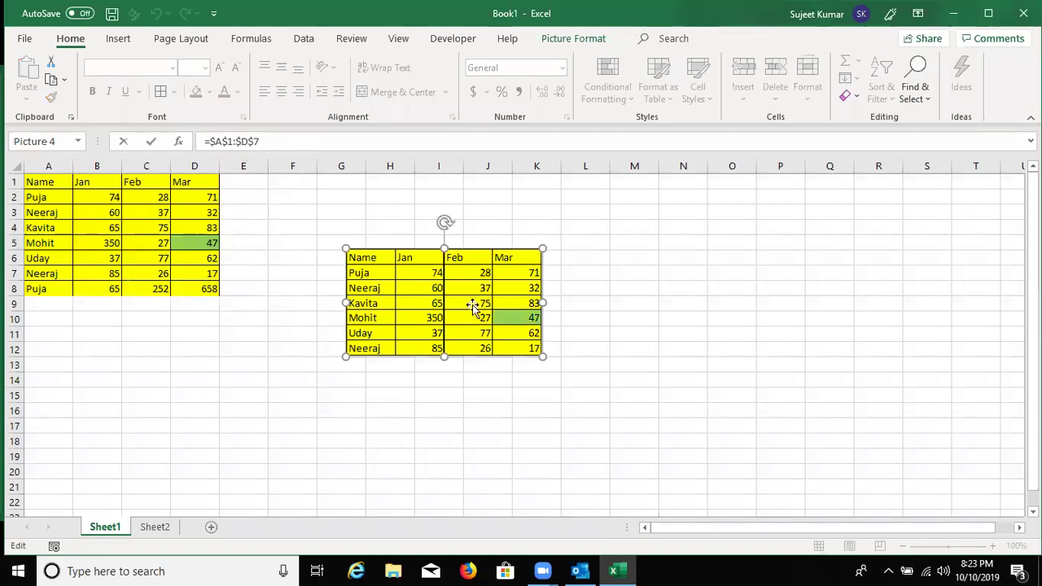
Change the linked picture's source to $A$1:$D$8 and move it to about I2:M11
{"action": "key", "text": "Escape"}
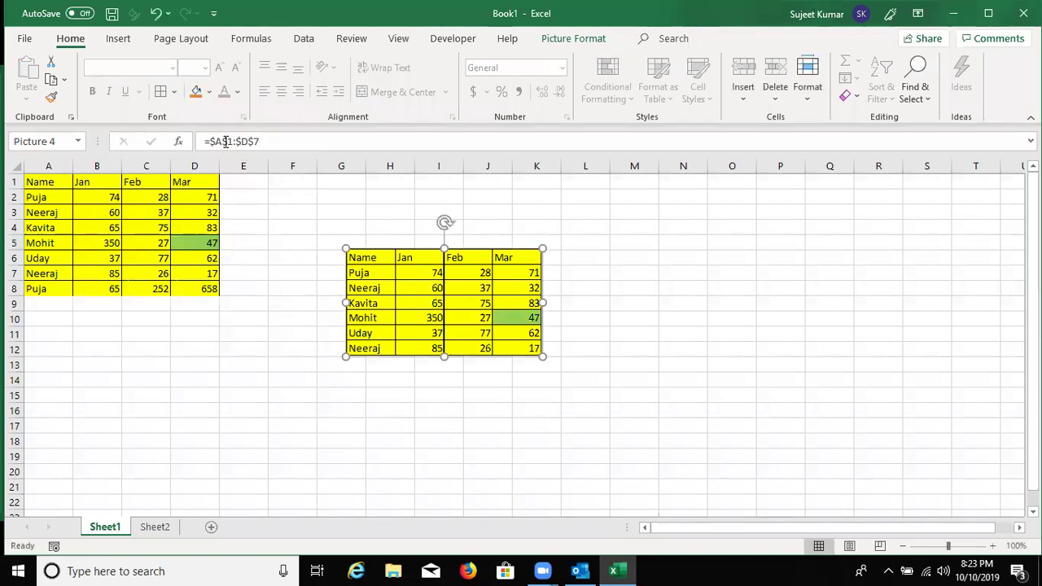
{"action": "left_click", "coordinate": [326, 141]}
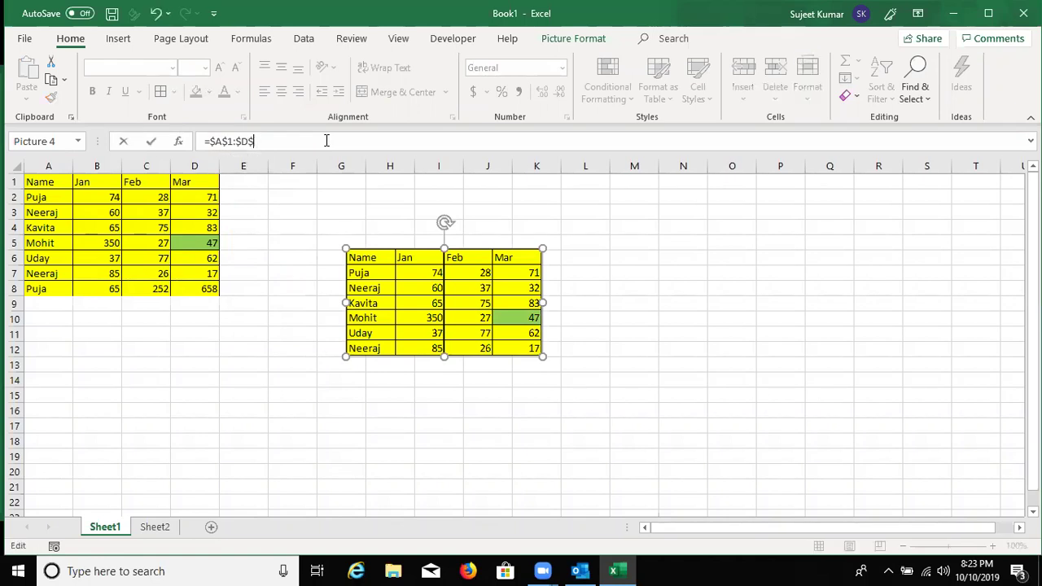
{"action": "type", "text": "9"}
{"action": "key", "text": "Return"}
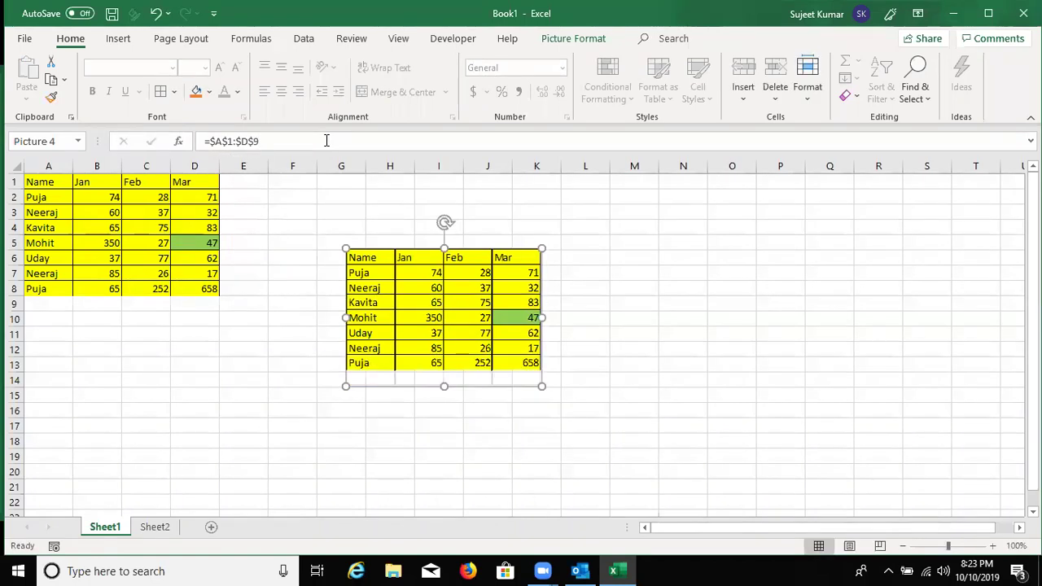
{"action": "left_click", "coordinate": [275, 138]}
{"action": "key", "text": "BackSpace"}
{"action": "type", "text": "8"}
{"action": "key", "text": "Return"}
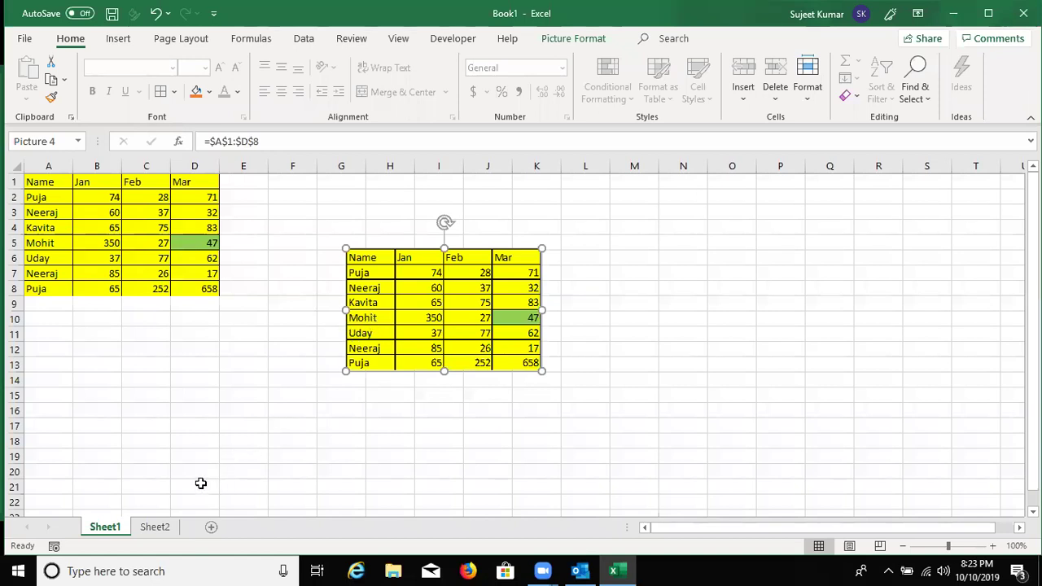
{"action": "left_click_drag", "start_coordinate": [421, 328], "coordinate": [514, 295]}
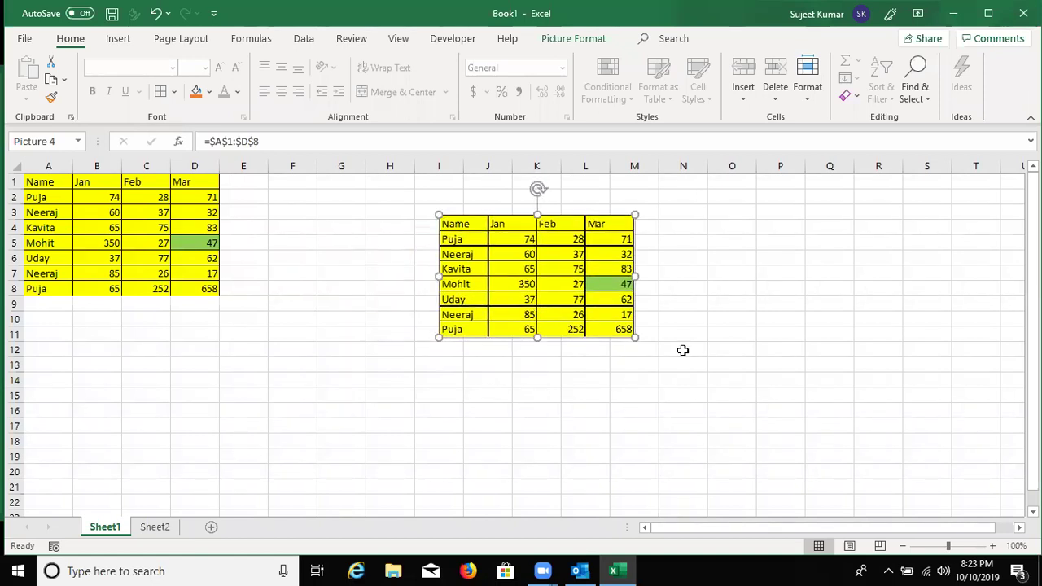
{"action": "left_click", "coordinate": [257, 302]}
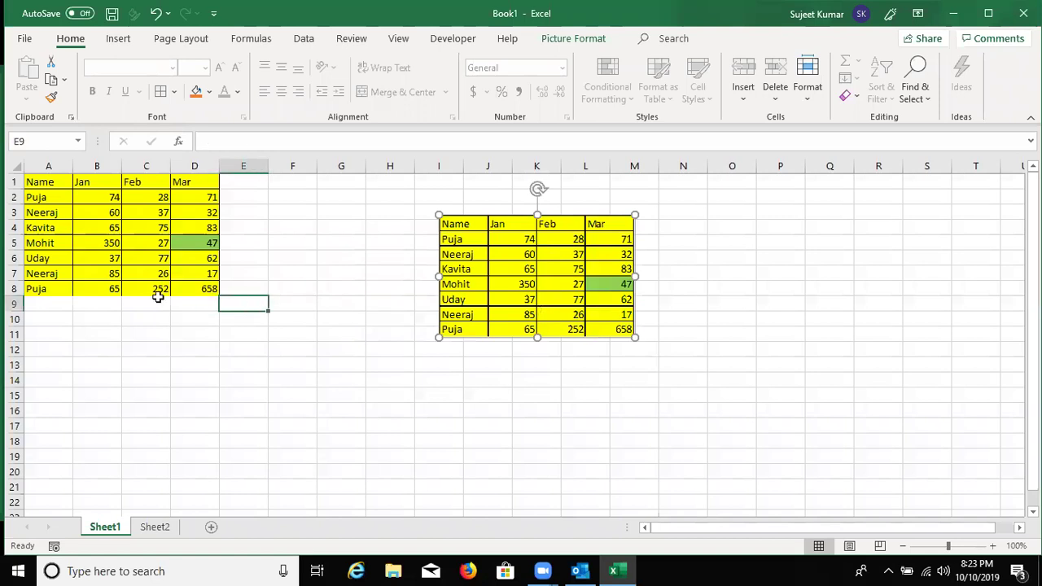
Copy the A1:D8 table and search Windows for 'powe'
{"action": "mouse_move", "coordinate": [37, 195]}
{"action": "left_mouse_down"}
{"action": "mouse_move", "coordinate": [62, 195]}
{"action": "mouse_move", "coordinate": [192, 288]}
{"action": "left_mouse_up"}
{"action": "key", "text": "ctrl+c"}
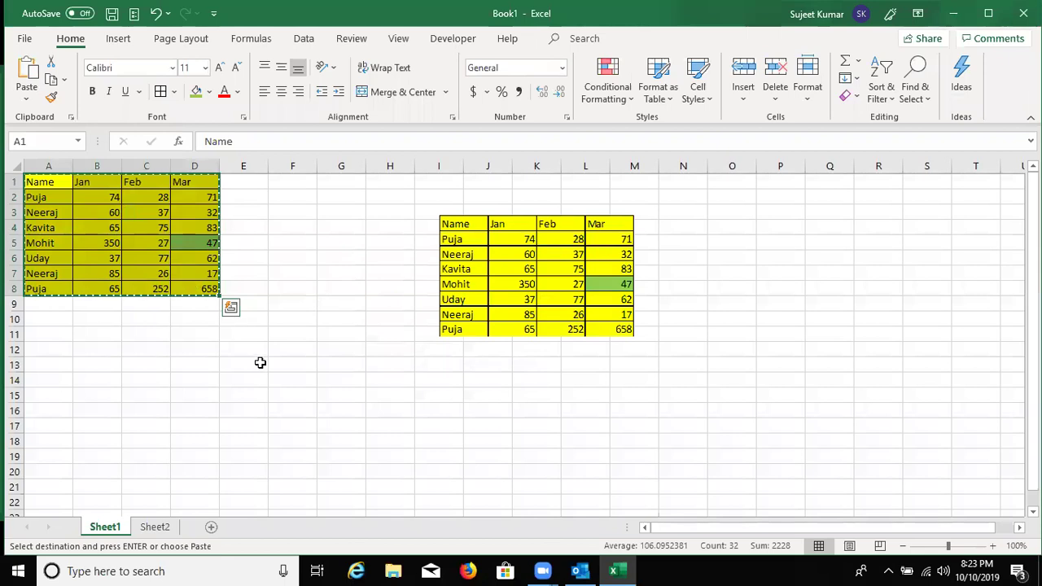
{"action": "key", "text": "super"}
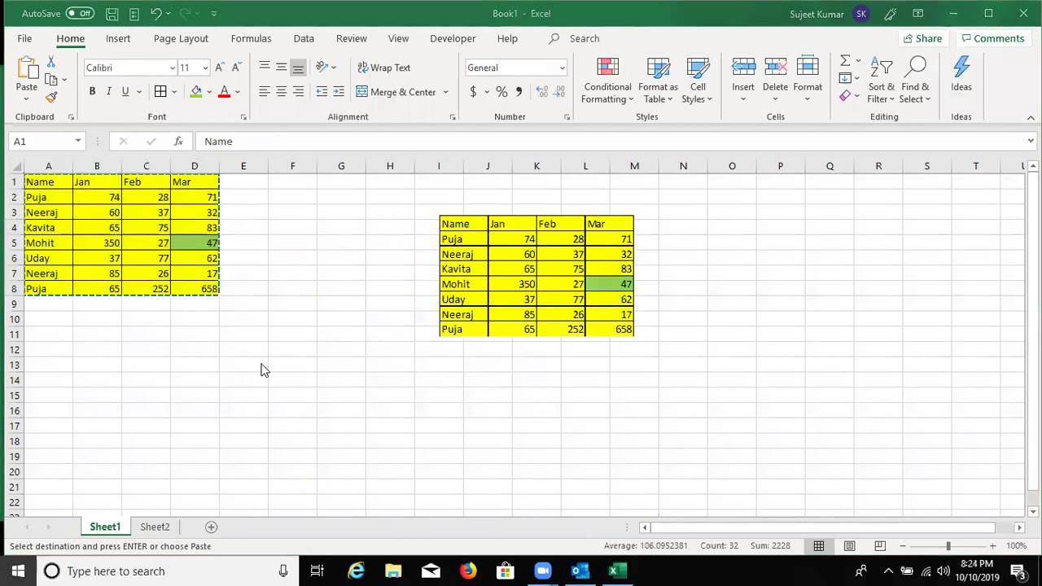
{"action": "type", "text": "powe"}
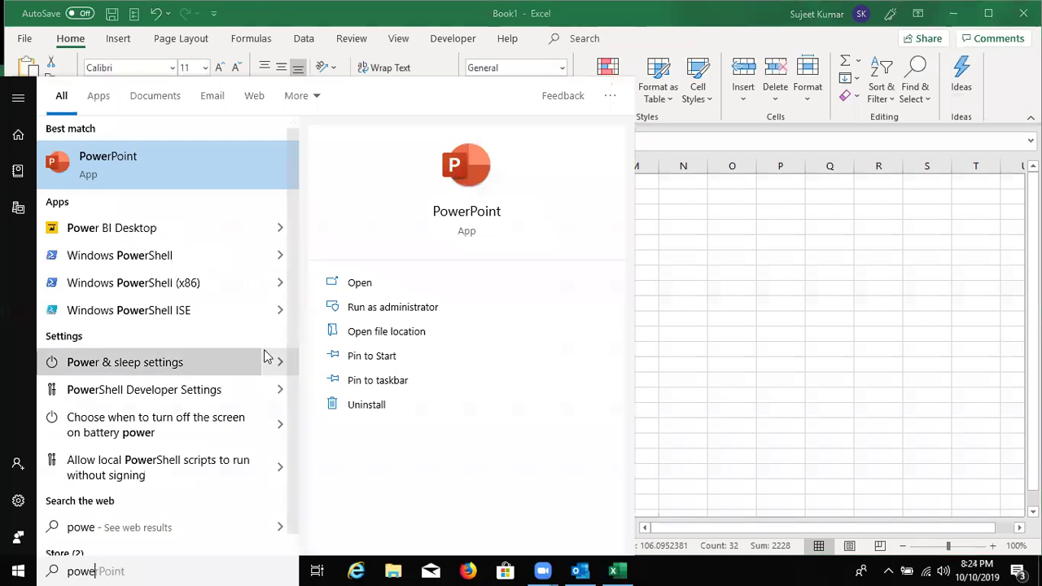
Start a blank PowerPoint presentation, maximized, with the title and subtitle placeholders deleted
{"action": "left_click", "coordinate": [450, 219]}
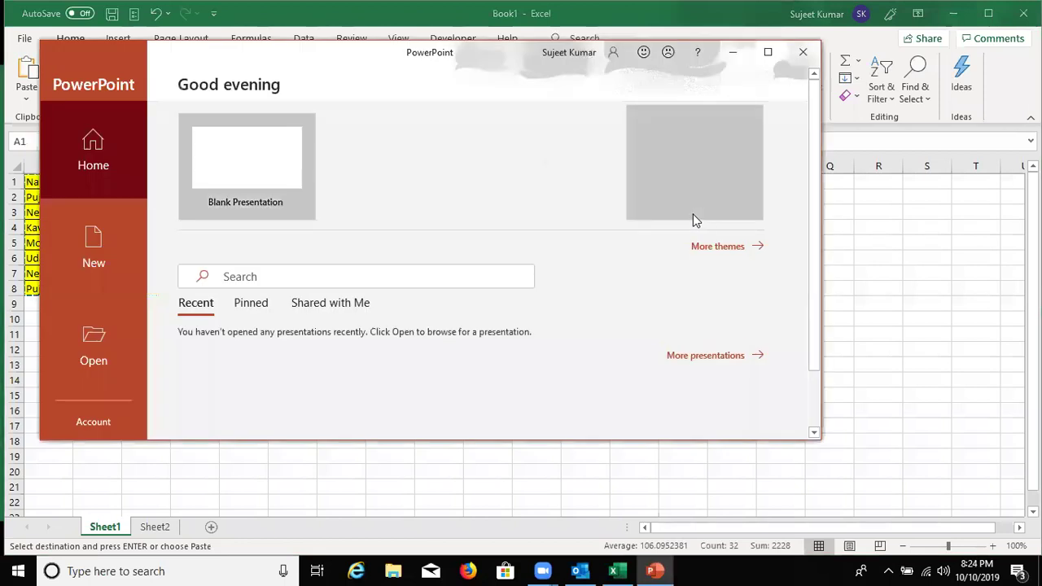
{"action": "left_click", "coordinate": [272, 180]}
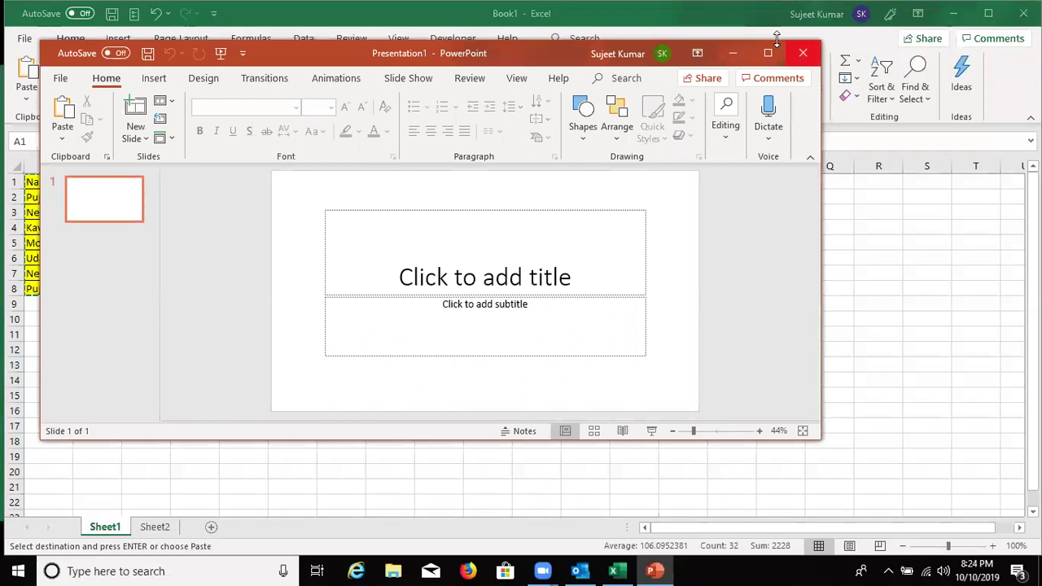
{"action": "left_click", "coordinate": [767, 53]}
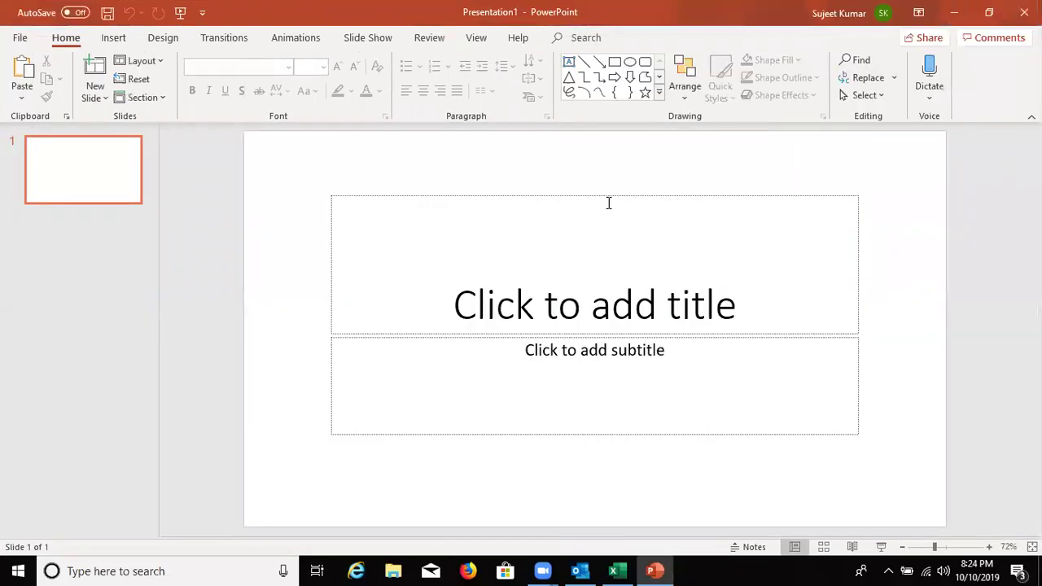
{"action": "left_click", "coordinate": [603, 195]}
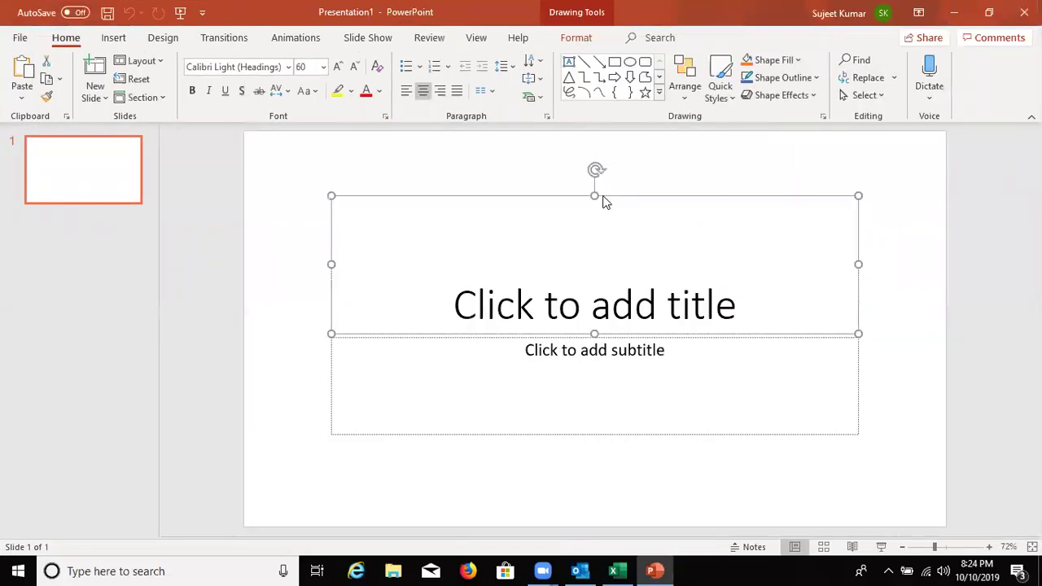
{"action": "key", "text": "Delete"}
{"action": "left_click", "coordinate": [438, 339]}
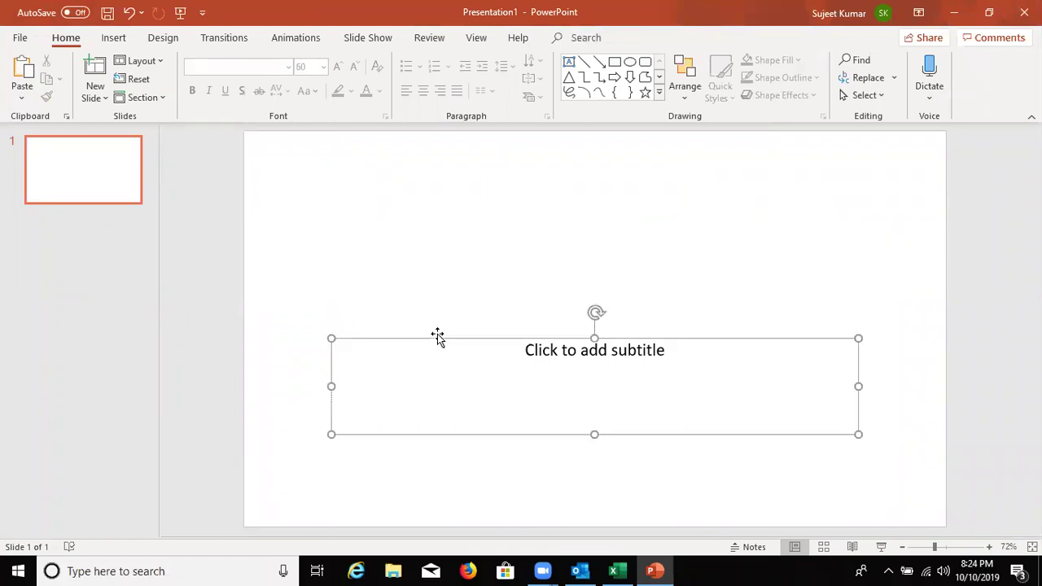
{"action": "key", "text": "Delete"}
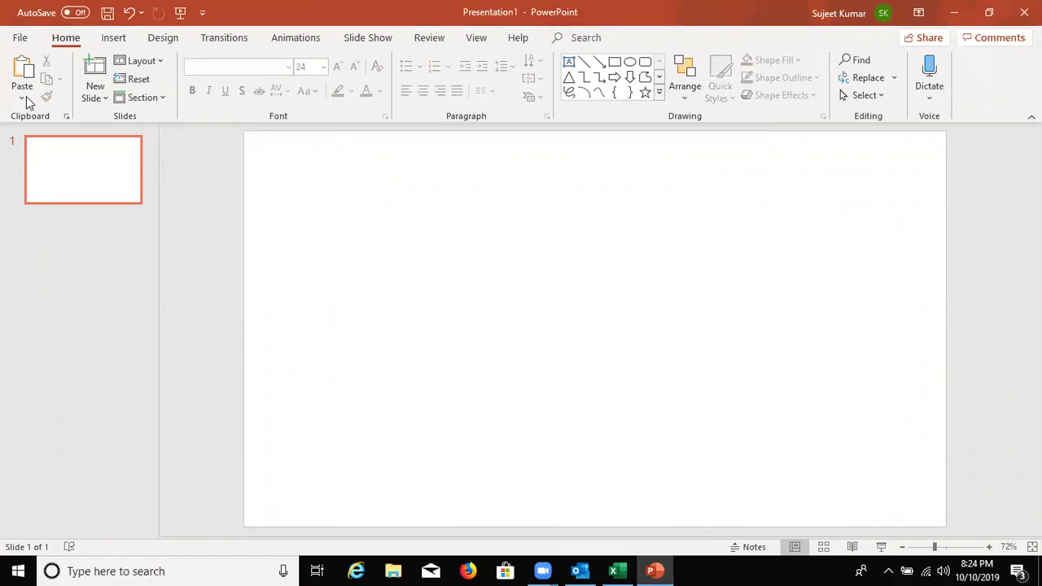
Paste-link the copied Excel table onto the slide and enlarge it
{"action": "left_click", "coordinate": [23, 97]}
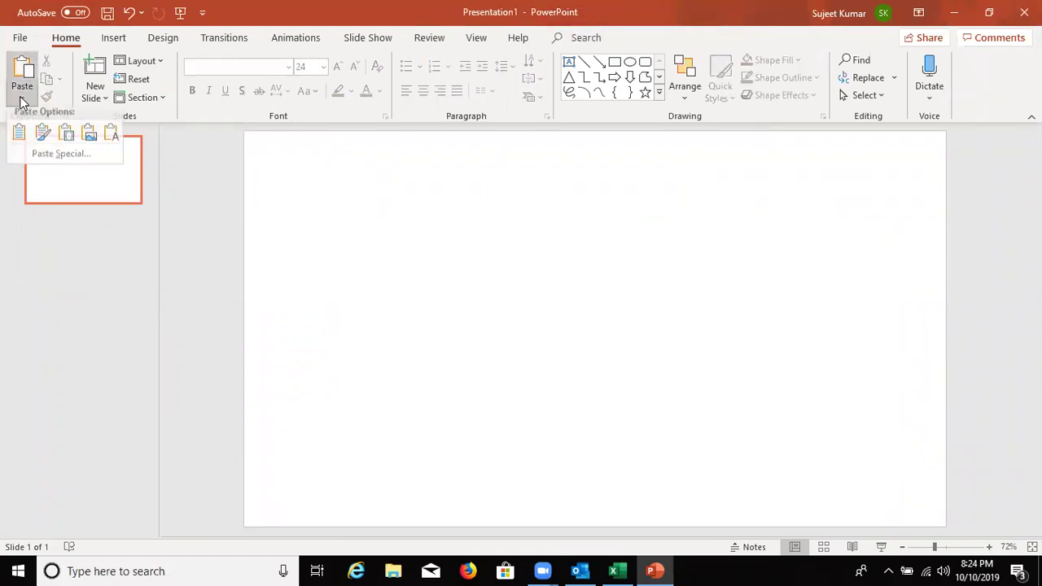
{"action": "left_click", "coordinate": [69, 159]}
{"action": "left_click", "coordinate": [343, 248]}
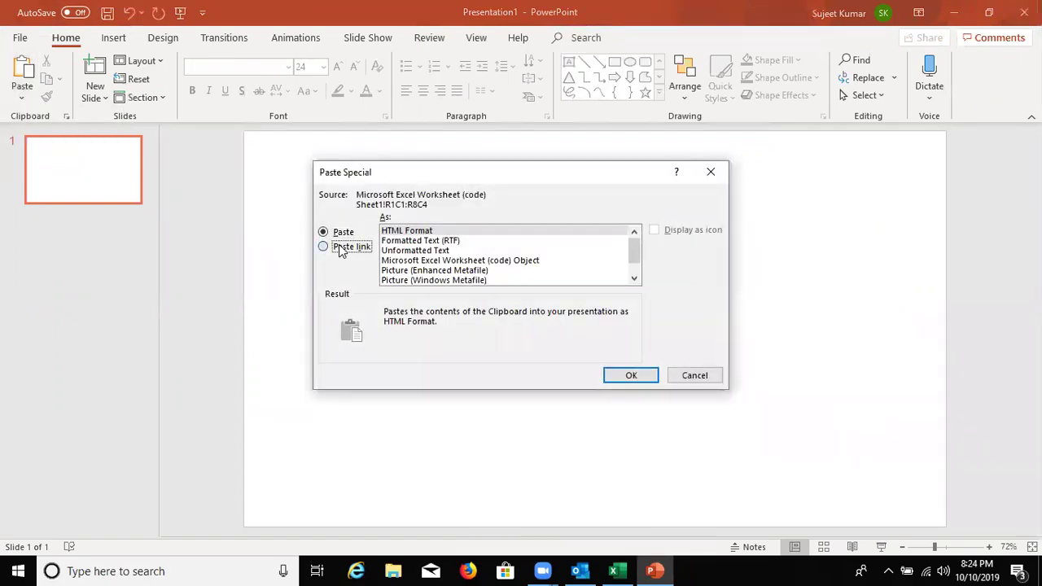
{"action": "left_click", "coordinate": [613, 374]}
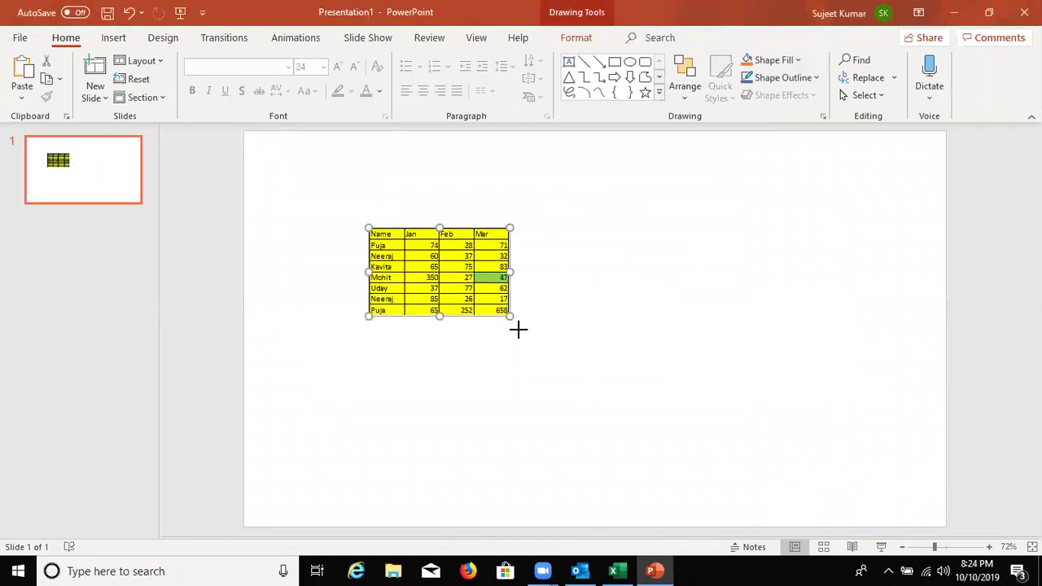
{"action": "left_click_drag", "start_coordinate": [510, 316], "coordinate": [525, 343]}
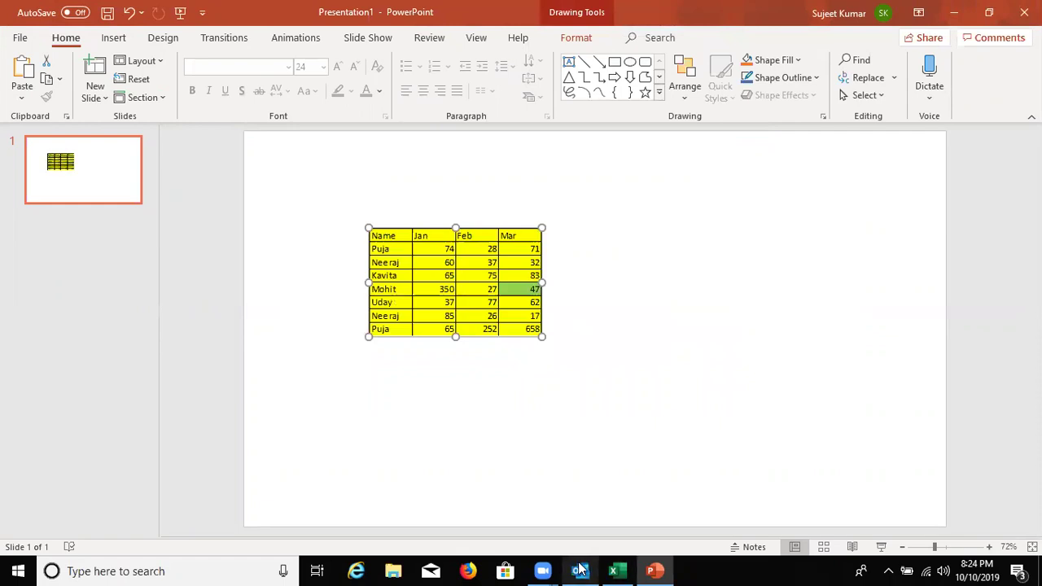
{"action": "left_click", "coordinate": [617, 570]}
In Excel, fill cell D7 (value 17) red
{"action": "left_click", "coordinate": [209, 273]}
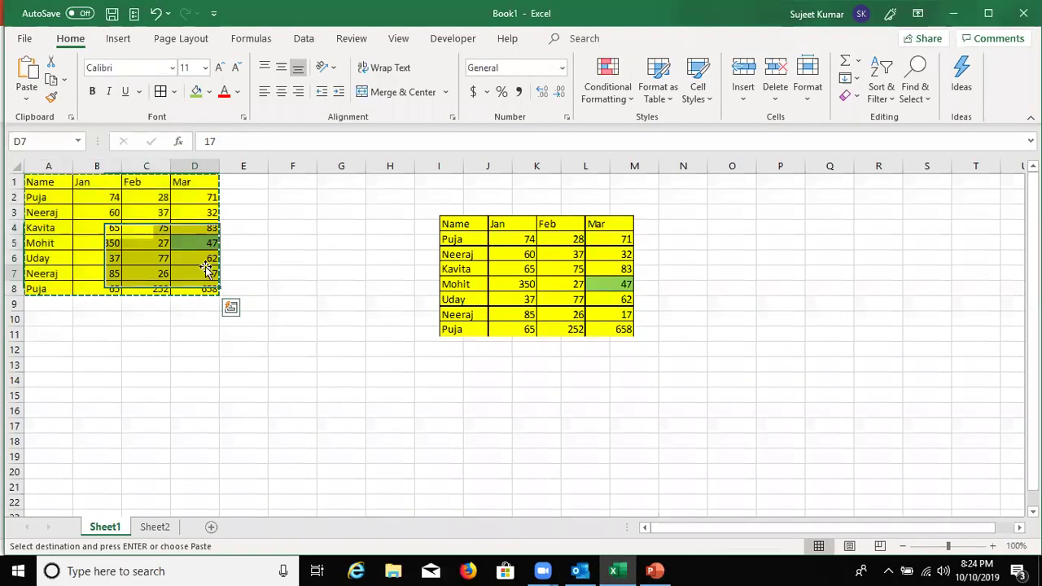
{"action": "left_click", "coordinate": [209, 92]}
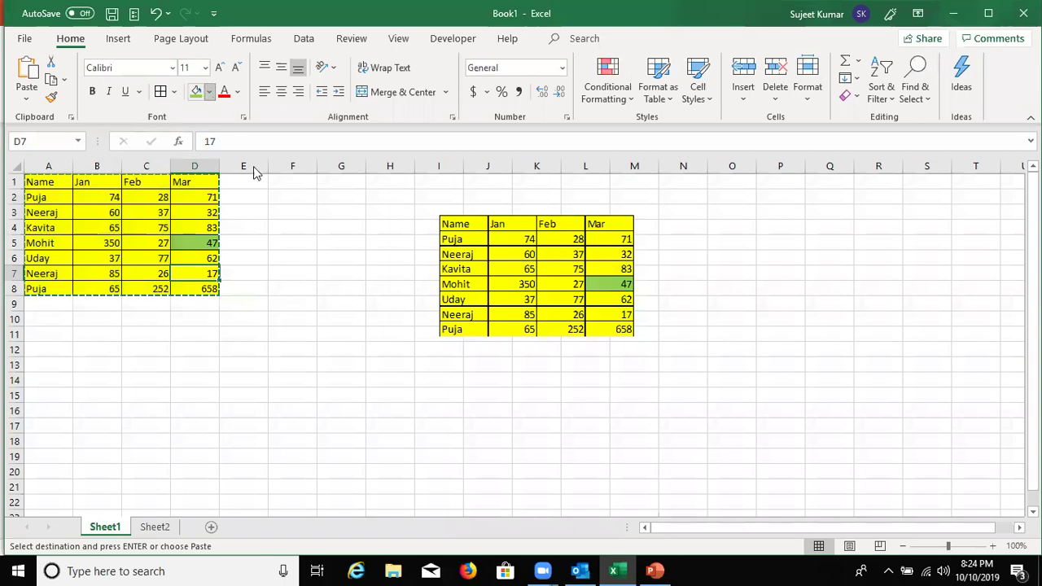
{"action": "left_click", "coordinate": [208, 235]}
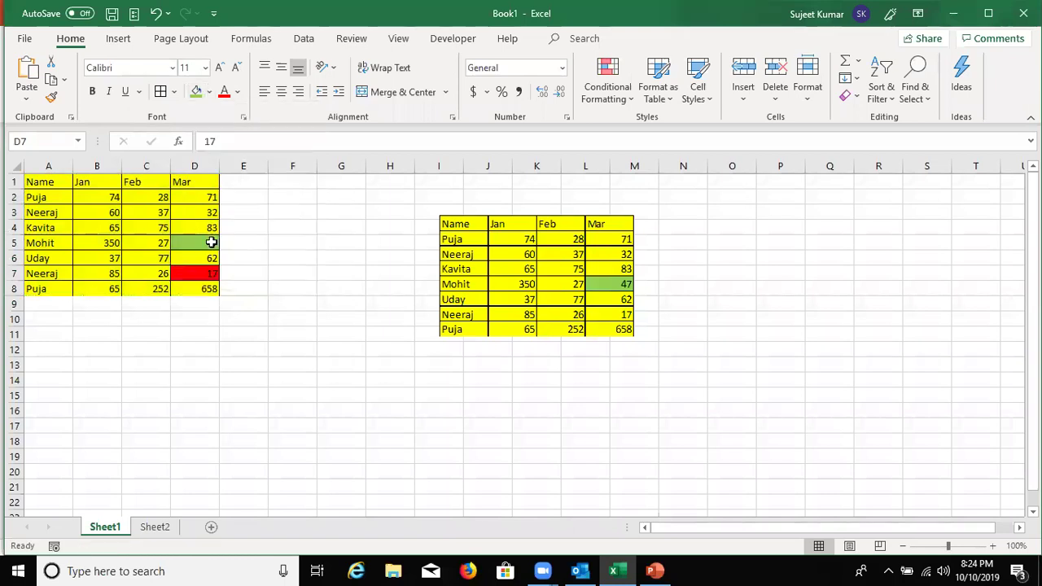
{"action": "left_click", "coordinate": [242, 349]}
Update the link on the slide's table so it shows the red D7 cell
{"action": "left_click", "coordinate": [656, 571]}
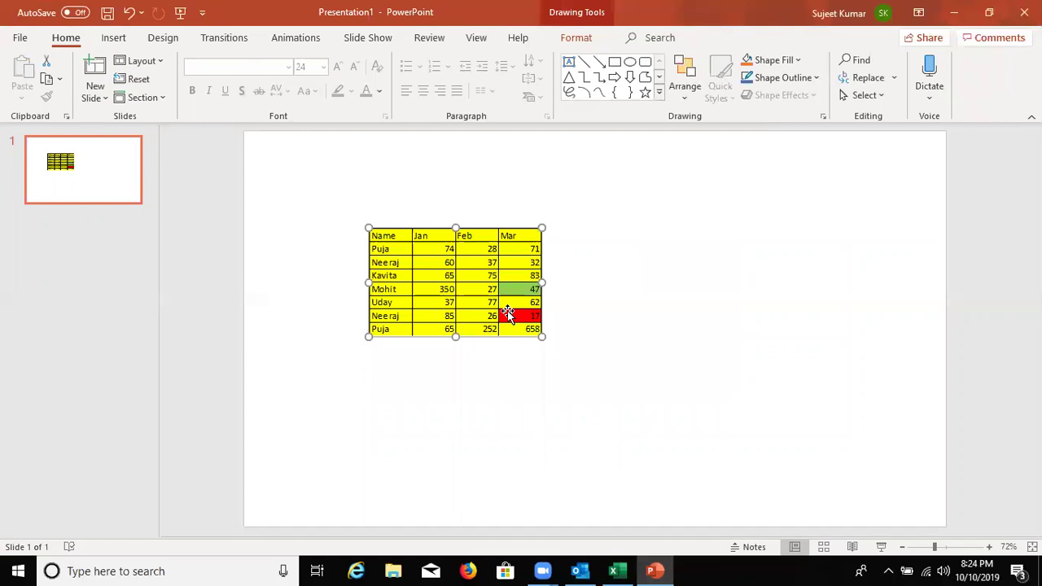
{"action": "right_click", "coordinate": [482, 282]}
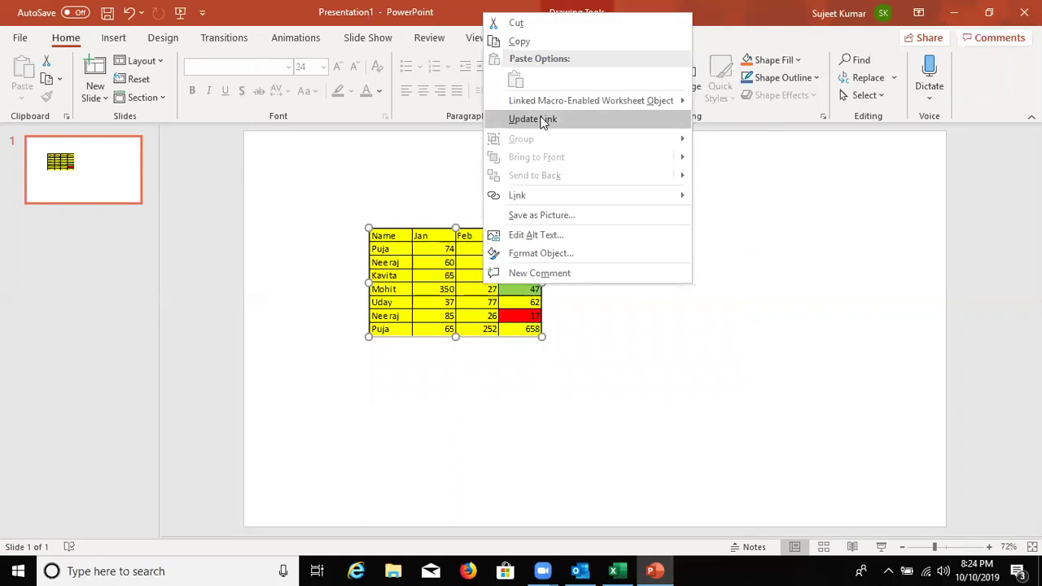
{"action": "left_click", "coordinate": [372, 165]}
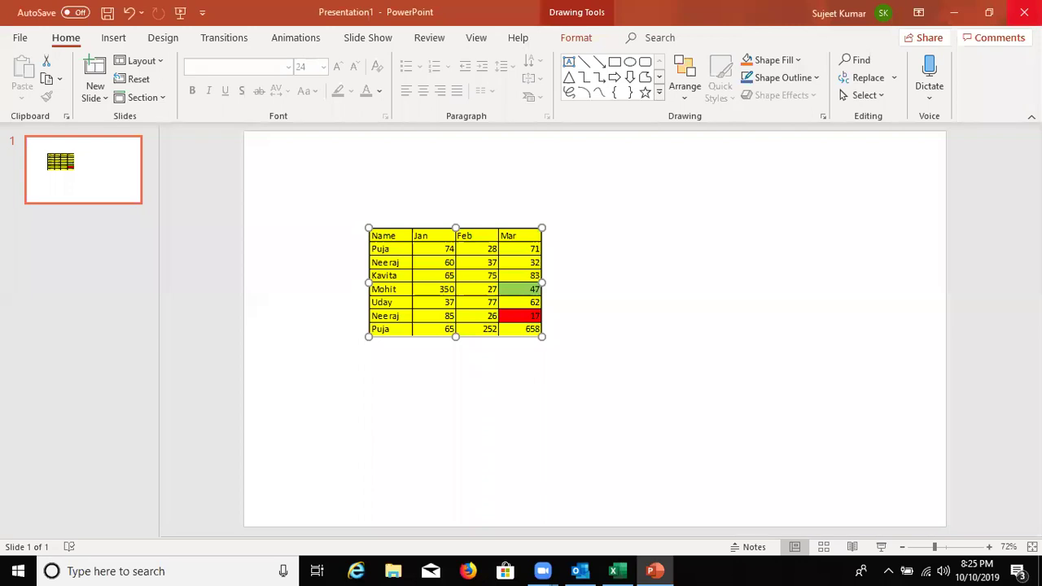
Close the PowerPoint presentation and discard it with Don't Save
{"action": "left_click", "coordinate": [1024, 13]}
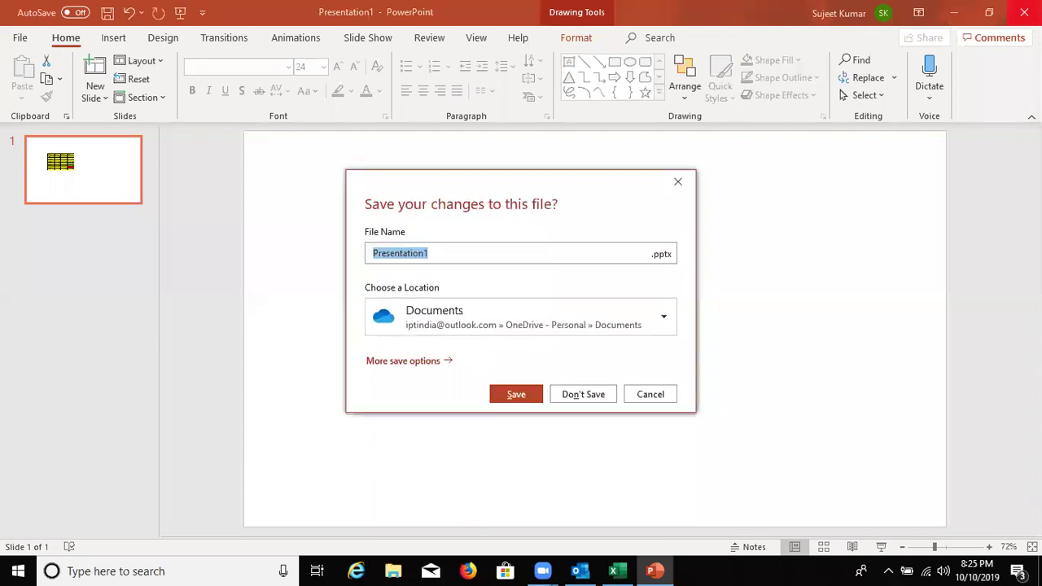
{"action": "left_click", "coordinate": [601, 397]}
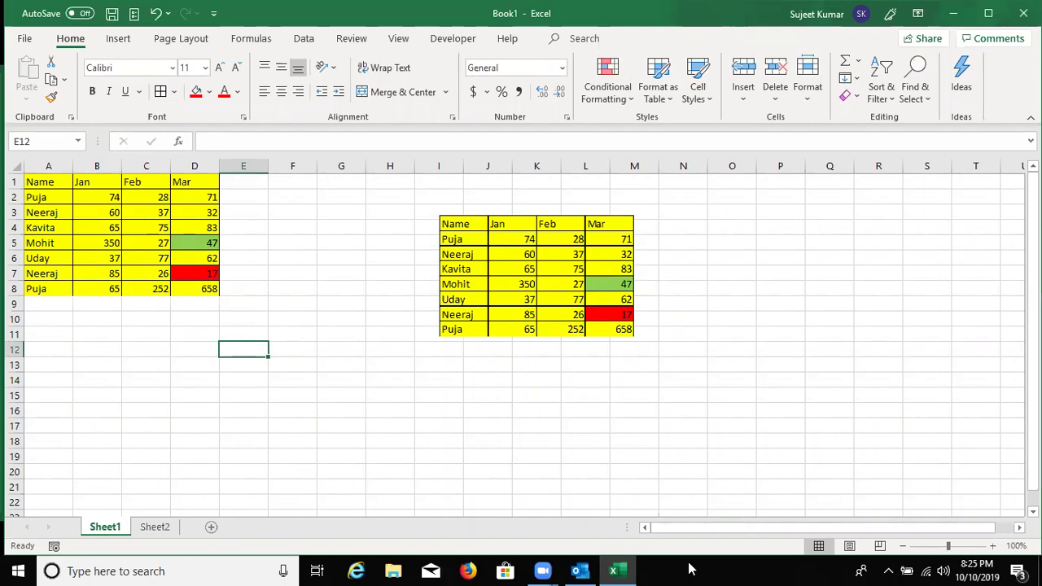
Bring Outlook to the front and start a New Email from the Home tab
{"action": "left_click", "coordinate": [588, 571]}
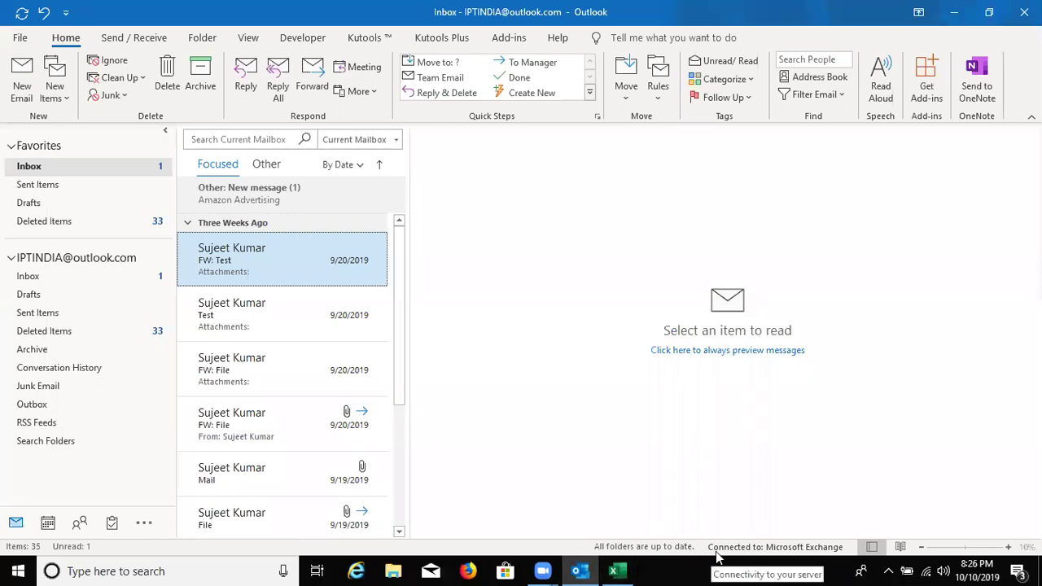
{"action": "mouse_move", "coordinate": [543, 571]}
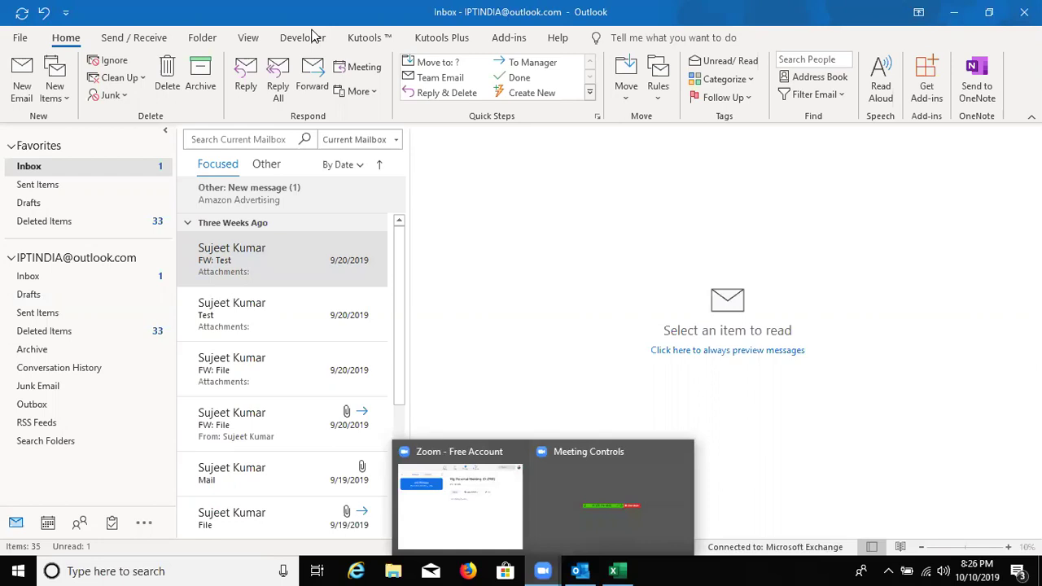
{"action": "left_click", "coordinate": [465, 193]}
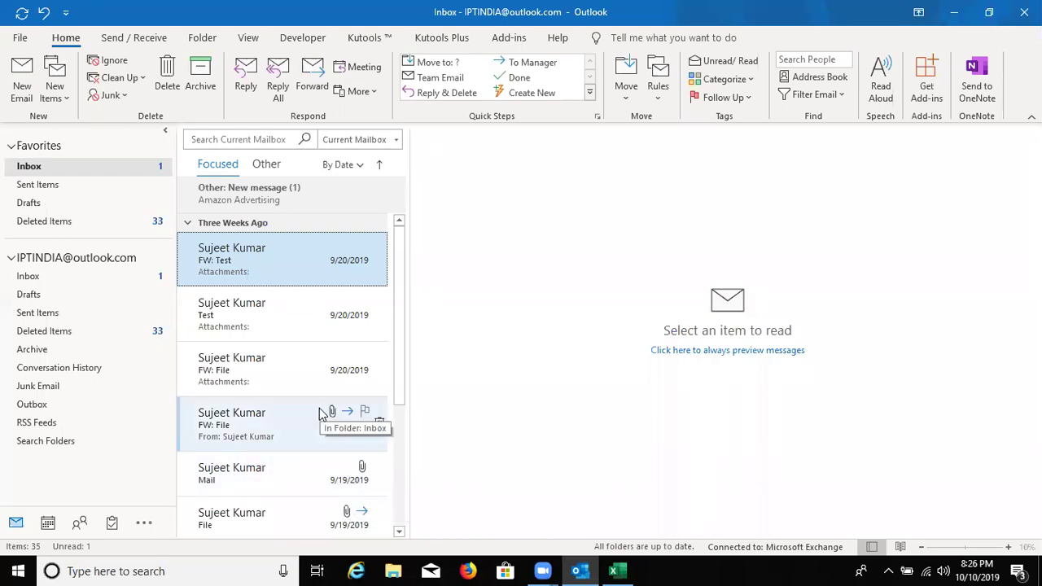
{"action": "left_click", "coordinate": [22, 77]}
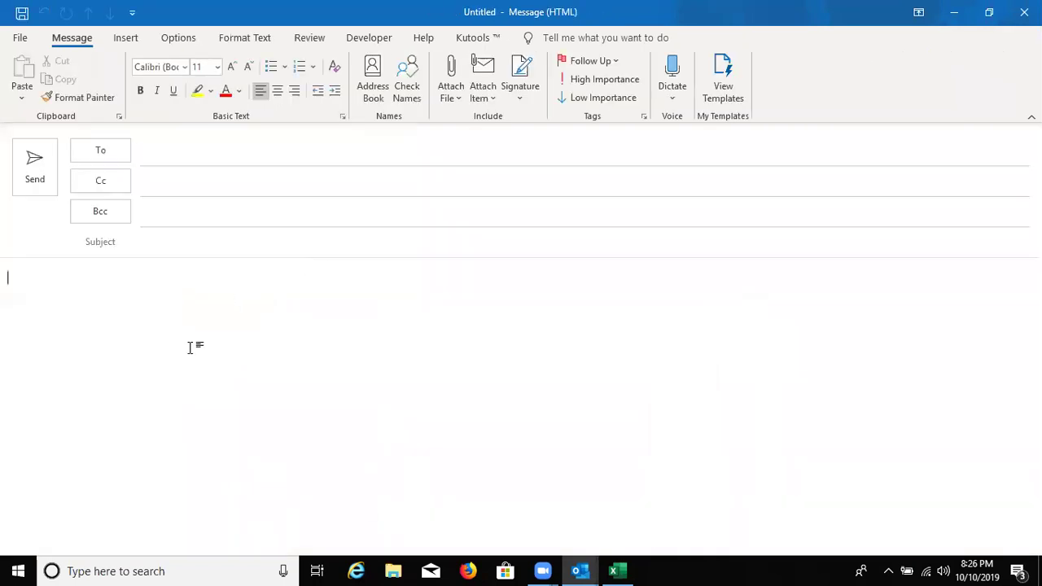
Address the message to the suggested recipient picked from the To field
{"action": "left_click", "coordinate": [163, 148]}
{"action": "type", "text": "i"}
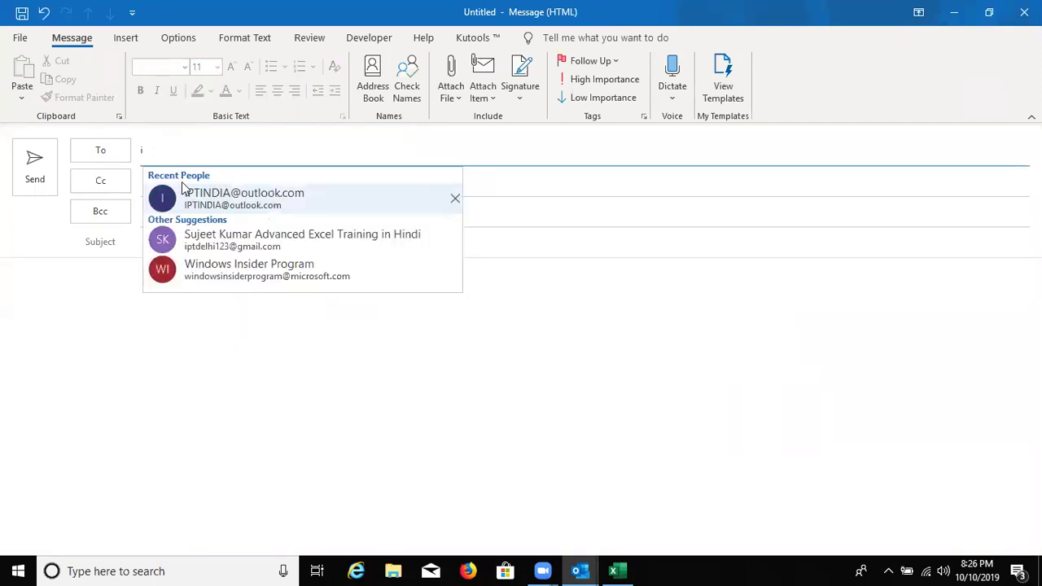
{"action": "left_click", "coordinate": [194, 193]}
{"action": "left_click", "coordinate": [180, 181]}
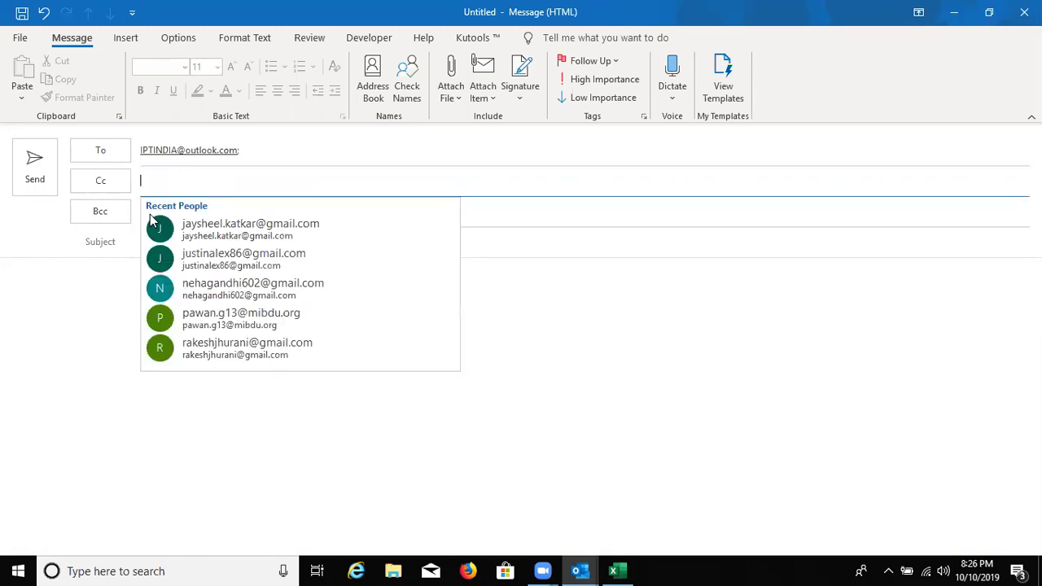
Enter the subject 'Sales' and begin the body with 'Dear Sir Bellow are your sales de'
{"action": "left_click", "coordinate": [155, 239]}
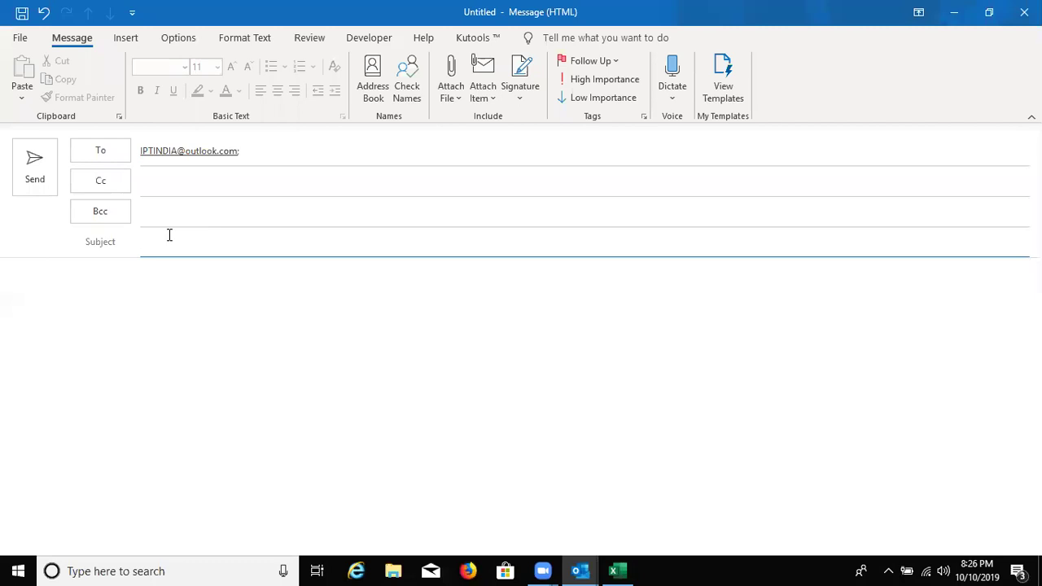
{"action": "type", "text": "Sal"}
{"action": "type", "text": "es Test"}
{"action": "key", "text": "Tab"}
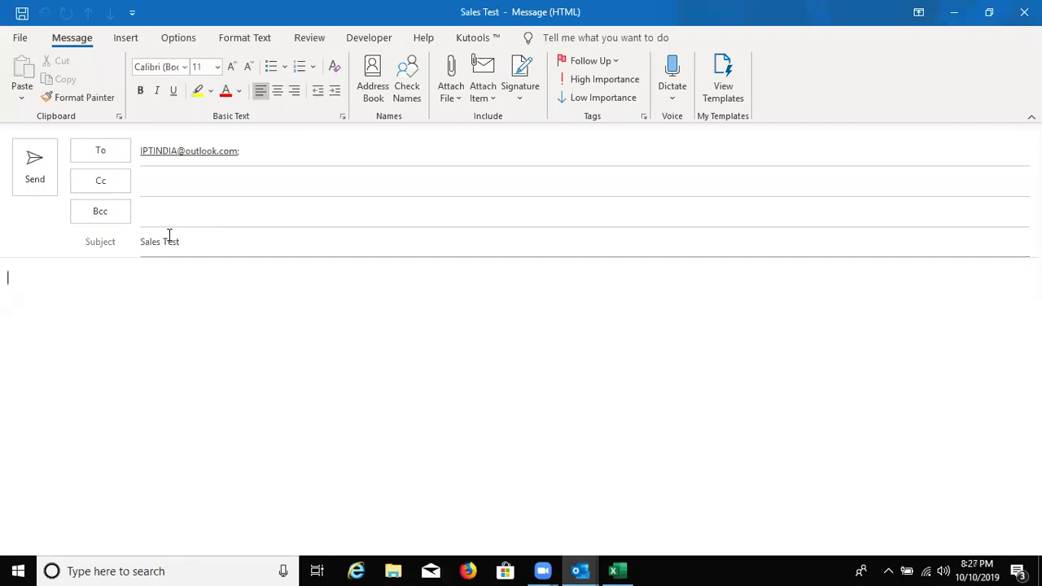
{"action": "type", "text": "Dear Sir  B"}
{"action": "type", "text": "ellow"}
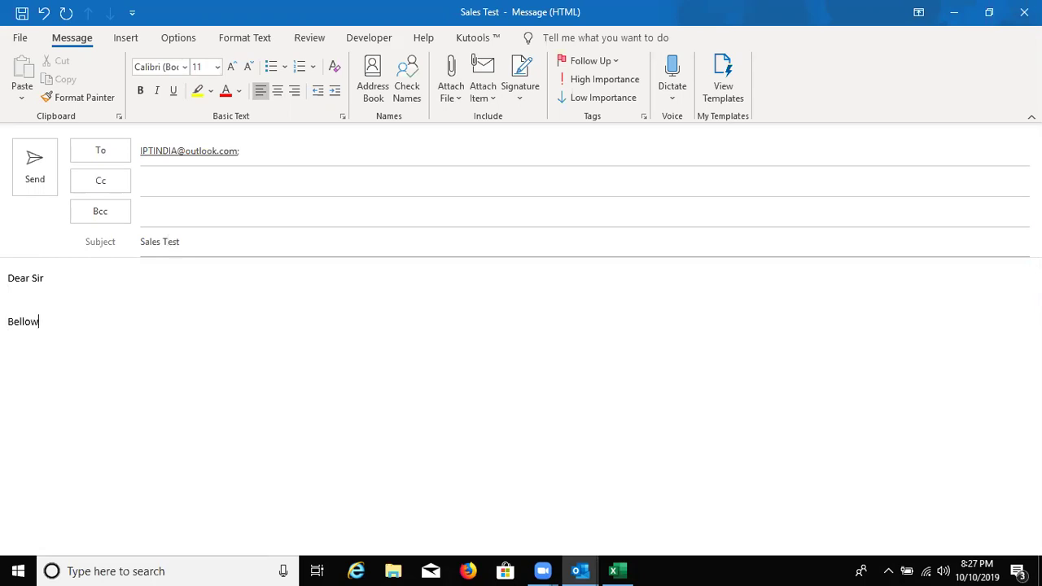
{"action": "type", "text": " are your sal"}
{"action": "type", "text": "es "}
{"action": "type", "text": "details"}
Copy the Excel sales table A1:D8 and return to the Sales Test message
{"action": "left_click", "coordinate": [616, 571]}
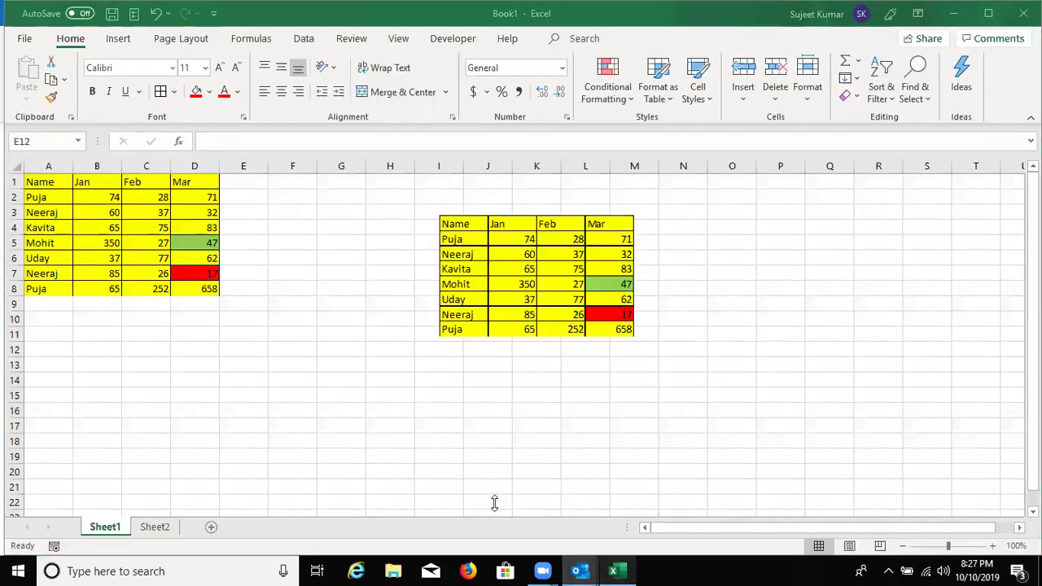
{"action": "left_click", "coordinate": [59, 184]}
{"action": "left_click_drag", "start_coordinate": [59, 184], "coordinate": [202, 288]}
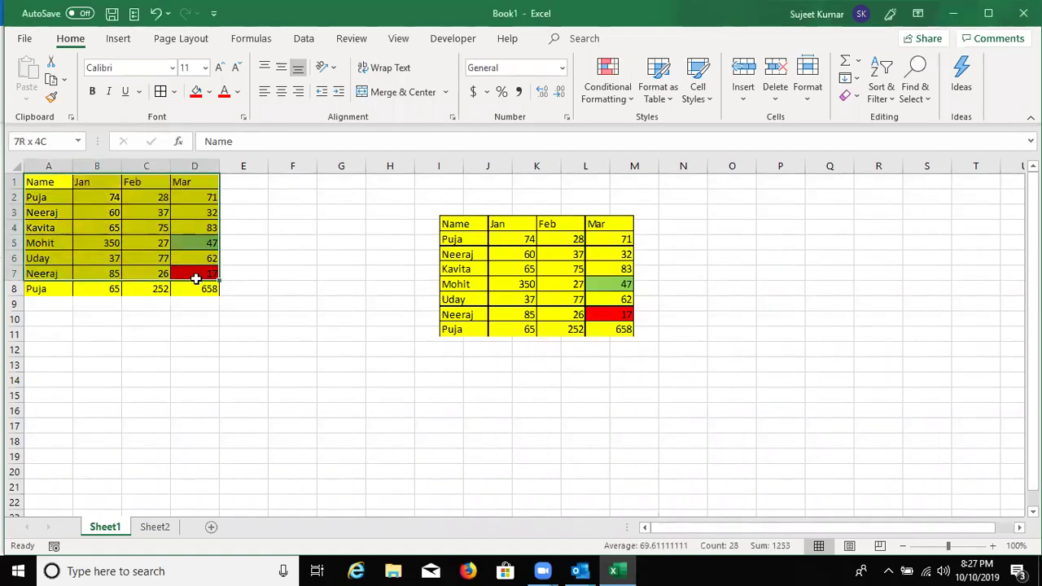
{"action": "key", "text": "ctrl+c"}
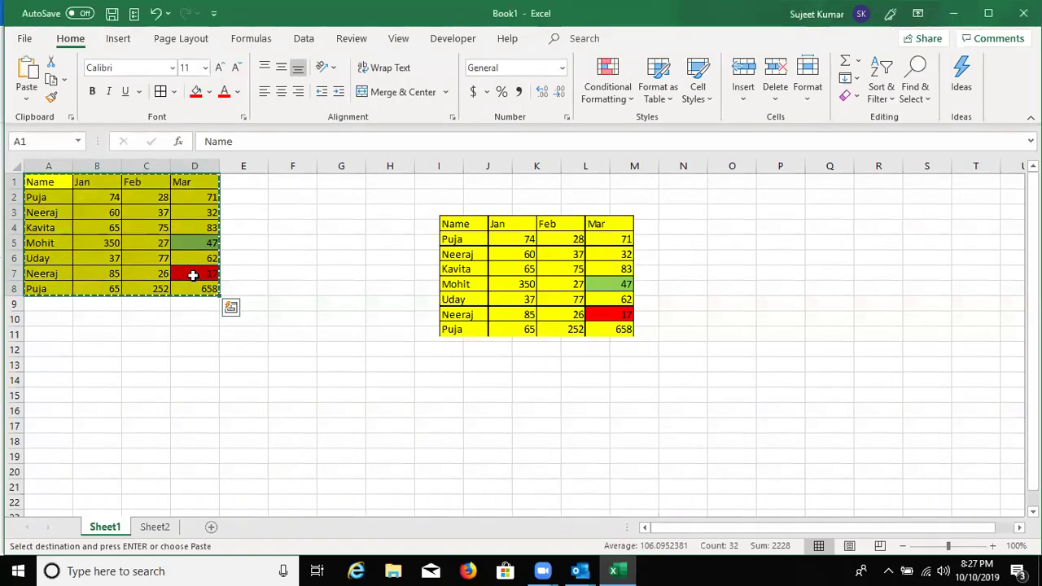
{"action": "key", "text": "alt+Tab"}
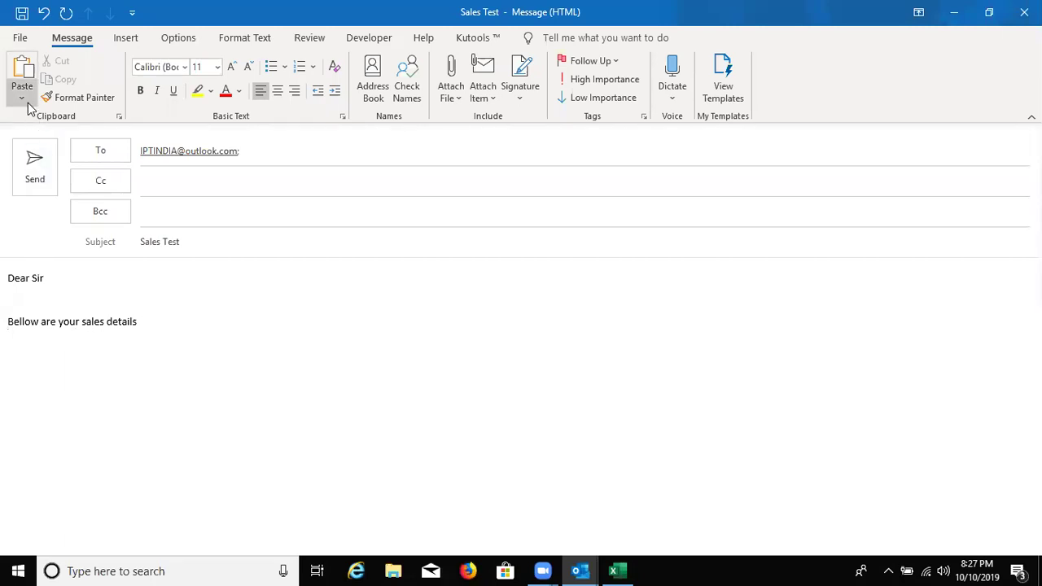
Paste the sales table as a linked Microsoft Excel Worksheet Object via Paste Special
{"action": "left_click", "coordinate": [25, 99]}
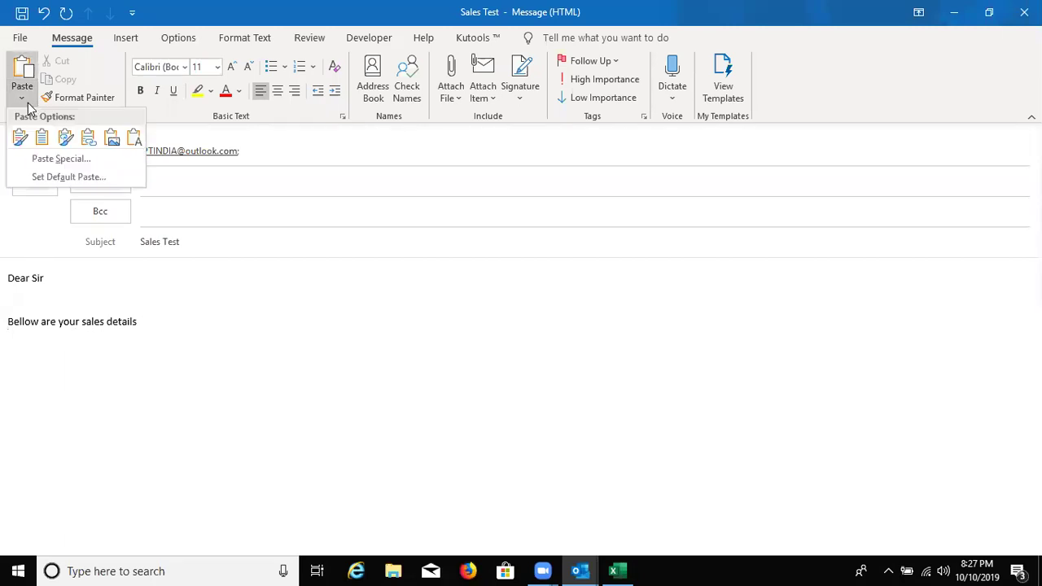
{"action": "left_click", "coordinate": [36, 158]}
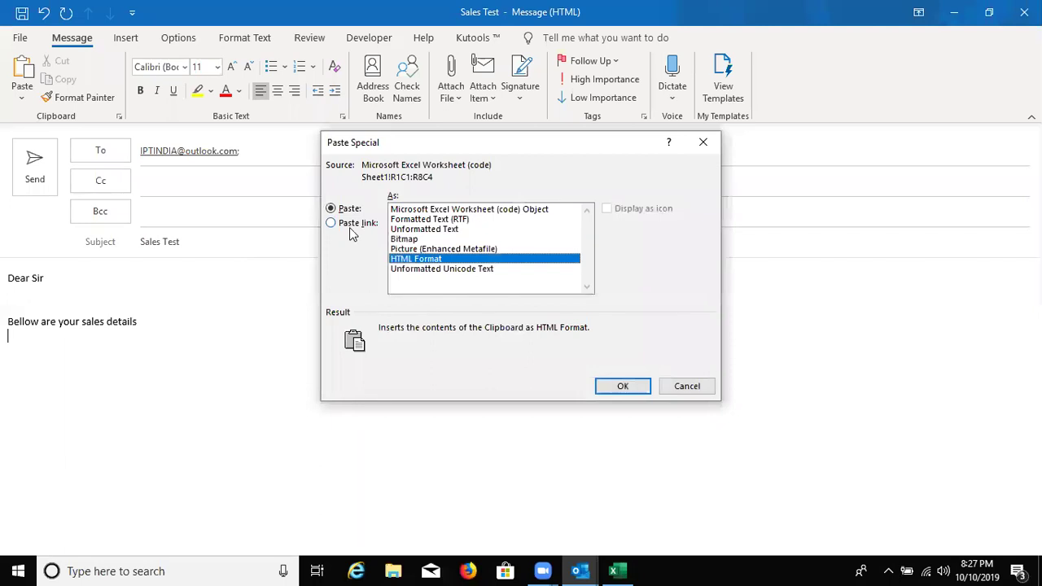
{"action": "left_click", "coordinate": [350, 225]}
{"action": "left_click", "coordinate": [404, 271]}
{"action": "left_click", "coordinate": [400, 210]}
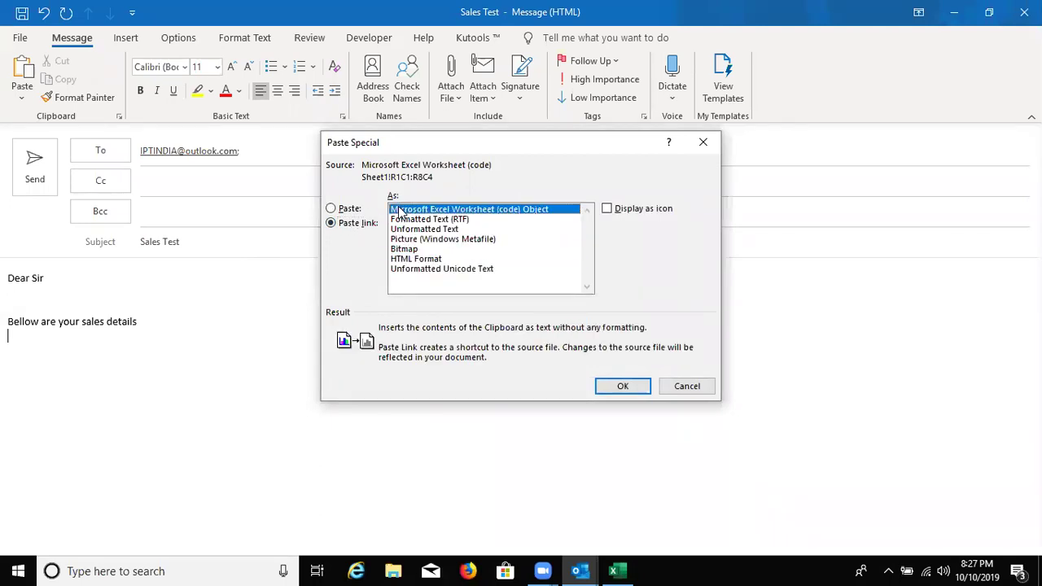
{"action": "left_click", "coordinate": [623, 388]}
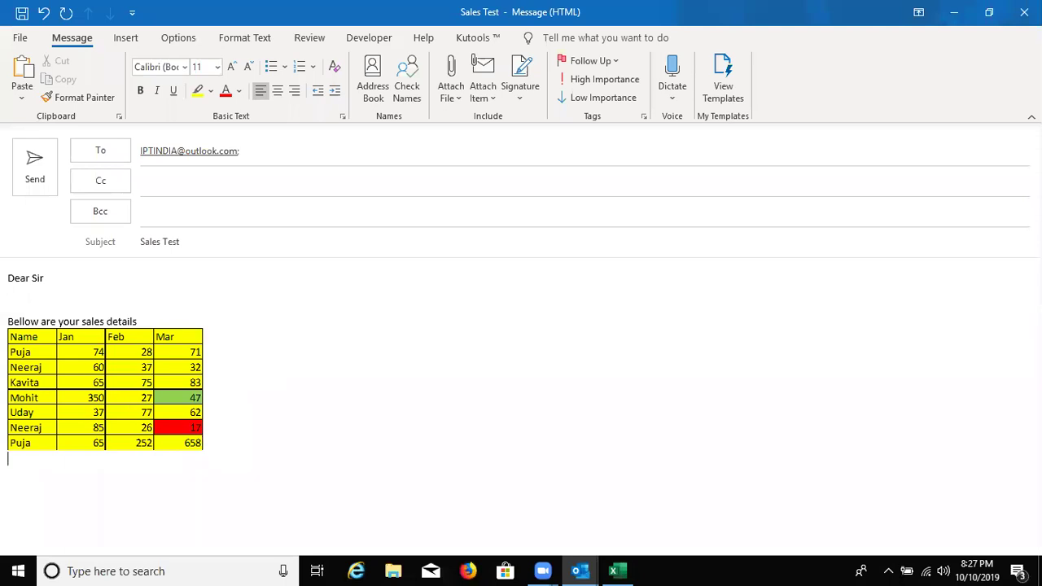
Sign off the message with 'Regards' and the sender's name on the next line
{"action": "type", "text": "Regards"}
{"action": "key", "text": "Return"}
{"action": "type", "text": "Sujeet Kumar"}
Open Save As for the message, choosing the Desktop folder and file name Sales Test
{"action": "left_click", "coordinate": [412, 322]}
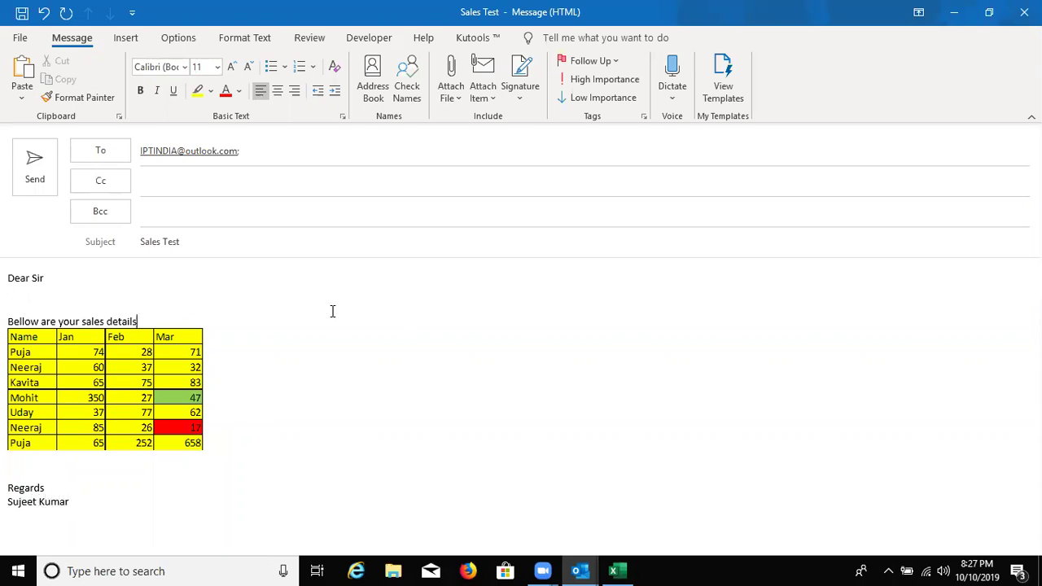
{"action": "left_click", "coordinate": [21, 41]}
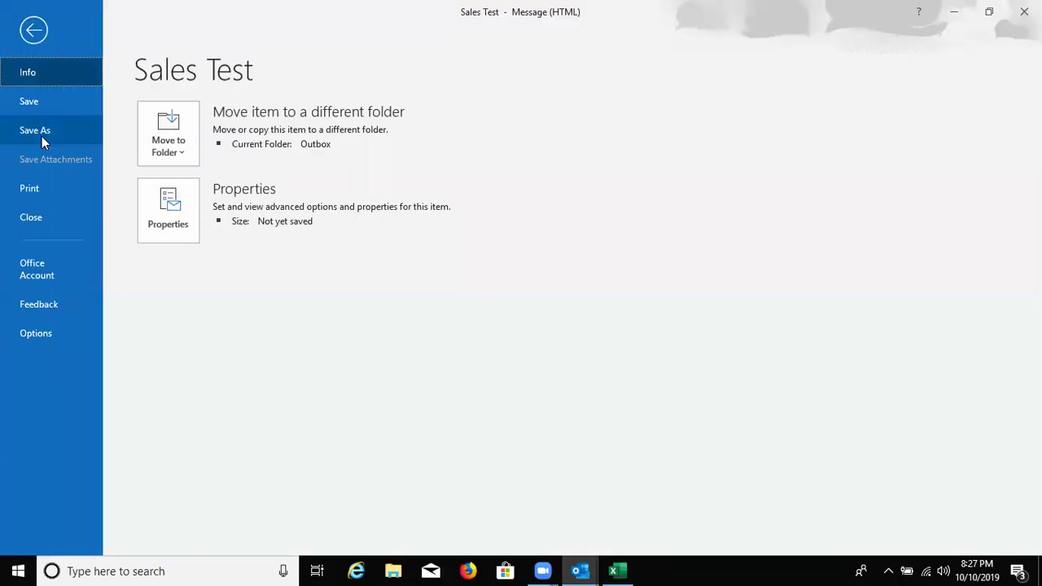
{"action": "left_click", "coordinate": [38, 128]}
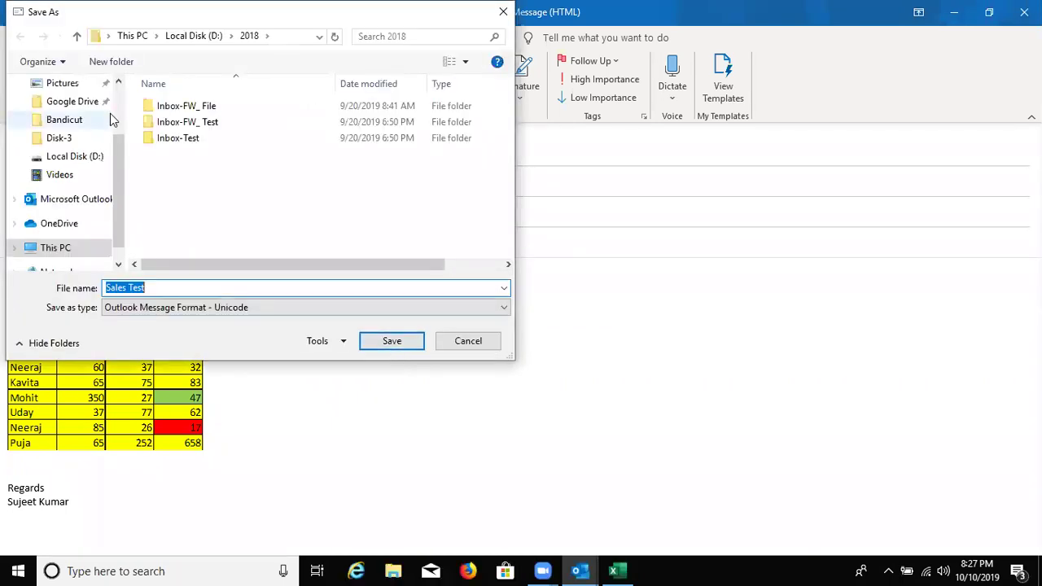
{"action": "scroll", "coordinate": [118, 110], "scroll_direction": "up", "scroll_amount": 2}
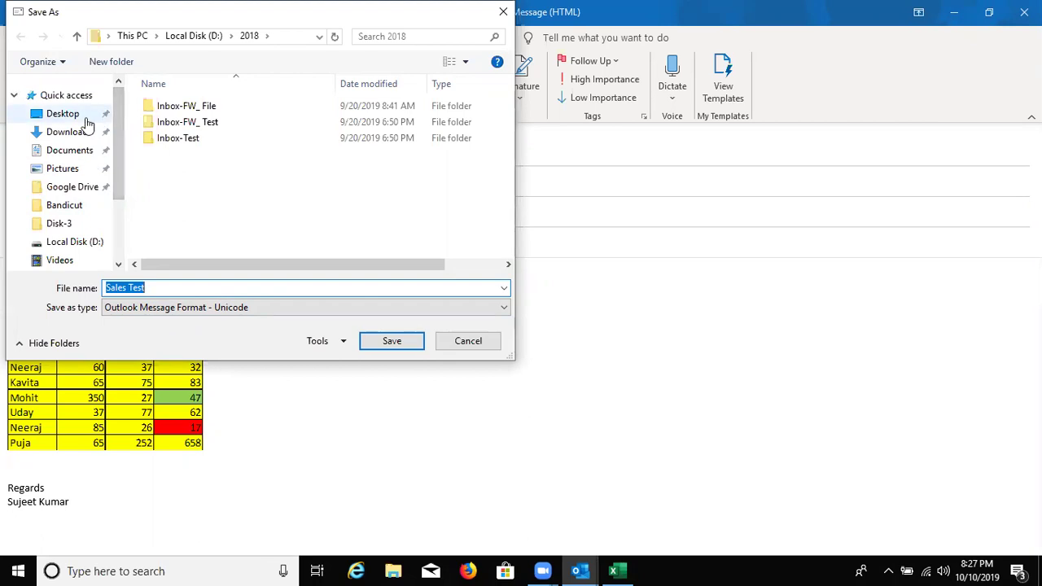
{"action": "left_click", "coordinate": [96, 121]}
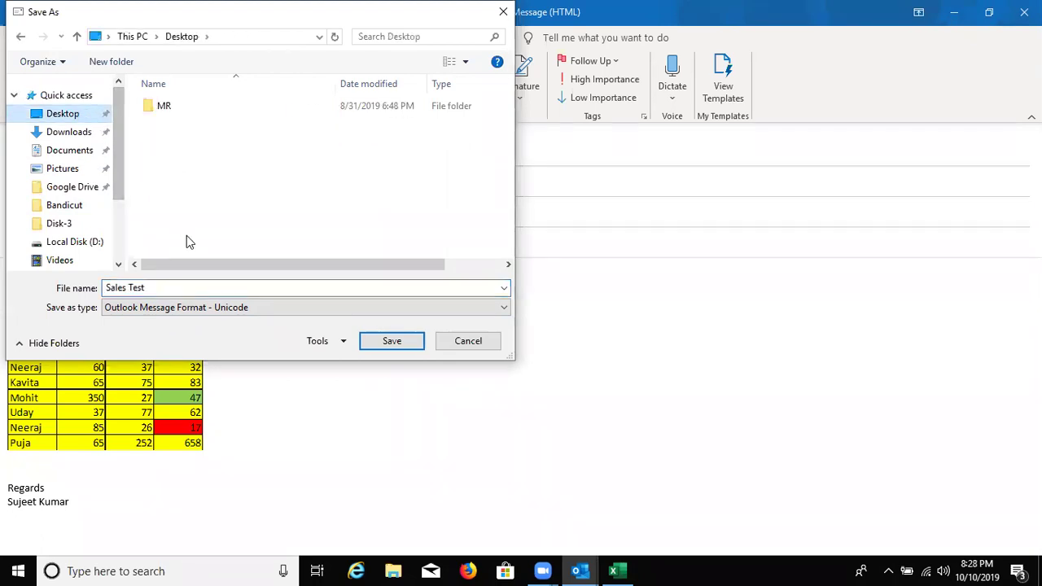
{"action": "left_click", "coordinate": [145, 288]}
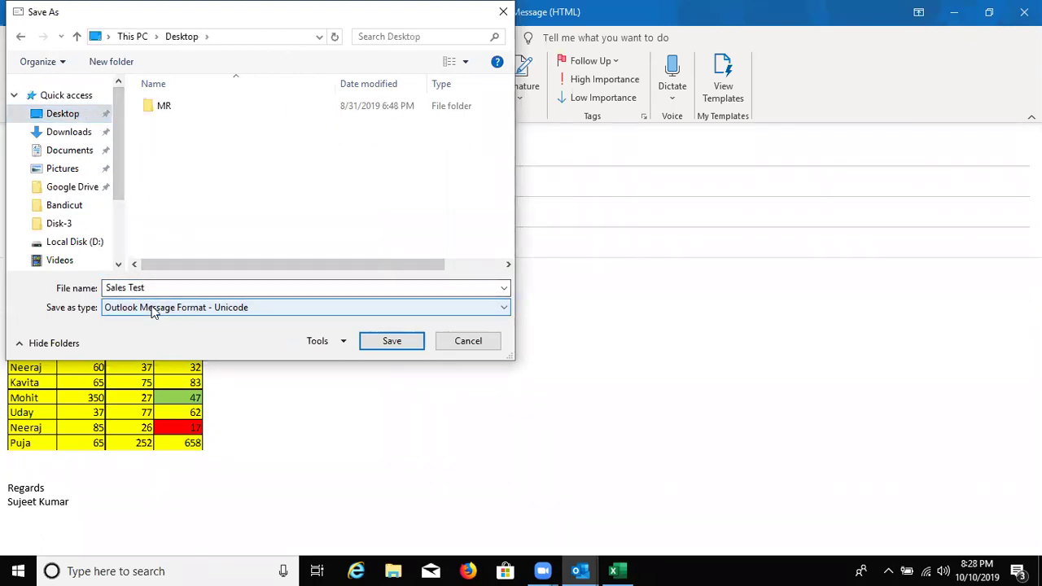
Save it to the Desktop as an Outlook Template, then close the message without saving changes
{"action": "left_click", "coordinate": [151, 307]}
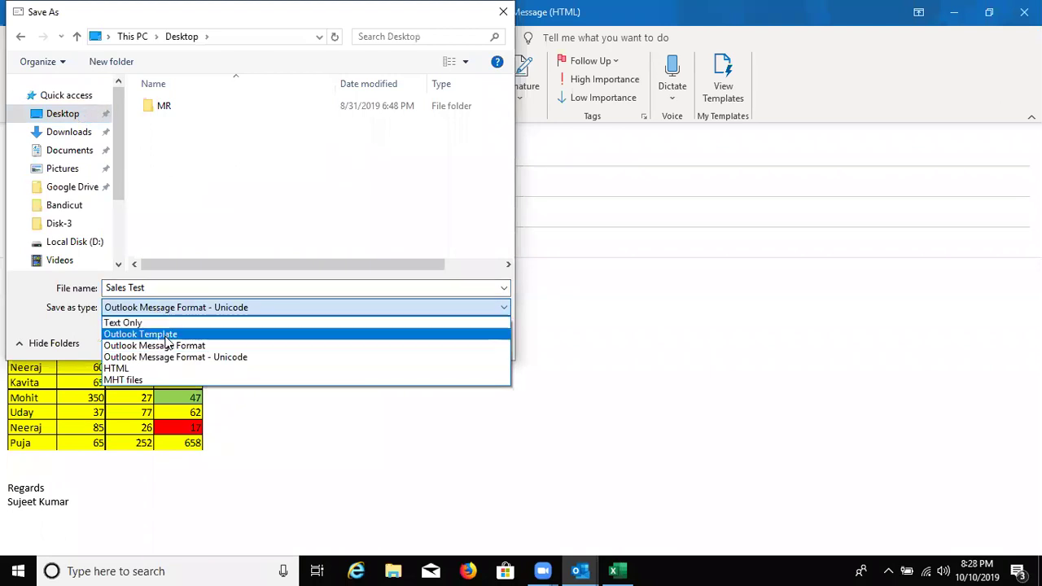
{"action": "left_click", "coordinate": [161, 334]}
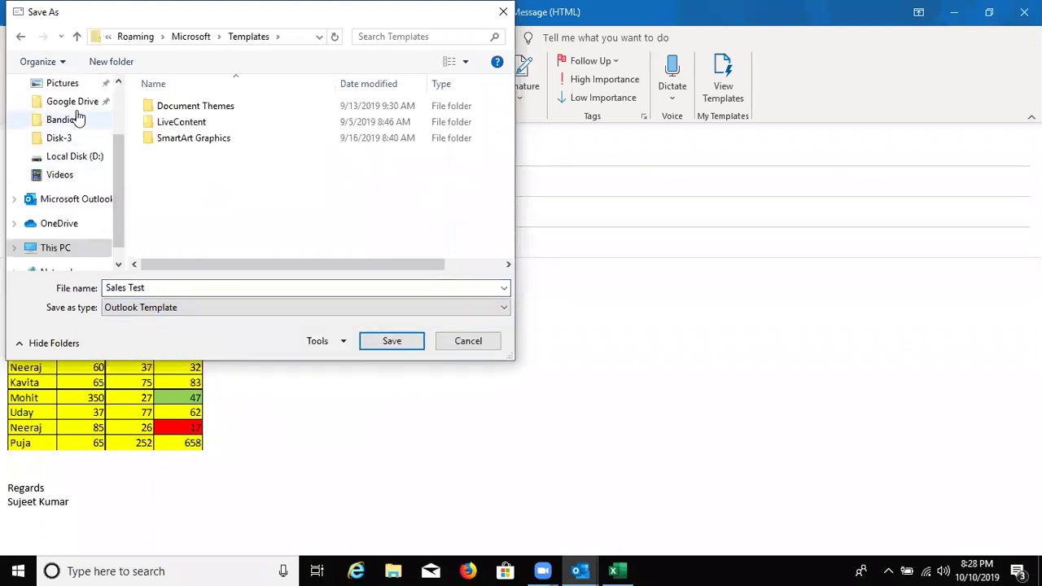
{"action": "left_click", "coordinate": [119, 106]}
{"action": "left_click", "coordinate": [66, 113]}
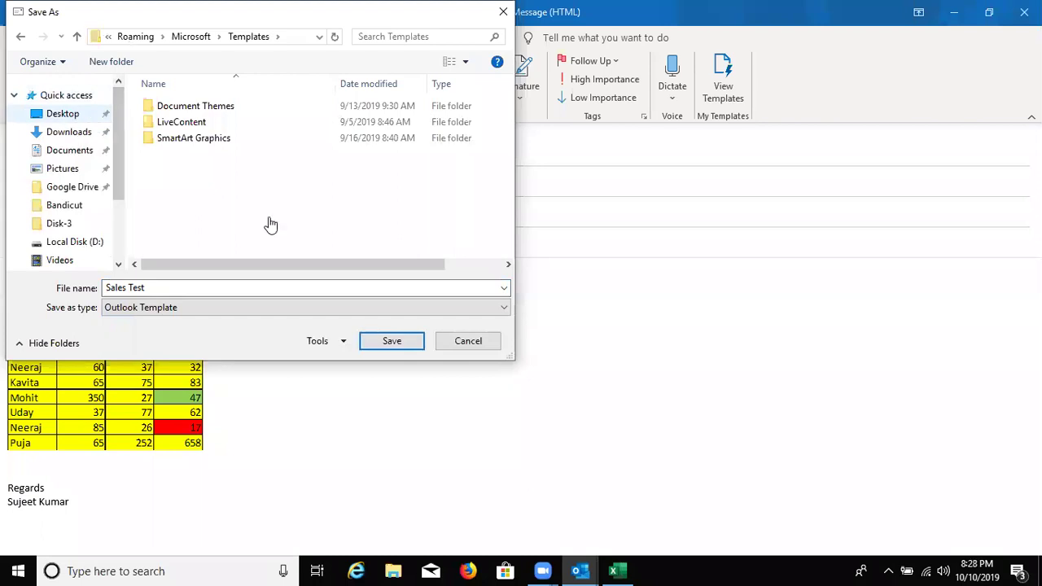
{"action": "left_click", "coordinate": [380, 344]}
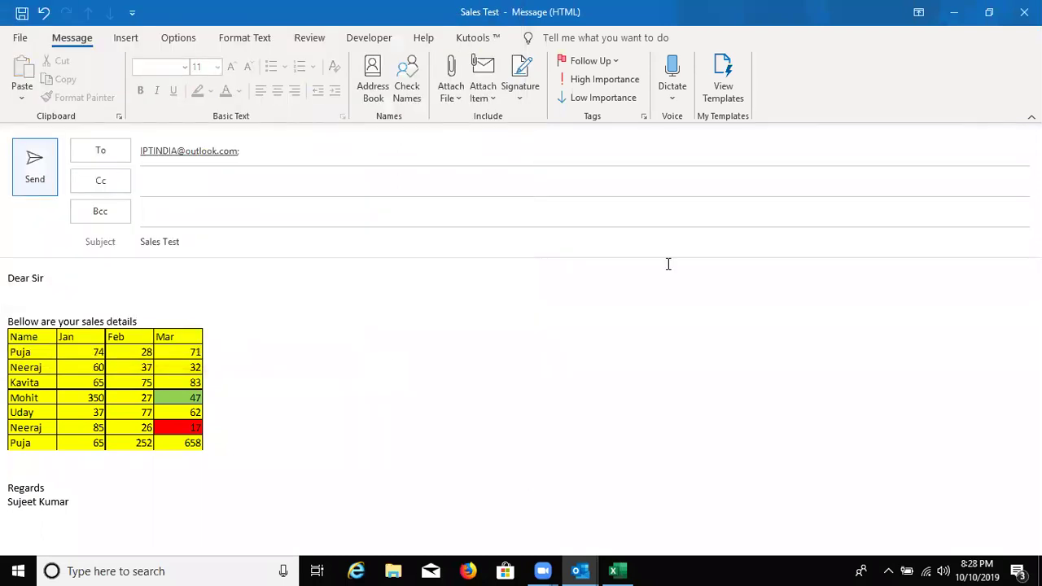
{"action": "left_click", "coordinate": [1024, 11]}
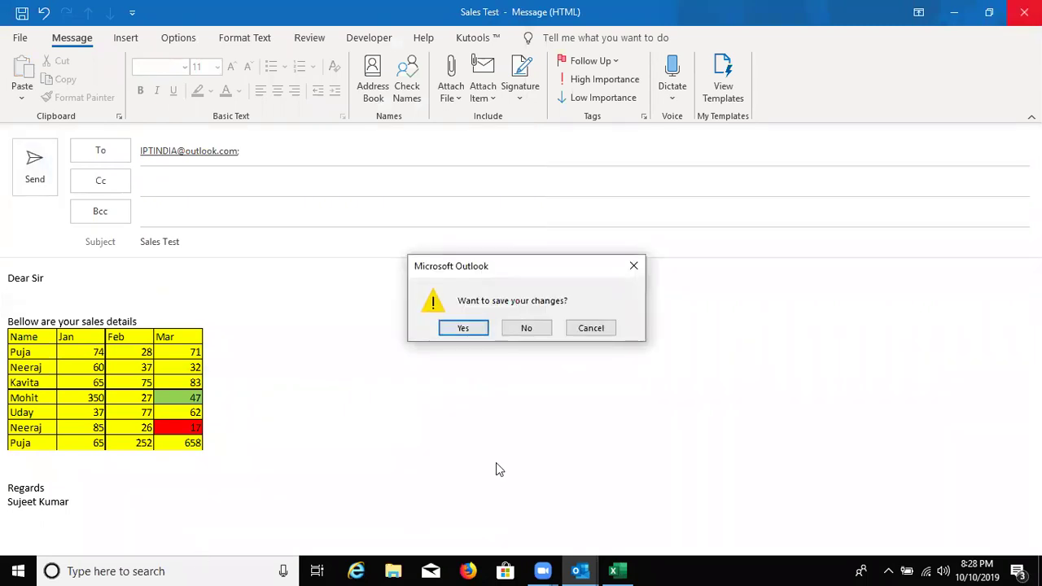
{"action": "left_click", "coordinate": [527, 328]}
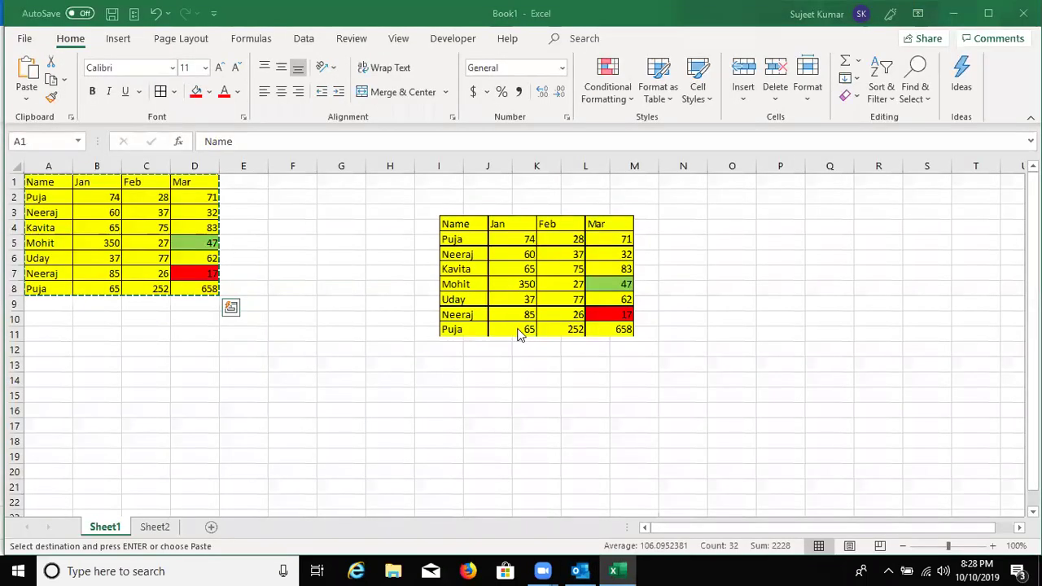
Change cell B5 from 350 to 40
{"action": "key", "text": "Escape"}
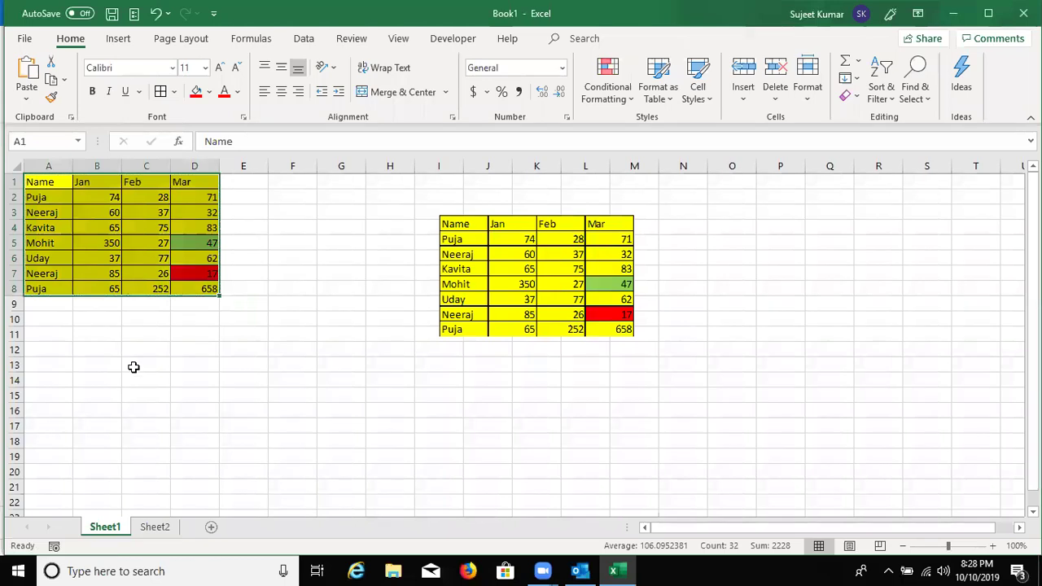
{"action": "left_click", "coordinate": [108, 243]}
{"action": "type", "text": "40"}
{"action": "key", "text": "Return"}
{"action": "left_click", "coordinate": [102, 213]}
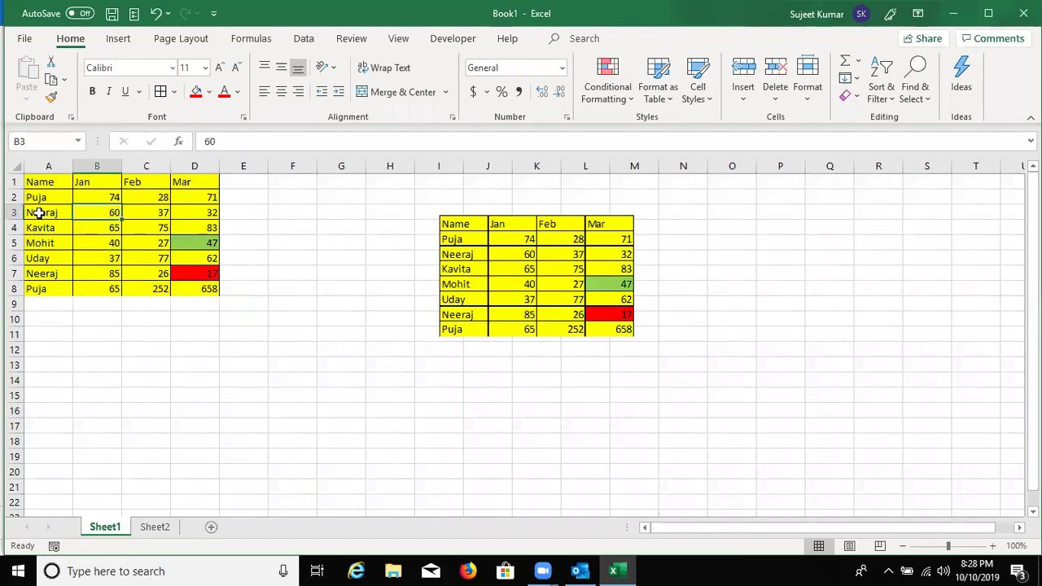
Fill the sales table A1:D8 green
{"action": "left_click_drag", "start_coordinate": [39, 181], "coordinate": [181, 284]}
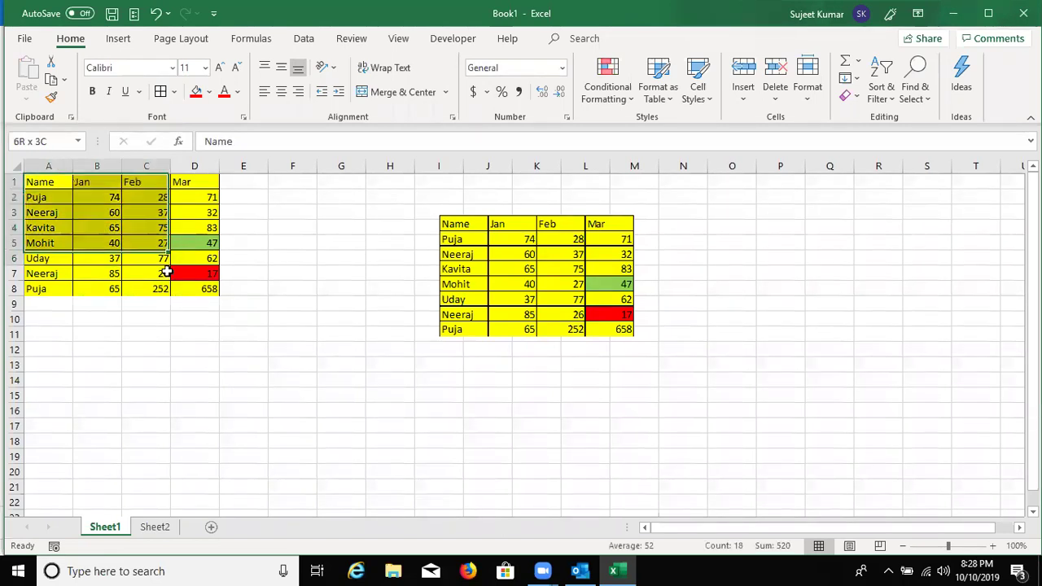
{"action": "left_click", "coordinate": [208, 91]}
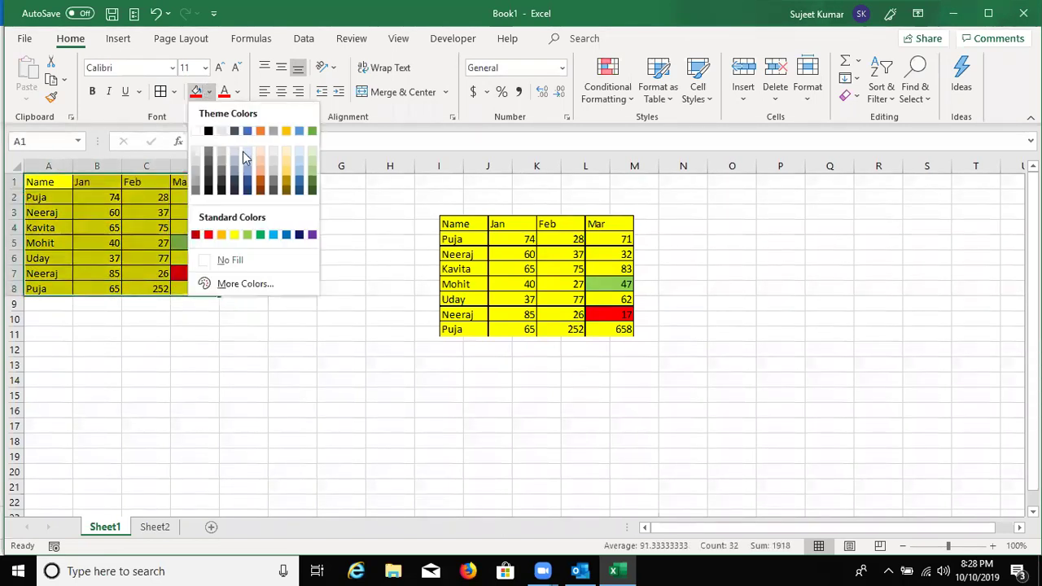
{"action": "left_click", "coordinate": [256, 234]}
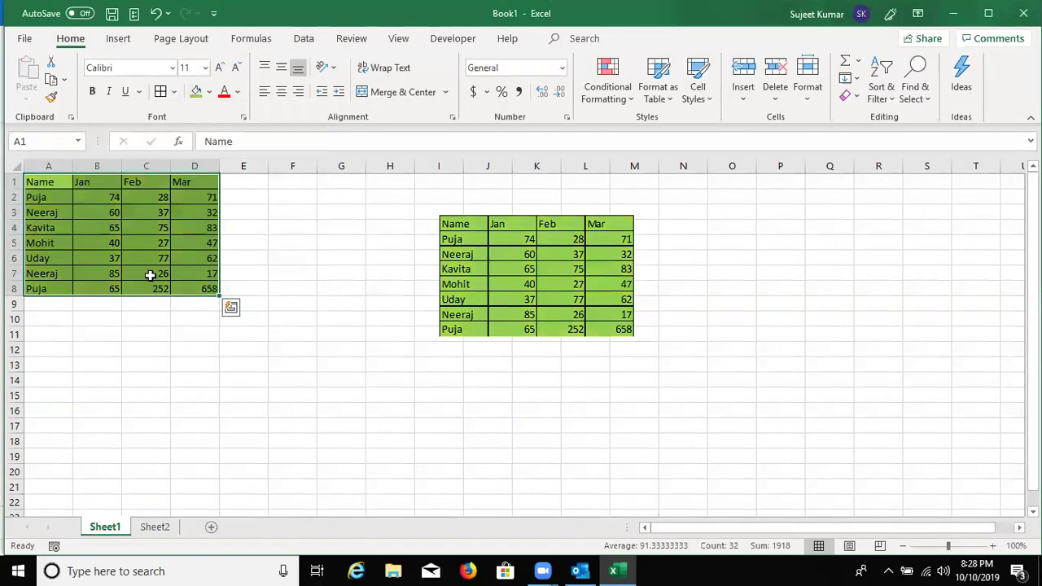
{"action": "left_click", "coordinate": [154, 318]}
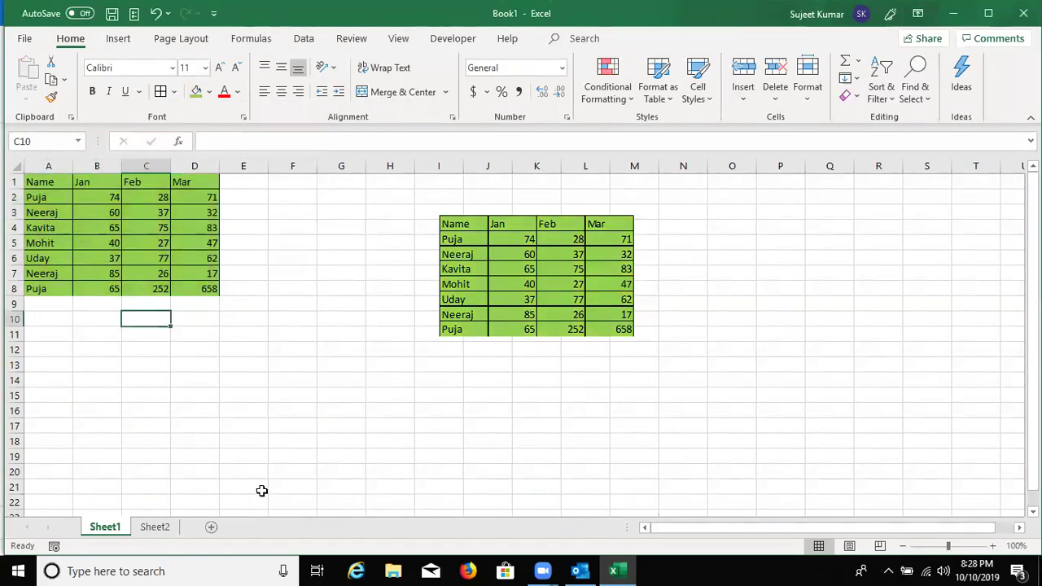
{"action": "key", "text": "super+d"}
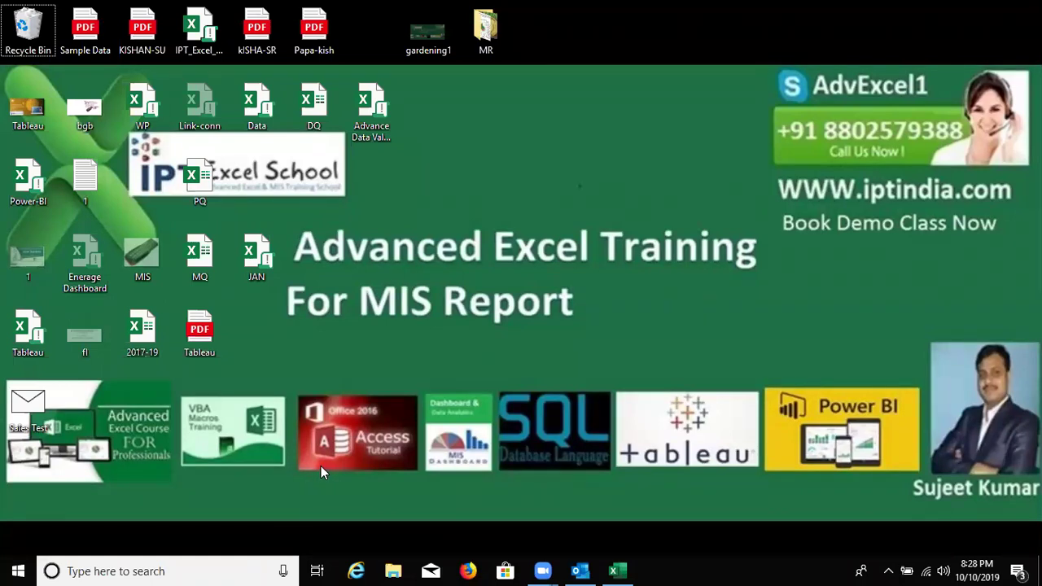
Drag the Sales Test template icon to the desktop centre and bring up the Outlook inbox
{"action": "left_click_drag", "start_coordinate": [27, 403], "coordinate": [472, 183]}
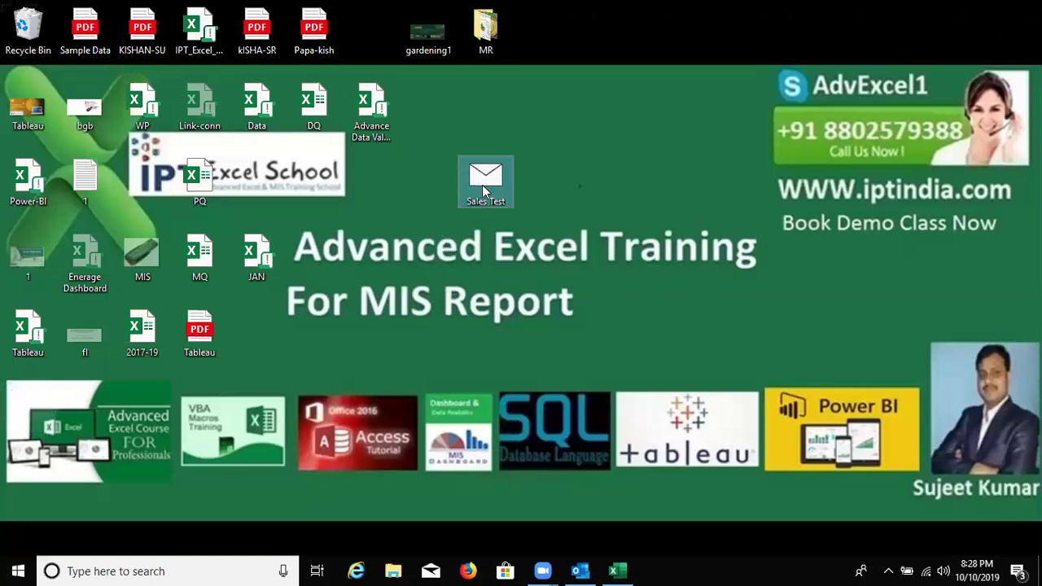
{"action": "left_click", "coordinate": [580, 571]}
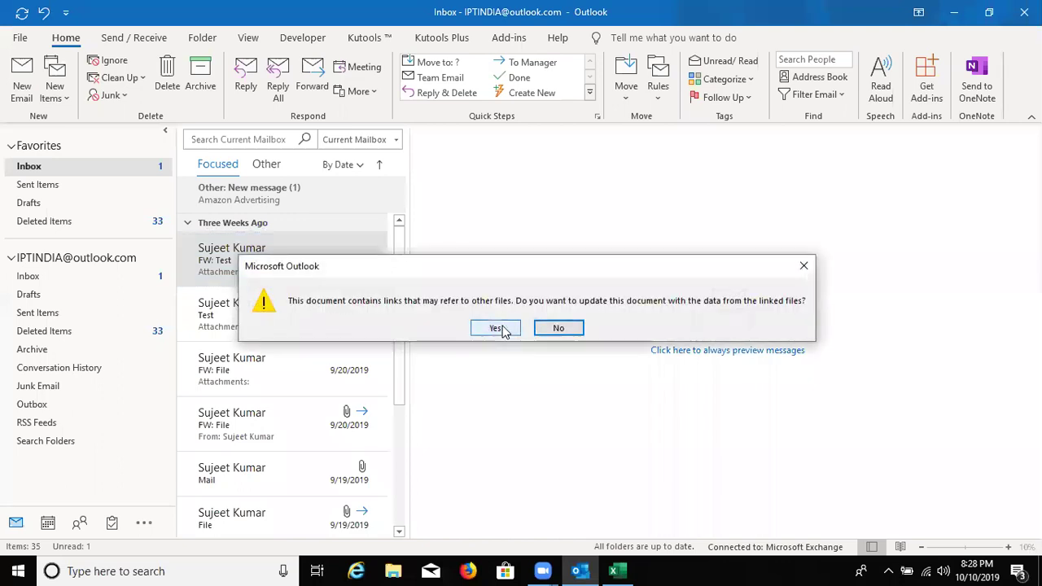
Allow the Sales Test message to update its links, then open and trust its embedded sales table
{"action": "left_click", "coordinate": [503, 330]}
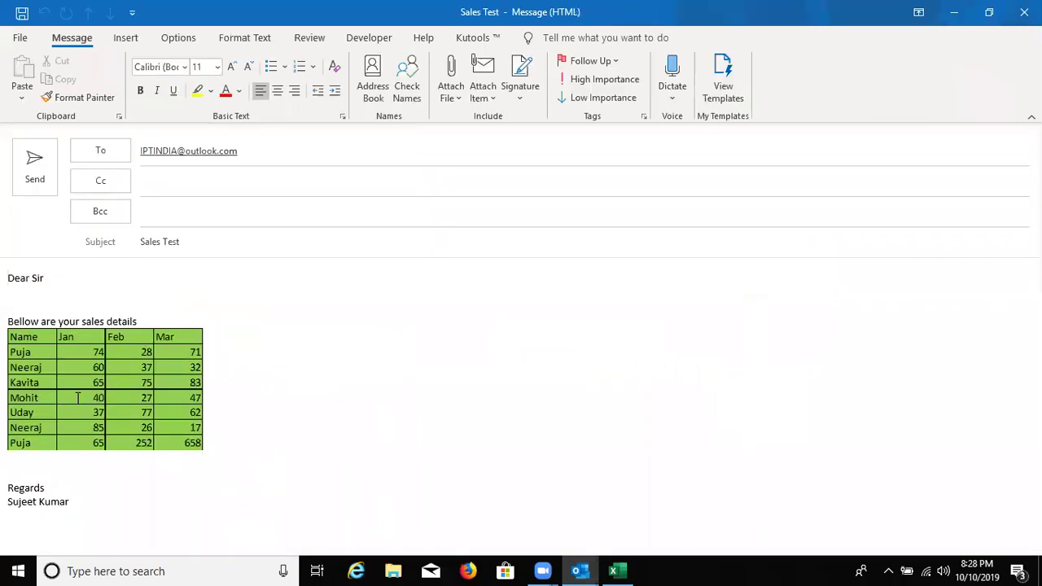
{"action": "double_click", "coordinate": [147, 399]}
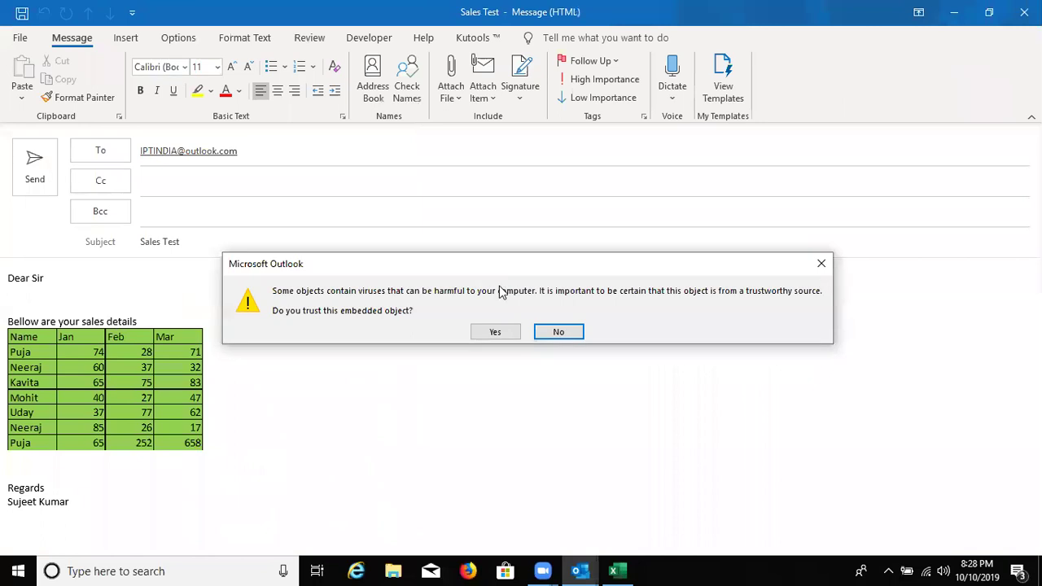
{"action": "left_click", "coordinate": [506, 334]}
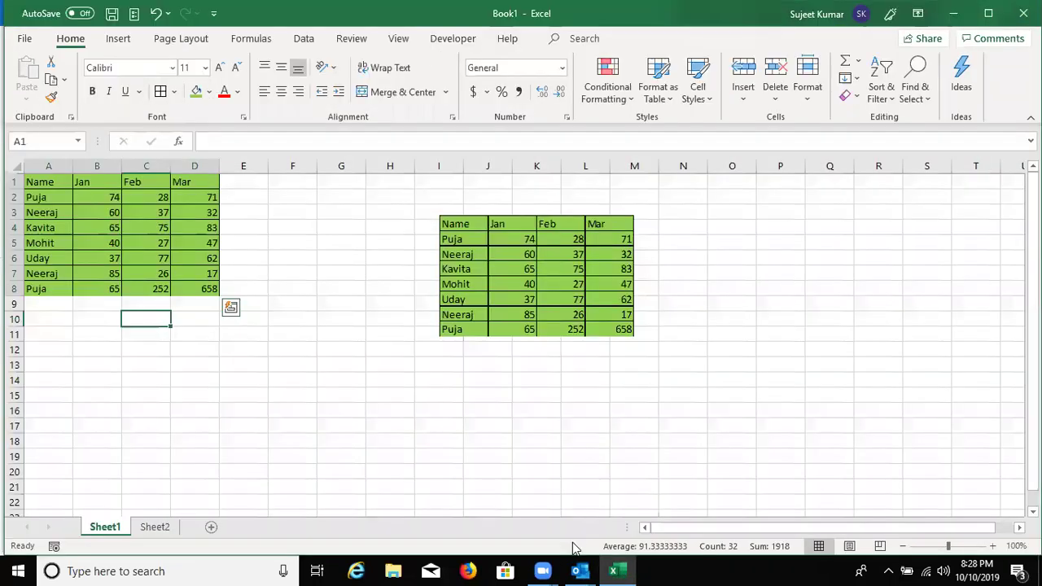
Bring the Sales Test message back into view and send it
{"action": "left_click", "coordinate": [589, 570]}
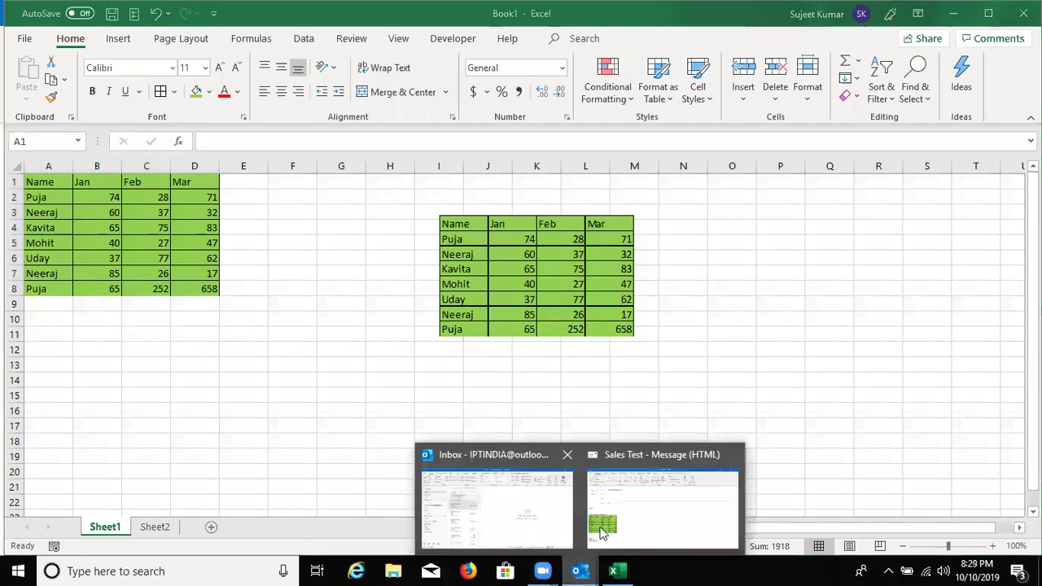
{"action": "left_click", "coordinate": [602, 529]}
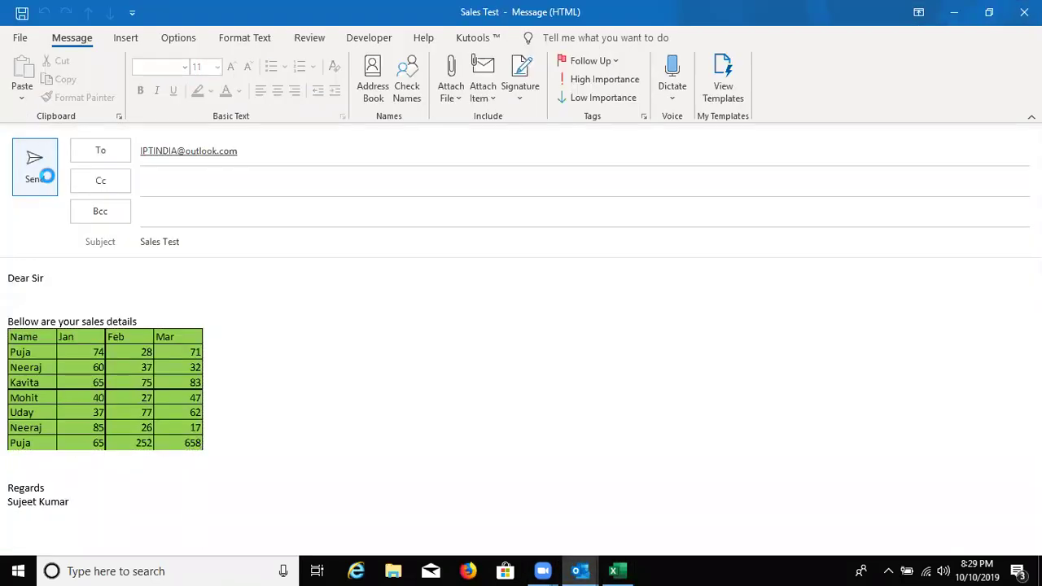
{"action": "left_click", "coordinate": [45, 173]}
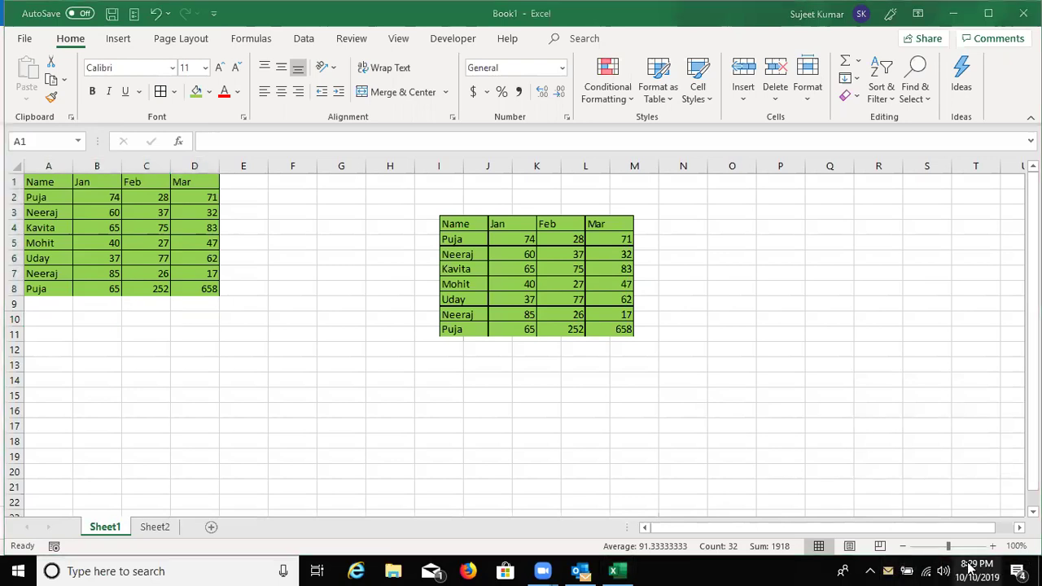
Open the received Sales Test email in the Inbox and select its sales table
{"action": "left_click", "coordinate": [594, 570]}
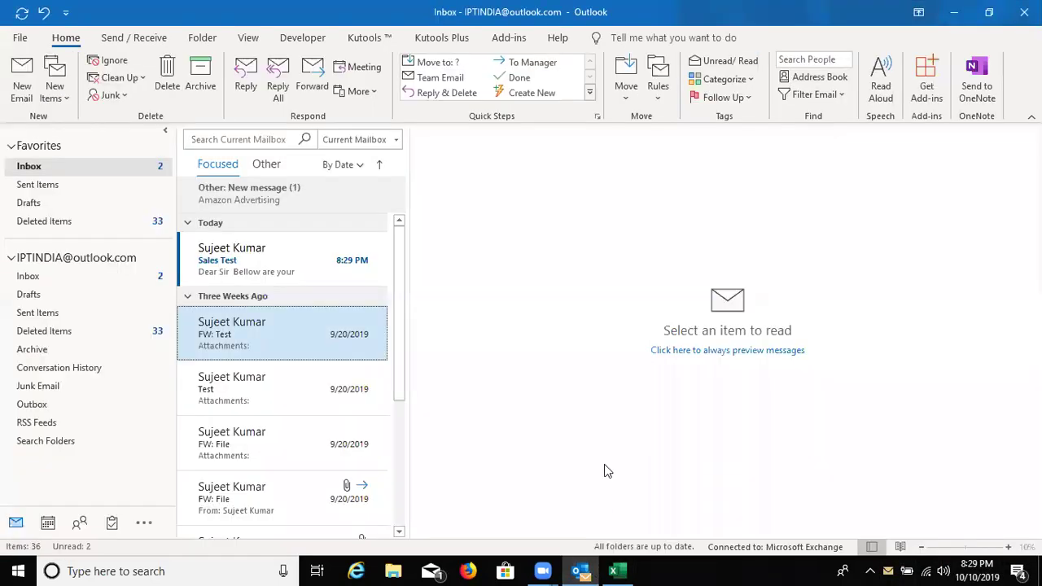
{"action": "left_click", "coordinate": [273, 273]}
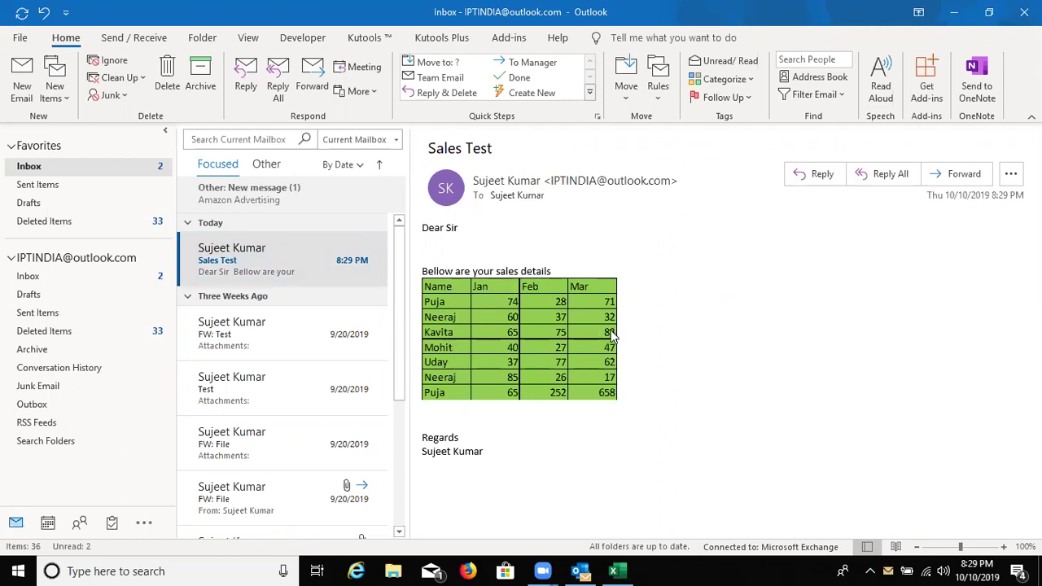
{"action": "left_click", "coordinate": [574, 387]}
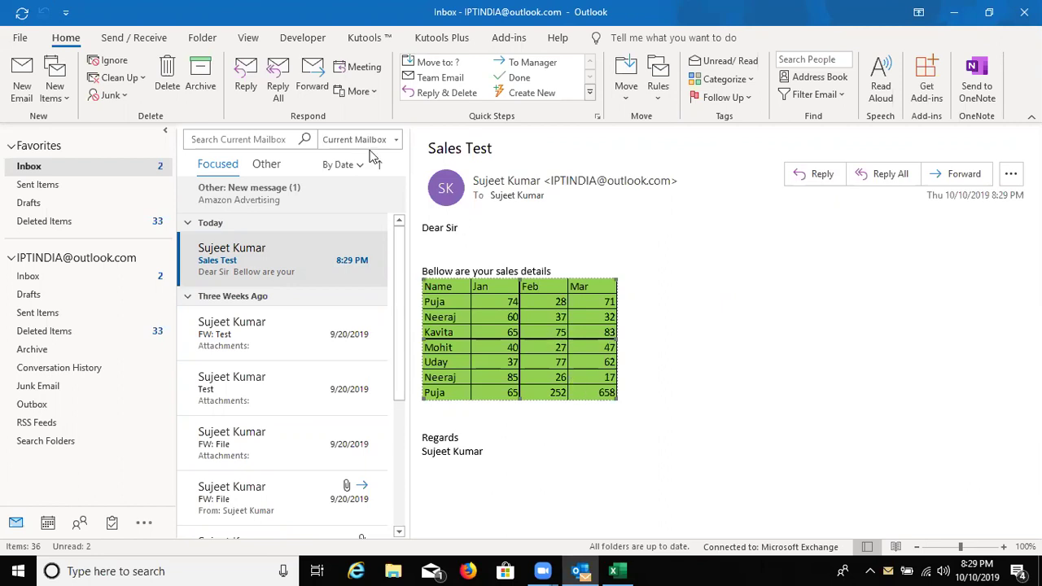
Close Outlook and select the linked table picture in Excel's Book1
{"action": "left_click", "coordinate": [1023, 11]}
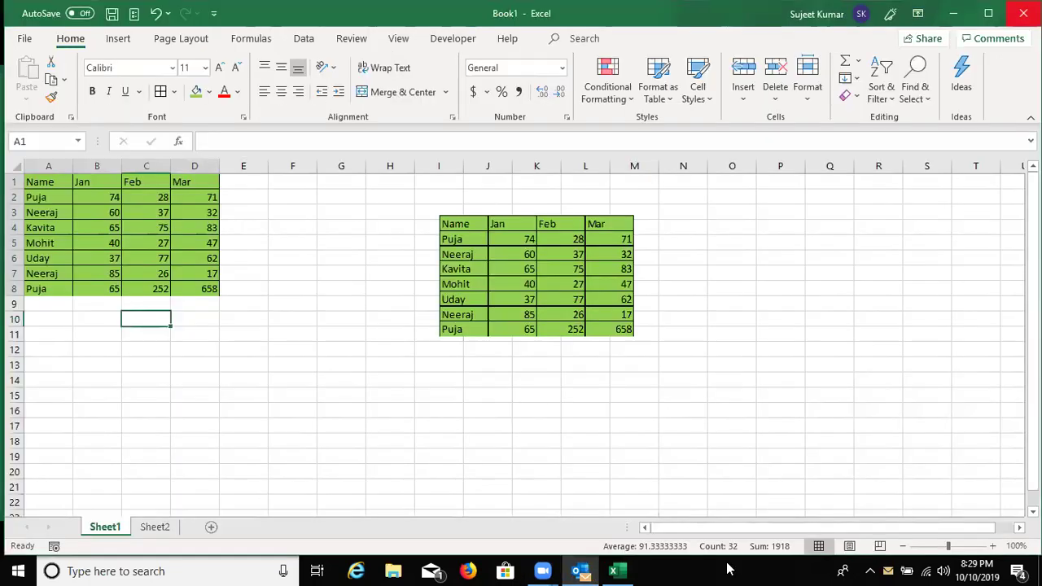
{"action": "left_click", "coordinate": [394, 191]}
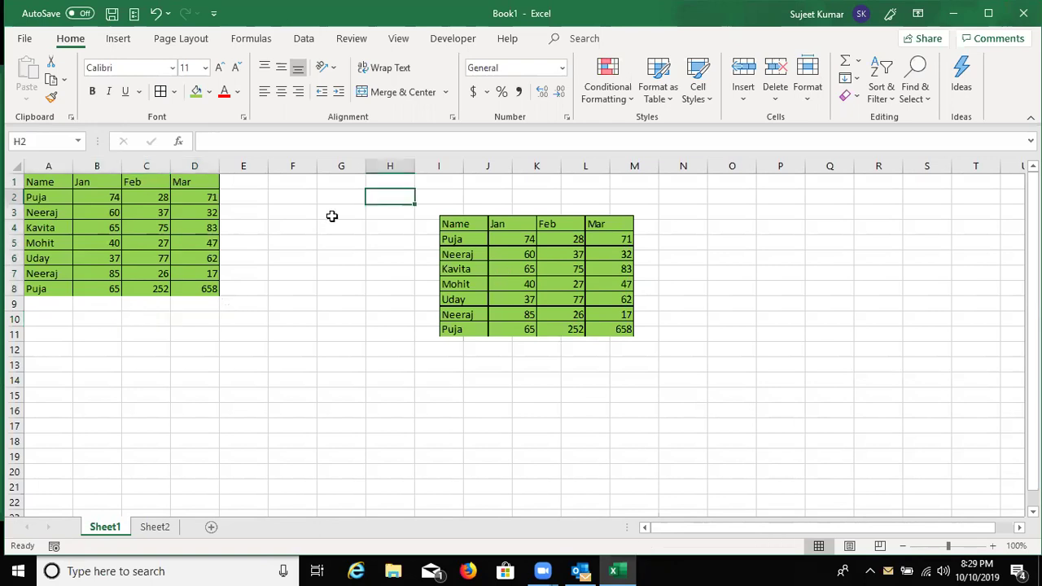
{"action": "left_click", "coordinate": [481, 242]}
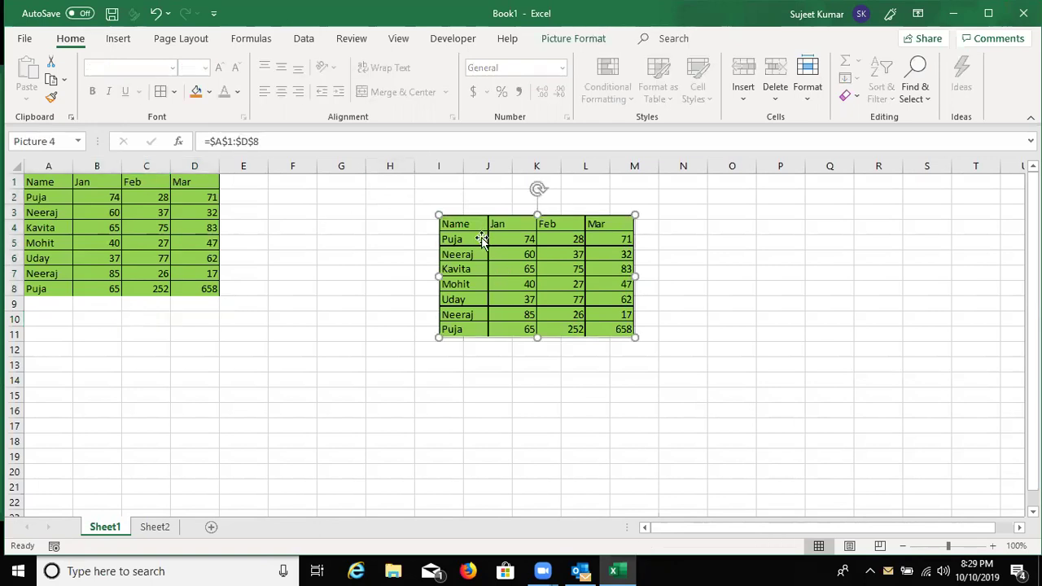
Delete the linked picture and enter =RANDBETWEEN(10,90) in cell B2
{"action": "key", "text": "Delete"}
{"action": "left_click", "coordinate": [99, 196]}
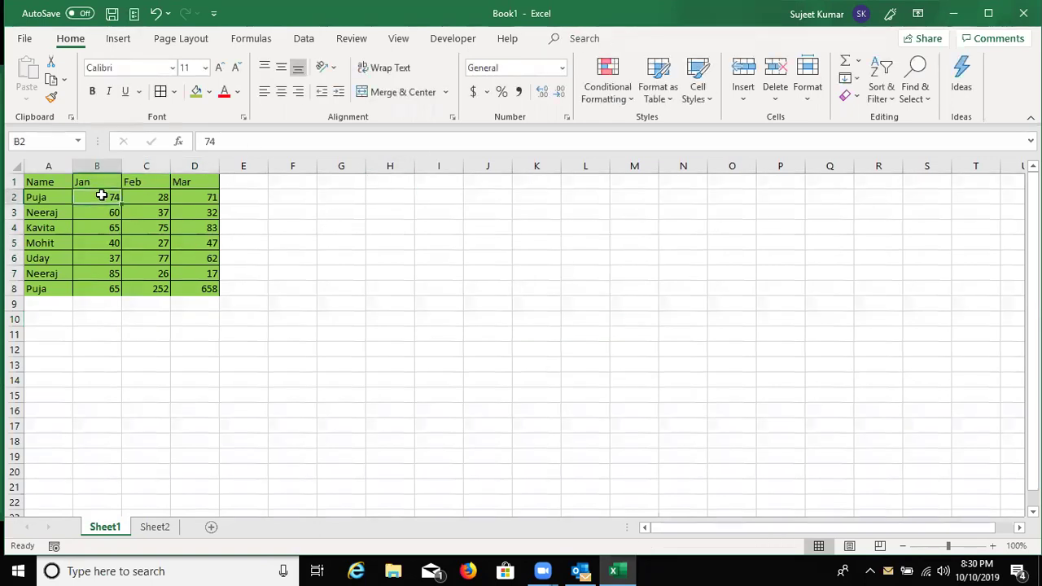
{"action": "type", "text": "=ra"}
{"action": "key", "text": "Down"}
{"action": "key", "text": "Down"}
{"action": "key", "text": "Tab"}
{"action": "type", "text": "10,"}
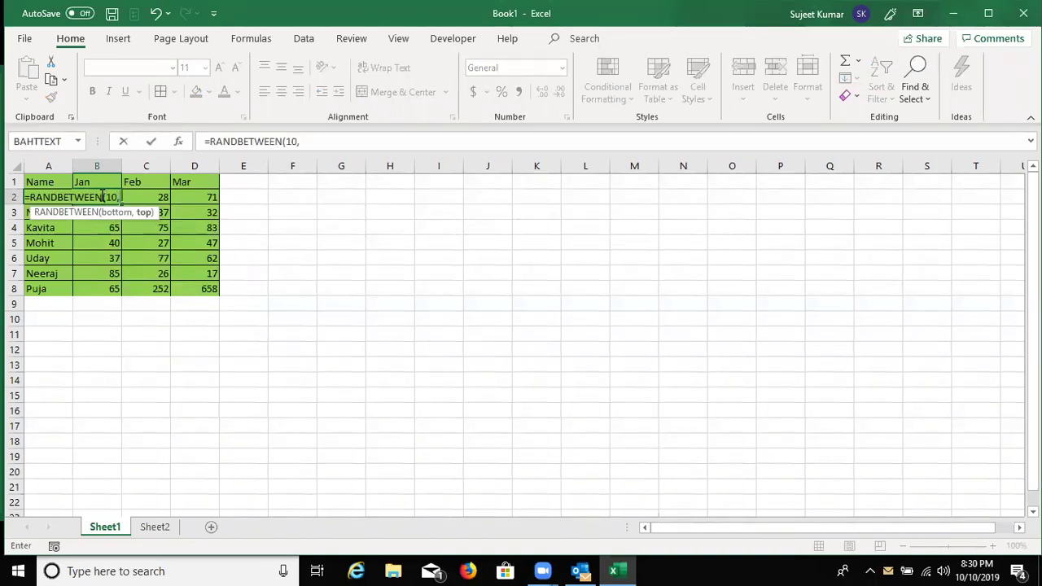
{"action": "type", "text": "90"}
{"action": "key", "text": "Return"}
Fill B2:D8 with the RANDBETWEEN formula using Ctrl+Enter
{"action": "left_click", "coordinate": [101, 196]}
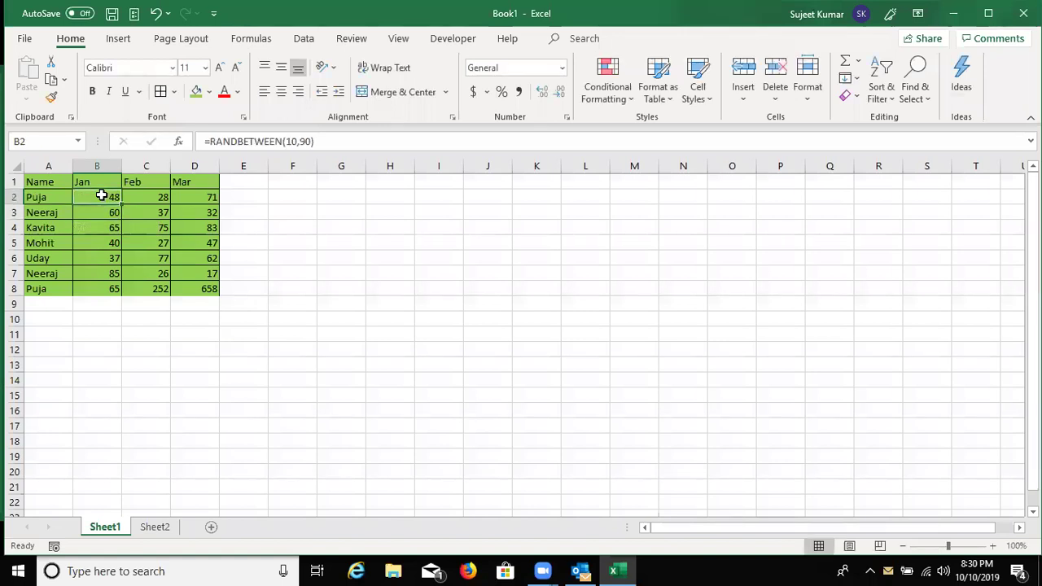
{"action": "key", "text": "shift+Right"}
{"action": "key", "text": "shift+Right"}
{"action": "key", "text": "shift+Down"}
{"action": "key", "text": "shift+Down"}
{"action": "key", "text": "shift+Down"}
{"action": "key", "text": "shift+Down"}
{"action": "key", "text": "shift+Down"}
{"action": "key", "text": "shift+Down"}
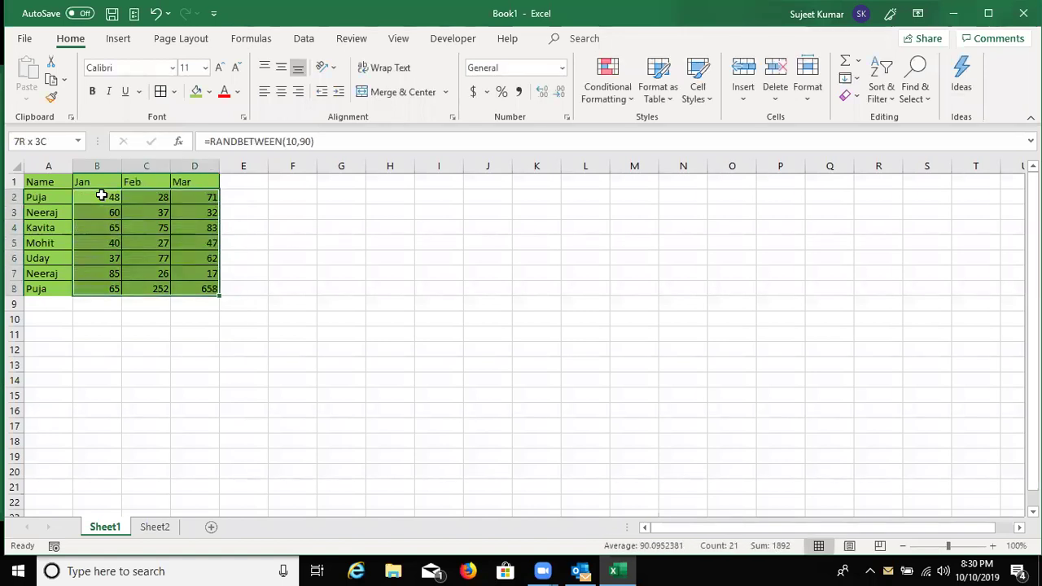
{"action": "key", "text": "ctrl+Return"}
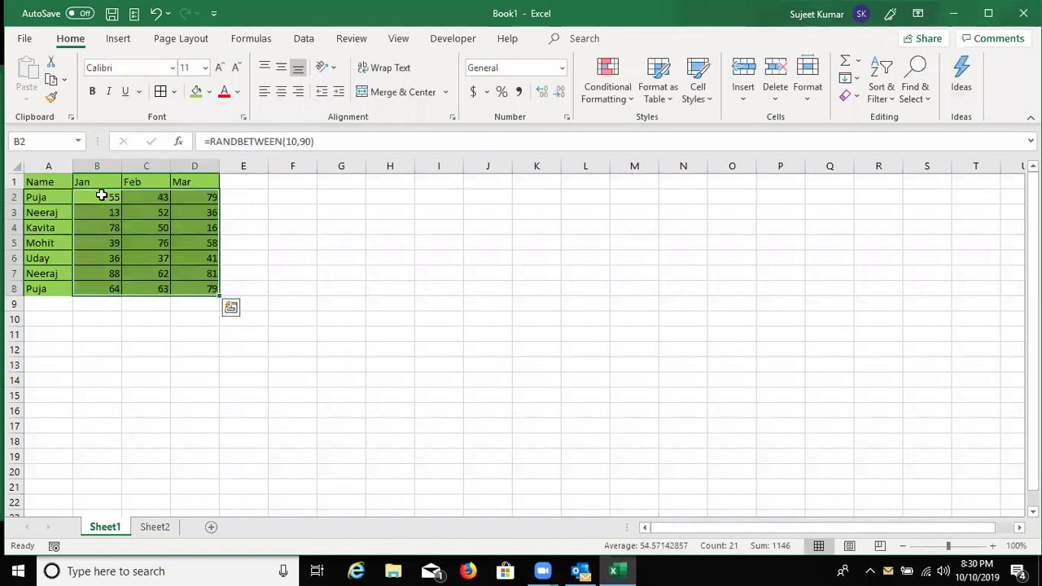
Copy the whole A1:D8 sales table
{"action": "key", "text": "ctrl+c"}
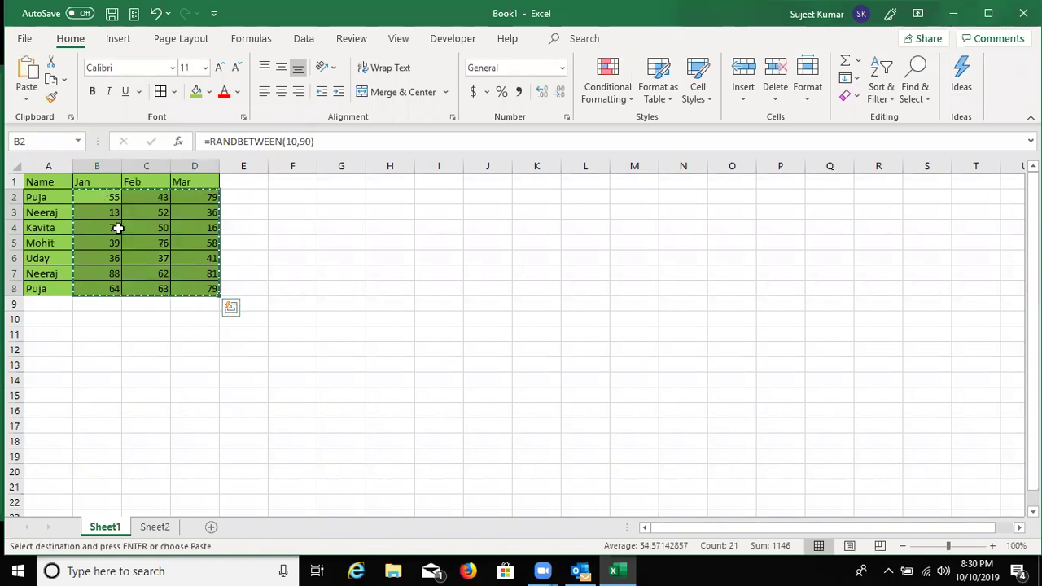
{"action": "key", "text": "Escape"}
{"action": "mouse_move", "coordinate": [51, 180]}
{"action": "left_mouse_down"}
{"action": "mouse_move", "coordinate": [188, 270]}
{"action": "mouse_move", "coordinate": [190, 285]}
{"action": "left_mouse_up"}
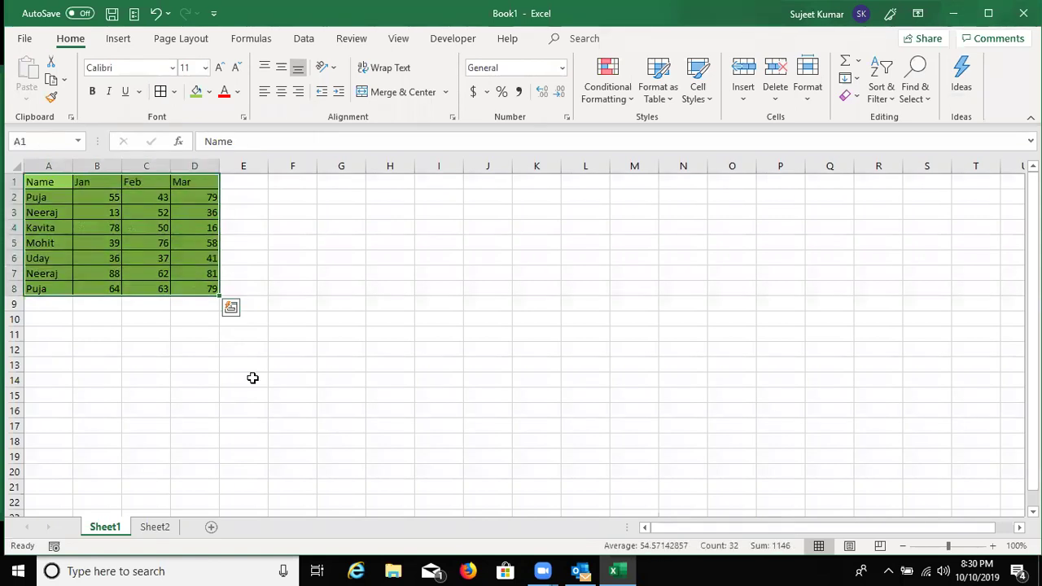
{"action": "key", "text": "ctrl+c"}
Paste the copied sales table onto Sheet2
{"action": "left_click", "coordinate": [163, 526]}
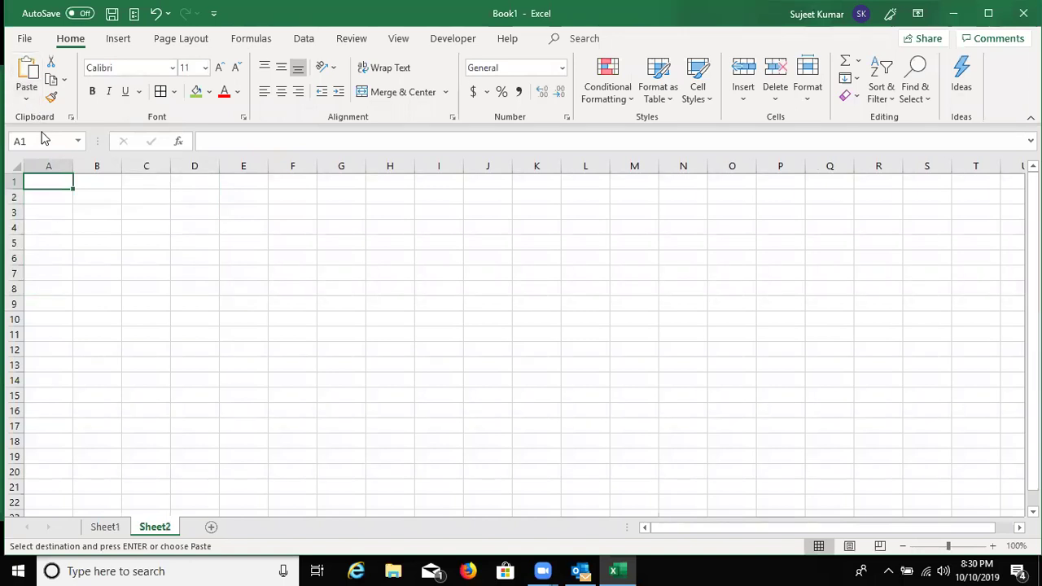
{"action": "left_click", "coordinate": [33, 99]}
{"action": "key", "text": "Escape"}
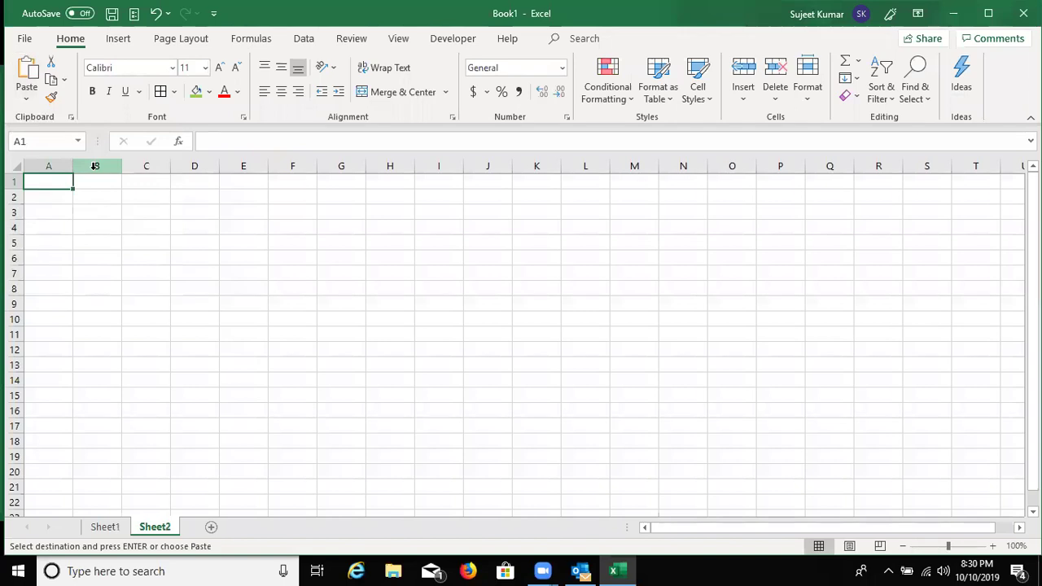
{"action": "key", "text": "ctrl+v"}
Add Sheet3 and Sheet4 and paste the sales table into each
{"action": "left_click", "coordinate": [213, 528]}
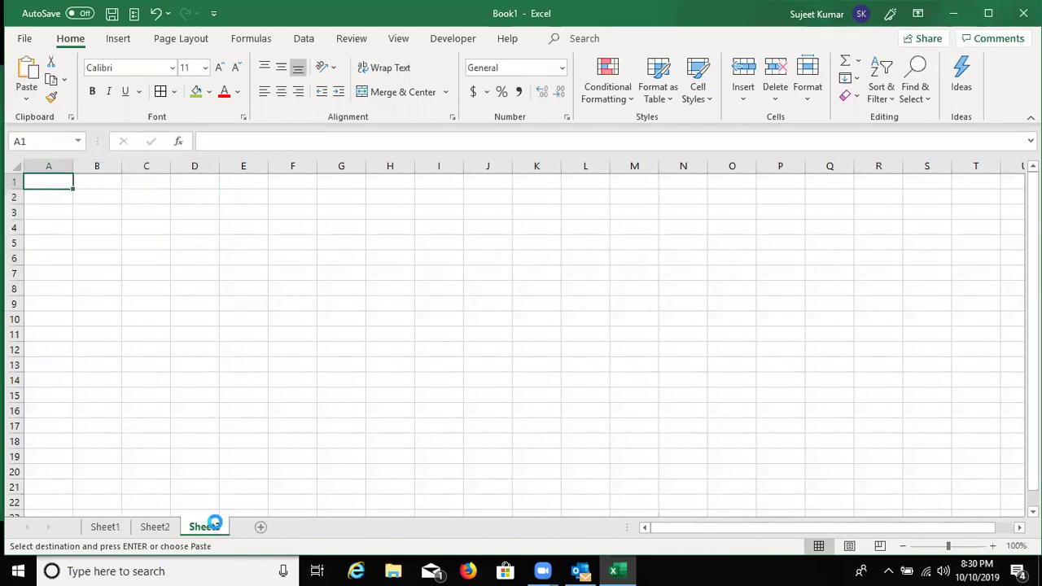
{"action": "key", "text": "ctrl+v"}
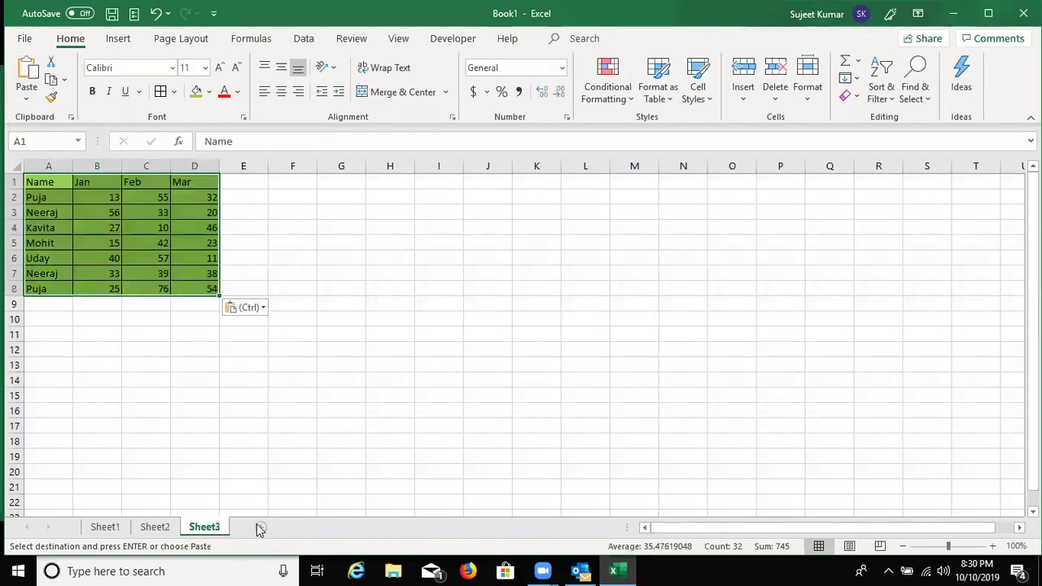
{"action": "left_click", "coordinate": [258, 528]}
{"action": "key", "text": "ctrl+v"}
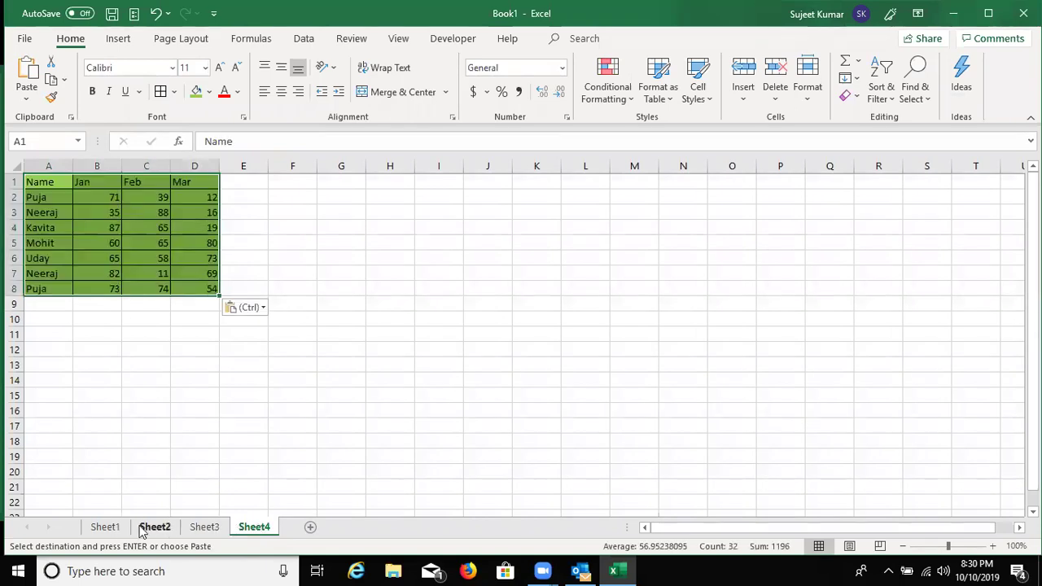
Group the four sheets and copy across them, then ungroup and check each sheet's random values
{"action": "left_click", "coordinate": [105, 528], "text": "shift"}
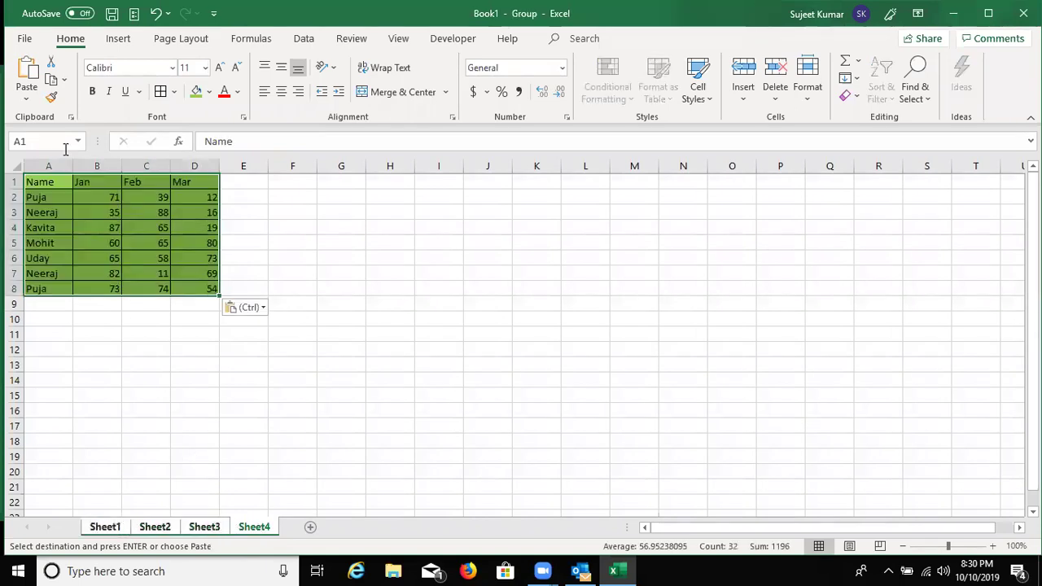
{"action": "key", "text": "ctrl+c"}
{"action": "left_click", "coordinate": [26, 98]}
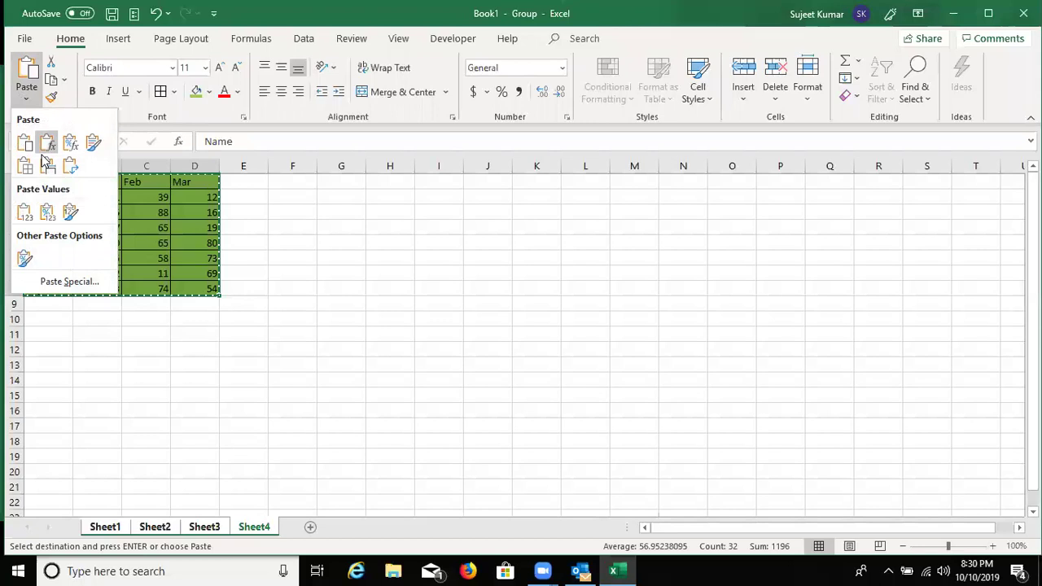
{"action": "left_click", "coordinate": [100, 296]}
{"action": "left_click", "coordinate": [104, 315]}
{"action": "key", "text": "Escape"}
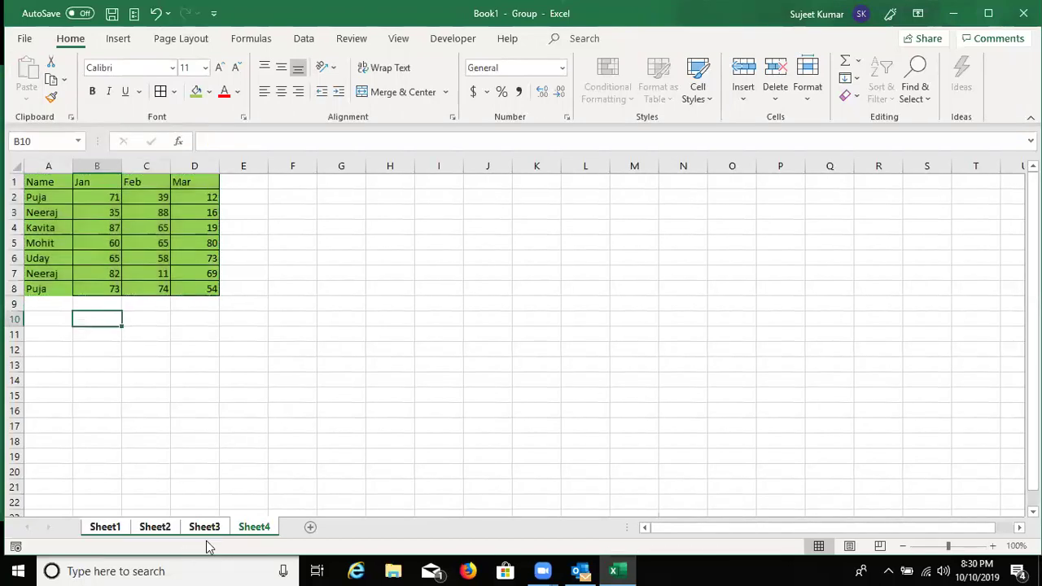
{"action": "left_click", "coordinate": [123, 530]}
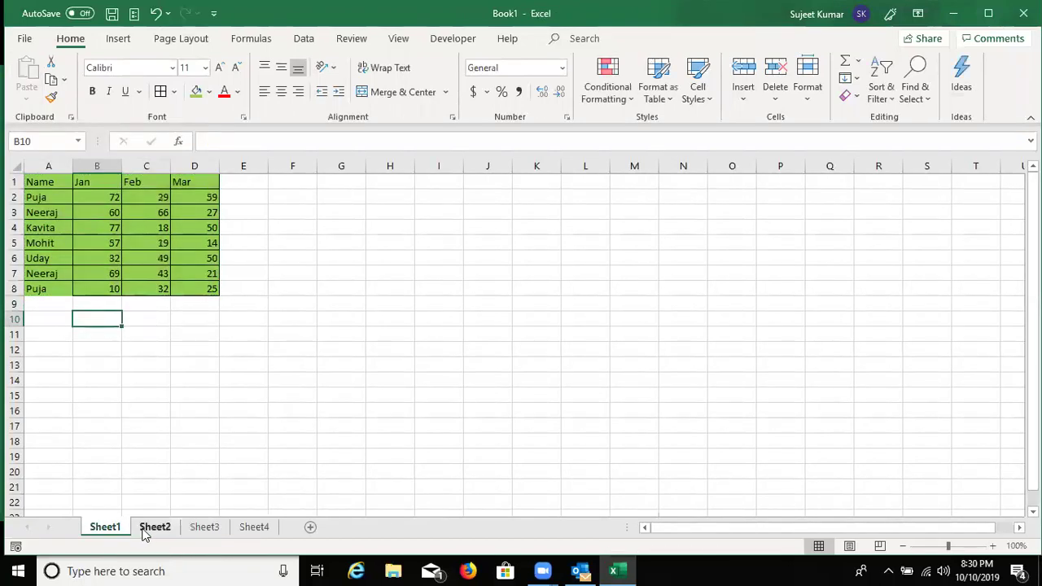
{"action": "left_click", "coordinate": [163, 530]}
{"action": "left_click", "coordinate": [195, 527]}
{"action": "left_click", "coordinate": [253, 527]}
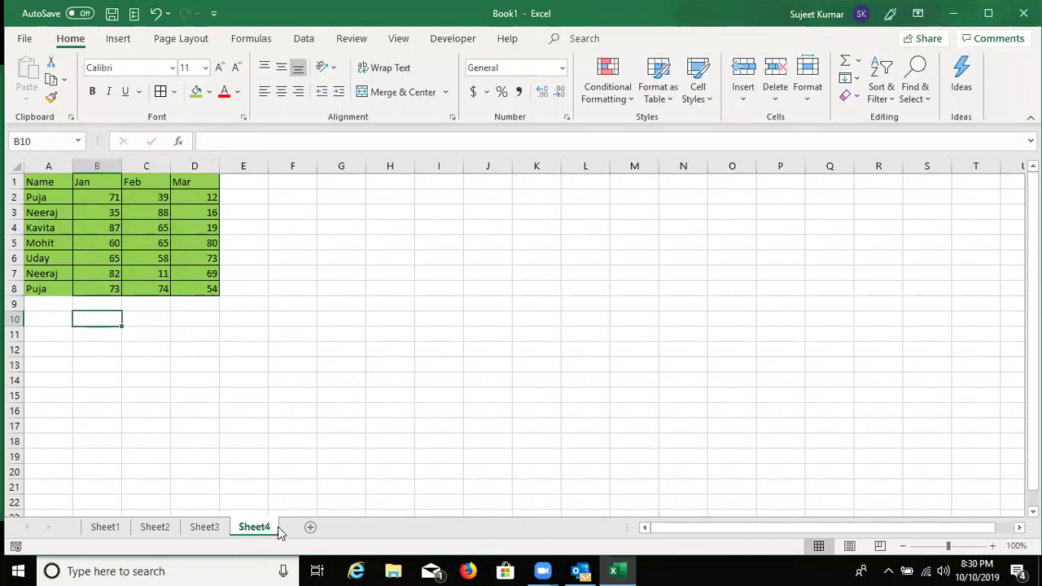
Insert a new sheet and rename it Data
{"action": "key", "text": "shift+F11"}
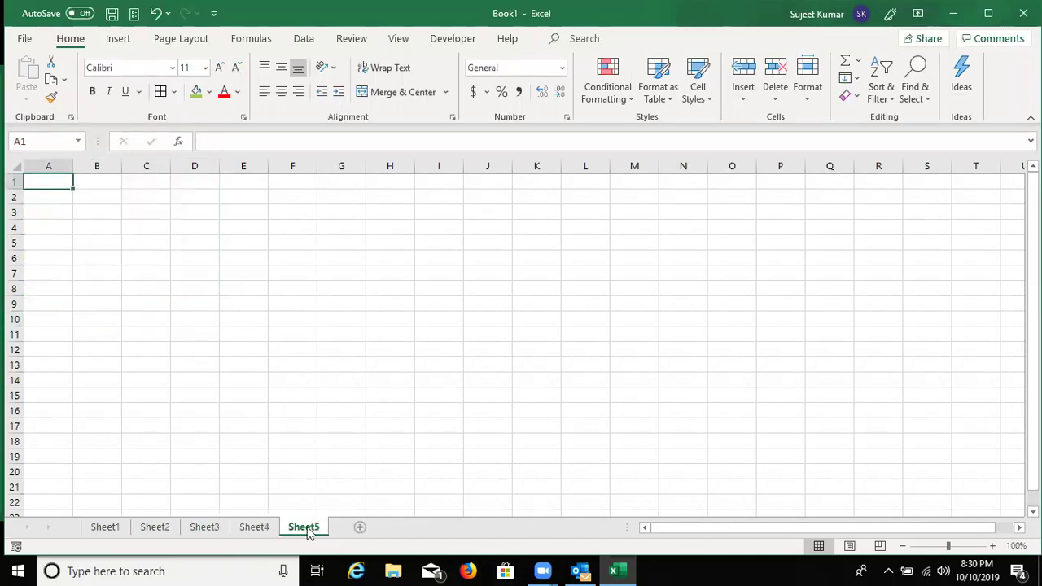
{"action": "double_click", "coordinate": [306, 528]}
{"action": "type", "text": "Data"}
{"action": "left_click", "coordinate": [338, 472]}
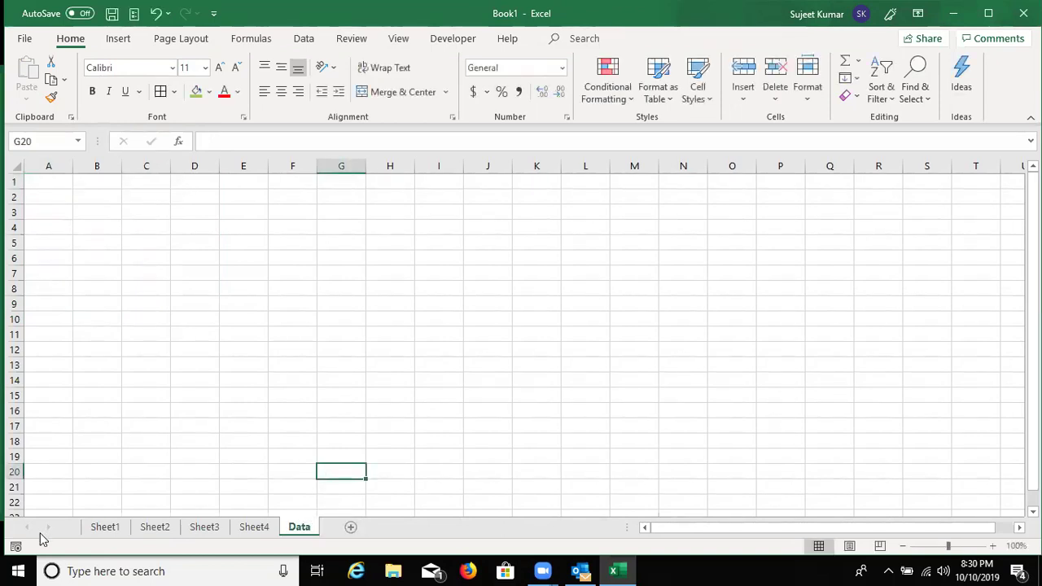
Copy the Sheet1 table and paste it at A1 of the Data sheet
{"action": "left_click", "coordinate": [122, 529]}
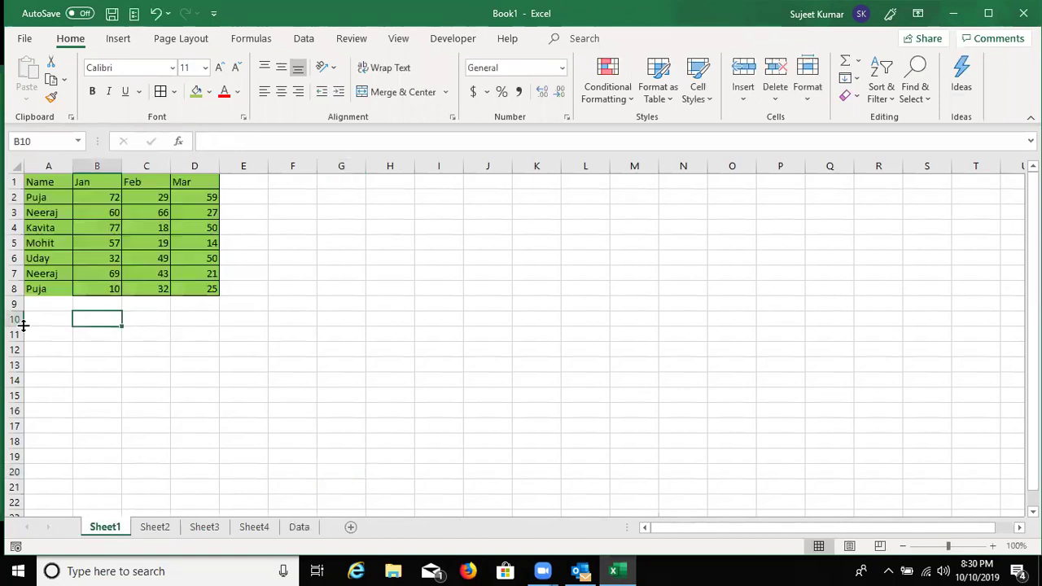
{"action": "left_click_drag", "start_coordinate": [42, 181], "coordinate": [195, 290]}
{"action": "key", "text": "ctrl+c"}
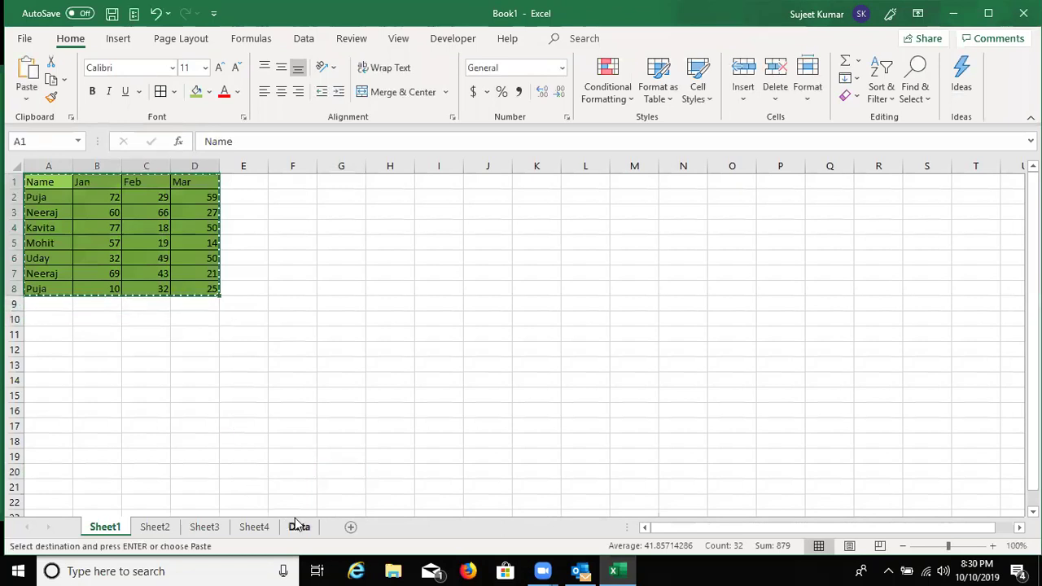
{"action": "left_click", "coordinate": [299, 527]}
{"action": "left_click", "coordinate": [42, 182]}
{"action": "key", "text": "ctrl+v"}
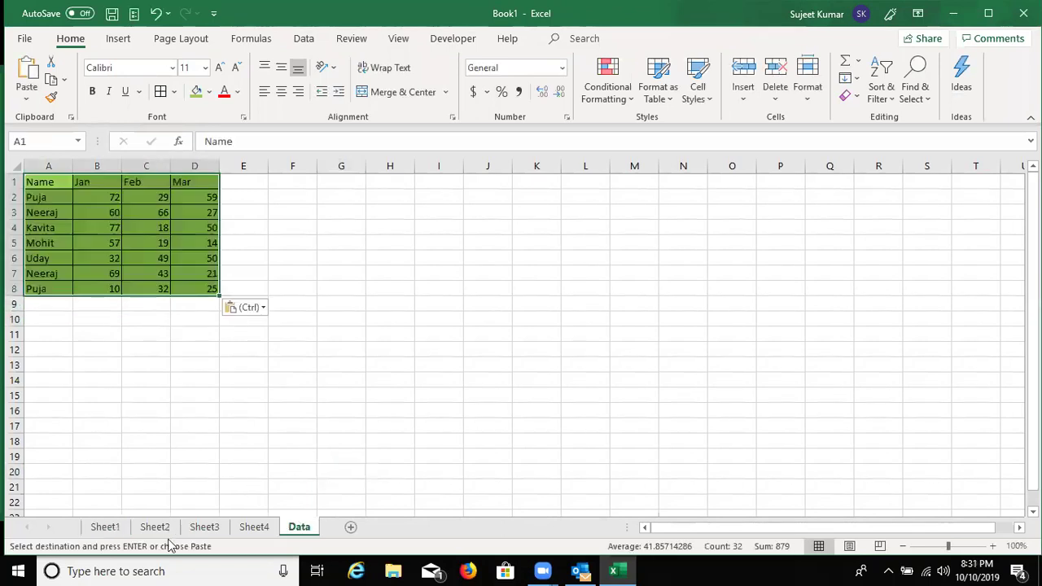
Paste the Sheet2 table into the Data sheet starting at A9
{"action": "left_click", "coordinate": [154, 527]}
{"action": "left_click_drag", "start_coordinate": [45, 184], "coordinate": [198, 286]}
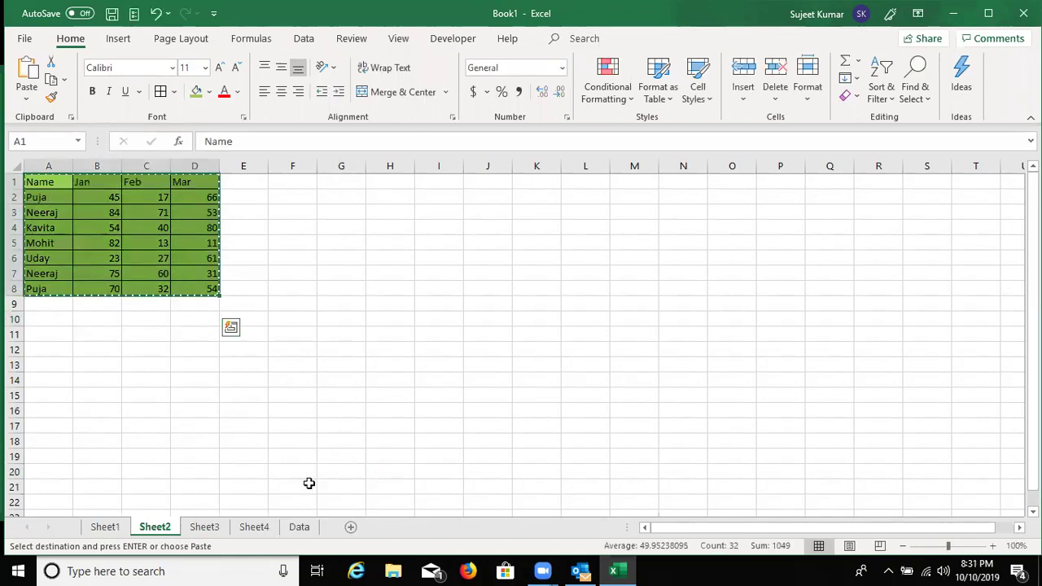
{"action": "left_click", "coordinate": [299, 527]}
{"action": "left_click", "coordinate": [61, 306]}
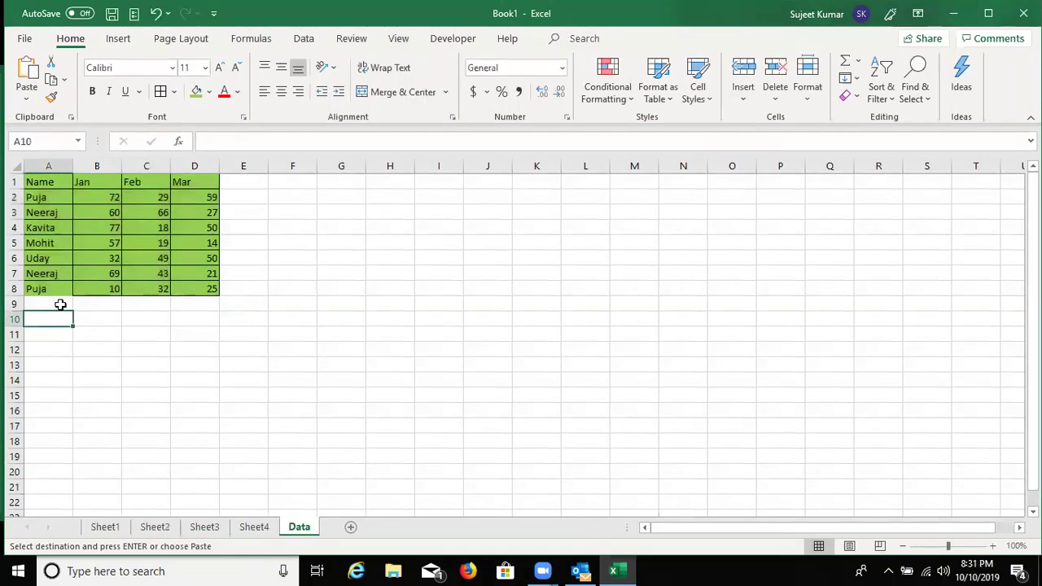
{"action": "key", "text": "ctrl+v"}
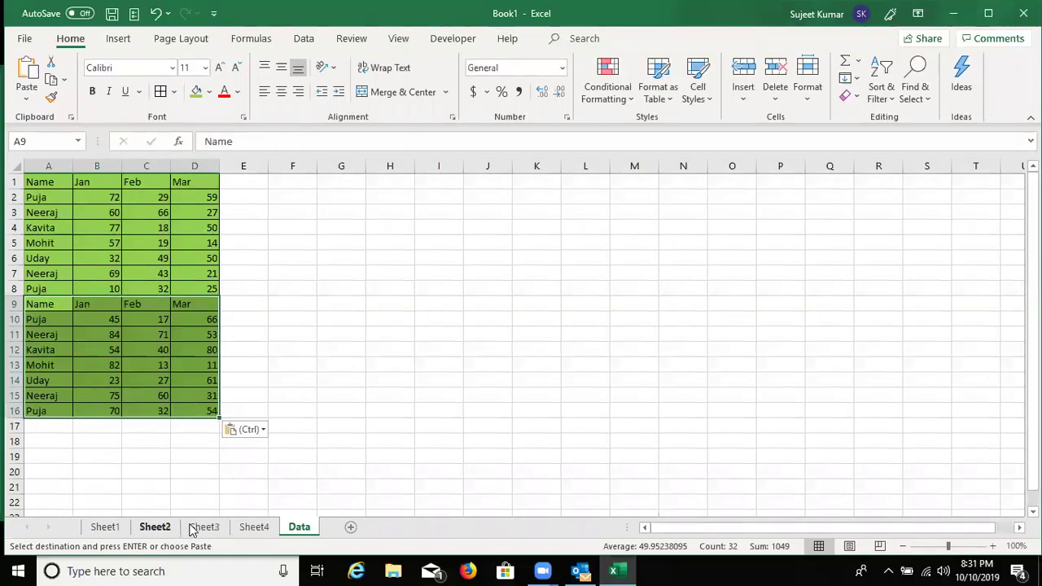
Look over the Sheet3 and Sheet4 tables, then return to the Data sheet
{"action": "left_click", "coordinate": [199, 527]}
{"action": "left_click", "coordinate": [263, 529]}
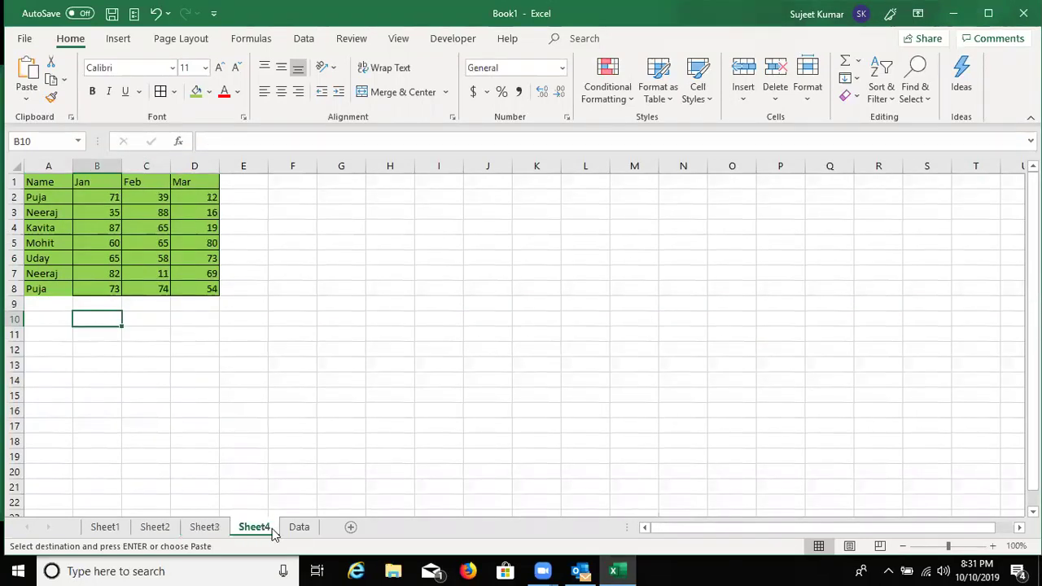
{"action": "left_click", "coordinate": [293, 528]}
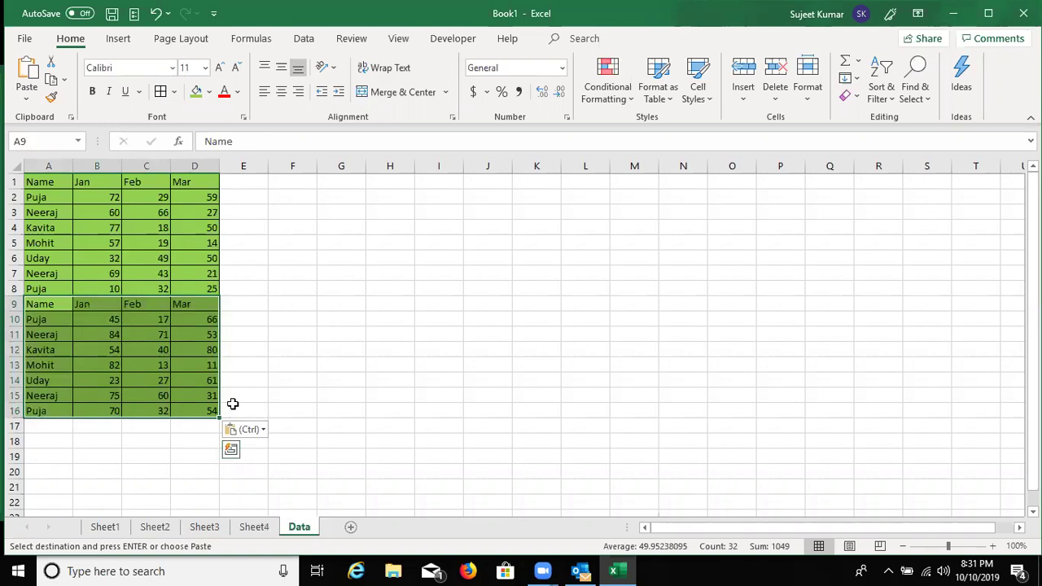
{"action": "left_click", "coordinate": [347, 366]}
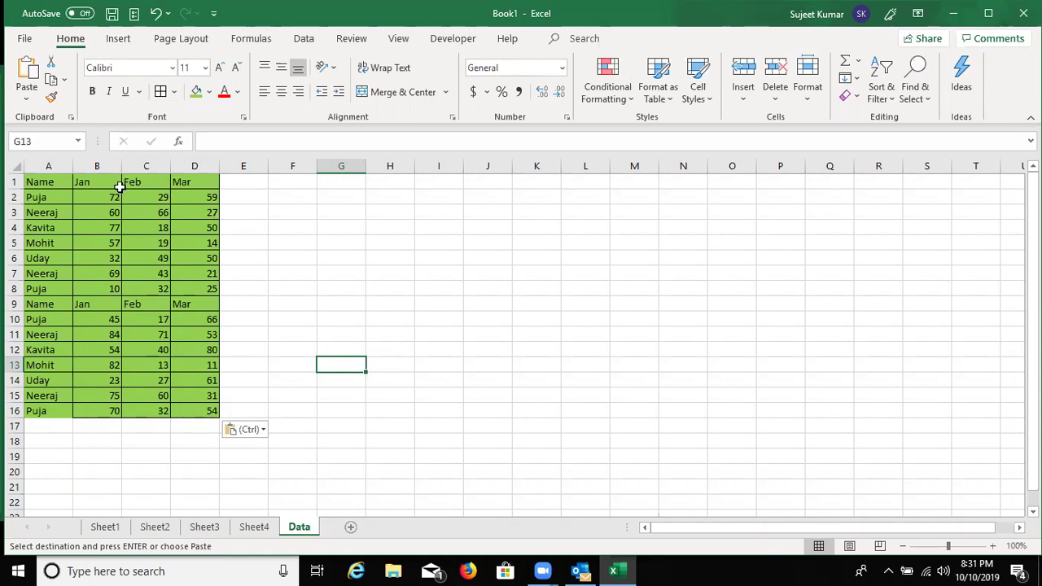
Delete columns A–D on the Data sheet, dismiss the AutoSave prompt, and return to Sheet1
{"action": "left_click_drag", "start_coordinate": [60, 166], "coordinate": [215, 166]}
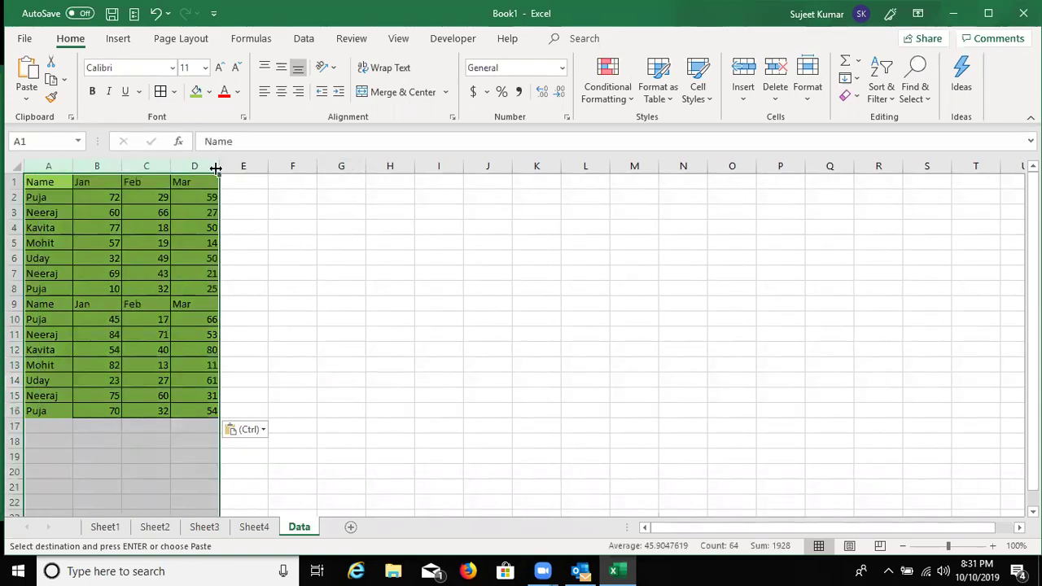
{"action": "key", "text": "ctrl+minus"}
{"action": "left_click", "coordinate": [79, 13]}
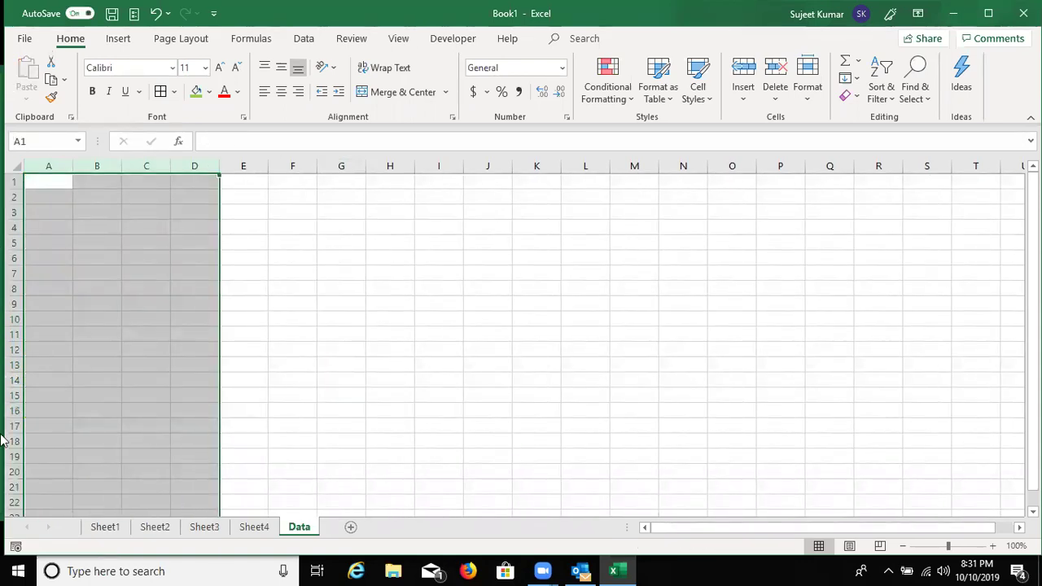
{"action": "left_click", "coordinate": [108, 525]}
{"action": "left_click", "coordinate": [108, 525]}
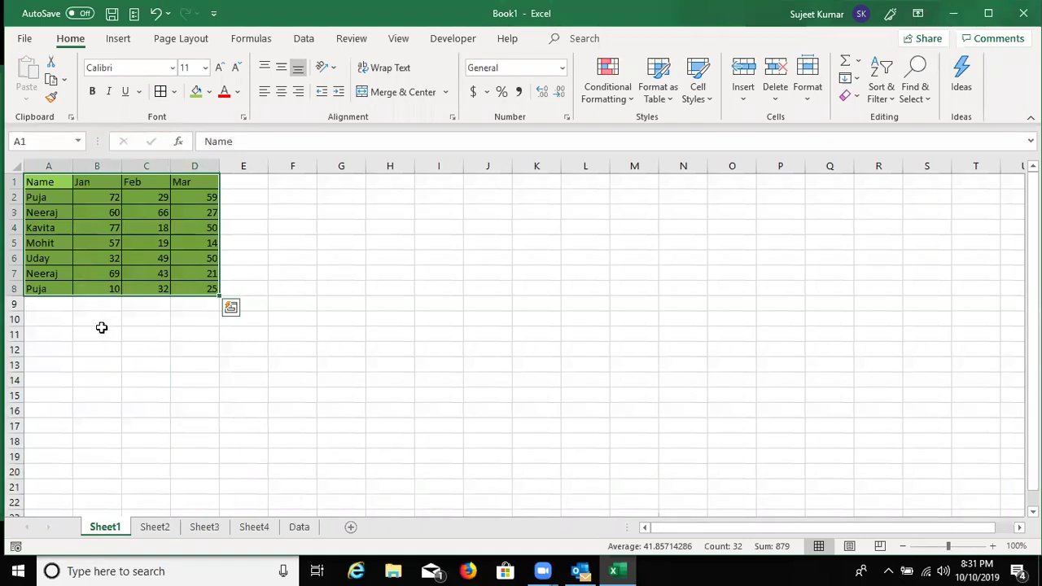
{"action": "left_click", "coordinate": [100, 365]}
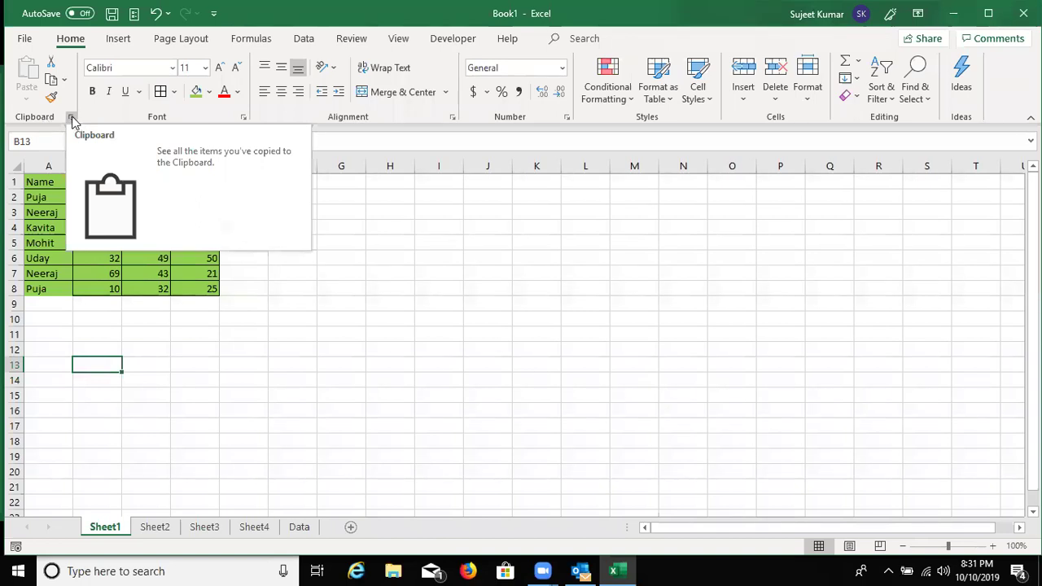
Open the Office Clipboard pane and copy the Sheet1 and Sheet2 tables into it
{"action": "left_click", "coordinate": [73, 118]}
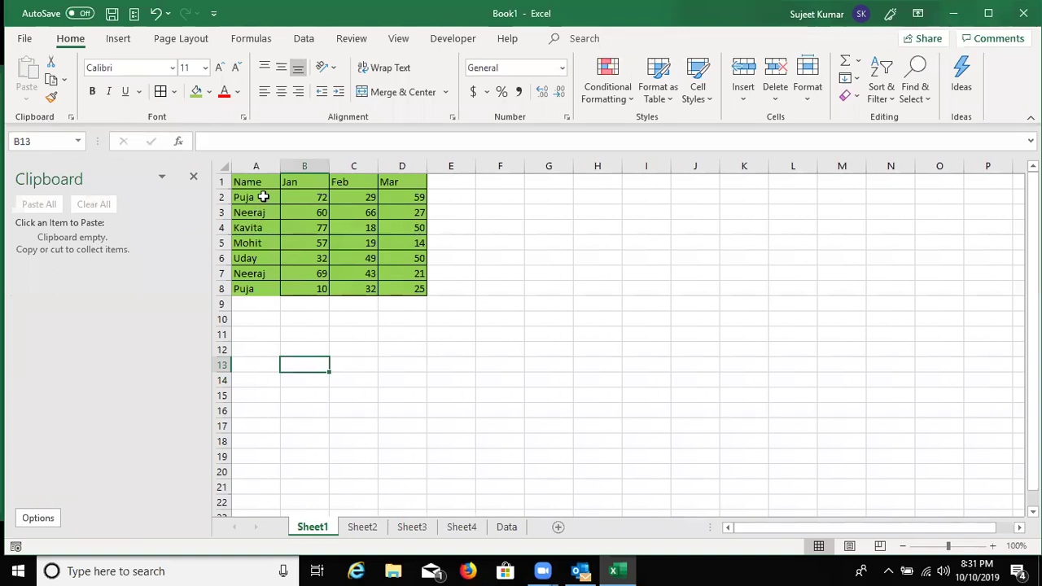
{"action": "mouse_move", "coordinate": [262, 181]}
{"action": "left_mouse_down"}
{"action": "mouse_move", "coordinate": [401, 263]}
{"action": "mouse_move", "coordinate": [401, 284]}
{"action": "left_mouse_up"}
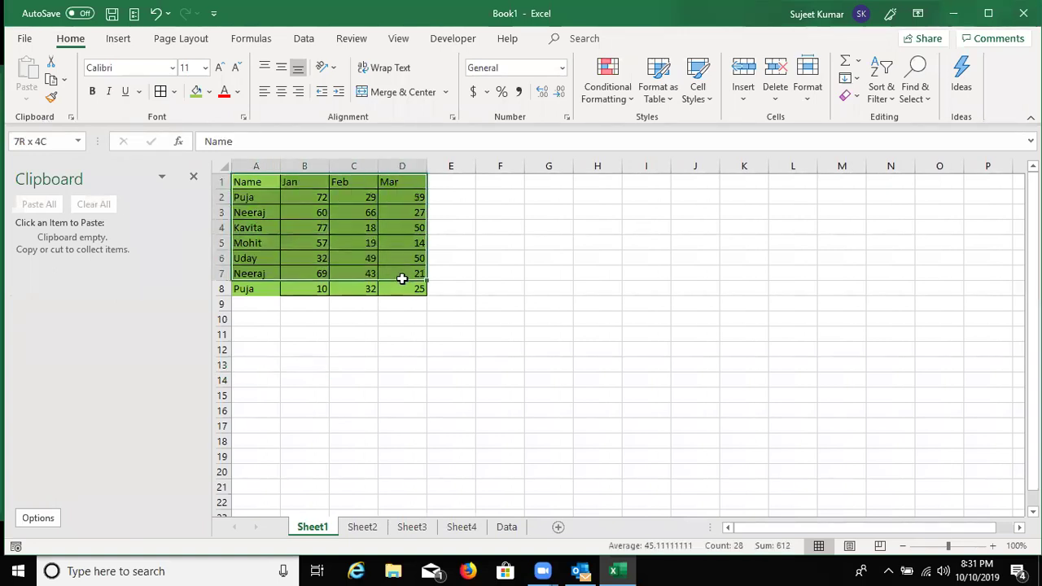
{"action": "key", "text": "ctrl+c"}
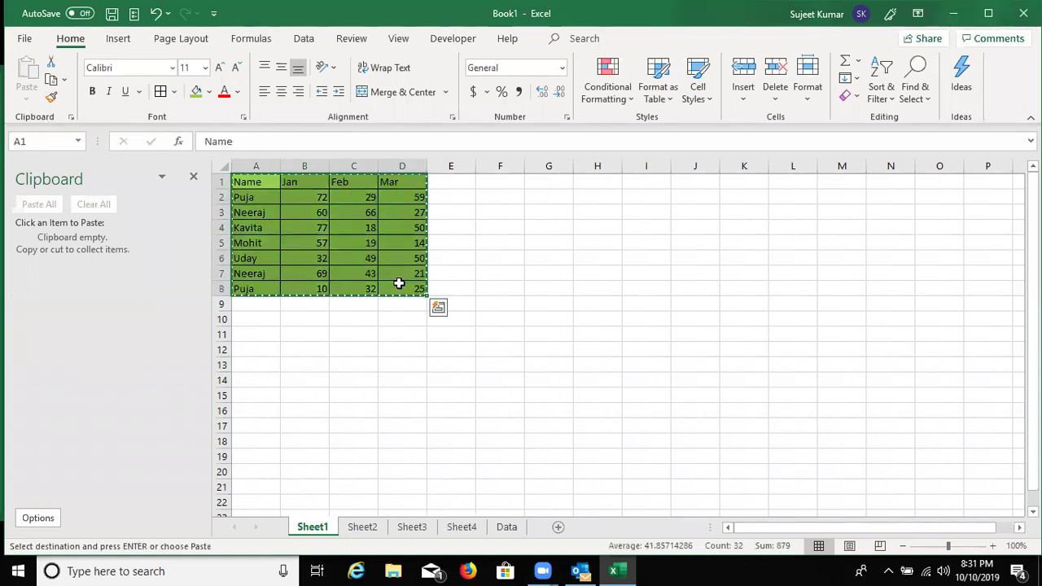
{"action": "left_click", "coordinate": [355, 528]}
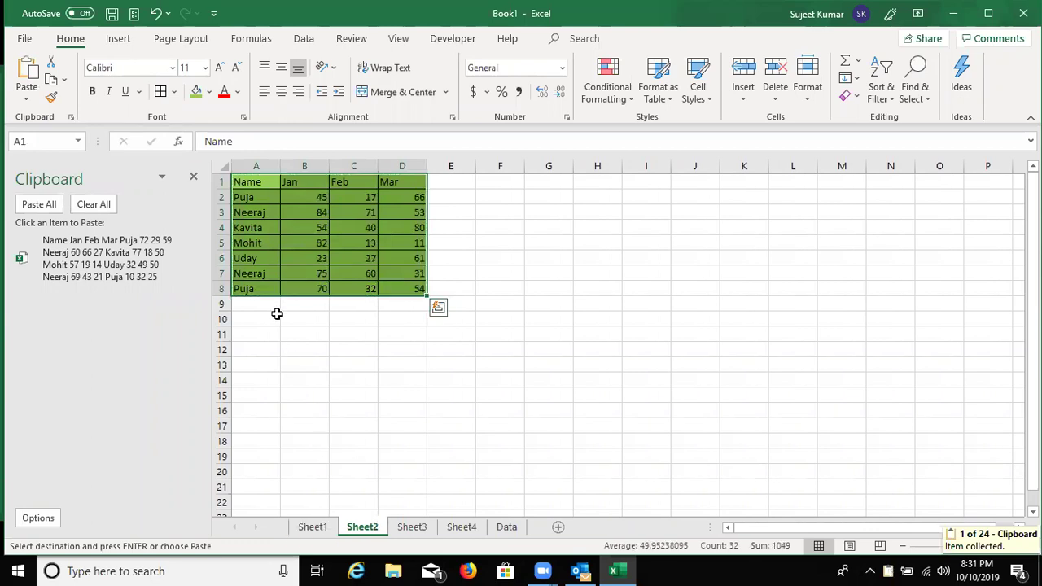
{"action": "key", "text": "ctrl+q"}
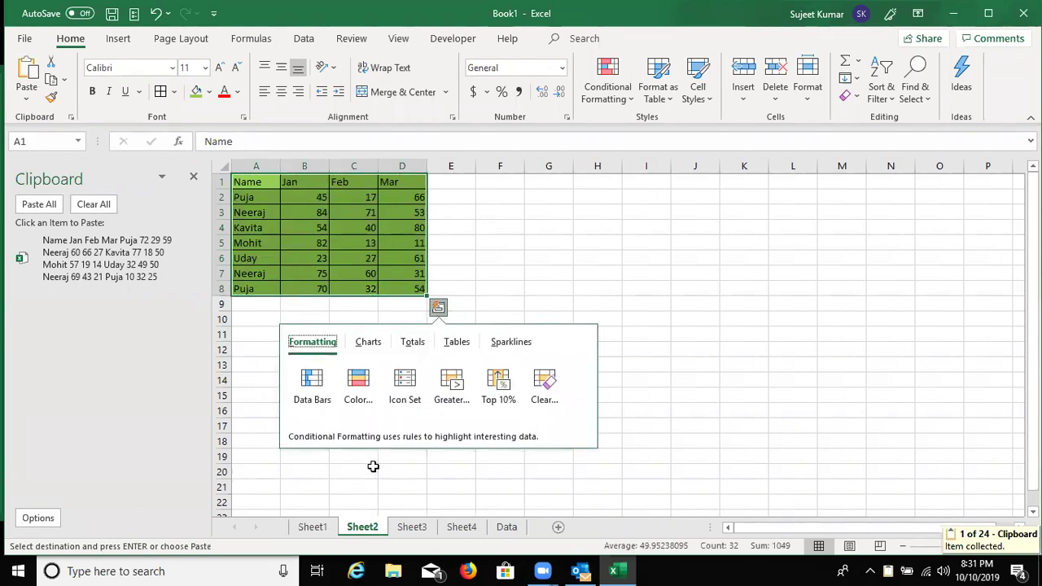
{"action": "key", "text": "Escape"}
{"action": "key", "text": "Escape"}
{"action": "key", "text": "ctrl+c"}
Copy the Sheet3 and Sheet4 A1:D8 tables to the clipboard and select Data!A1
{"action": "left_click", "coordinate": [407, 527]}
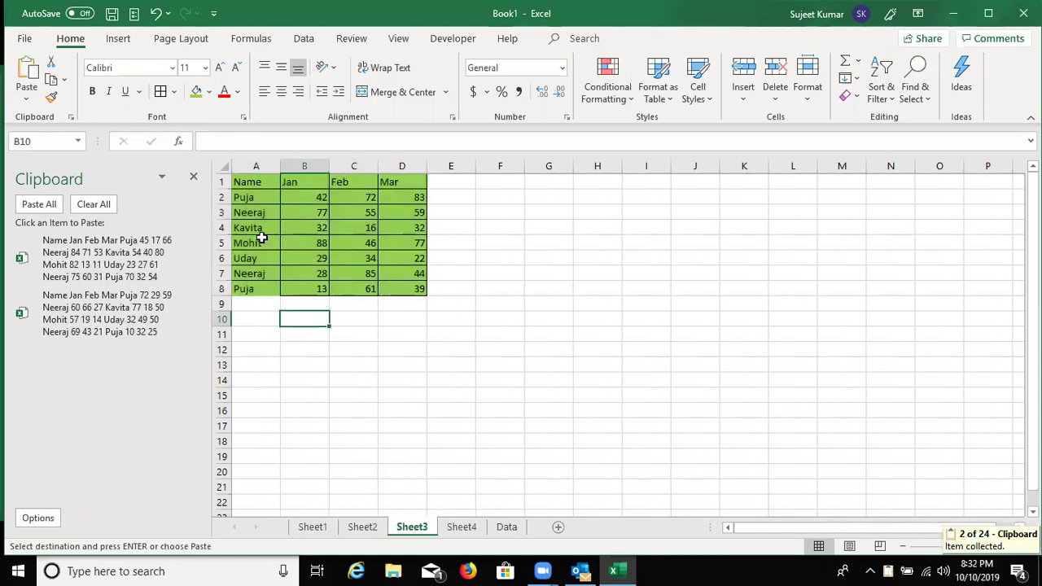
{"action": "left_click_drag", "start_coordinate": [251, 181], "coordinate": [378, 288]}
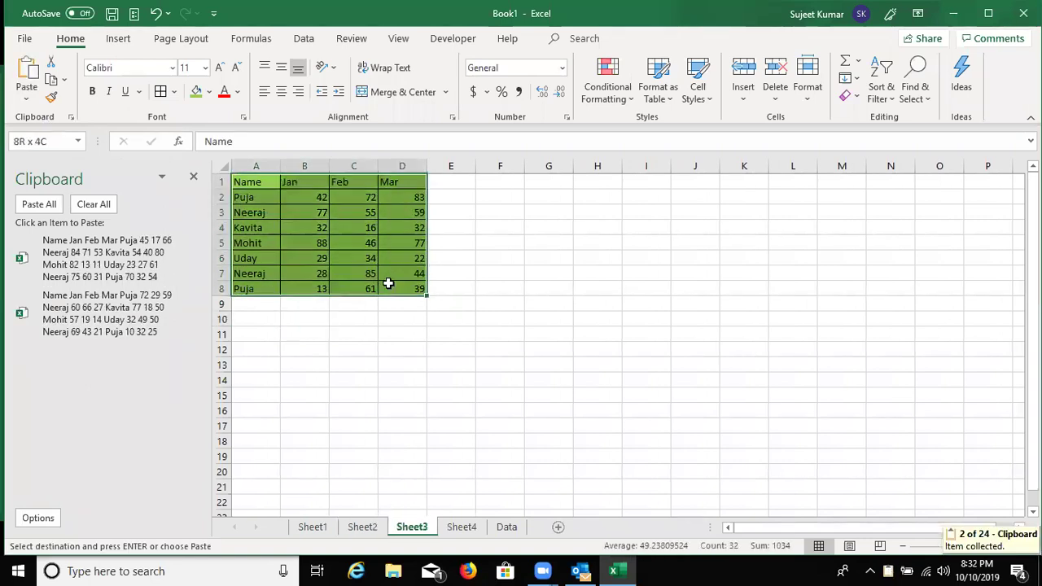
{"action": "key", "text": "ctrl+c"}
{"action": "left_click", "coordinate": [461, 526]}
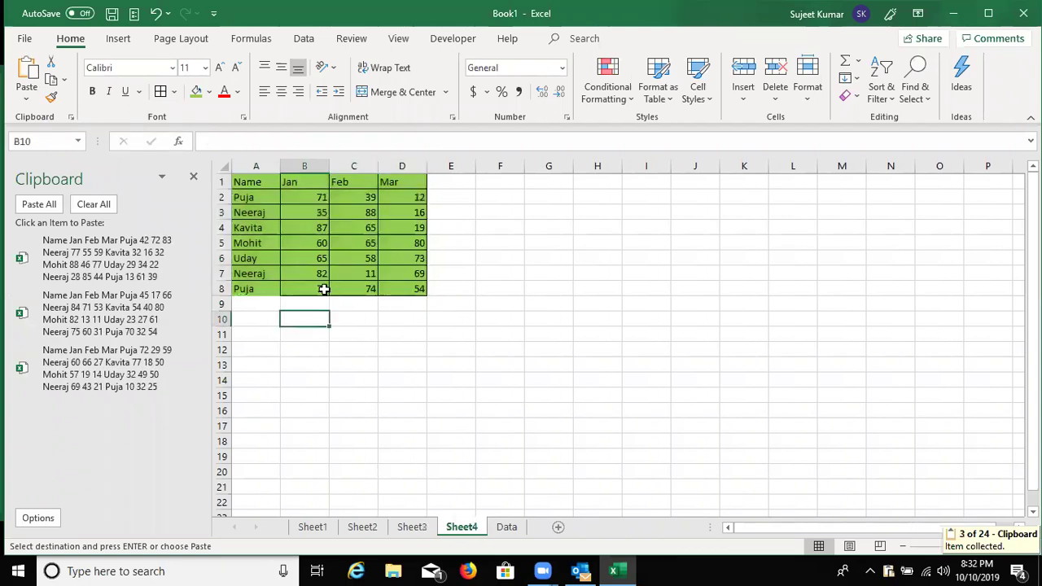
{"action": "left_click_drag", "start_coordinate": [259, 186], "coordinate": [388, 287]}
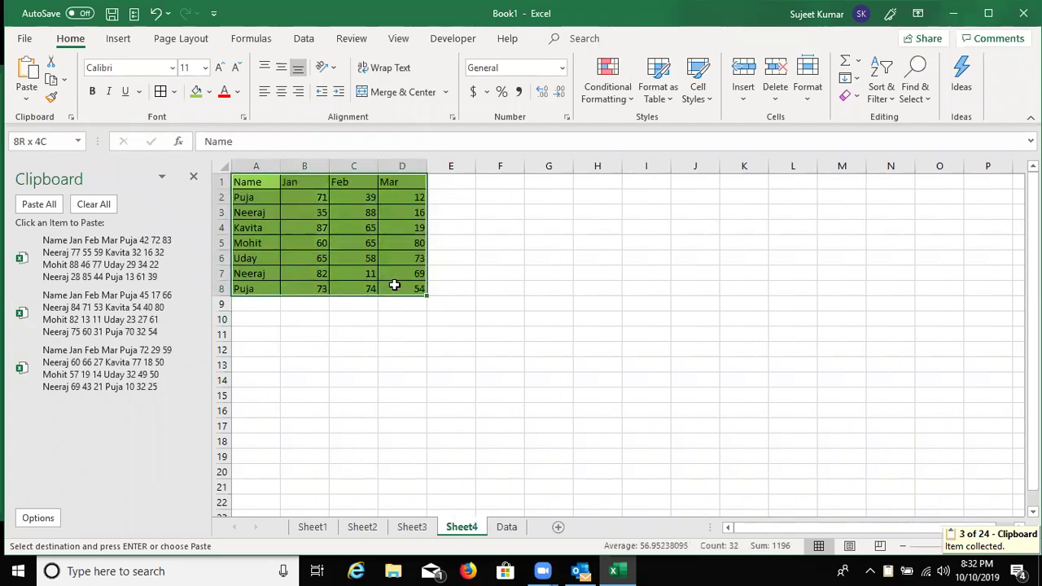
{"action": "key", "text": "ctrl+c"}
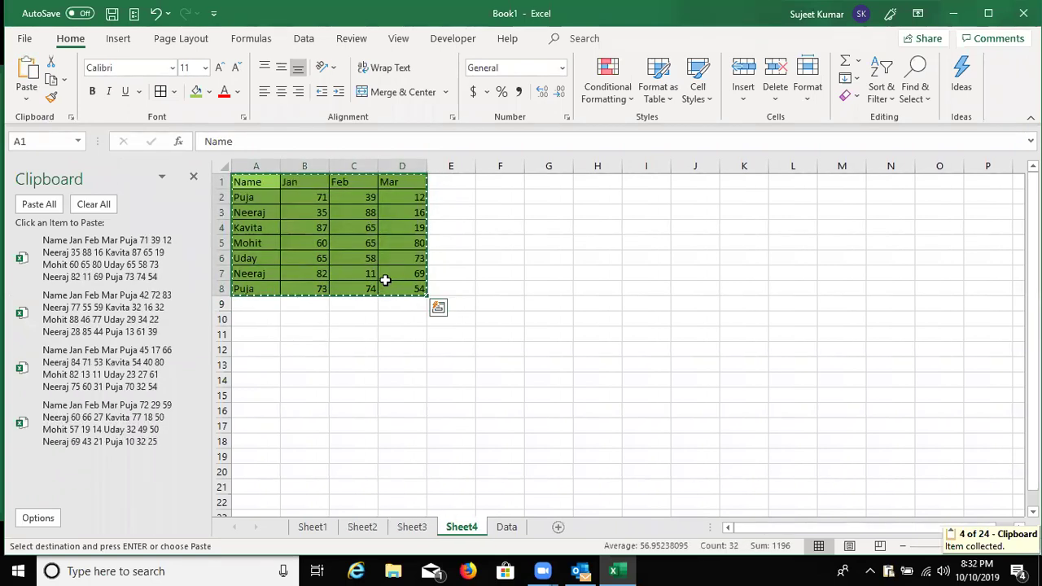
{"action": "left_click", "coordinate": [506, 526]}
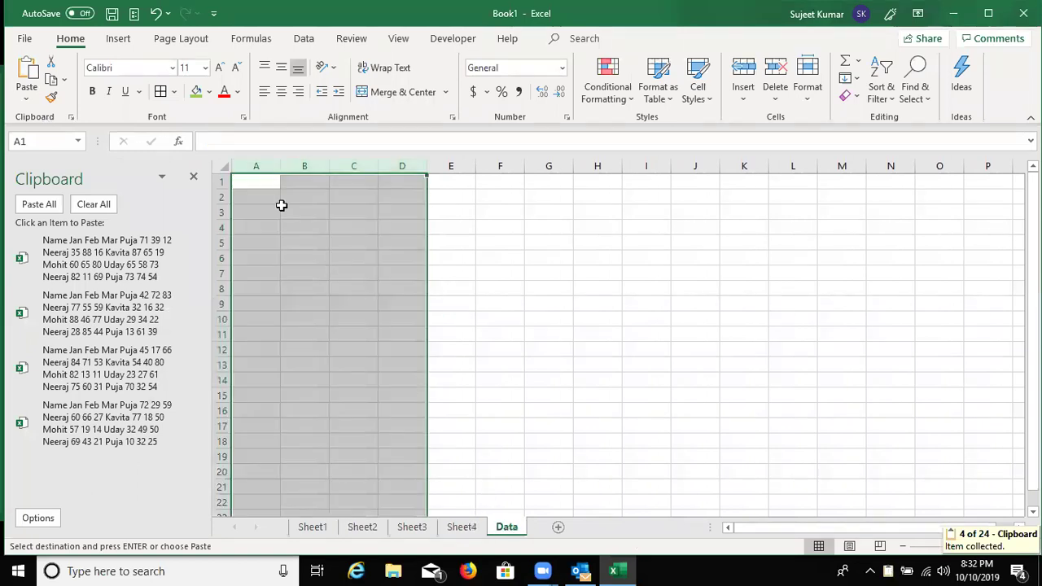
{"action": "left_click", "coordinate": [266, 182]}
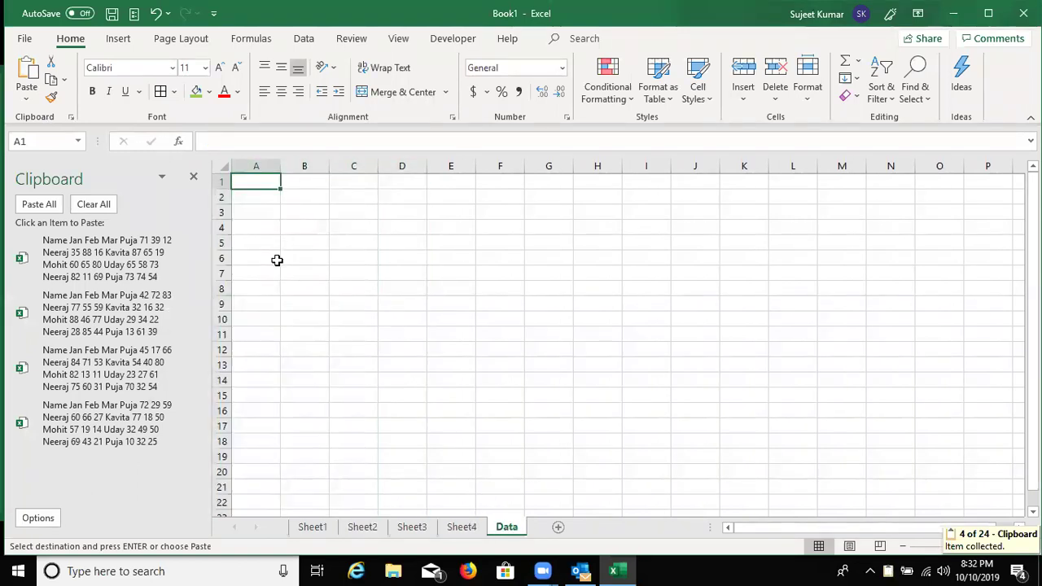
Paste all four collected tables into the Data sheet (A1:D32), then clear and close the Clipboard pane
{"action": "left_click", "coordinate": [39, 204]}
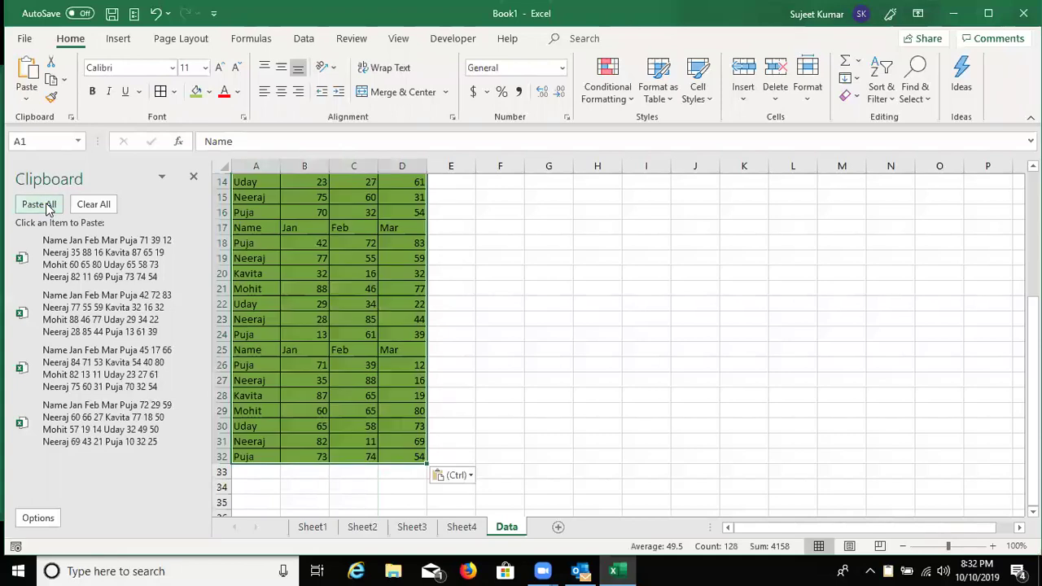
{"action": "scroll", "coordinate": [302, 417], "scroll_direction": "up", "scroll_amount": 5}
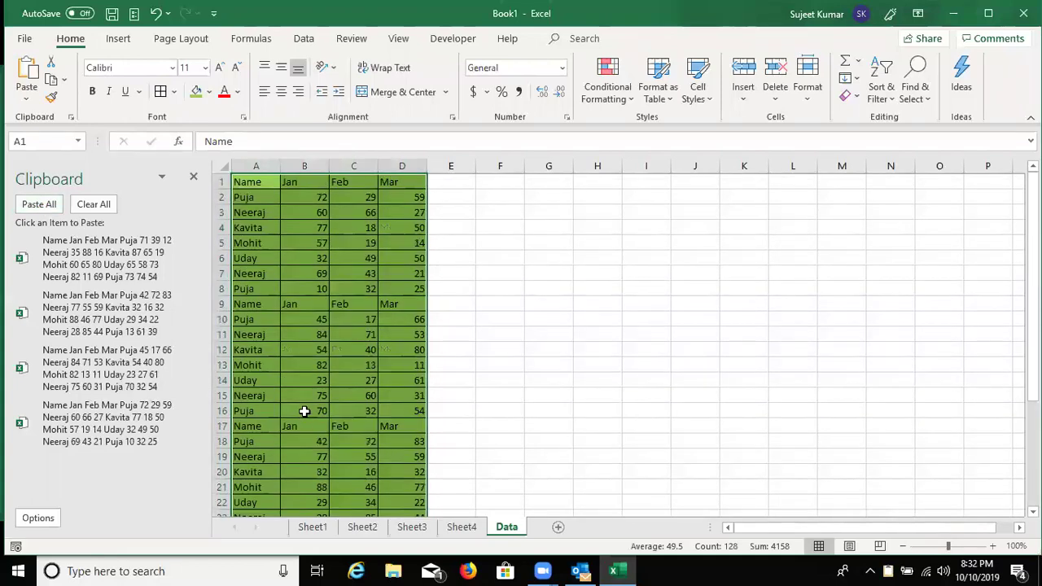
{"action": "scroll", "coordinate": [304, 411], "scroll_direction": "down", "scroll_amount": 1}
{"action": "scroll", "coordinate": [304, 411], "scroll_direction": "down", "scroll_amount": 3}
{"action": "scroll", "coordinate": [304, 411], "scroll_direction": "down", "scroll_amount": 1}
{"action": "scroll", "coordinate": [305, 409], "scroll_direction": "up", "scroll_amount": 3}
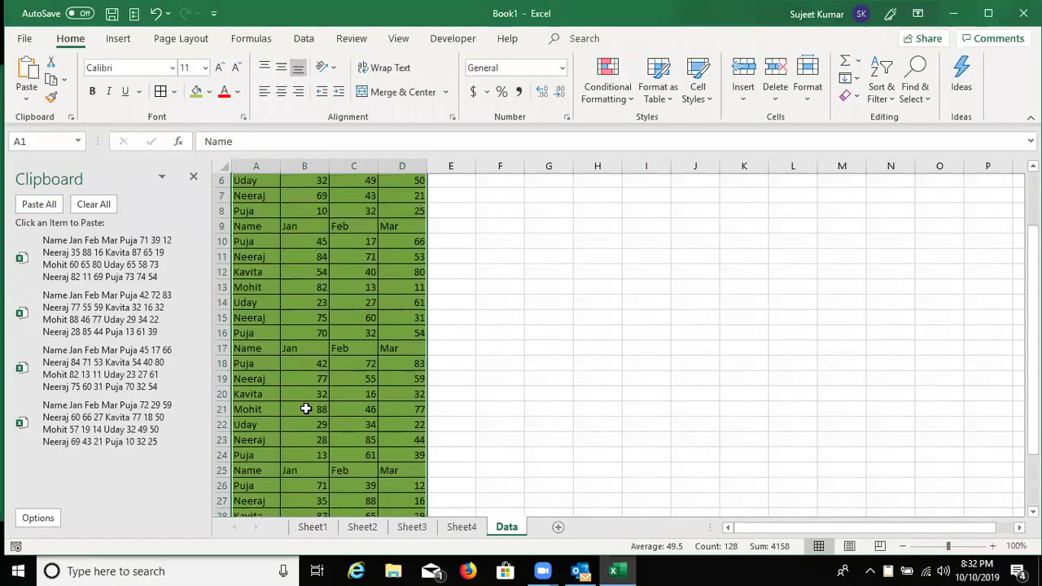
{"action": "scroll", "coordinate": [305, 408], "scroll_direction": "up", "scroll_amount": 2}
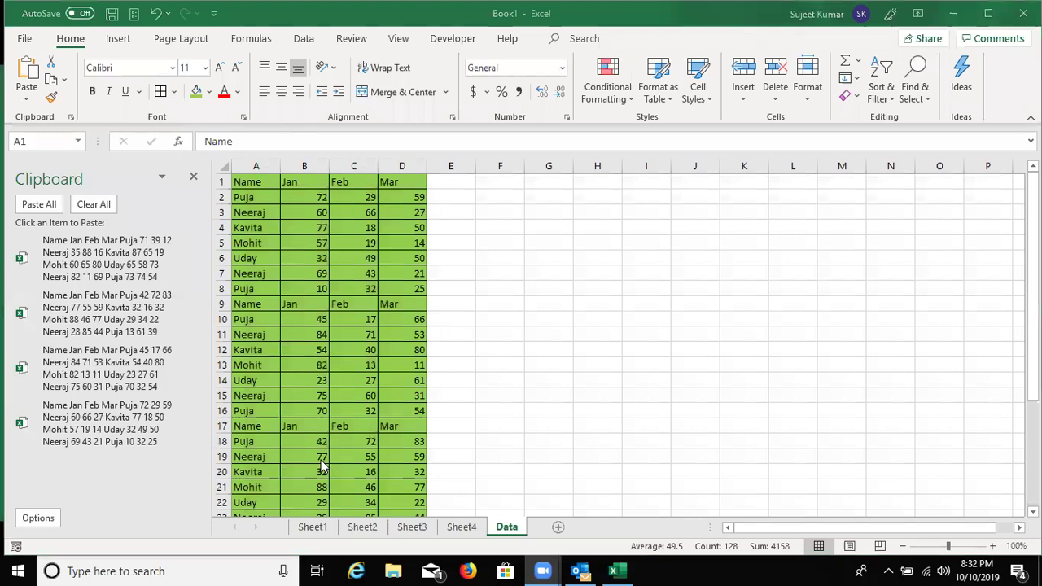
{"action": "key", "text": "ctrl+v"}
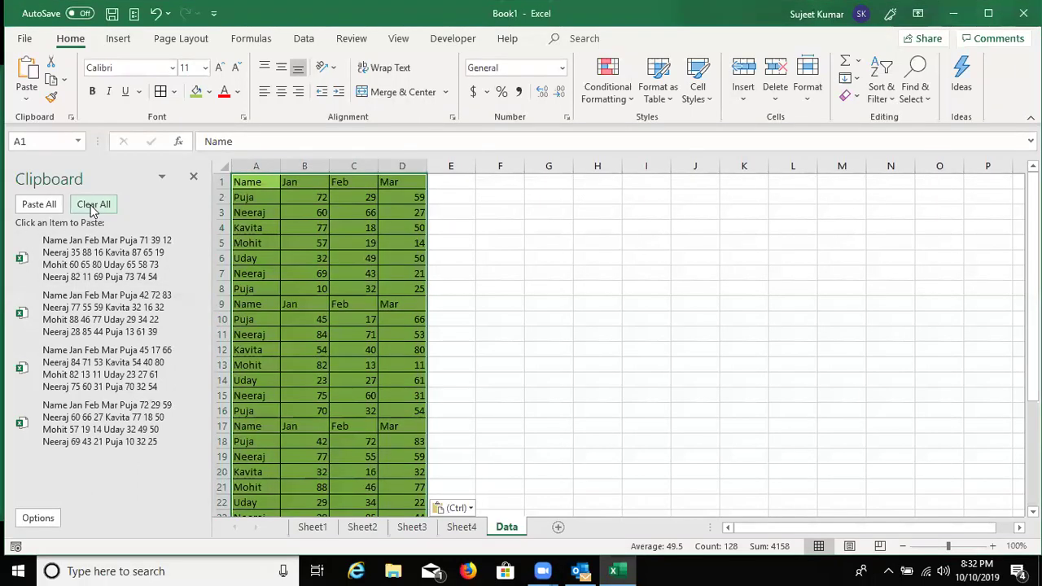
{"action": "left_click", "coordinate": [92, 205]}
{"action": "left_click", "coordinate": [193, 176]}
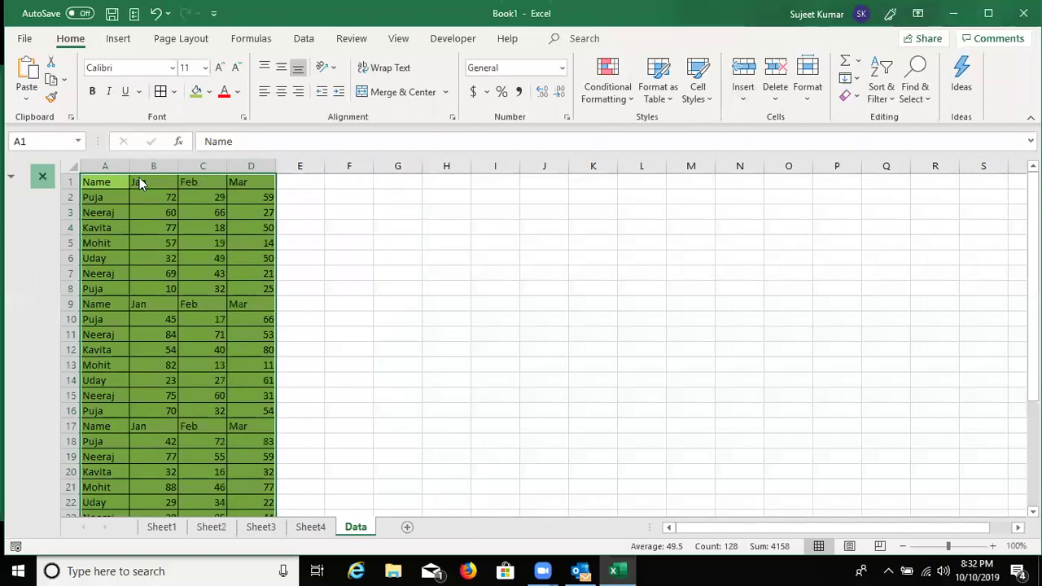
Deselect the pasted data on the Data sheet
{"action": "left_click", "coordinate": [367, 331]}
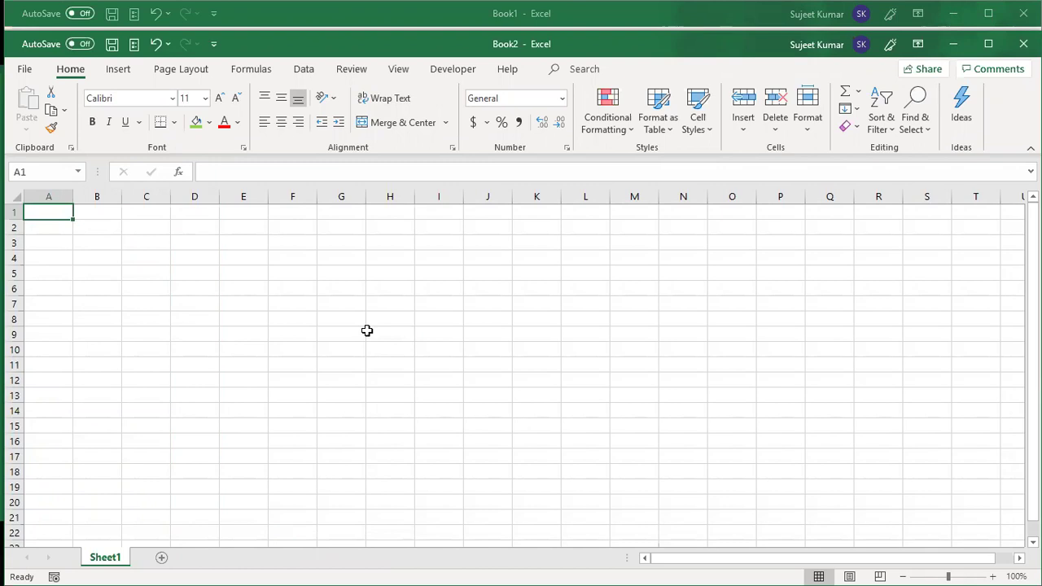
Enter the headings Month in A1 and Sales in B1
{"action": "double_click", "coordinate": [424, 50]}
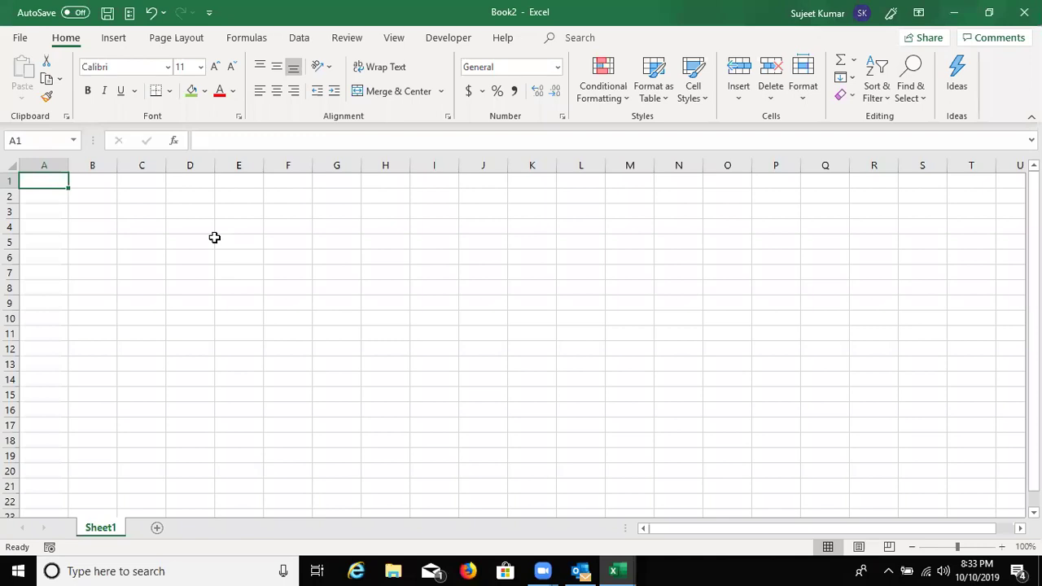
{"action": "type", "text": "Pu"}
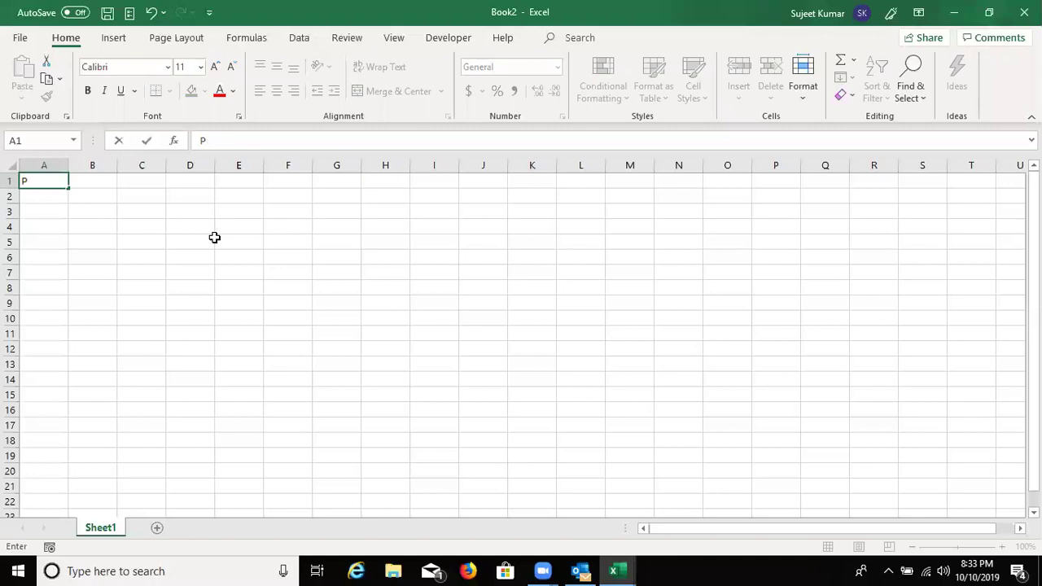
{"action": "key", "text": "Escape"}
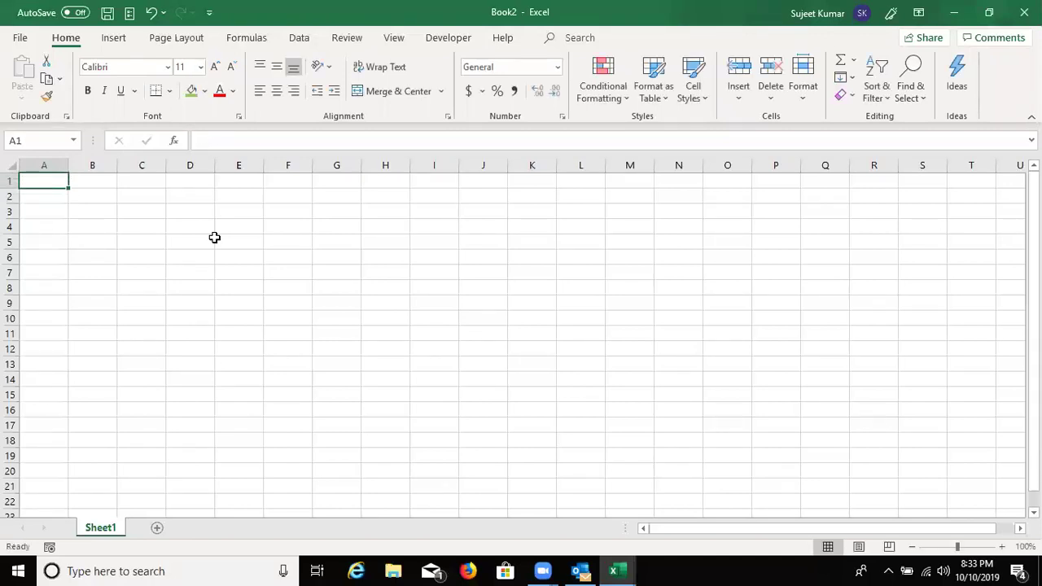
{"action": "type", "text": "Monrh"}
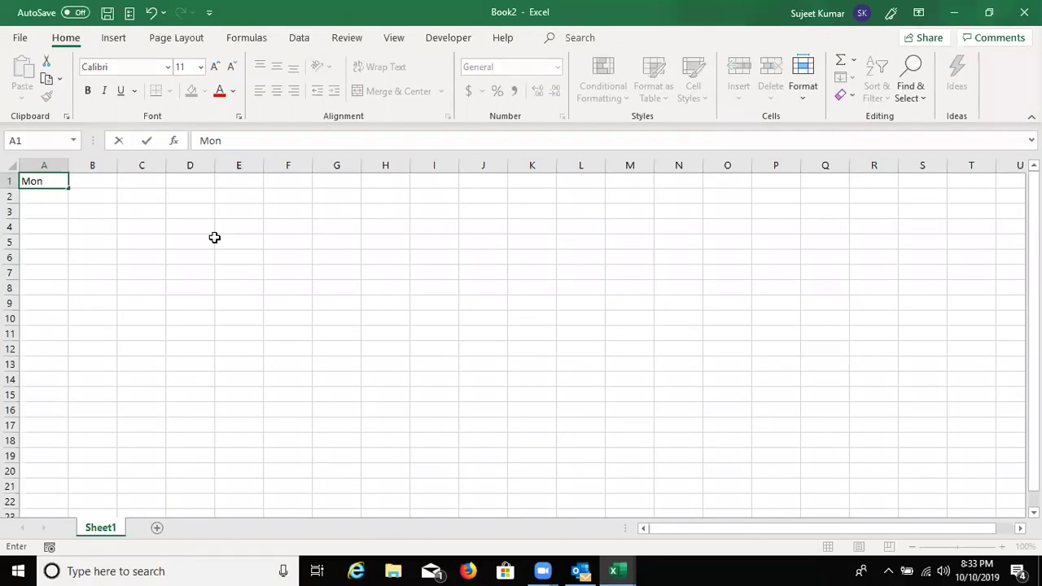
{"action": "key", "text": "Return"}
{"action": "key", "text": "Up"}
{"action": "key", "text": "Right"}
{"action": "type", "text": "Sales"}
{"action": "key", "text": "Return"}
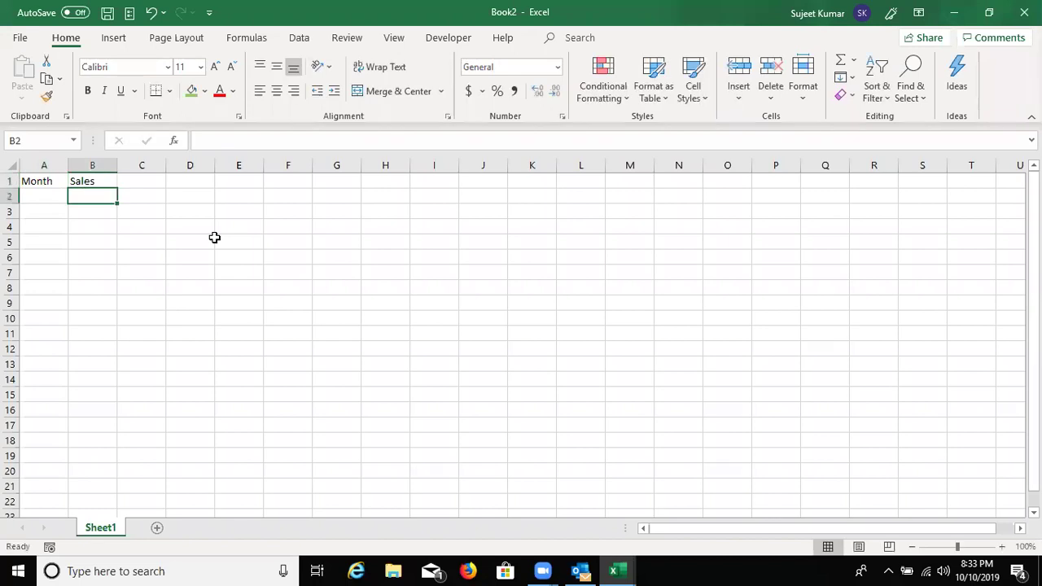
Enter Jan in A2 and fill the months down to Sep in A10
{"action": "key", "text": "Left"}
{"action": "type", "text": "Jan"}
{"action": "key", "text": "Return"}
{"action": "left_click", "coordinate": [63, 192]}
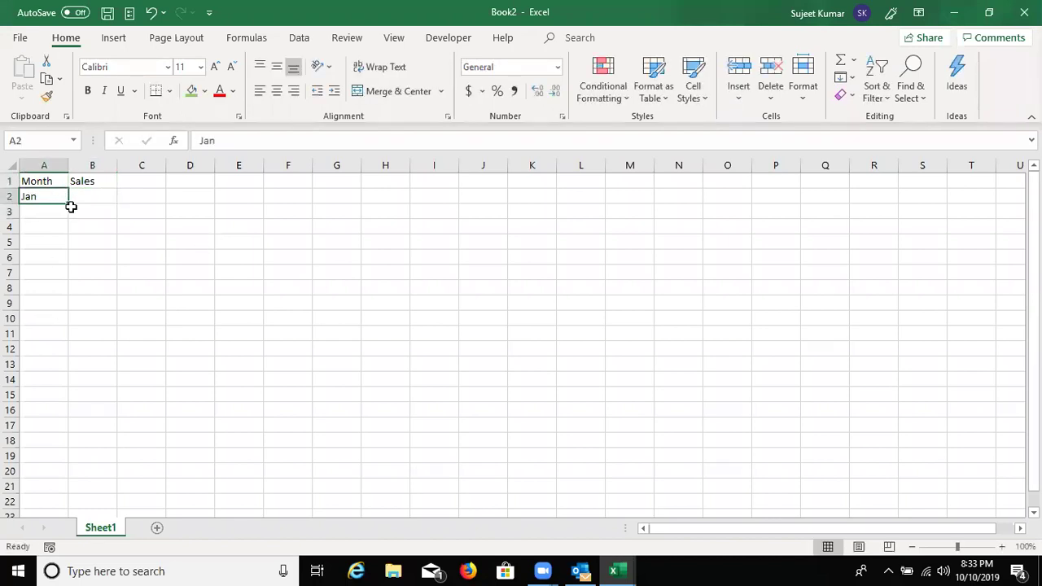
{"action": "left_click_drag", "start_coordinate": [67, 203], "coordinate": [61, 324]}
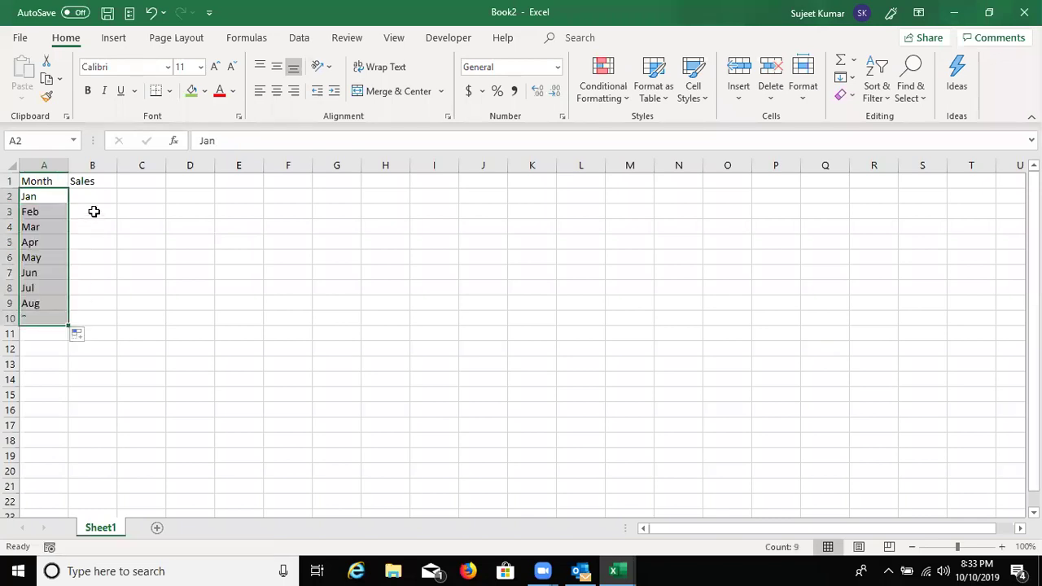
Enter the Jan–Sep sales 85, 32, 65, 25, 36, 52, 12, 14, 65 in B2:B10
{"action": "left_click", "coordinate": [93, 198]}
{"action": "type", "text": "85"}
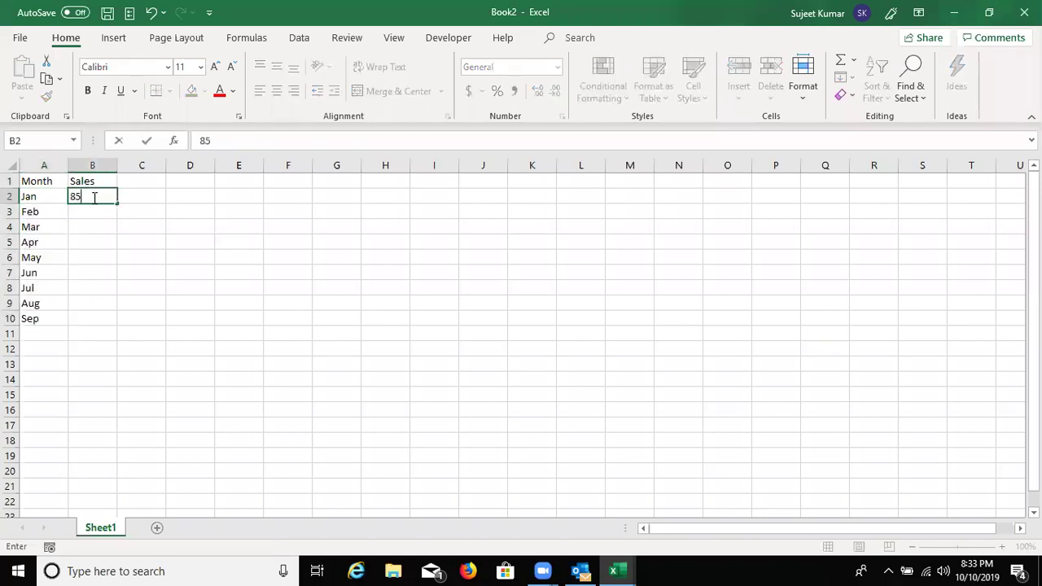
{"action": "key", "text": "Return"}
{"action": "type", "text": "32"}
{"action": "key", "text": "Return"}
{"action": "type", "text": "65"}
{"action": "key", "text": "Return"}
{"action": "type", "text": "25"}
{"action": "key", "text": "Return"}
{"action": "type", "text": "36"}
{"action": "key", "text": "Return"}
{"action": "type", "text": "52"}
{"action": "key", "text": "Return"}
{"action": "type", "text": "125"}
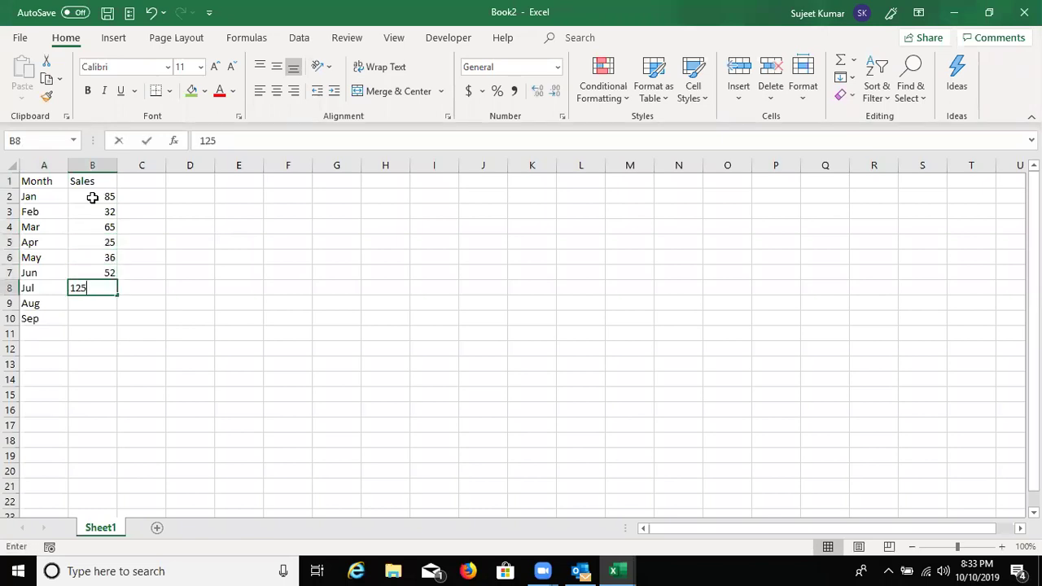
{"action": "key", "text": "Return"}
{"action": "type", "text": "14"}
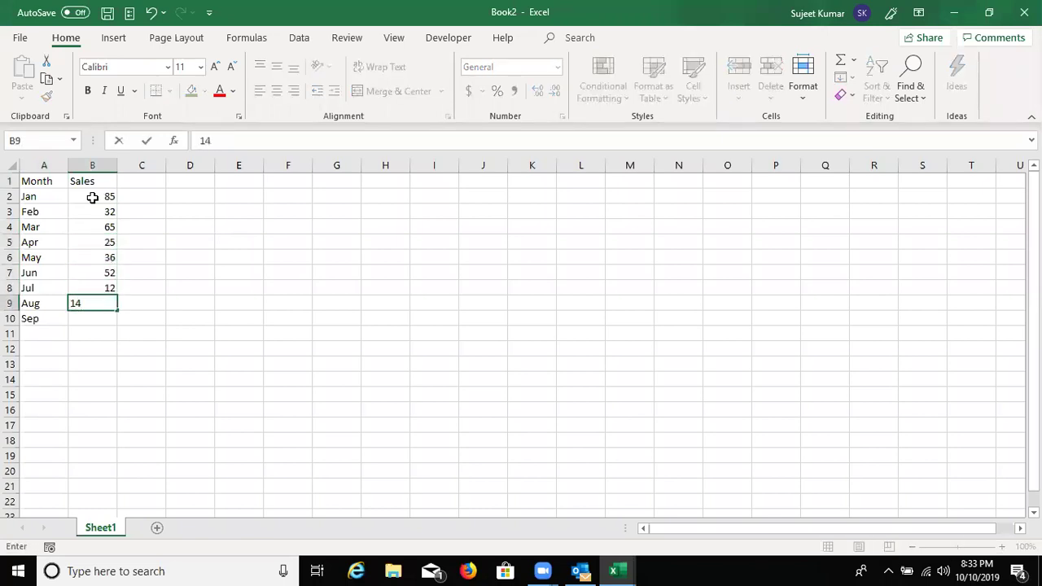
{"action": "key", "text": "Return"}
{"action": "type", "text": "65"}
{"action": "key", "text": "Return"}
{"action": "type", "text": "25"}
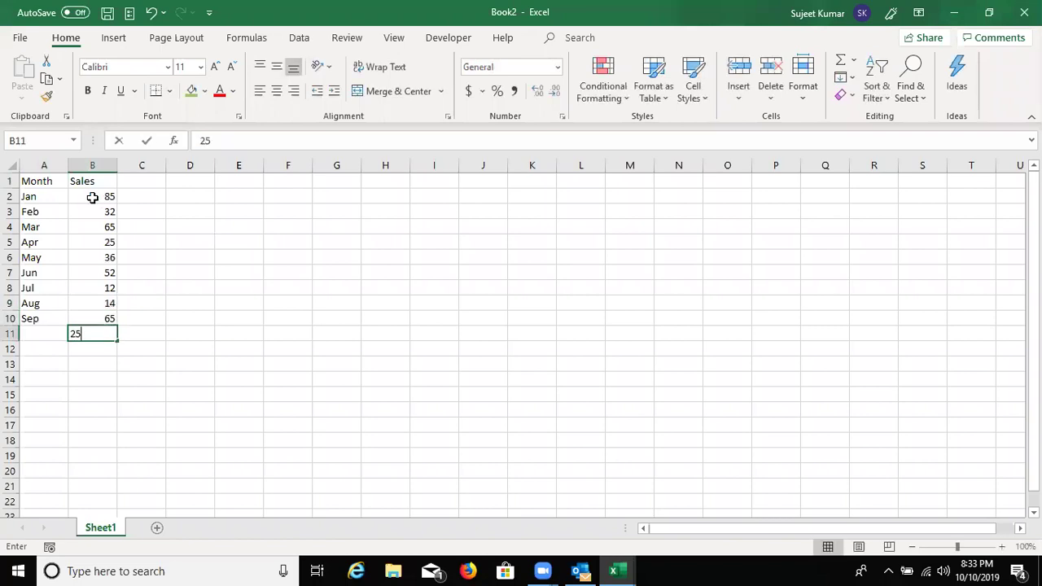
{"action": "key", "text": "Escape"}
Give A1:B10 all borders and a green fill
{"action": "left_click_drag", "start_coordinate": [59, 180], "coordinate": [103, 318]}
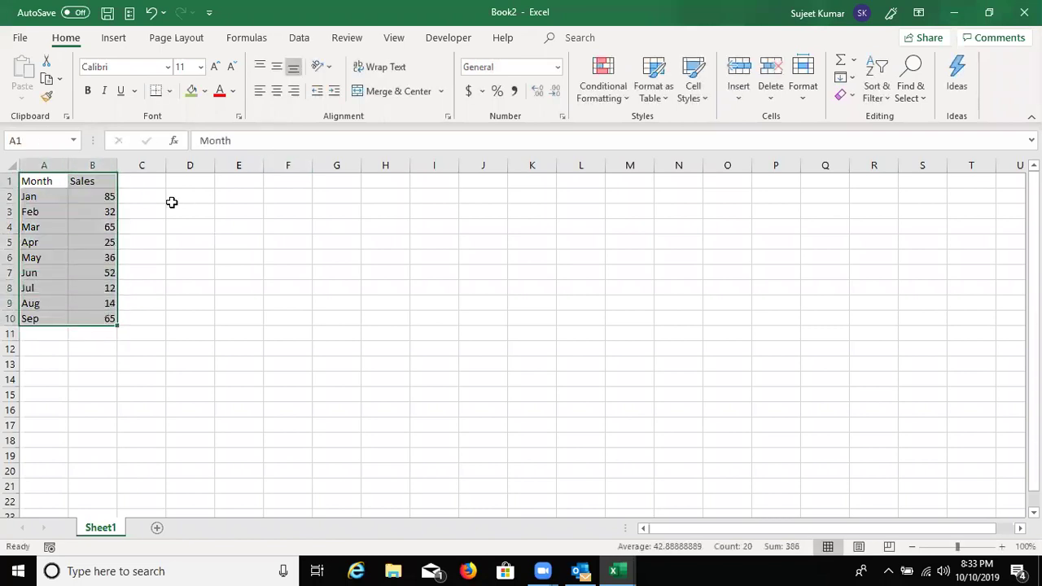
{"action": "left_click", "coordinate": [170, 92]}
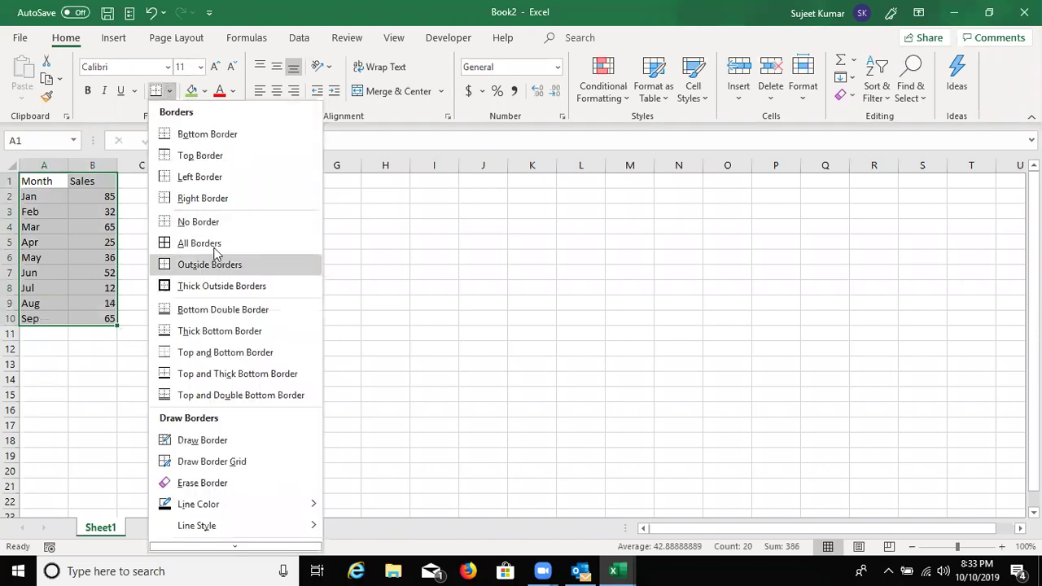
{"action": "left_click", "coordinate": [213, 242]}
{"action": "left_click", "coordinate": [191, 91]}
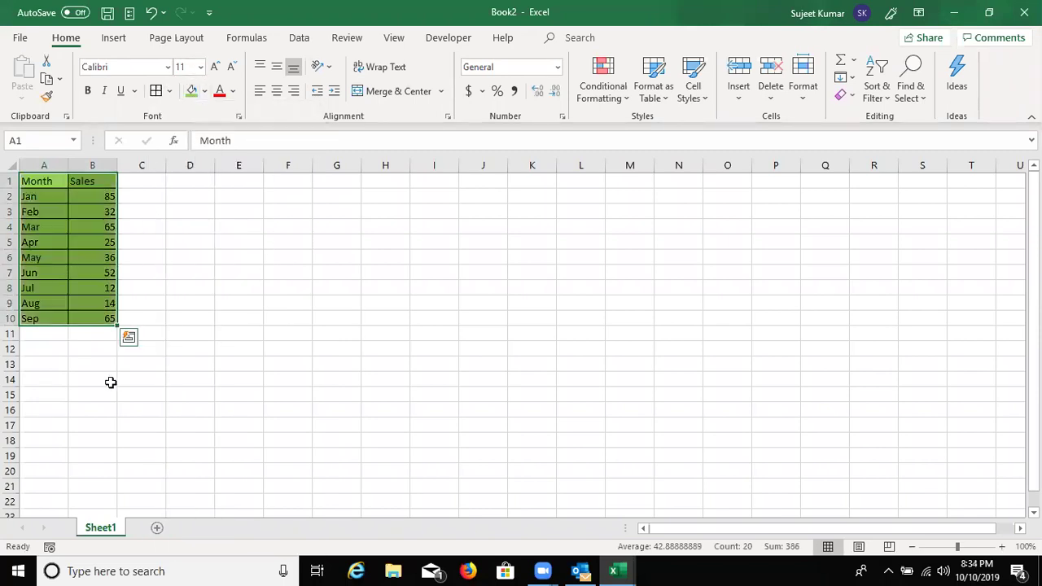
{"action": "left_click", "coordinate": [49, 407]}
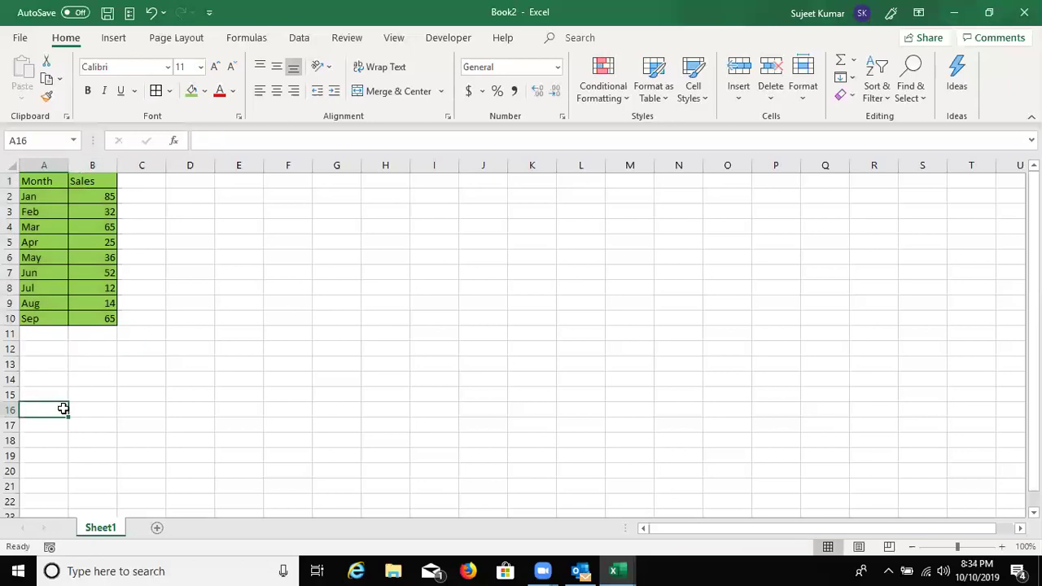
Add Product and Sales headings in A16:B16 and fill product codes P-1 to P-10 below
{"action": "type", "text": "Product"}
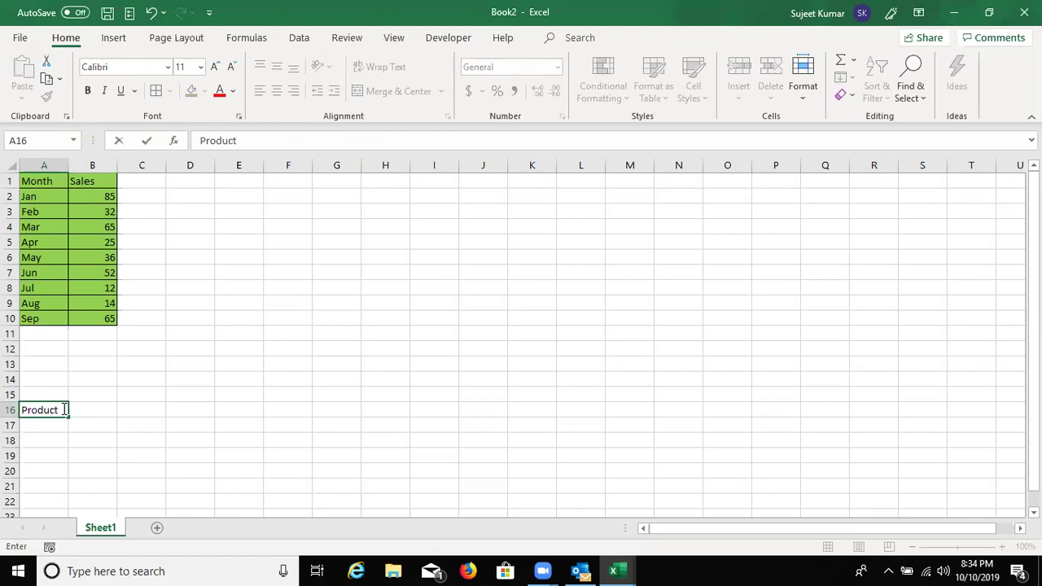
{"action": "key", "text": "Tab"}
{"action": "type", "text": "Sa"}
{"action": "key", "text": "Return"}
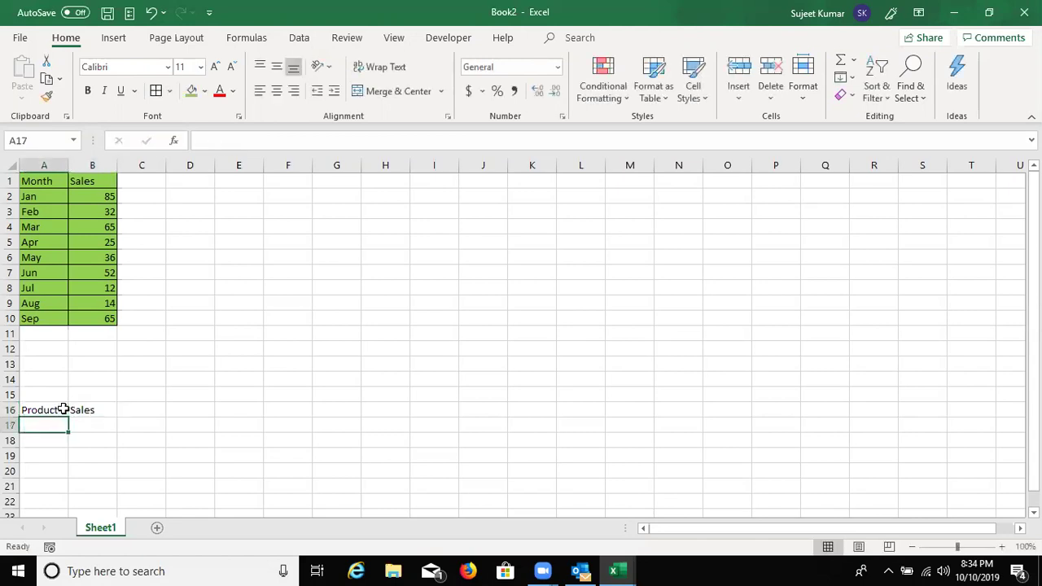
{"action": "type", "text": "P-1"}
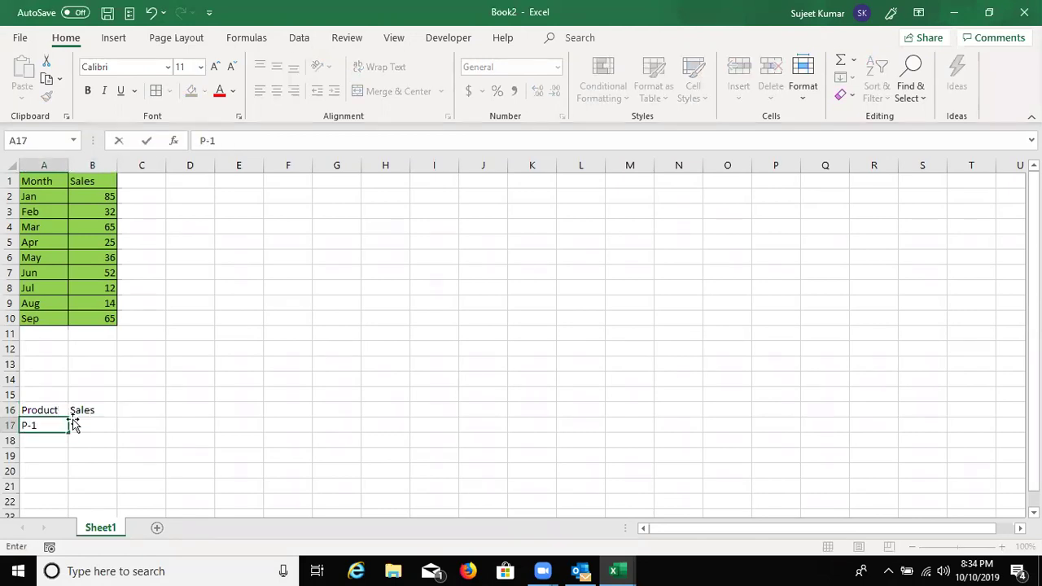
{"action": "left_click", "coordinate": [73, 448]}
{"action": "left_click", "coordinate": [62, 430]}
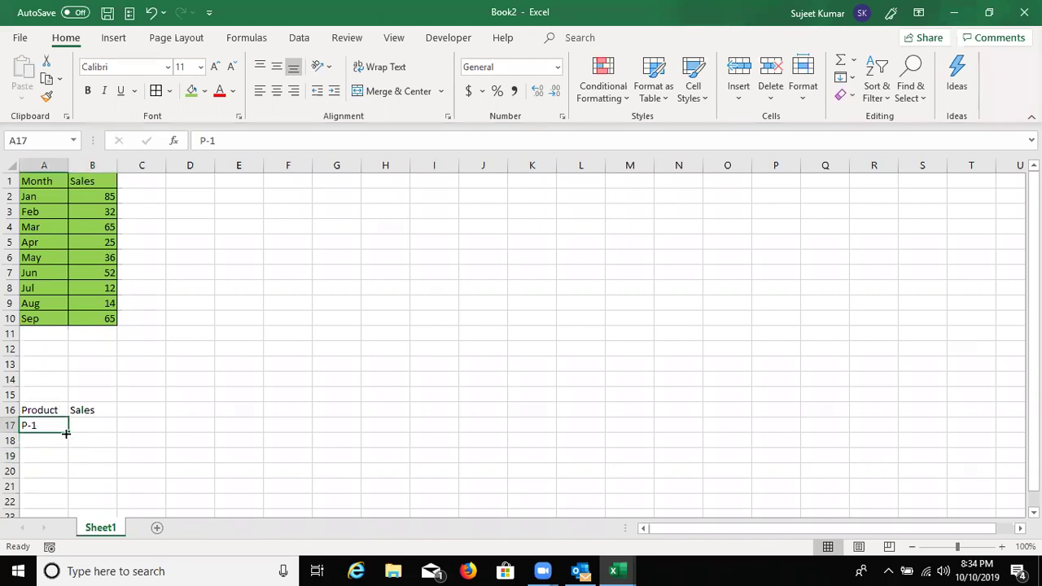
{"action": "left_click_drag", "start_coordinate": [66, 442], "coordinate": [57, 505]}
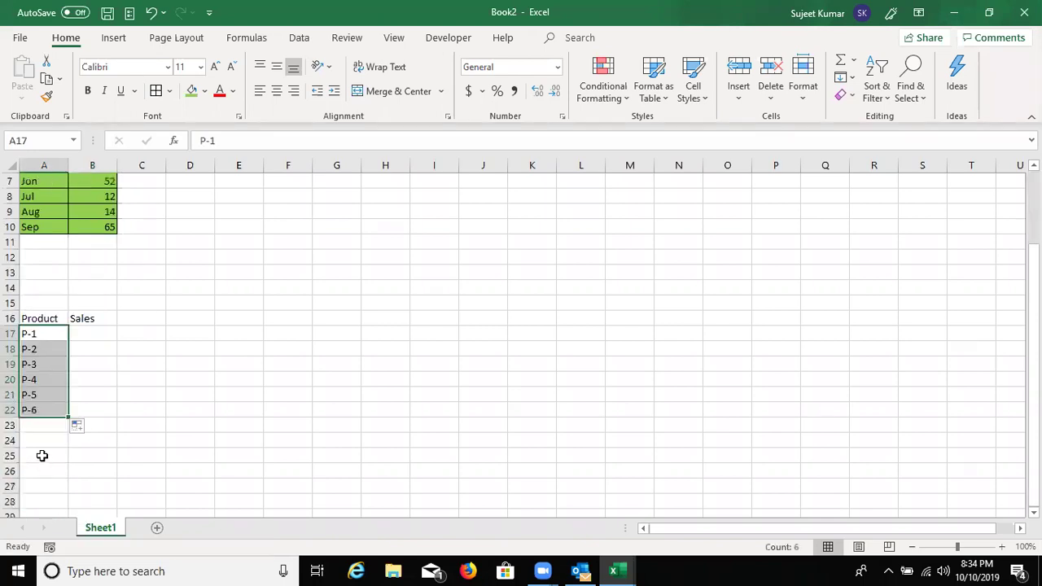
{"action": "left_click_drag", "start_coordinate": [68, 416], "coordinate": [61, 474]}
Enter product sales 85, 36, 52, 12, 36, 85, 14, 78, 65, 25 and fill the table green
{"action": "left_click", "coordinate": [89, 334]}
{"action": "type", "text": "85 36 52 12 36 85 14 78 65"}
{"action": "key", "text": "Return"}
{"action": "type", "text": "25"}
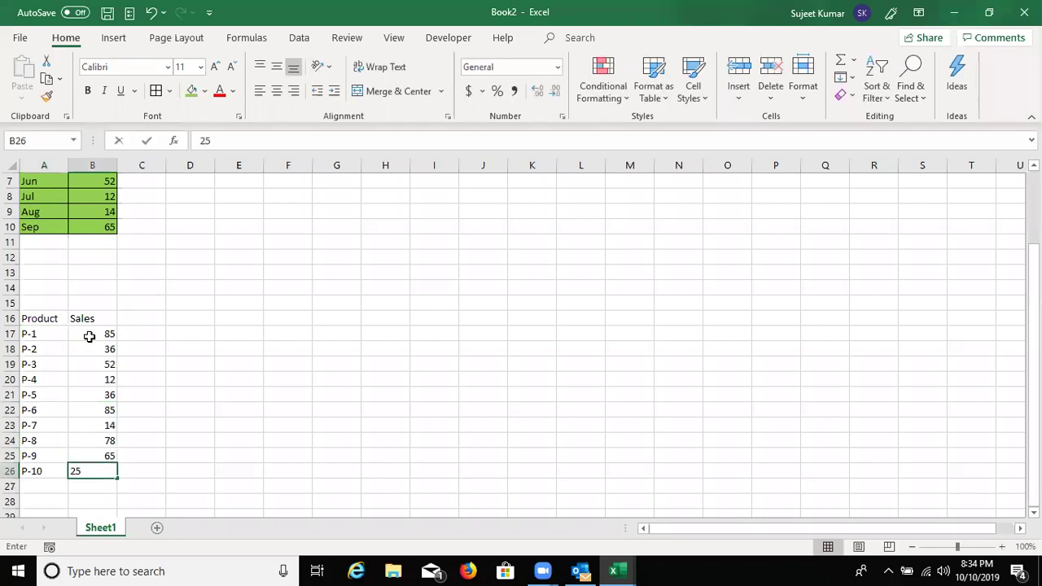
{"action": "key", "text": "Return"}
{"action": "left_click_drag", "start_coordinate": [56, 321], "coordinate": [92, 472]}
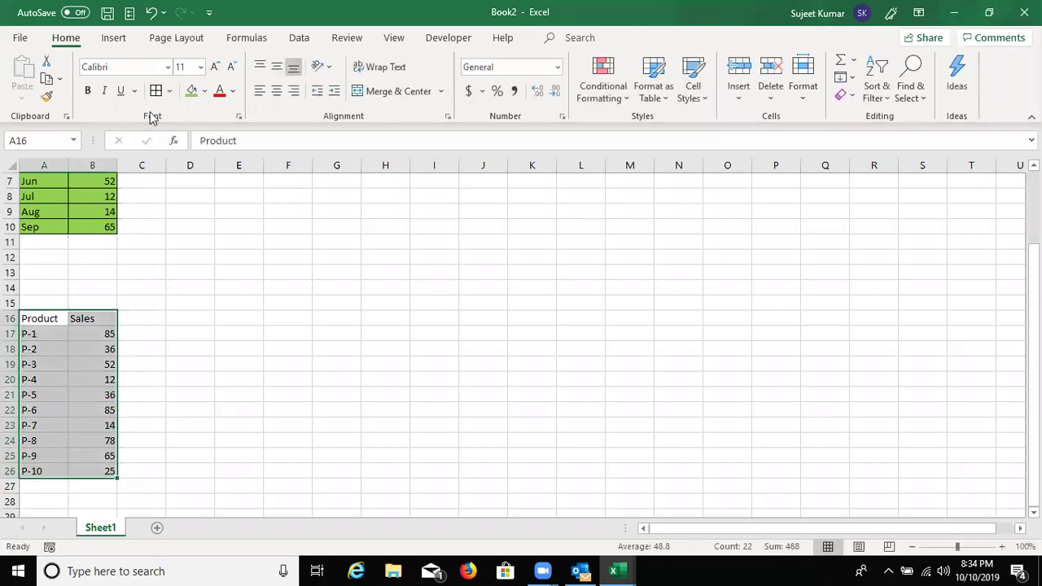
{"action": "left_click", "coordinate": [193, 90]}
Add Sheet2 and type the label Select in B3
{"action": "left_click", "coordinate": [158, 529]}
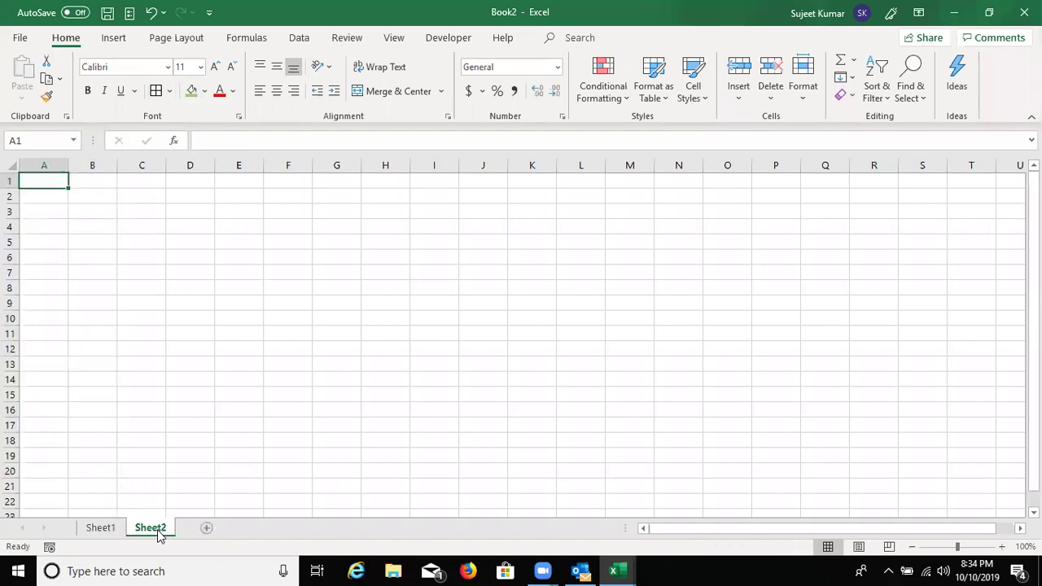
{"action": "left_click", "coordinate": [90, 212]}
{"action": "type", "text": "Select"}
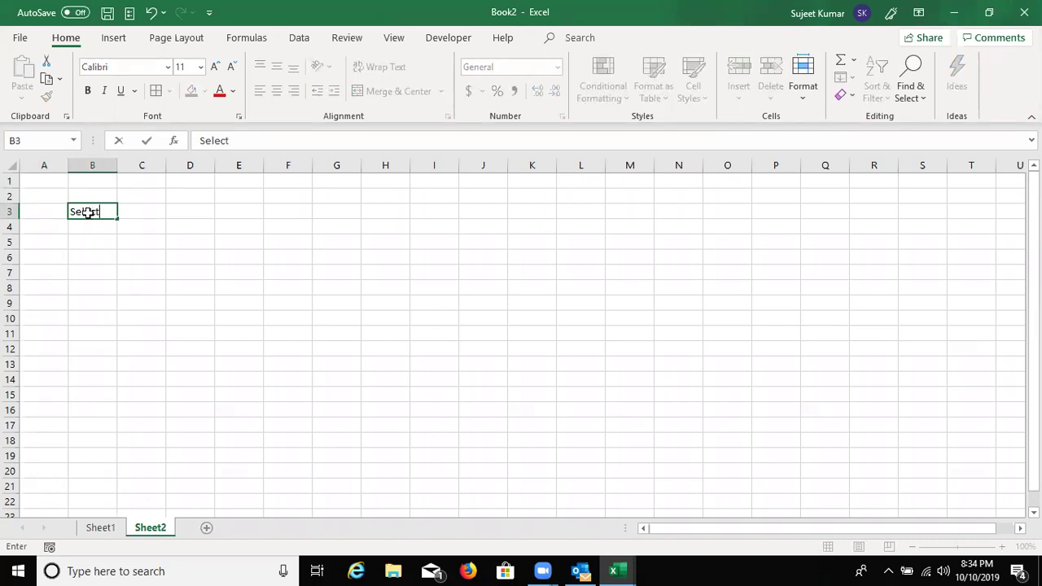
{"action": "key", "text": "Tab"}
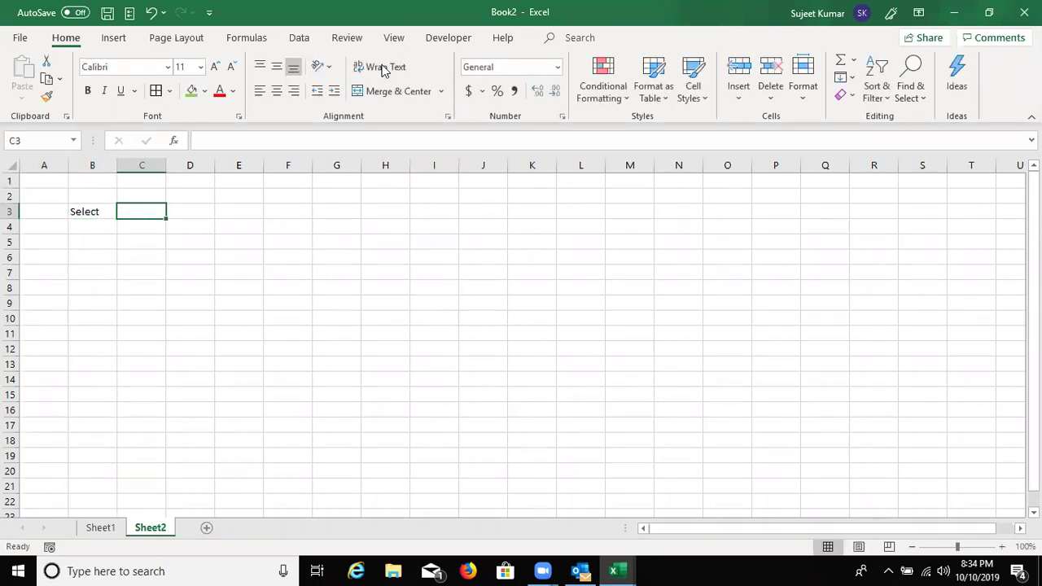
Give C3 a list data validation with the source Month,Product
{"action": "left_click", "coordinate": [299, 41]}
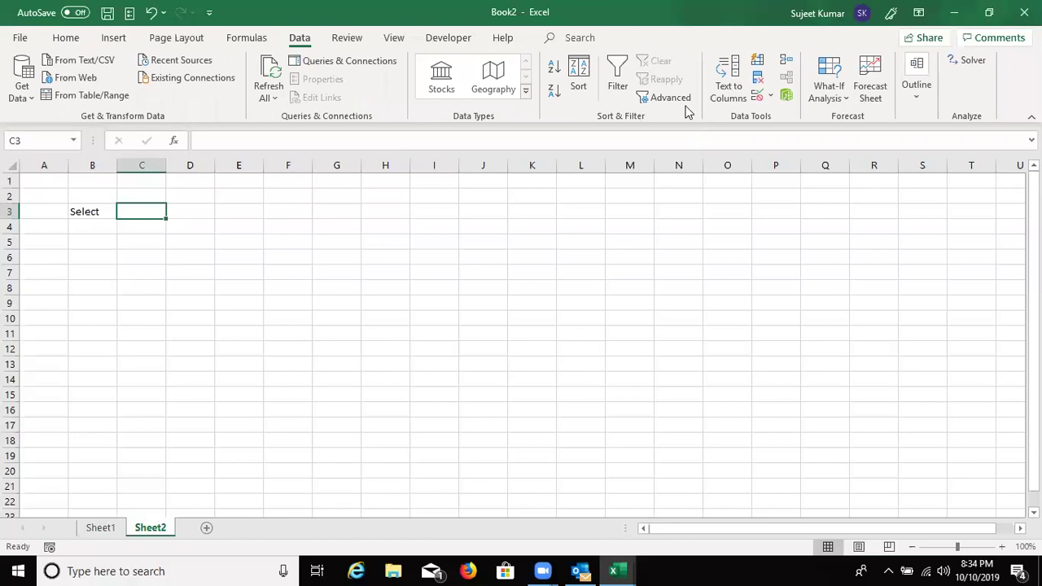
{"action": "left_click", "coordinate": [757, 95]}
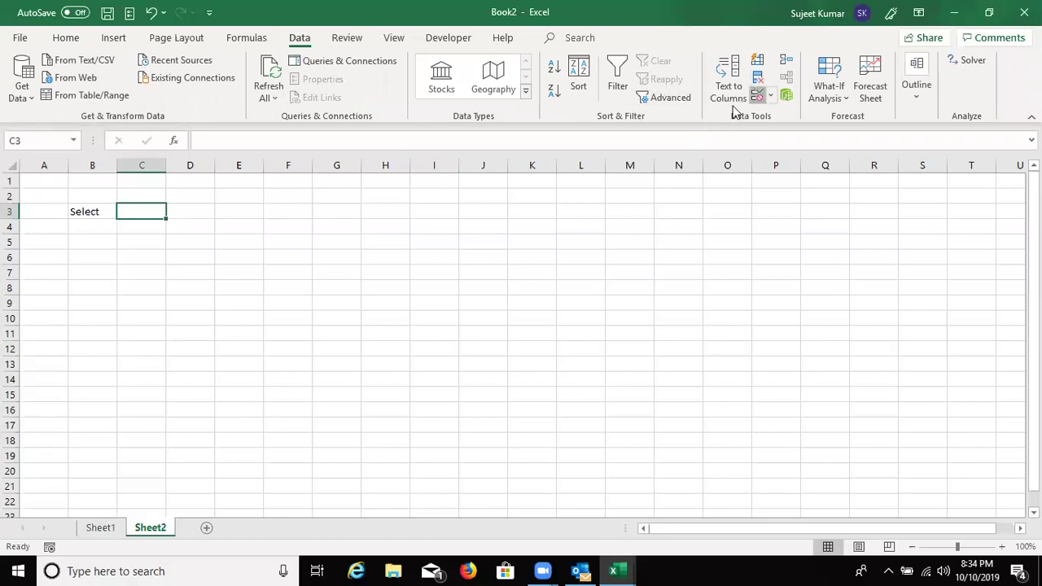
{"action": "left_click", "coordinate": [208, 165]}
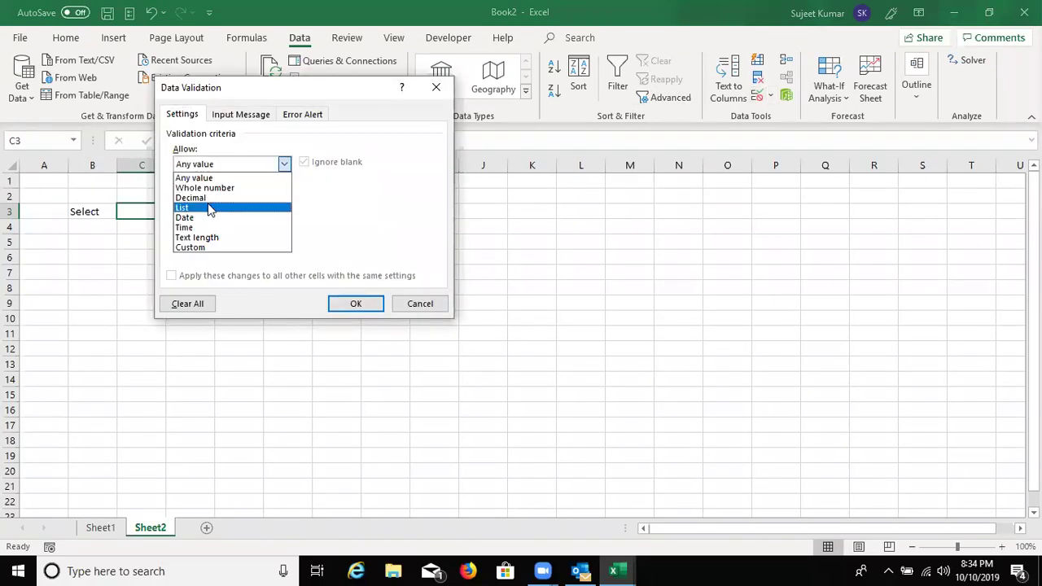
{"action": "left_click", "coordinate": [210, 204]}
{"action": "left_click", "coordinate": [201, 227]}
{"action": "type", "text": "Month,Product"}
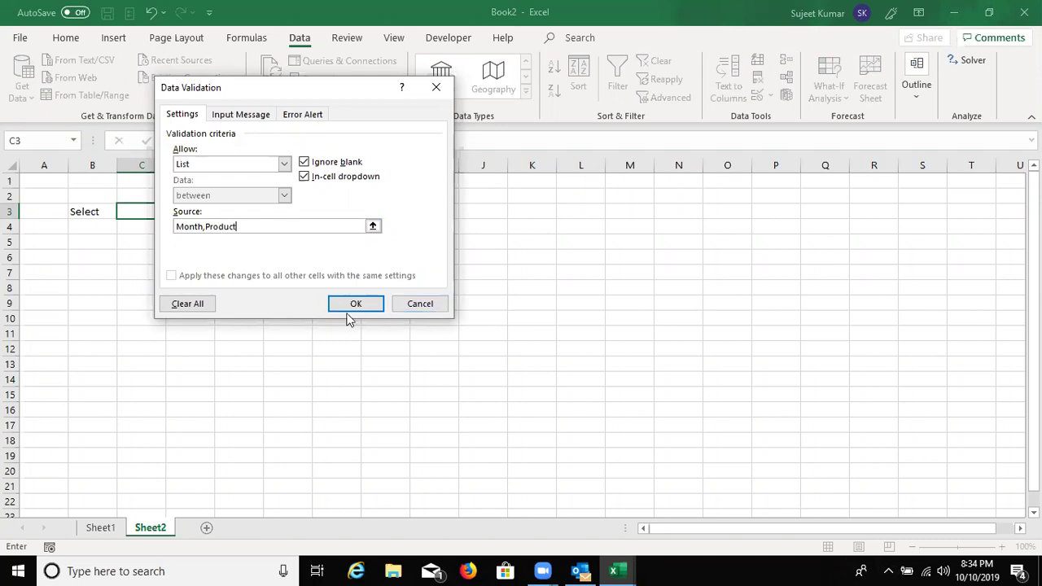
{"action": "left_click", "coordinate": [342, 303]}
{"action": "left_click", "coordinate": [173, 212]}
Pick Month in C3, then insert a column chart of Sheet1's A1:B10 data
{"action": "left_click", "coordinate": [132, 223]}
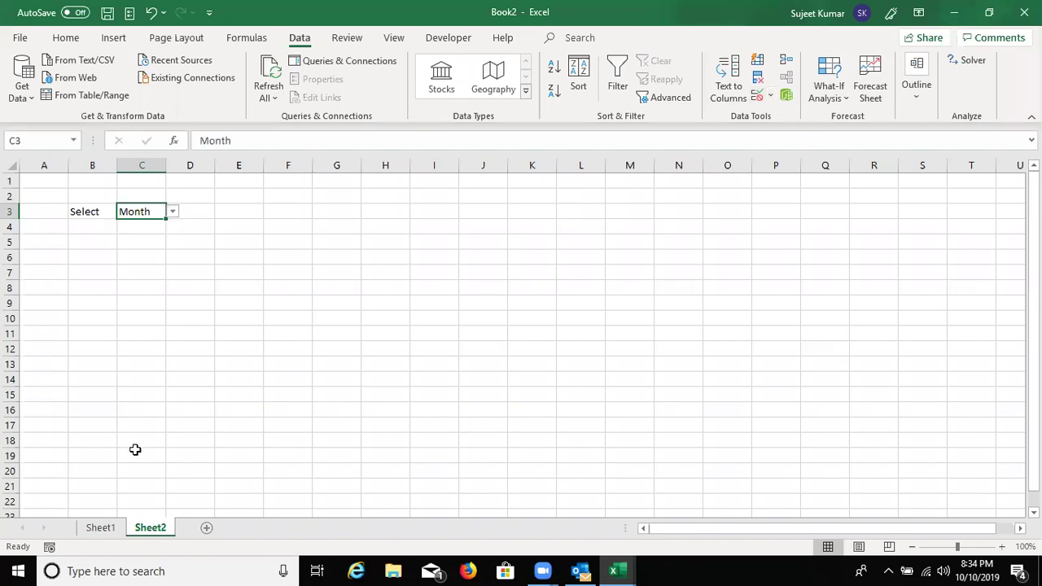
{"action": "left_click", "coordinate": [98, 528]}
{"action": "scroll", "coordinate": [74, 285], "scroll_direction": "up", "scroll_amount": 2}
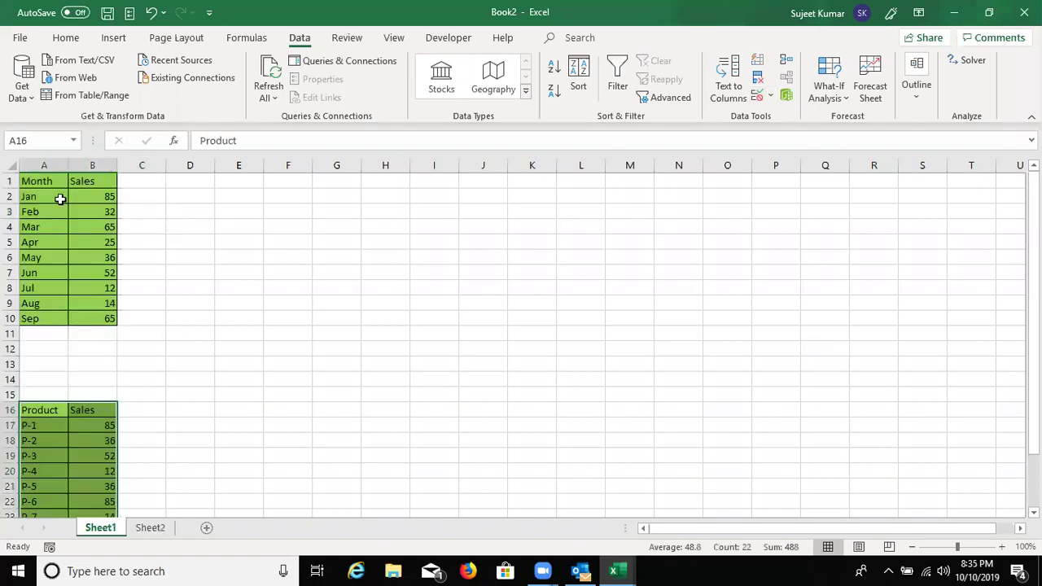
{"action": "left_click_drag", "start_coordinate": [57, 184], "coordinate": [105, 318]}
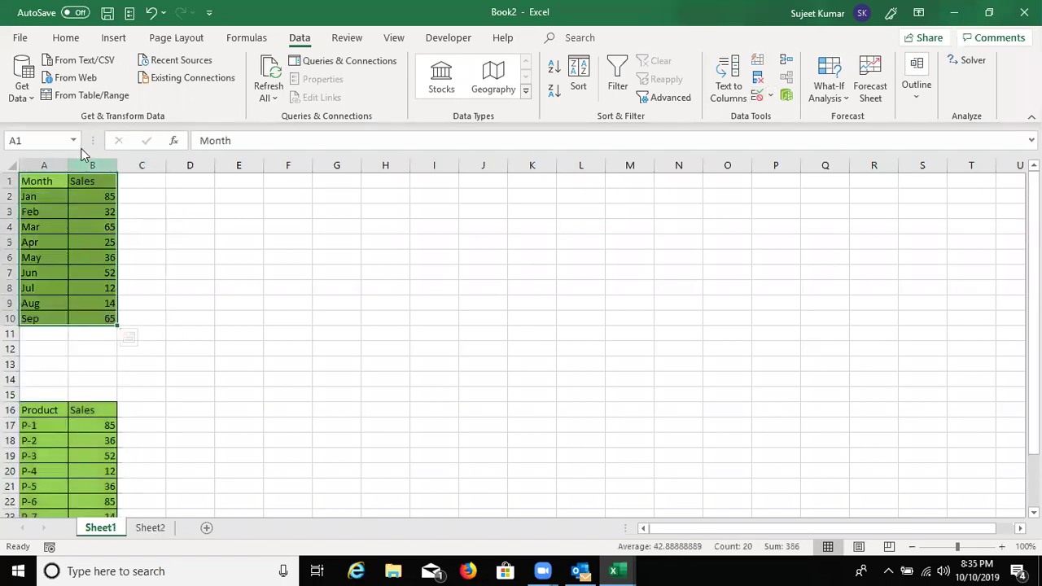
{"action": "left_click", "coordinate": [112, 38]}
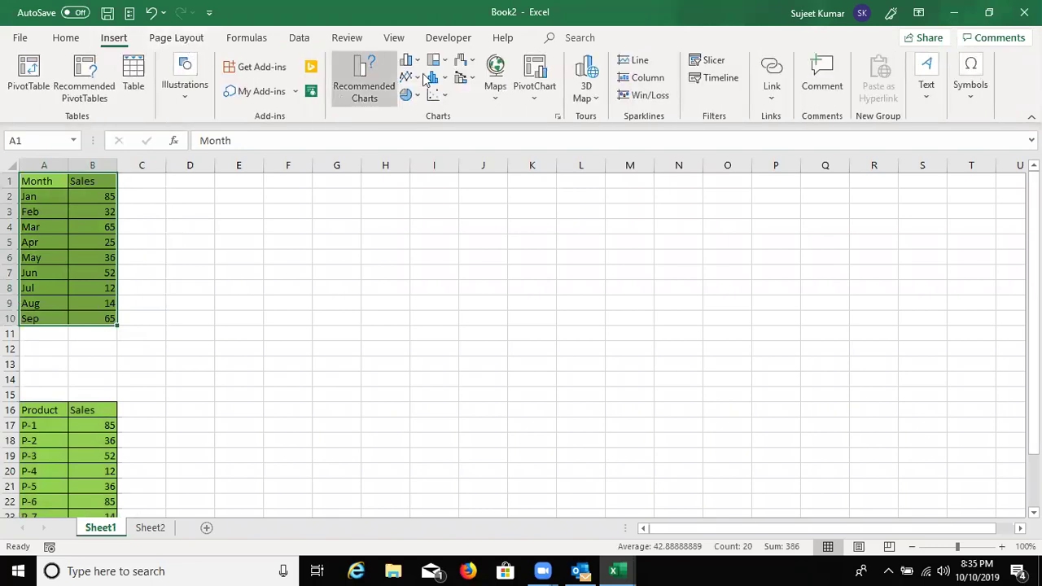
{"action": "left_click", "coordinate": [417, 69]}
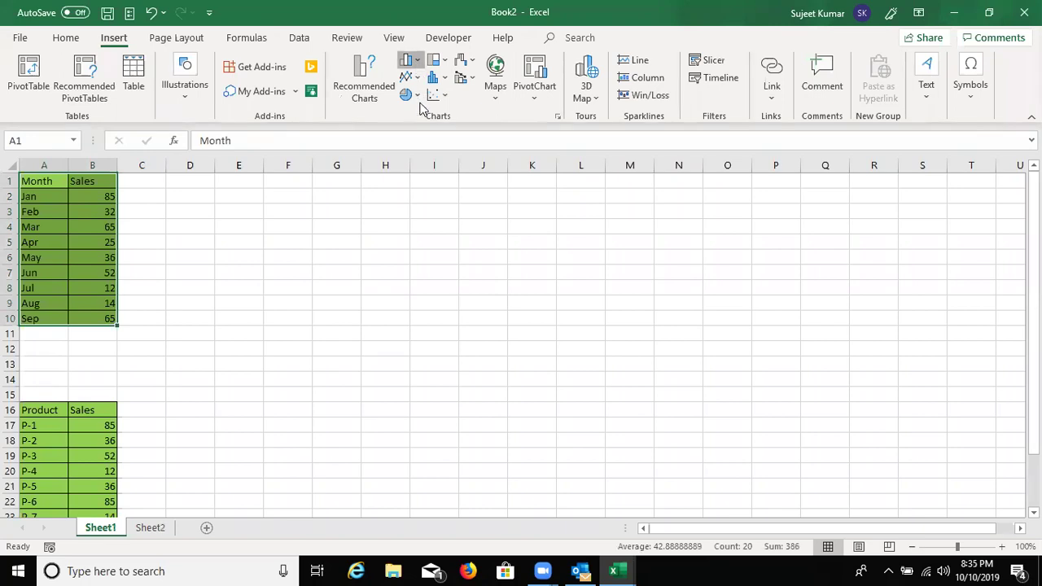
{"action": "left_click", "coordinate": [415, 111]}
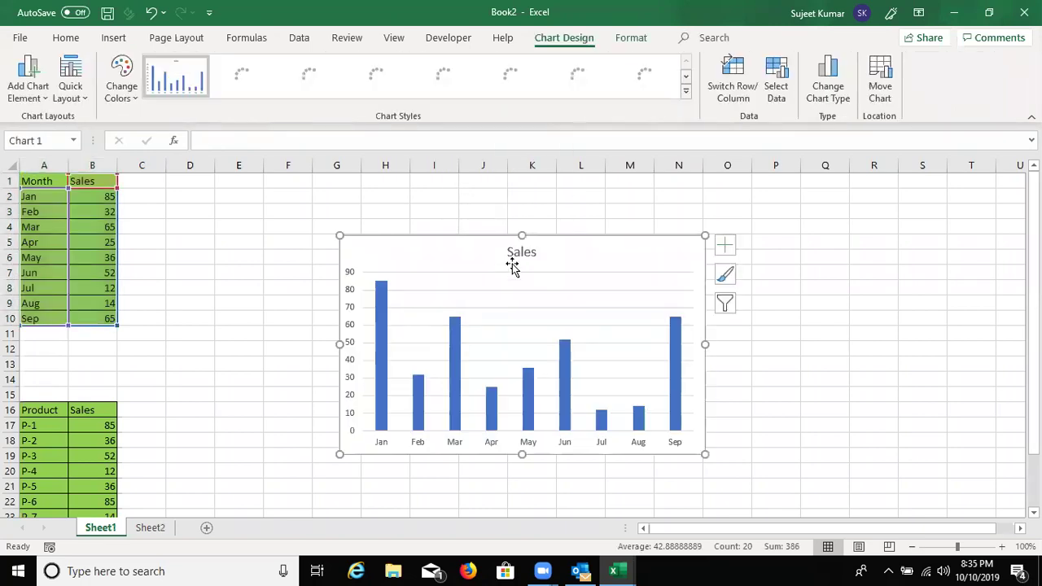
Move the column chart beside the Month table and shrink it to fit
{"action": "left_click_drag", "start_coordinate": [390, 246], "coordinate": [172, 180]}
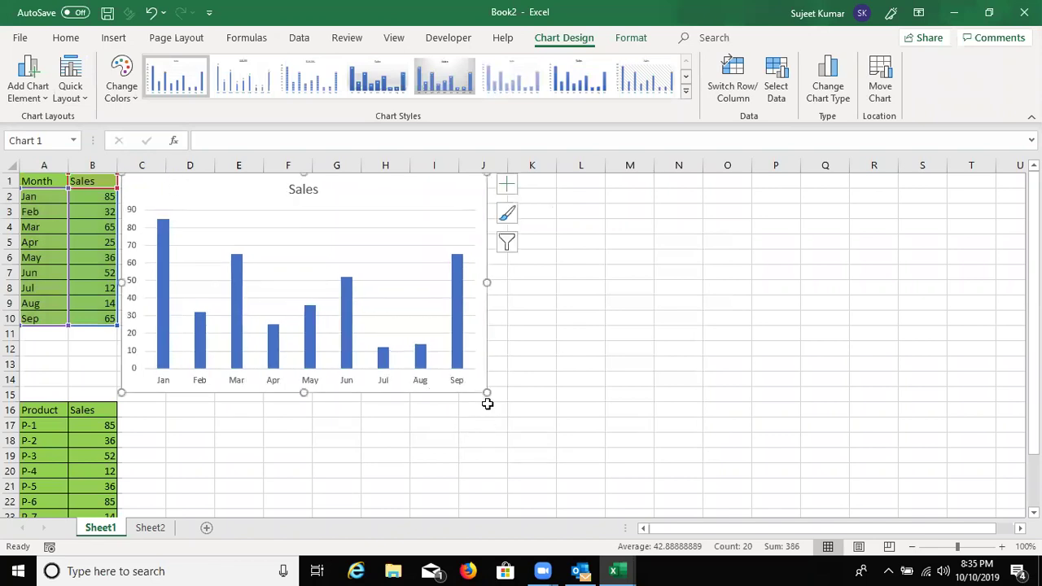
{"action": "left_click_drag", "start_coordinate": [486, 392], "coordinate": [472, 325]}
{"action": "left_click", "coordinate": [541, 312]}
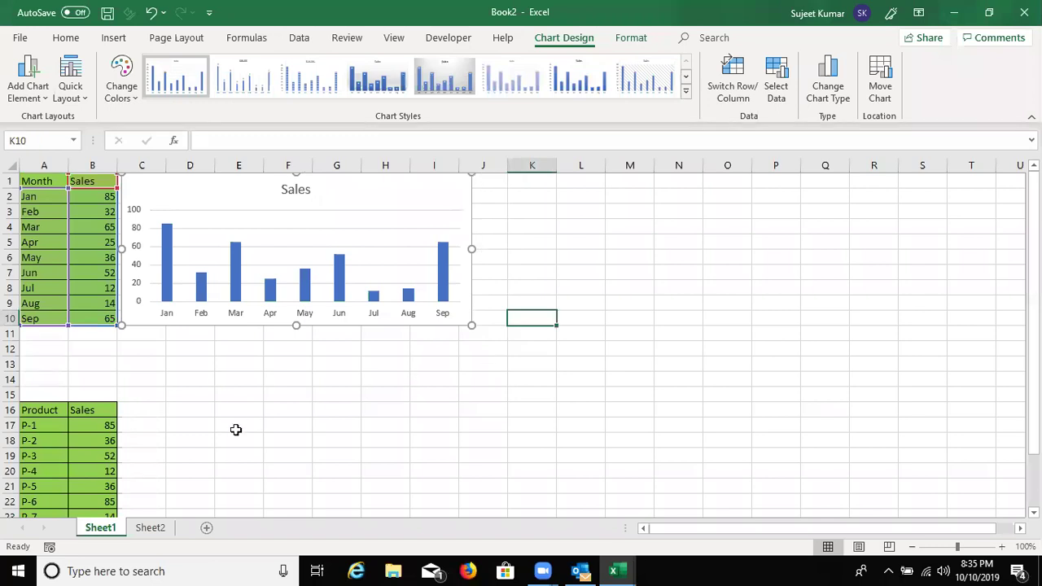
{"action": "scroll", "coordinate": [70, 365], "scroll_direction": "down", "scroll_amount": 1}
Insert a line chart of the Product and Sales data A16:B26
{"action": "scroll", "coordinate": [43, 370], "scroll_direction": "down", "scroll_amount": 1}
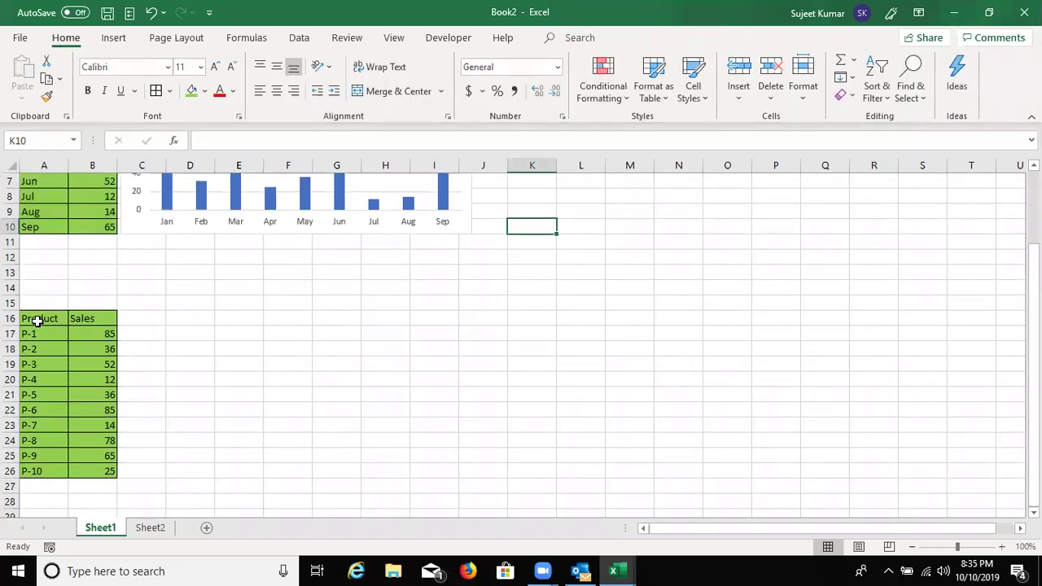
{"action": "left_click_drag", "start_coordinate": [37, 318], "coordinate": [93, 470]}
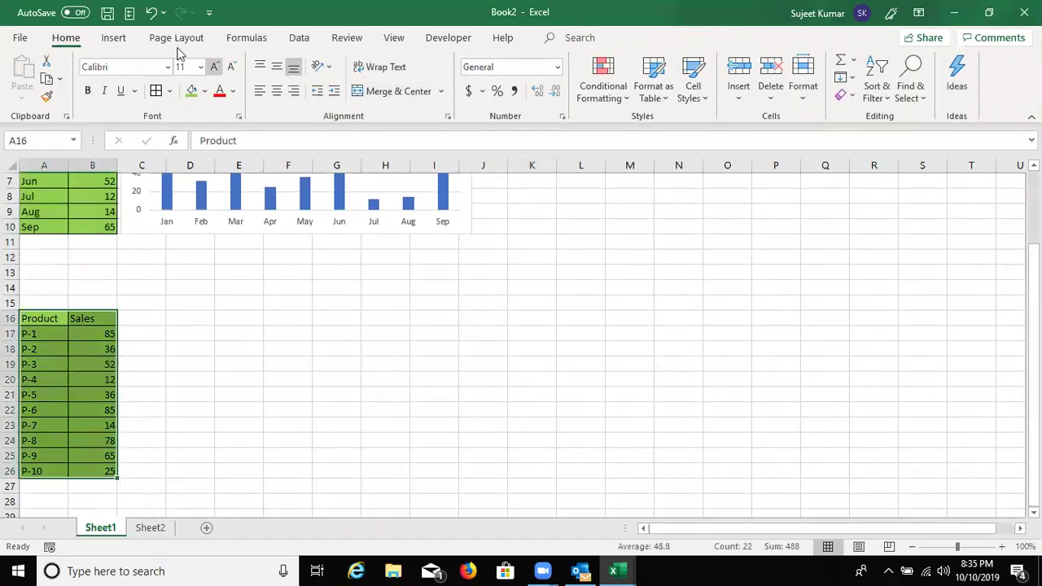
{"action": "left_click", "coordinate": [114, 39]}
{"action": "left_click", "coordinate": [415, 76]}
{"action": "left_click", "coordinate": [422, 130]}
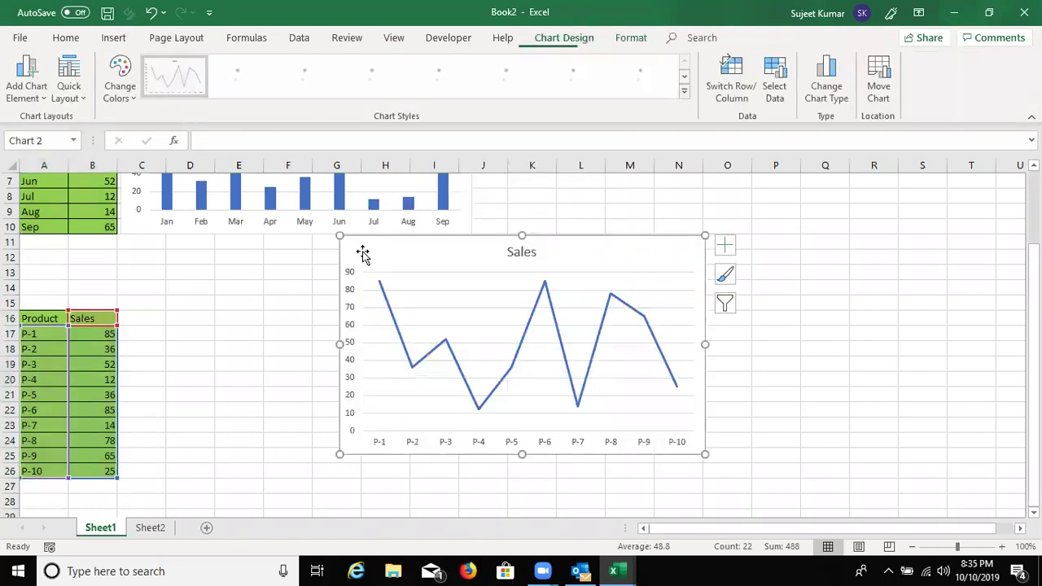
Move the line chart beside the Product table and shrink it to fit
{"action": "left_click_drag", "start_coordinate": [360, 251], "coordinate": [142, 320]}
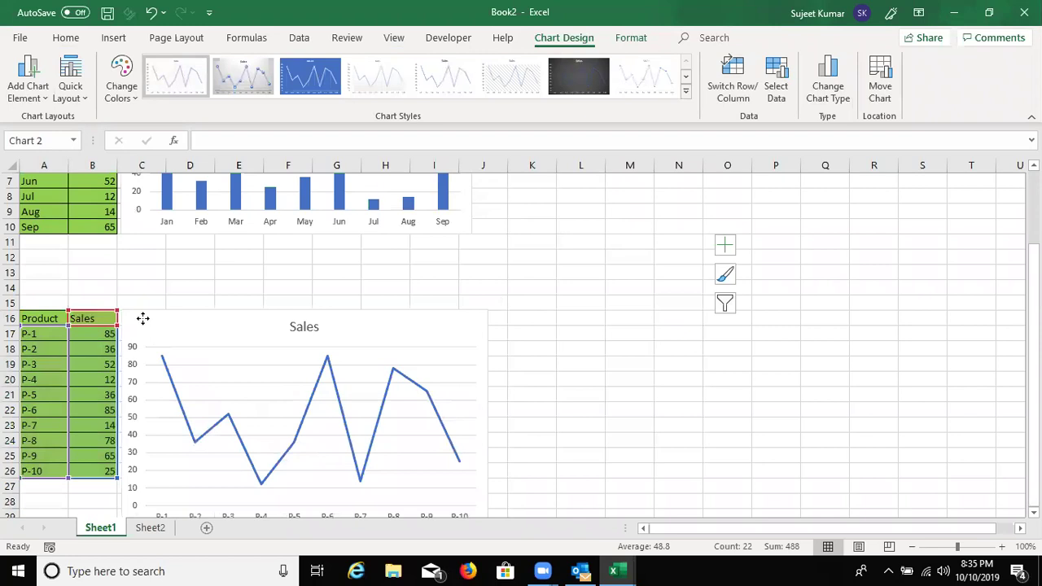
{"action": "scroll", "coordinate": [456, 488], "scroll_direction": "down", "scroll_amount": 1}
{"action": "left_click_drag", "start_coordinate": [489, 483], "coordinate": [445, 433]}
{"action": "left_click", "coordinate": [523, 444]}
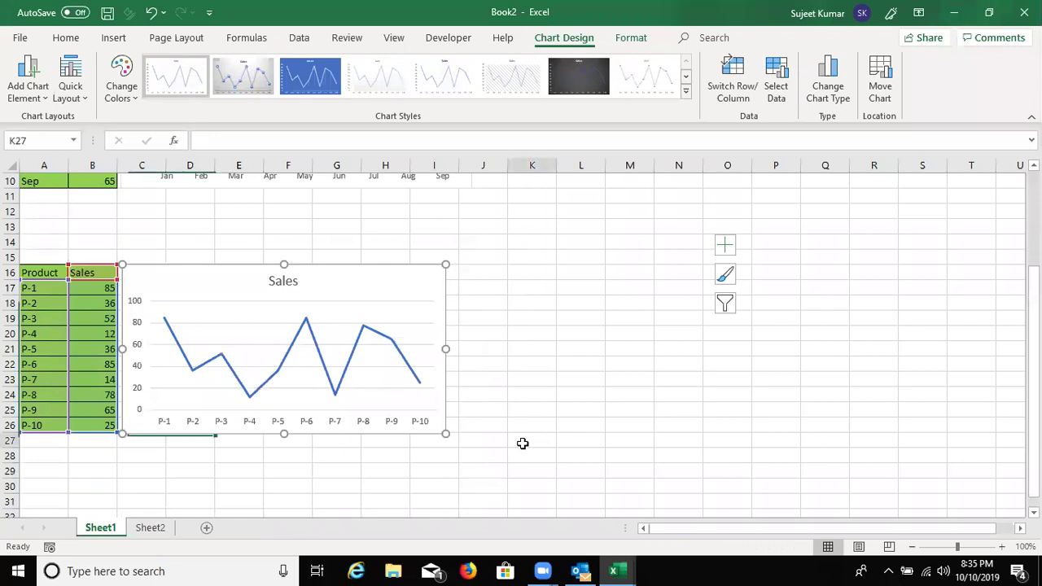
{"action": "scroll", "coordinate": [412, 424], "scroll_direction": "up", "scroll_amount": 2}
Apply a dark chart style to the product line chart
{"action": "left_click", "coordinate": [413, 373]}
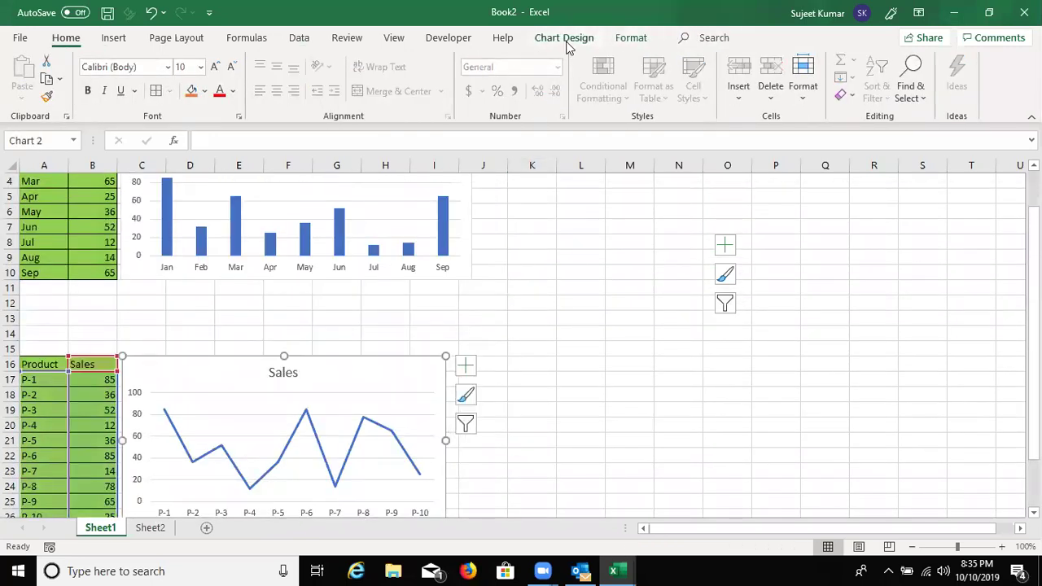
{"action": "left_click", "coordinate": [568, 41]}
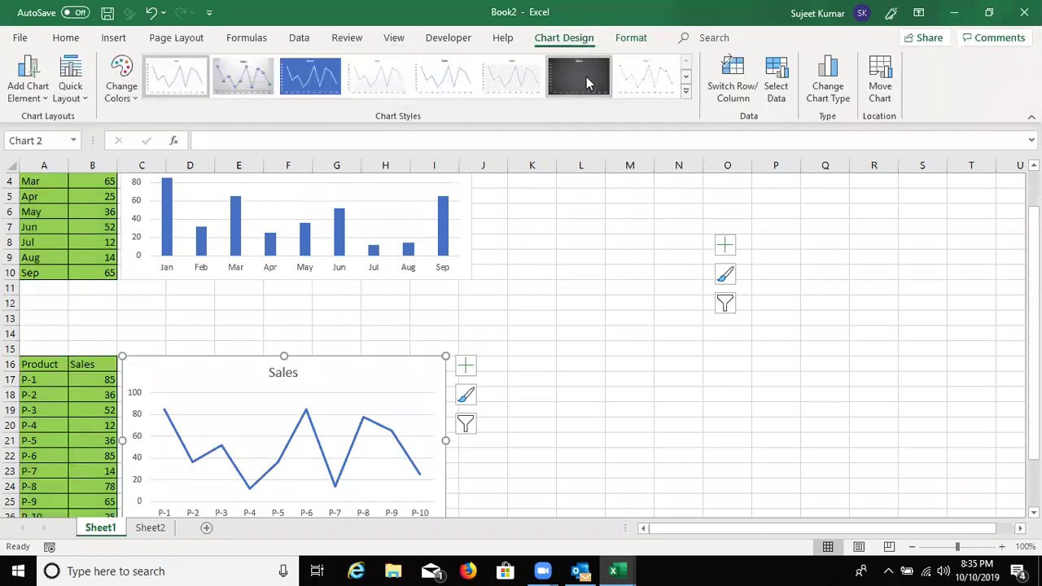
{"action": "left_click", "coordinate": [574, 96]}
{"action": "left_click", "coordinate": [574, 286]}
{"action": "scroll", "coordinate": [489, 366], "scroll_direction": "up", "scroll_amount": 1}
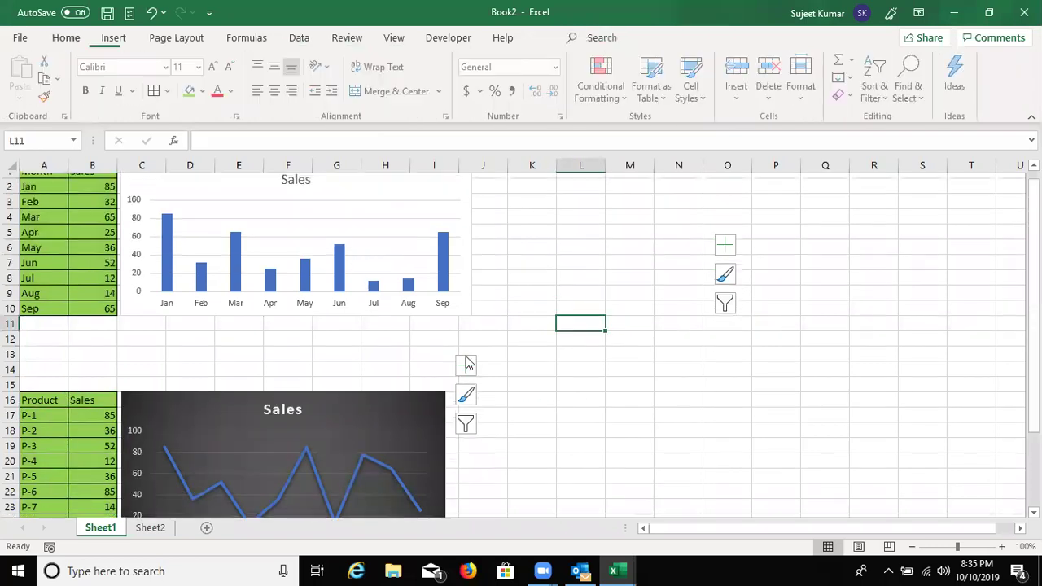
Apply a chart style with value labels on the bars to the month column chart
{"action": "left_click", "coordinate": [348, 202]}
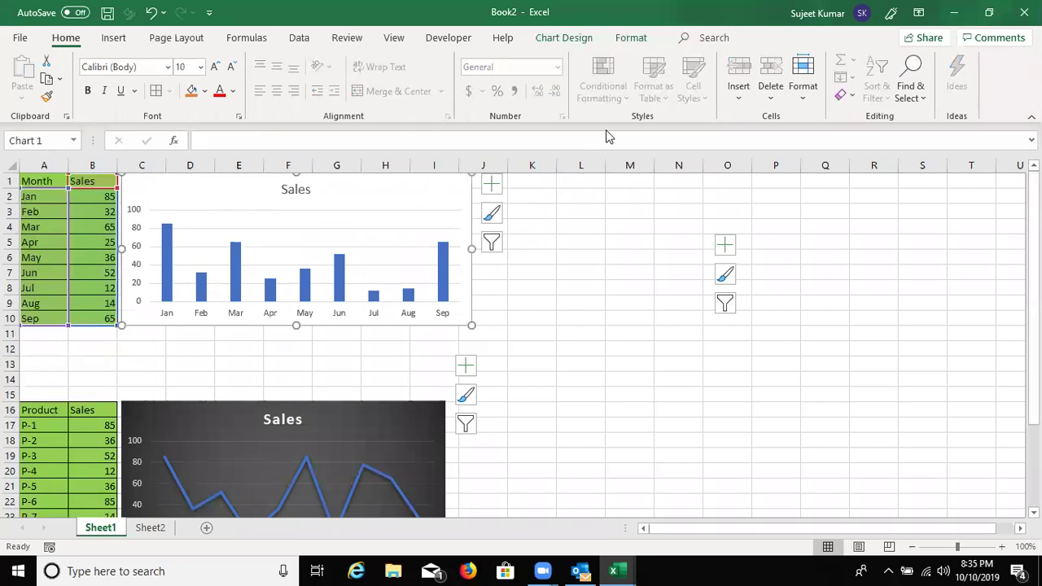
{"action": "left_click", "coordinate": [584, 38]}
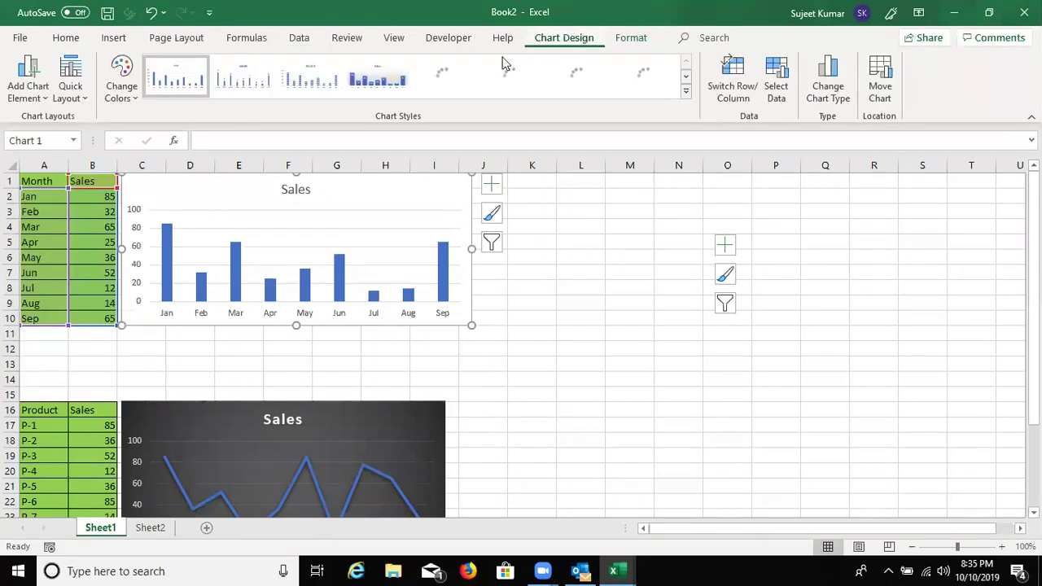
{"action": "left_click", "coordinate": [391, 92]}
{"action": "left_click", "coordinate": [593, 349]}
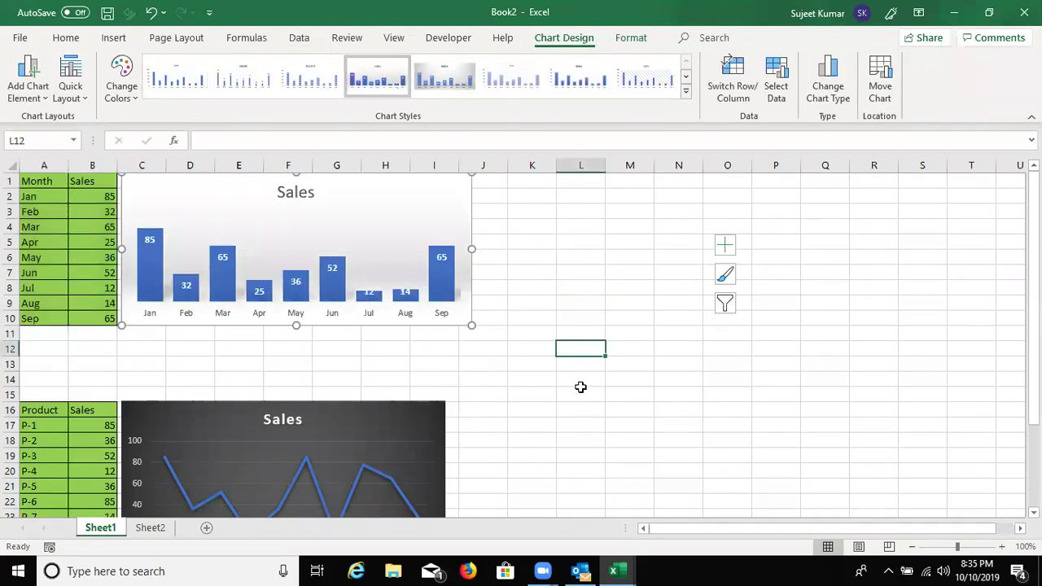
{"action": "scroll", "coordinate": [455, 412], "scroll_direction": "down", "scroll_amount": 3}
{"action": "scroll", "coordinate": [455, 413], "scroll_direction": "up", "scroll_amount": 3}
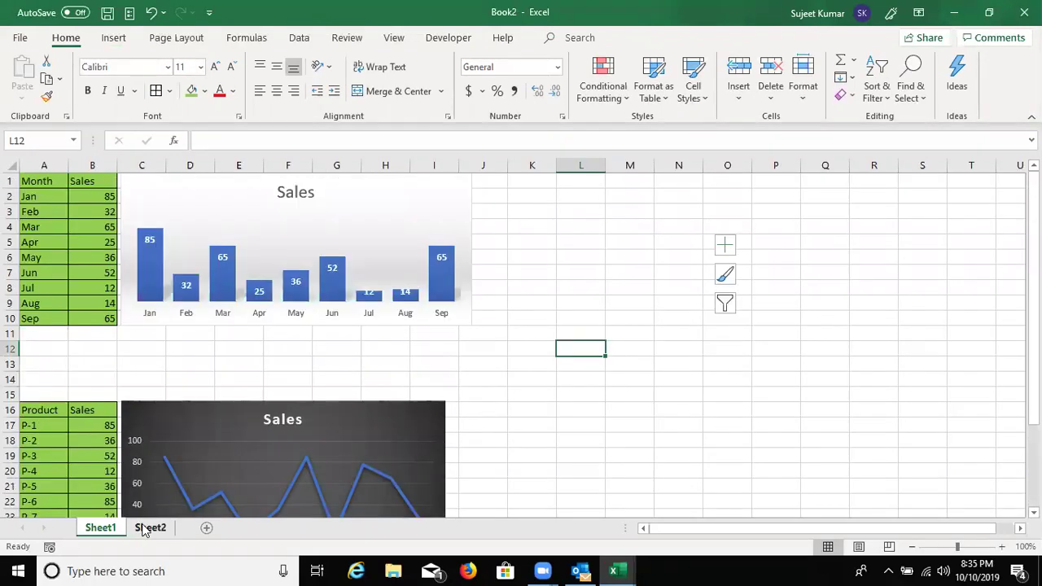
{"action": "left_click", "coordinate": [146, 528]}
{"action": "left_click", "coordinate": [172, 212]}
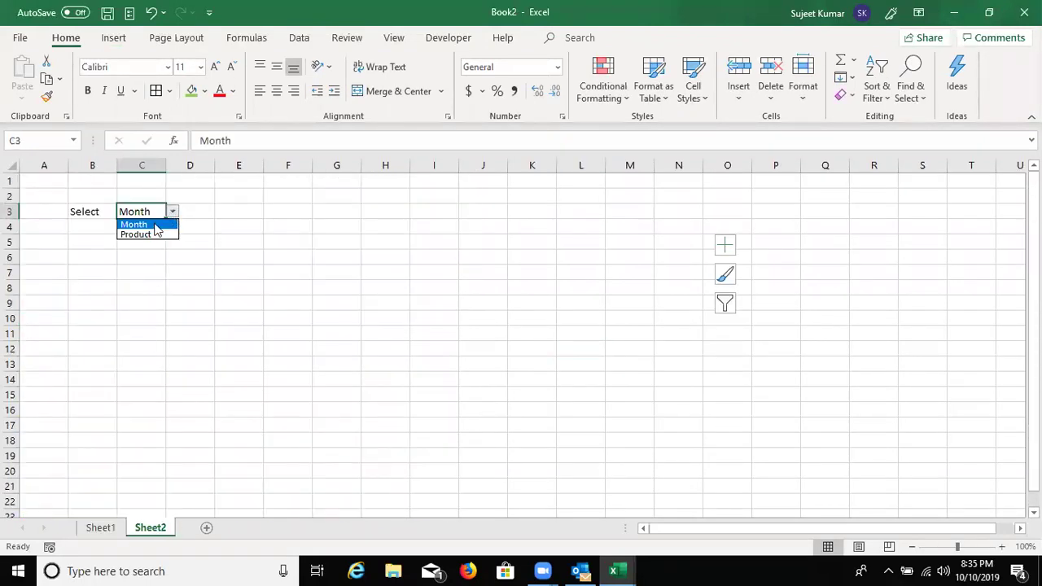
{"action": "left_click", "coordinate": [157, 235]}
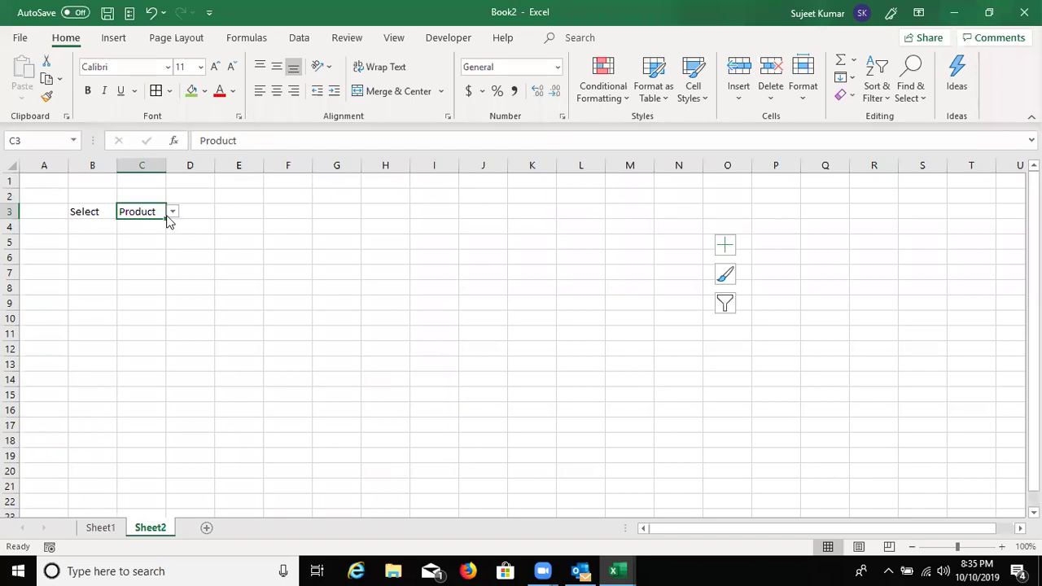
{"action": "left_click", "coordinate": [173, 214]}
{"action": "left_click", "coordinate": [157, 235]}
{"action": "left_click", "coordinate": [173, 212]}
{"action": "left_click", "coordinate": [163, 225]}
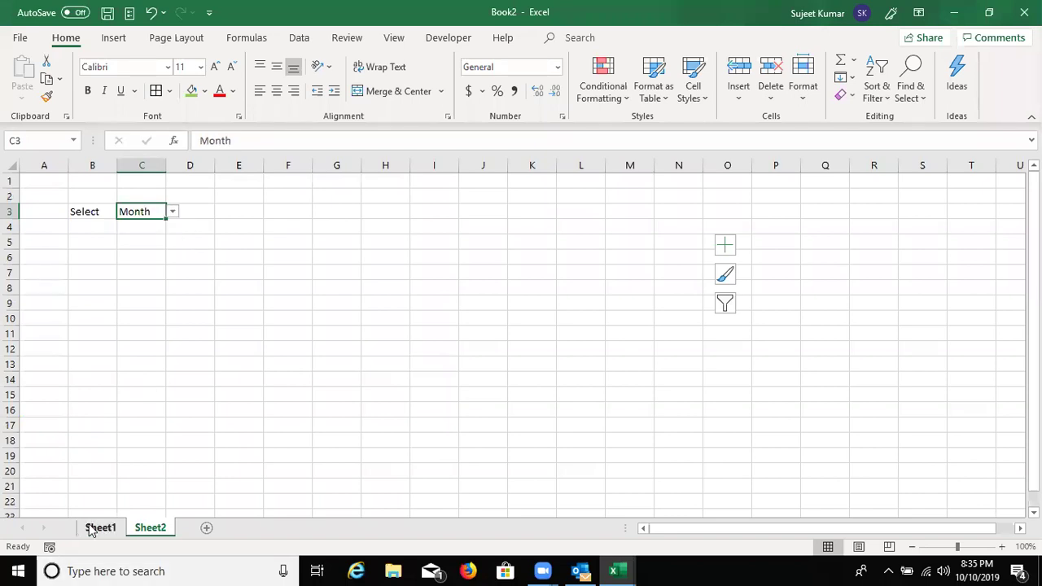
{"action": "left_click", "coordinate": [91, 528]}
{"action": "left_click_drag", "start_coordinate": [38, 179], "coordinate": [443, 196]}
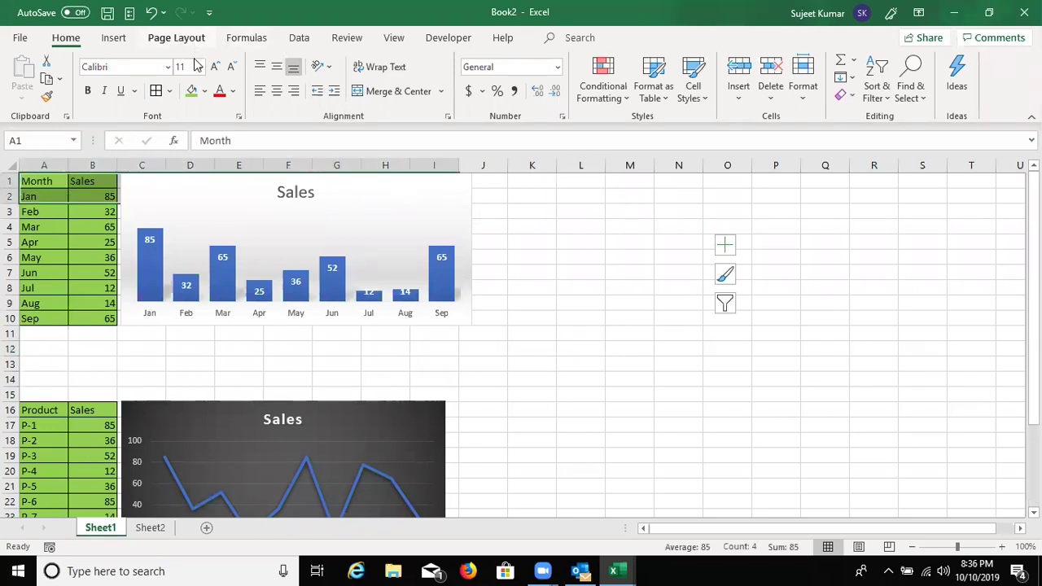
Turn off Sheet1 gridlines and select A1:J11 around the Month table and column chart
{"action": "left_click", "coordinate": [175, 38]}
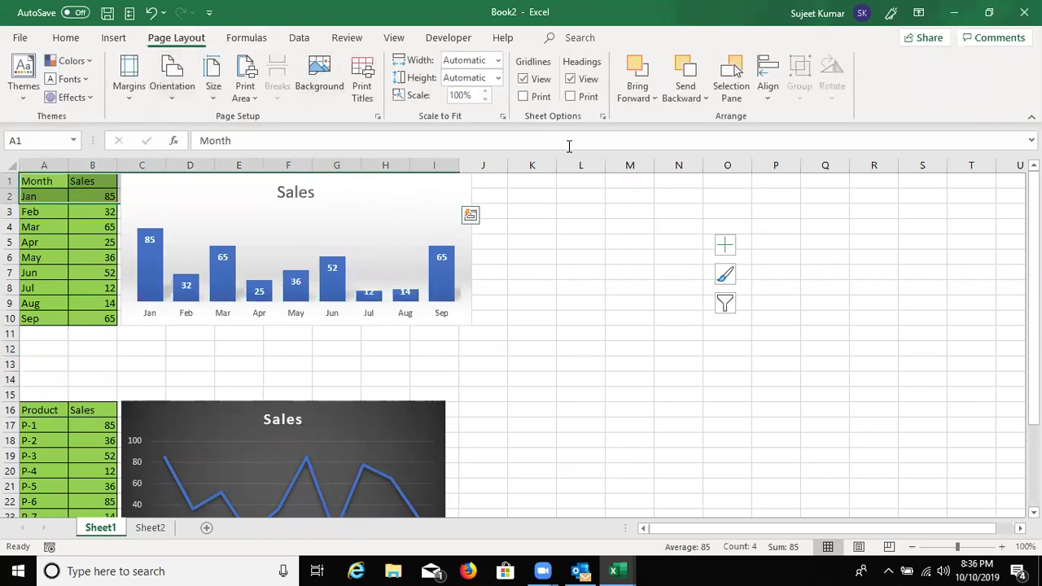
{"action": "left_click", "coordinate": [541, 85]}
{"action": "left_click_drag", "start_coordinate": [564, 210], "coordinate": [749, 340]}
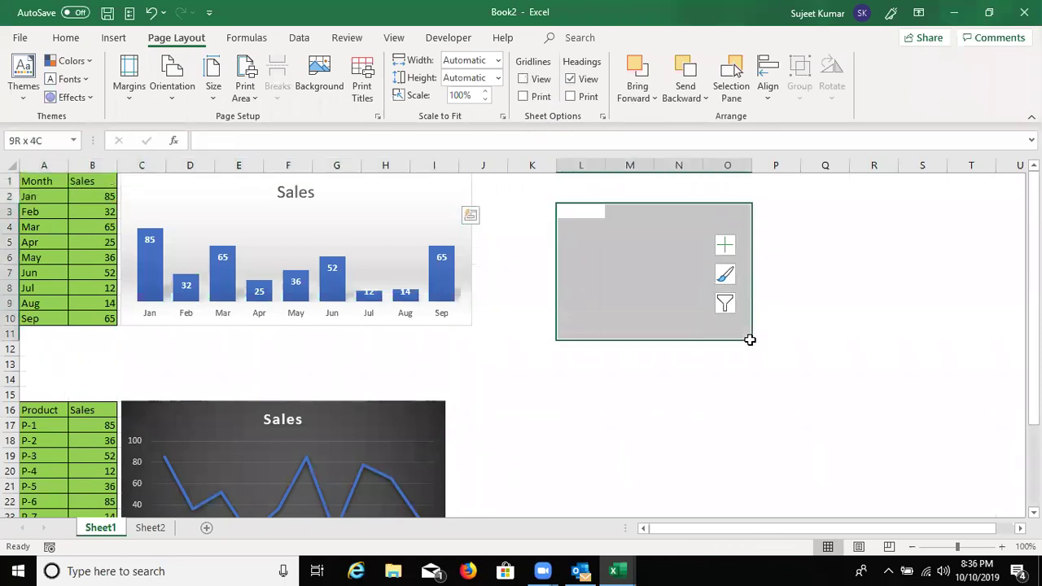
{"action": "left_click_drag", "start_coordinate": [595, 332], "coordinate": [686, 382]}
{"action": "mouse_move", "coordinate": [45, 181]}
{"action": "left_mouse_down"}
{"action": "mouse_move", "coordinate": [461, 313]}
{"action": "mouse_move", "coordinate": [461, 325]}
{"action": "left_mouse_up"}
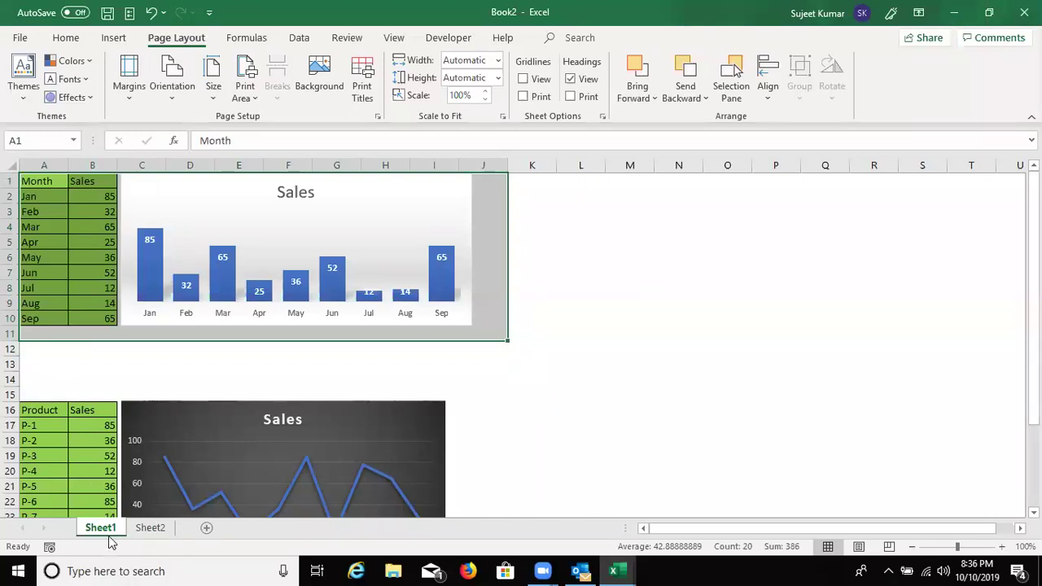
Define the name Month for the selected A1:J11 block
{"action": "left_click", "coordinate": [254, 38]}
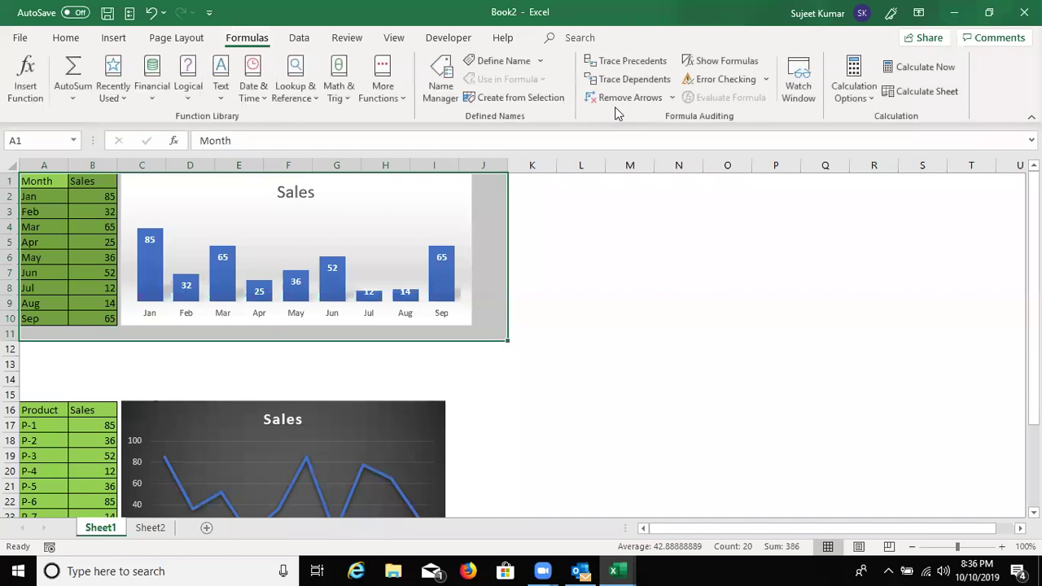
{"action": "left_click", "coordinate": [501, 61]}
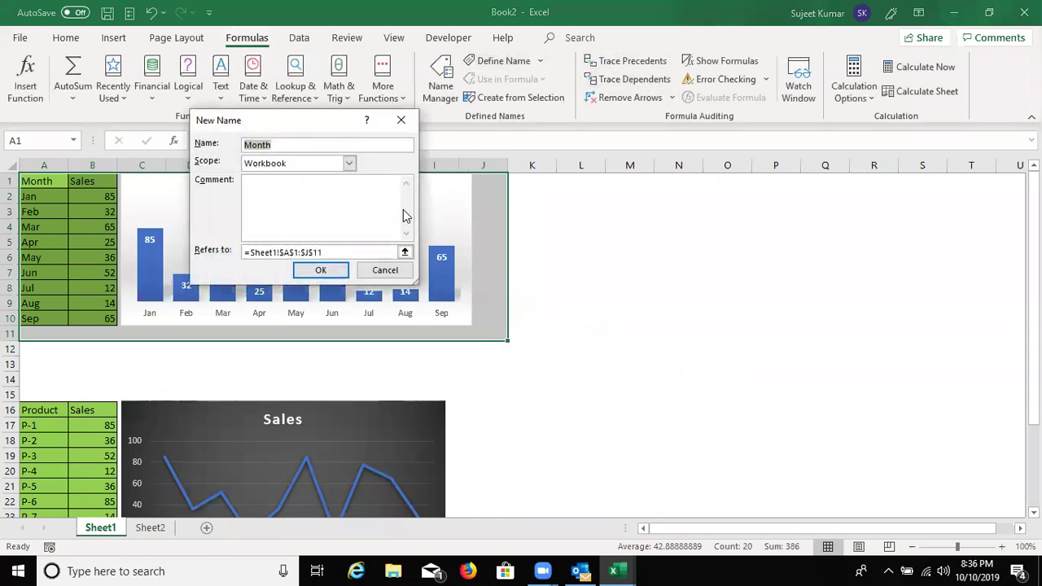
{"action": "left_click", "coordinate": [297, 278]}
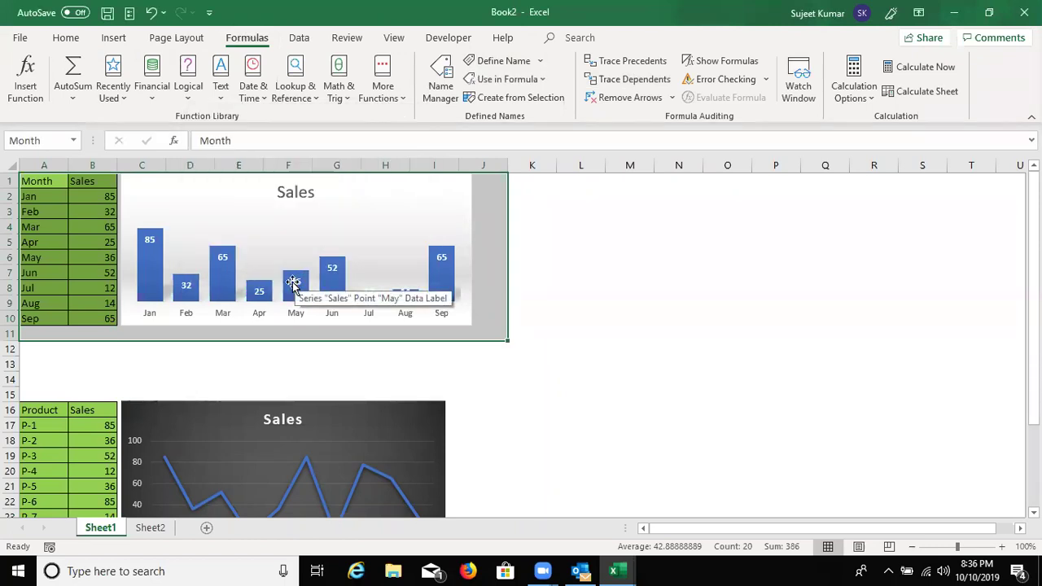
Select A16:I27 around the product table and chart and define it as Product
{"action": "scroll", "coordinate": [244, 260], "scroll_direction": "down", "scroll_amount": 1}
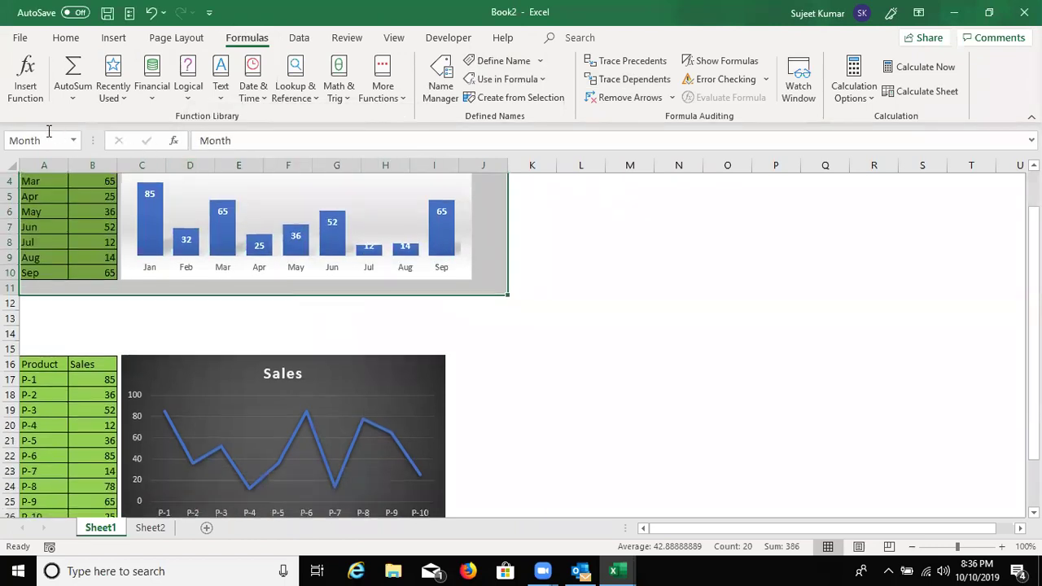
{"action": "scroll", "coordinate": [133, 306], "scroll_direction": "down", "scroll_amount": 2}
{"action": "mouse_move", "coordinate": [70, 273]}
{"action": "left_mouse_down"}
{"action": "mouse_move", "coordinate": [431, 396]}
{"action": "mouse_move", "coordinate": [422, 438]}
{"action": "left_mouse_up"}
{"action": "left_click", "coordinate": [473, 68]}
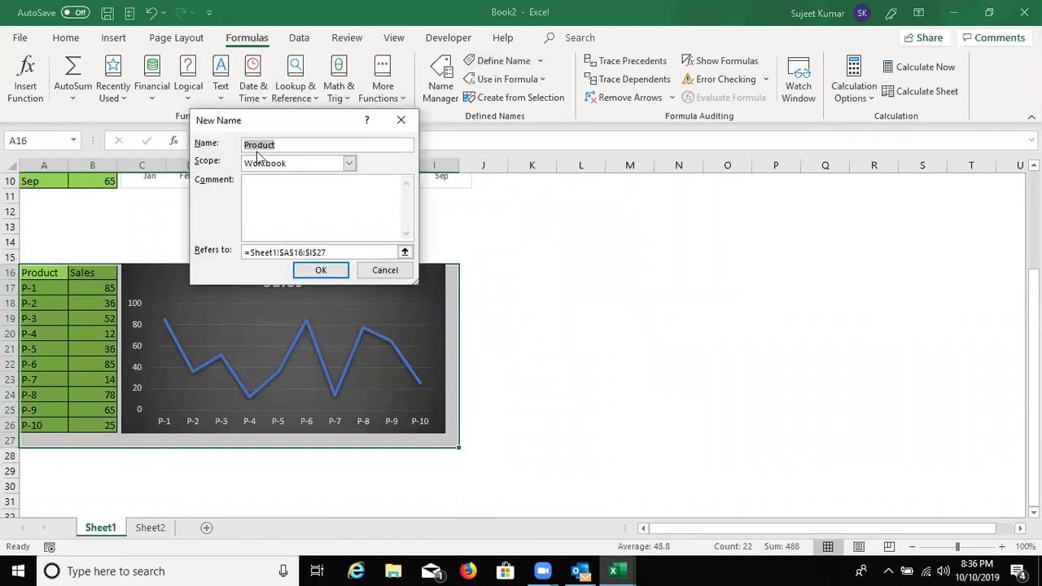
{"action": "left_click", "coordinate": [323, 271]}
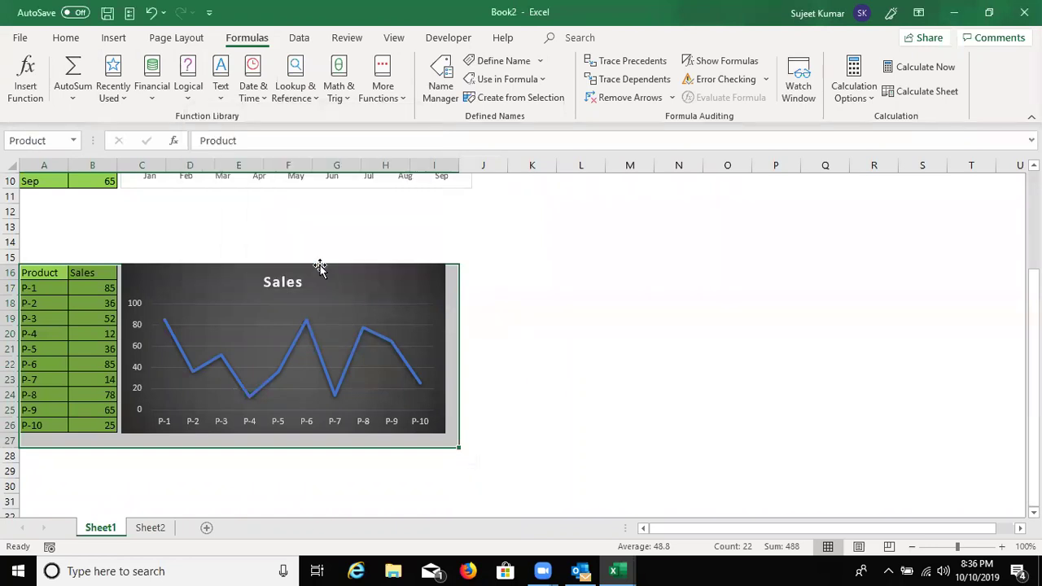
{"action": "scroll", "coordinate": [274, 372], "scroll_direction": "up", "scroll_amount": 2}
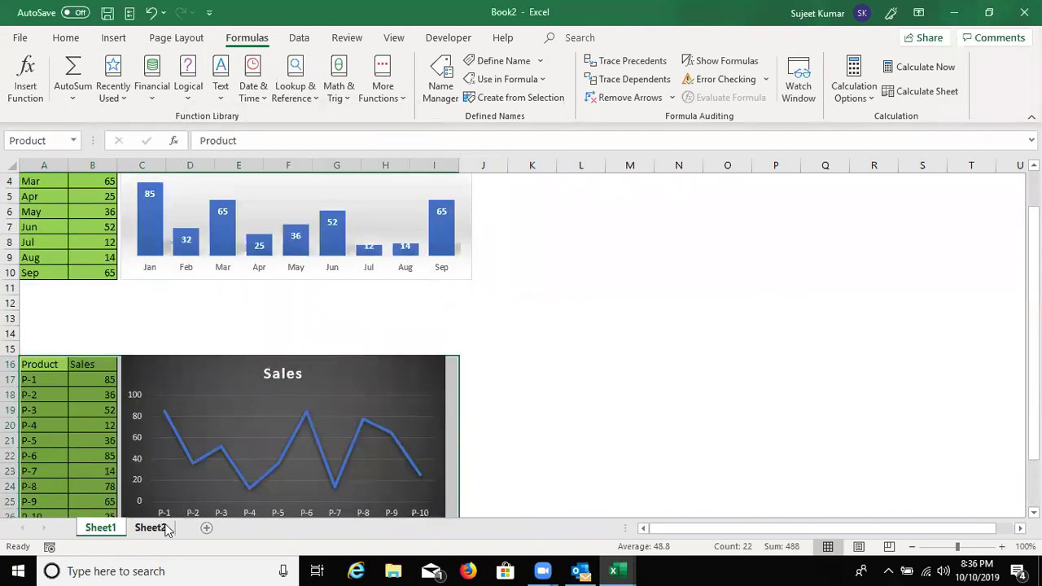
Check the C3 dropdown on Sheet2, then copy the Product block on Sheet1
{"action": "left_click", "coordinate": [152, 527]}
{"action": "left_click", "coordinate": [174, 213]}
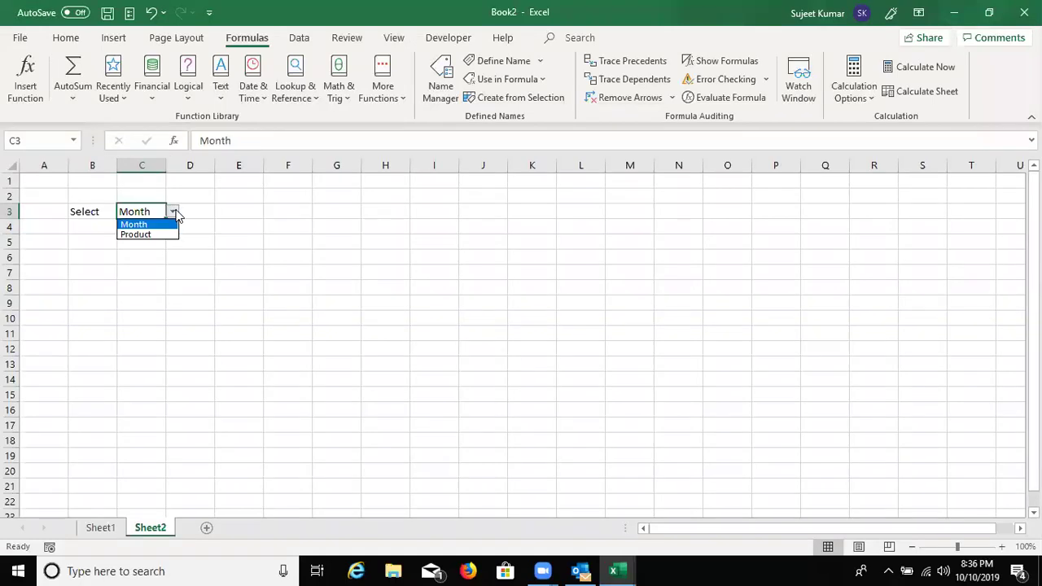
{"action": "left_click", "coordinate": [174, 213]}
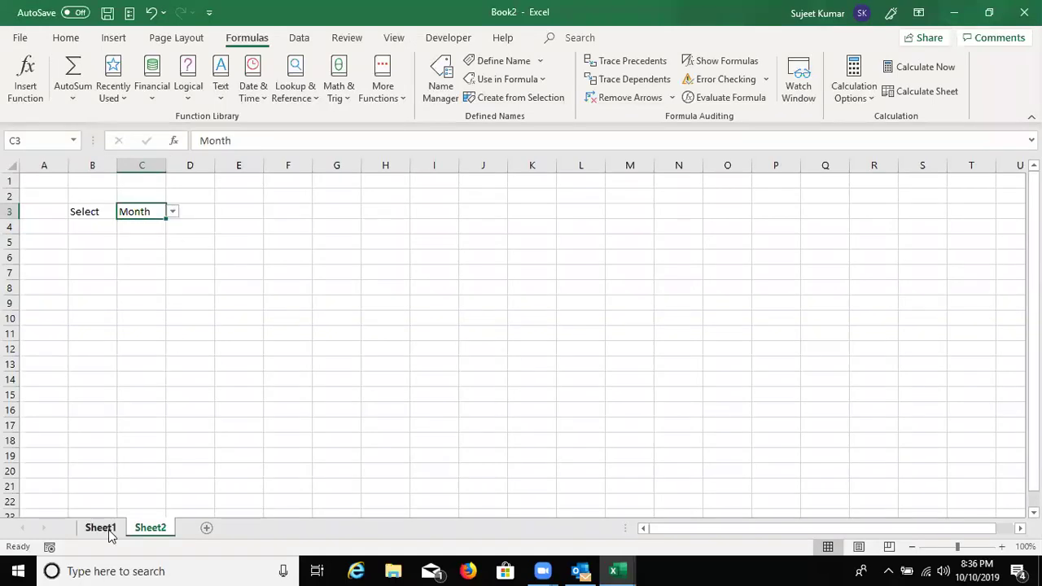
{"action": "left_click", "coordinate": [101, 529]}
{"action": "scroll", "coordinate": [112, 515], "scroll_direction": "down", "scroll_amount": 1}
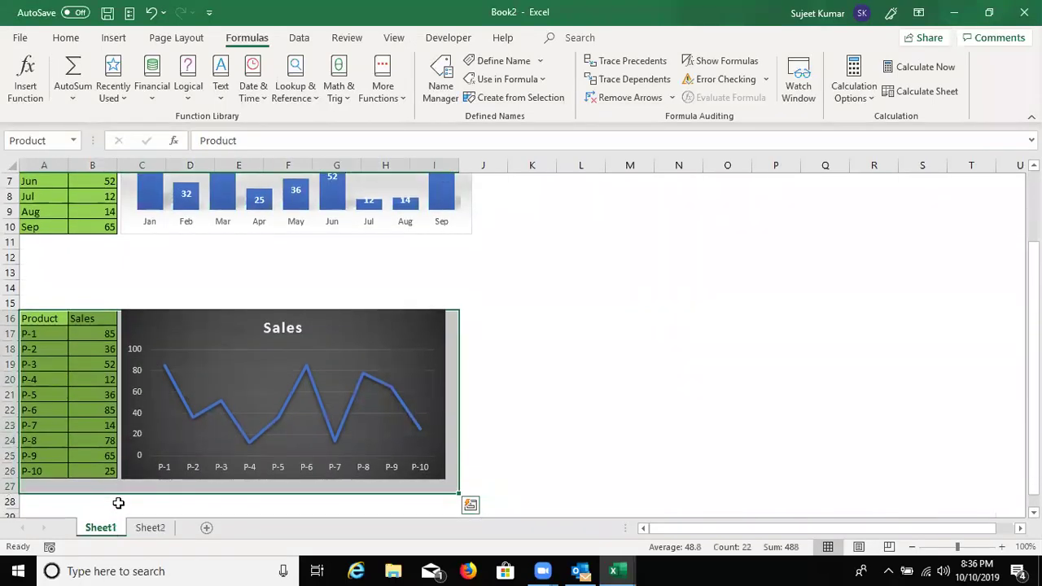
{"action": "key", "text": "ctrl+c"}
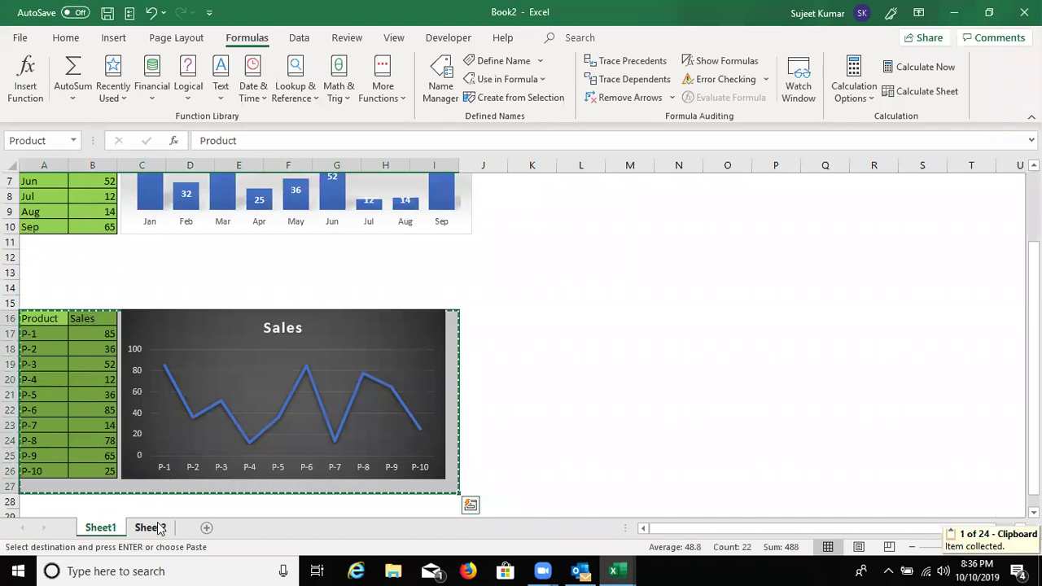
Paste the Product block as a linked picture at B6 on Sheet2 and select its reference
{"action": "left_click", "coordinate": [150, 528]}
{"action": "left_click", "coordinate": [105, 261]}
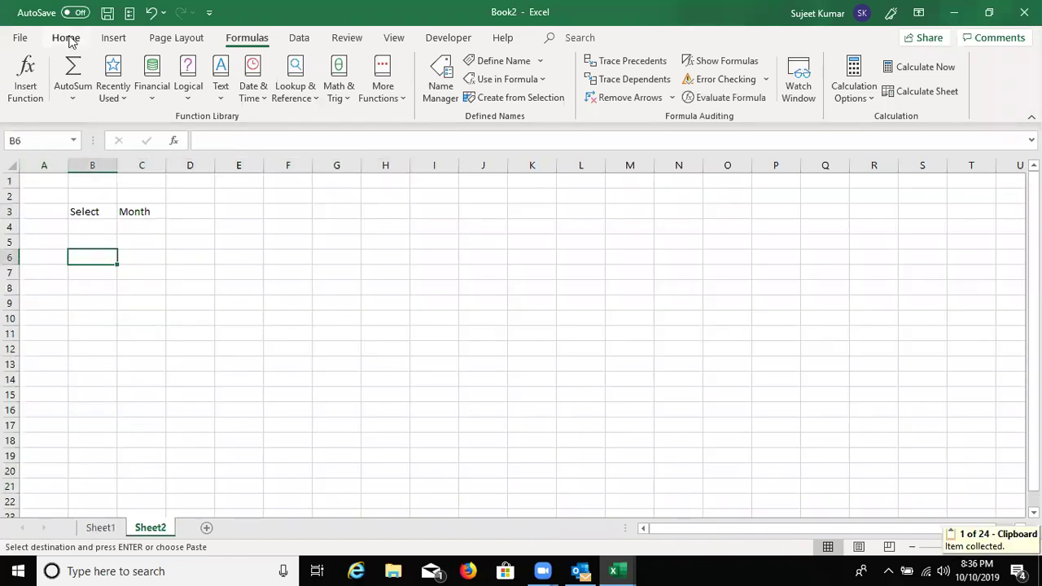
{"action": "scroll", "coordinate": [40, 89], "scroll_direction": "up", "scroll_amount": 3}
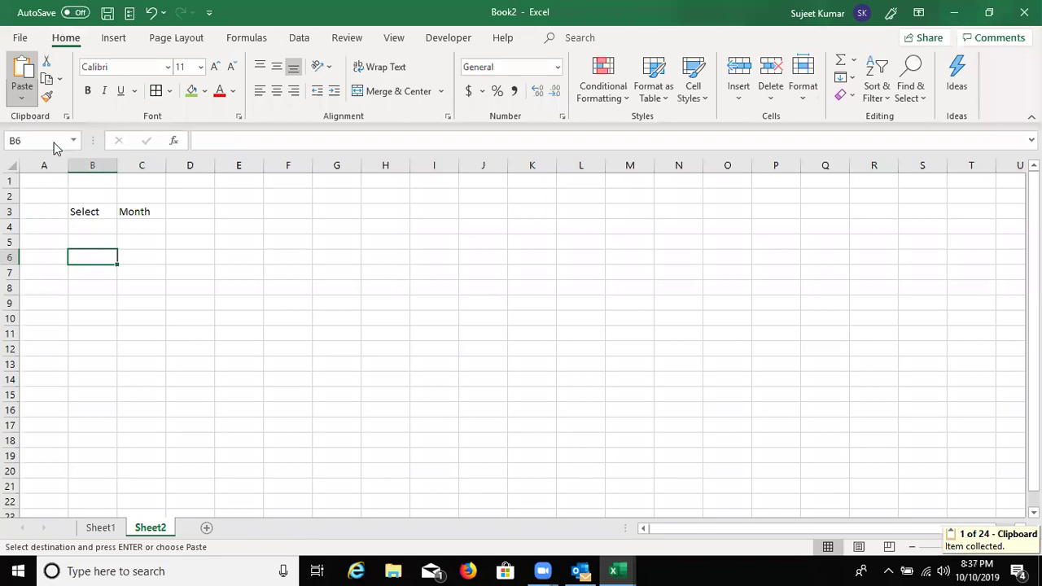
{"action": "left_click", "coordinate": [22, 96]}
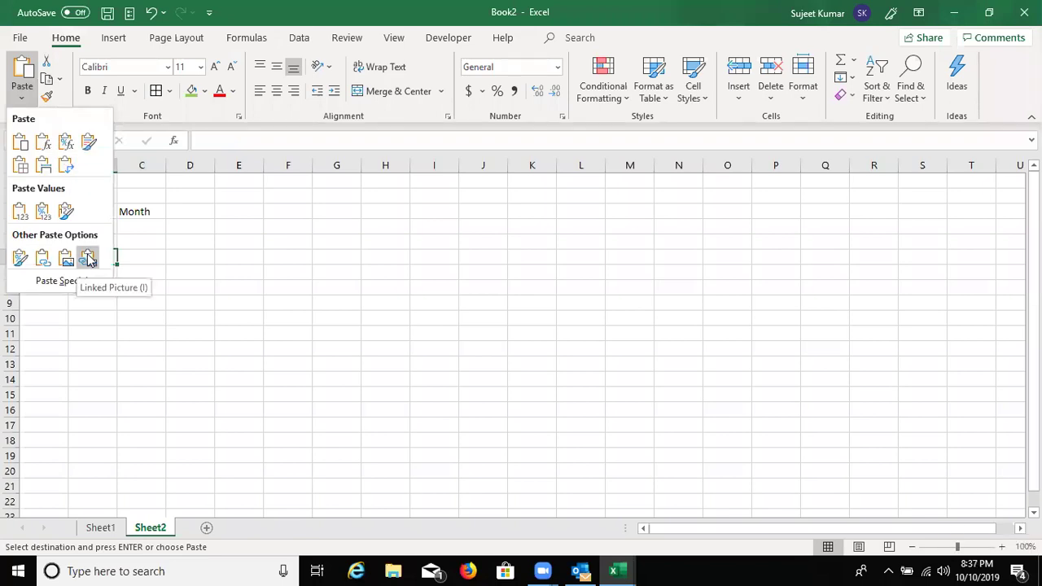
{"action": "left_click", "coordinate": [88, 258]}
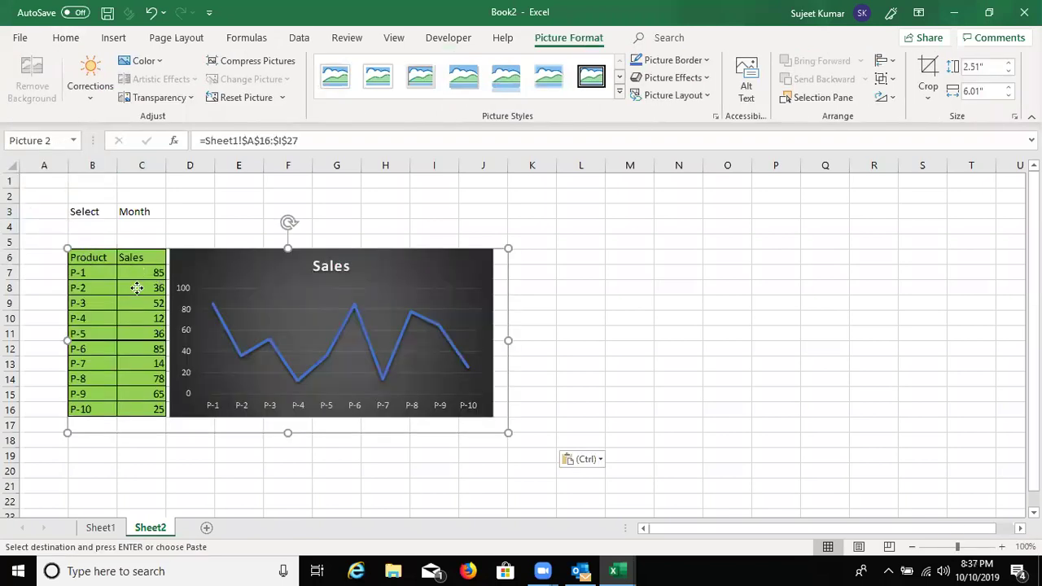
{"action": "left_click_drag", "start_coordinate": [137, 287], "coordinate": [139, 293]}
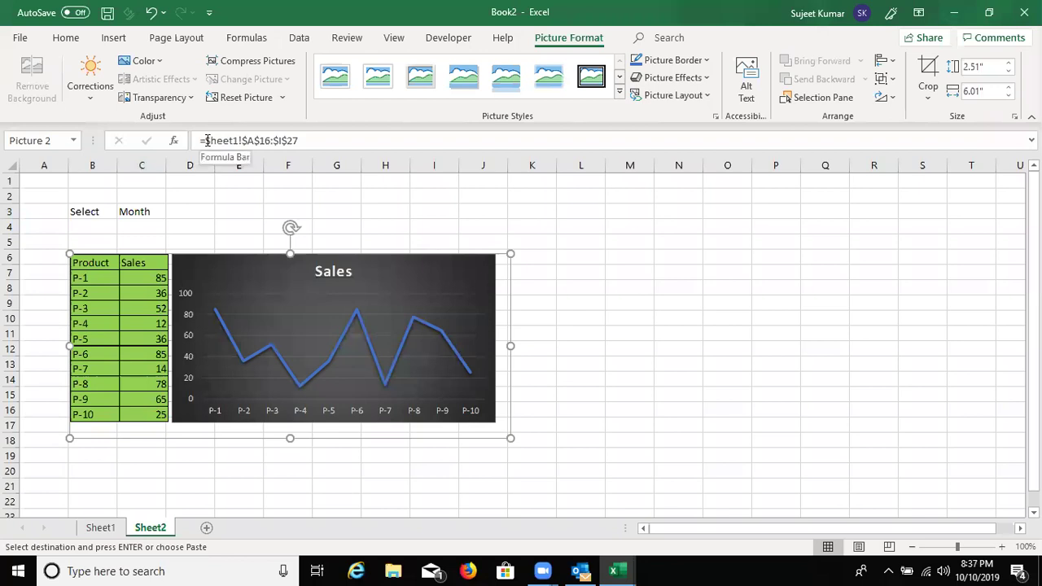
{"action": "left_click", "coordinate": [208, 140]}
{"action": "left_click_drag", "start_coordinate": [204, 140], "coordinate": [361, 157]}
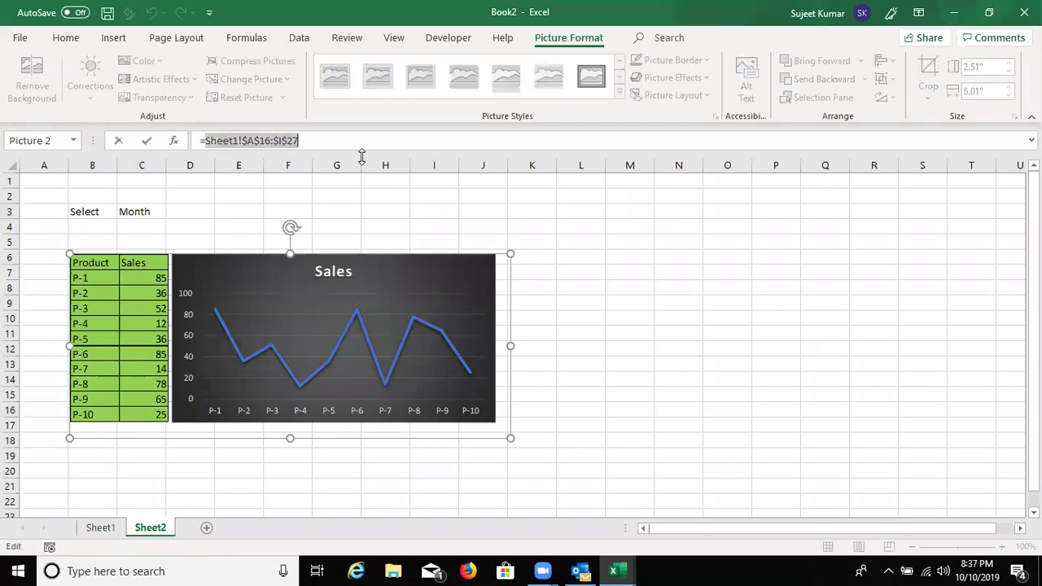
Change the linked picture's source reference to =Month
{"action": "key", "text": "BackSpace"}
{"action": "type", "text": "Month"}
{"action": "key", "text": "Return"}
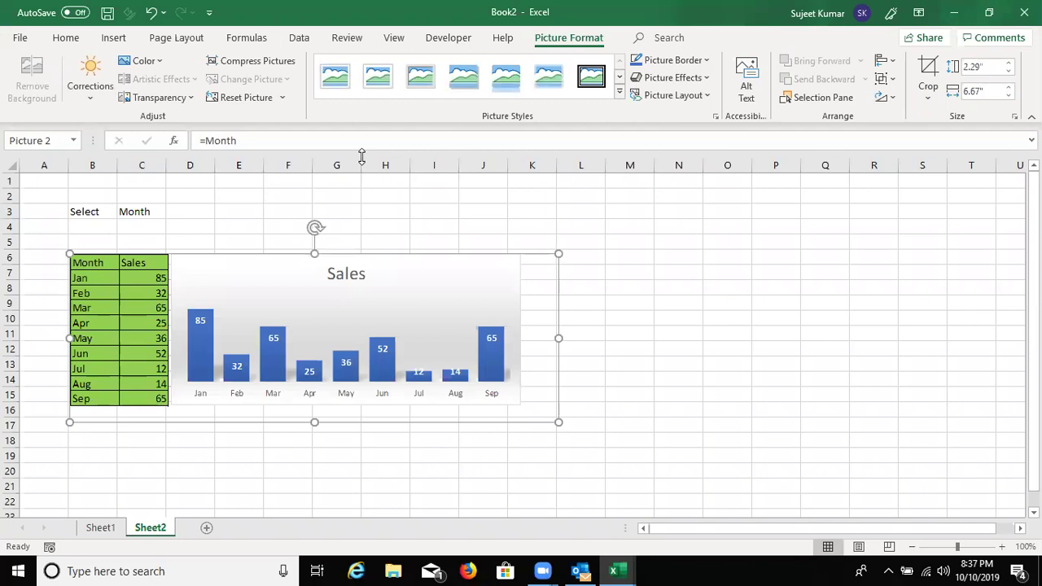
Switch the linked picture's source to the named range =Product
{"action": "double_click", "coordinate": [287, 136]}
{"action": "key", "text": "BackSpace"}
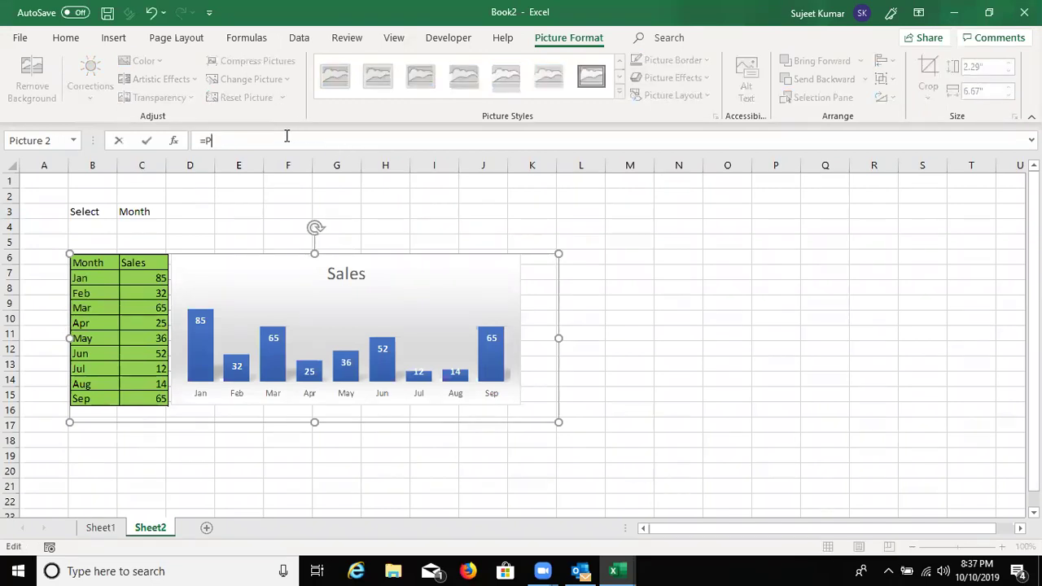
{"action": "type", "text": "roduct"}
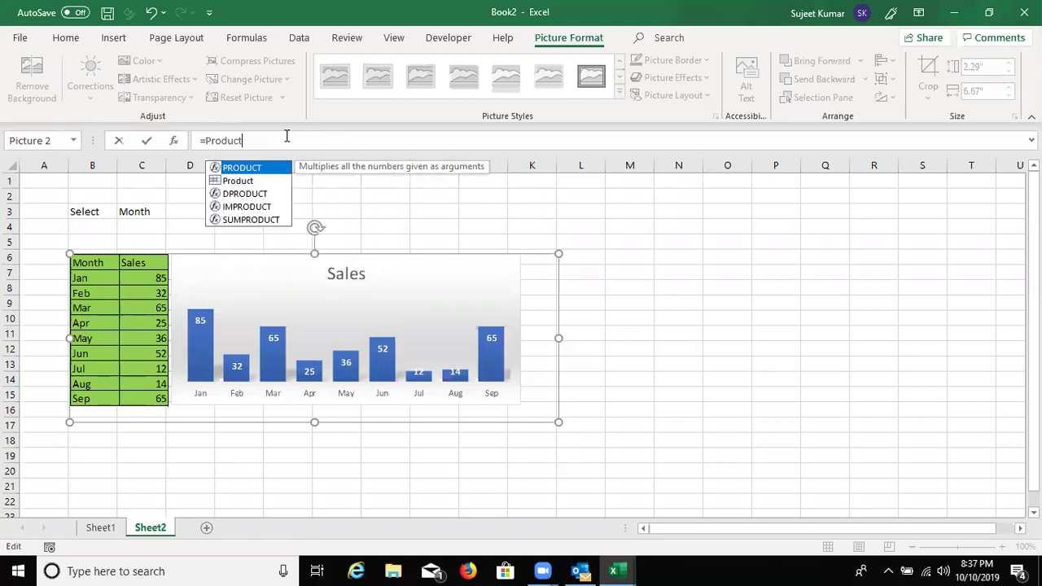
{"action": "key", "text": "Down"}
{"action": "key", "text": "Return"}
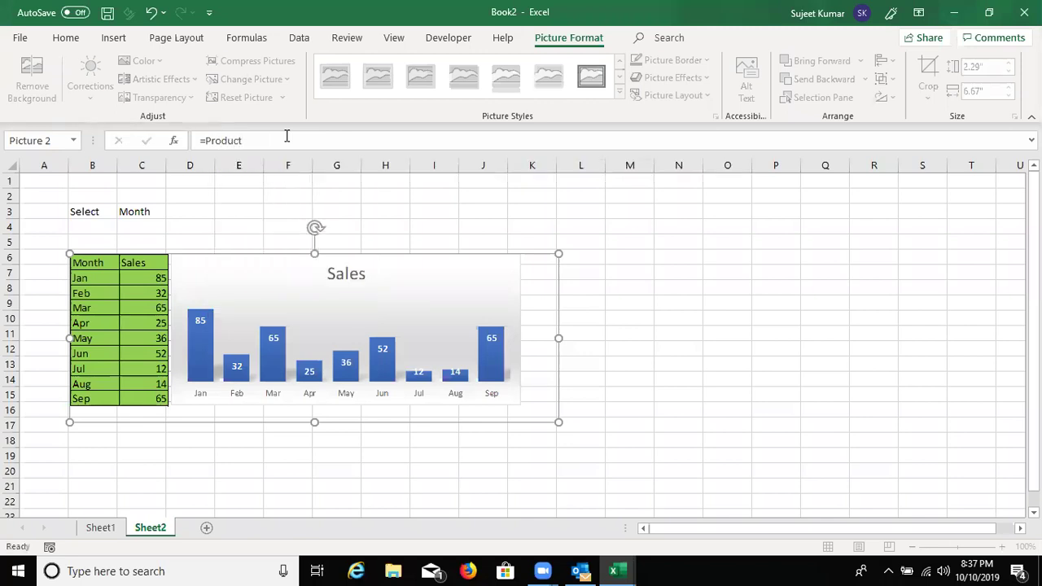
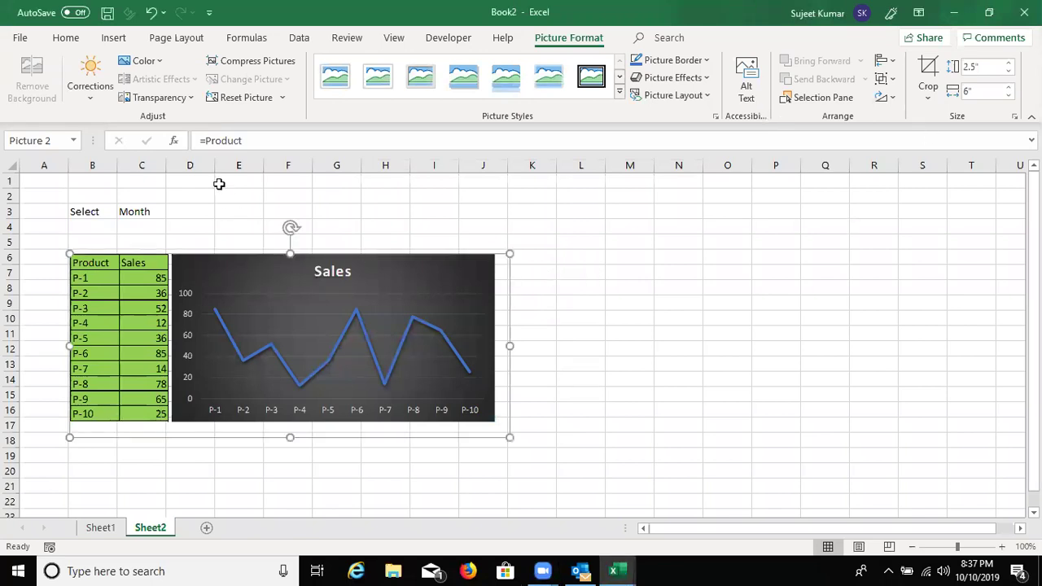
Inspect the chart picture's =Product link and review the list of defined names
{"action": "double_click", "coordinate": [224, 140]}
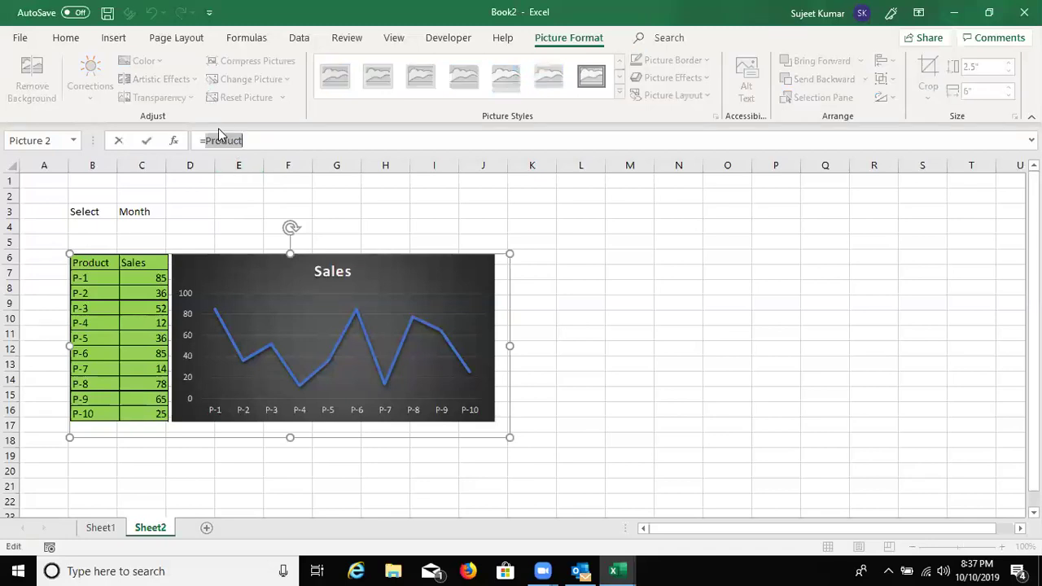
{"action": "key", "text": "Escape"}
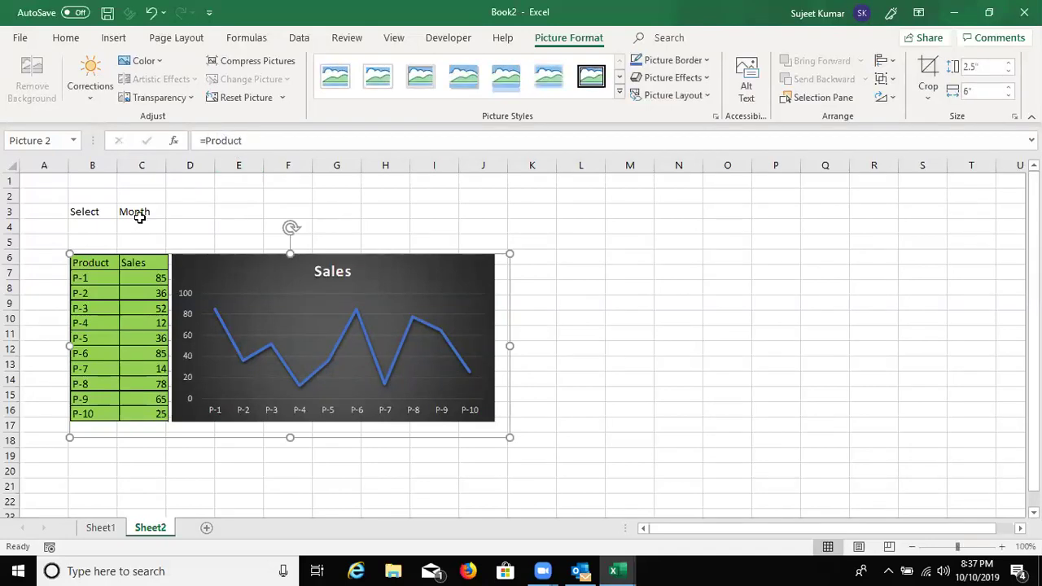
{"action": "left_click", "coordinate": [138, 211]}
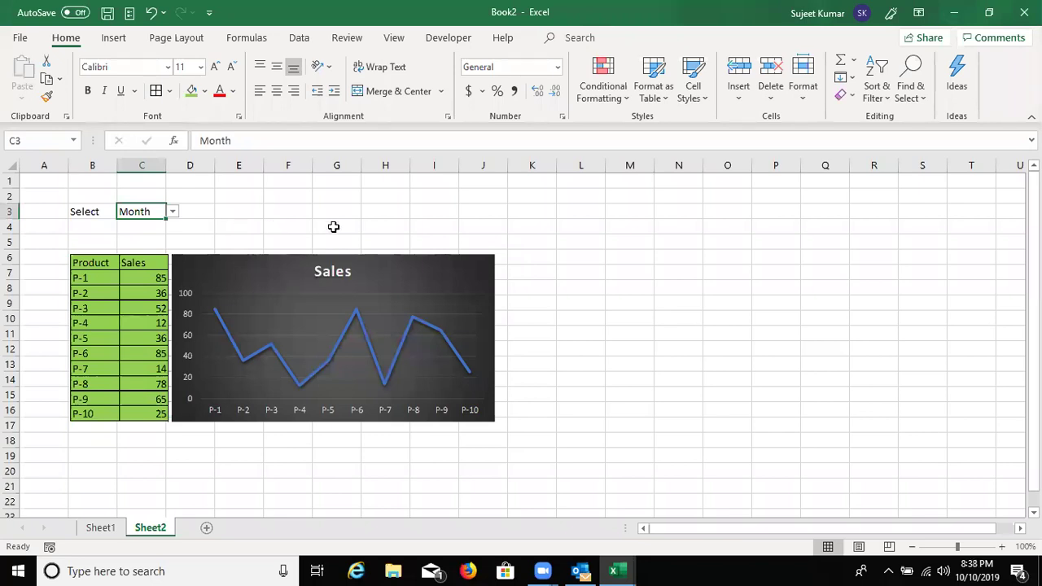
{"action": "left_click", "coordinate": [334, 226]}
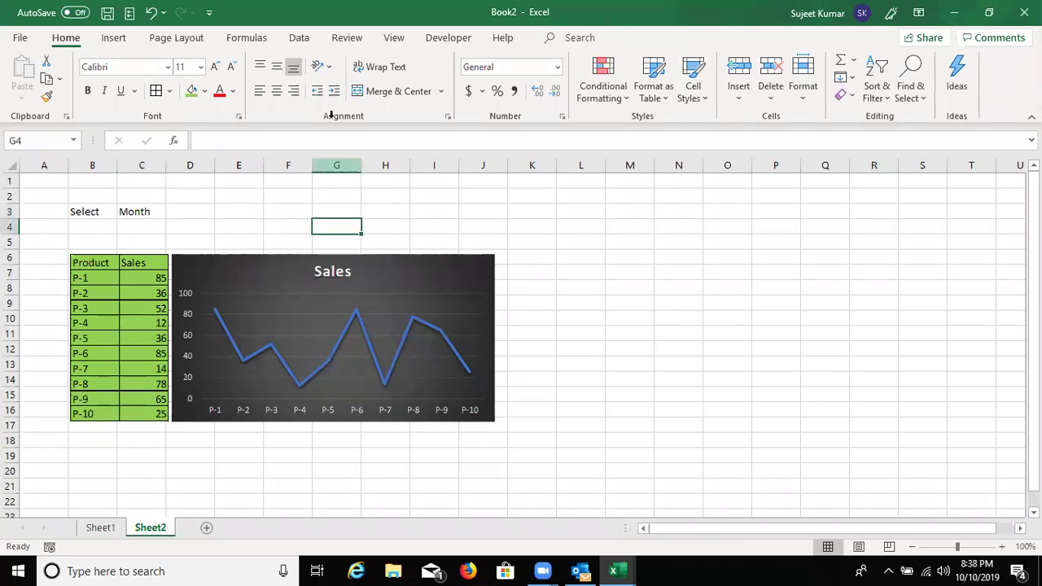
{"action": "left_click", "coordinate": [243, 38]}
{"action": "left_click", "coordinate": [457, 99]}
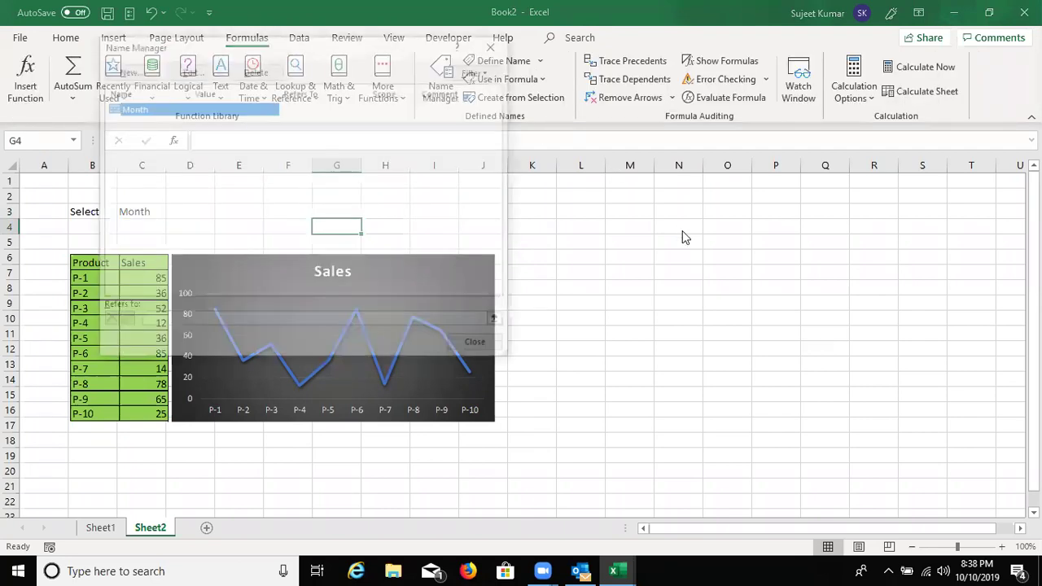
{"action": "left_click_drag", "start_coordinate": [273, 53], "coordinate": [654, 112]}
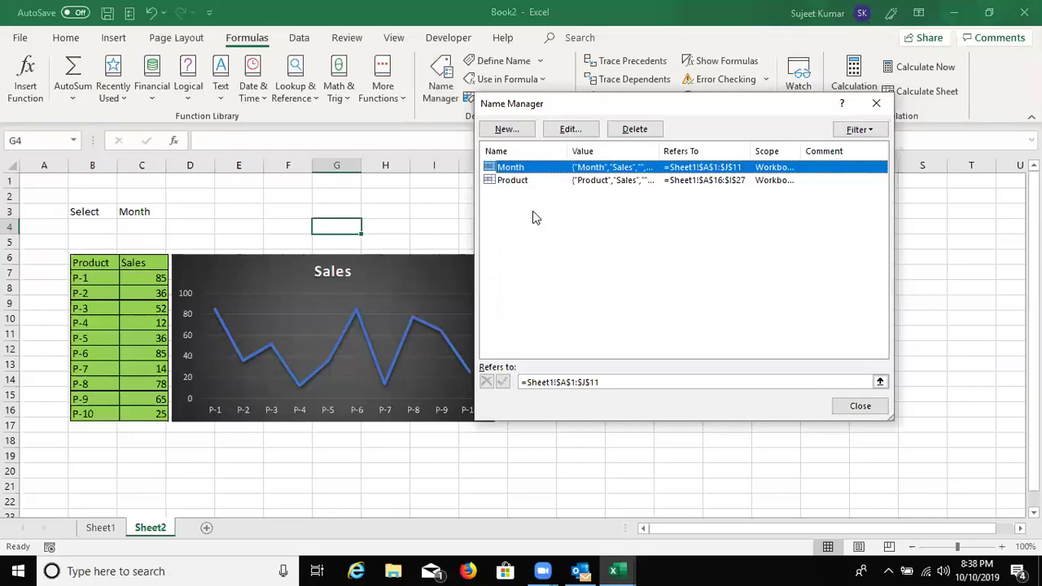
{"action": "left_click", "coordinate": [876, 102]}
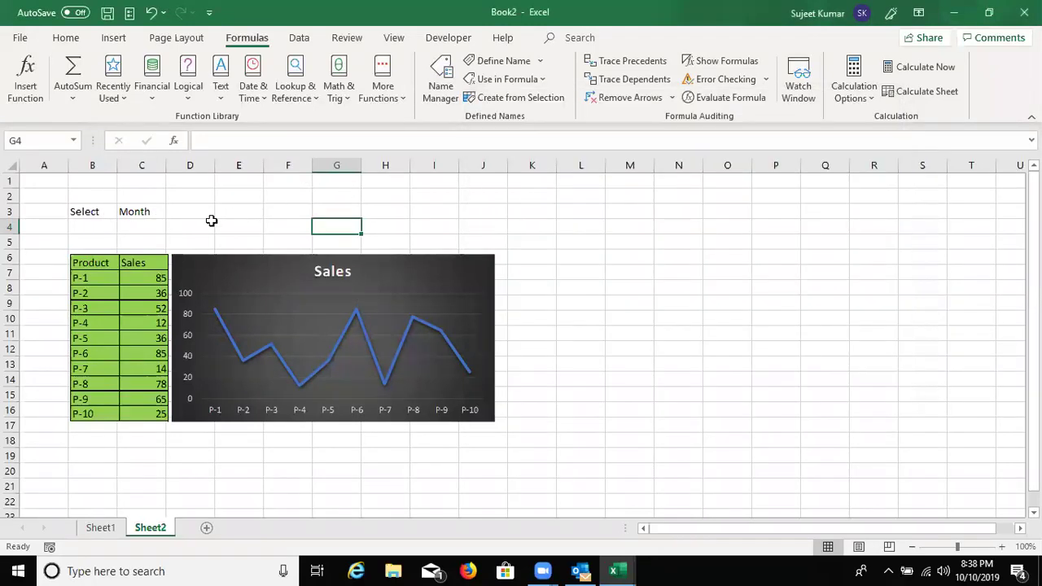
Enter =SUM(INDIRECT(C3)) in D3, accepting Excel's correction, so it totals 386 for Month
{"action": "left_click", "coordinate": [202, 214]}
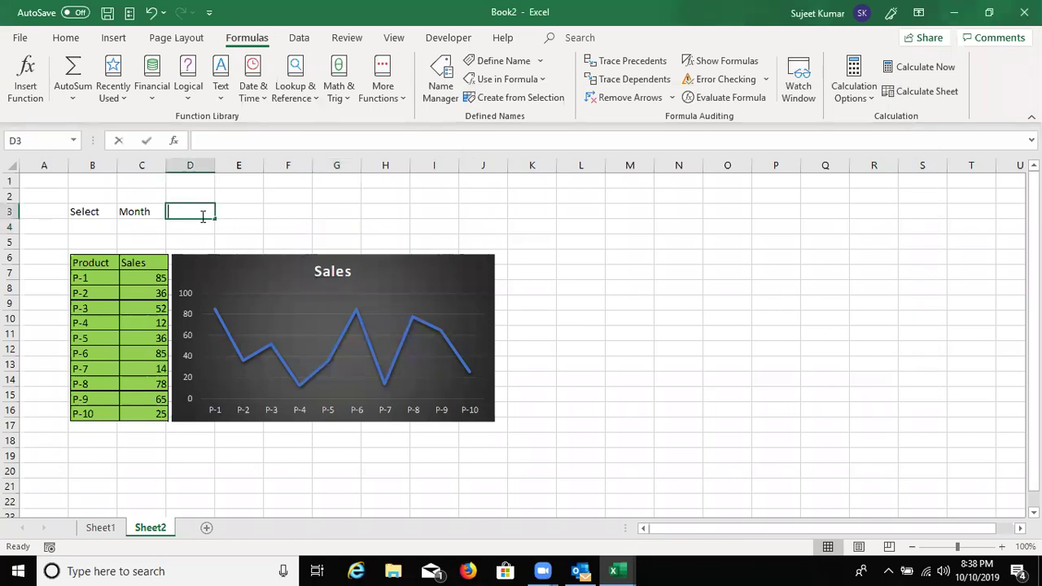
{"action": "type", "text": "=i"}
{"action": "key", "text": "BackSpace"}
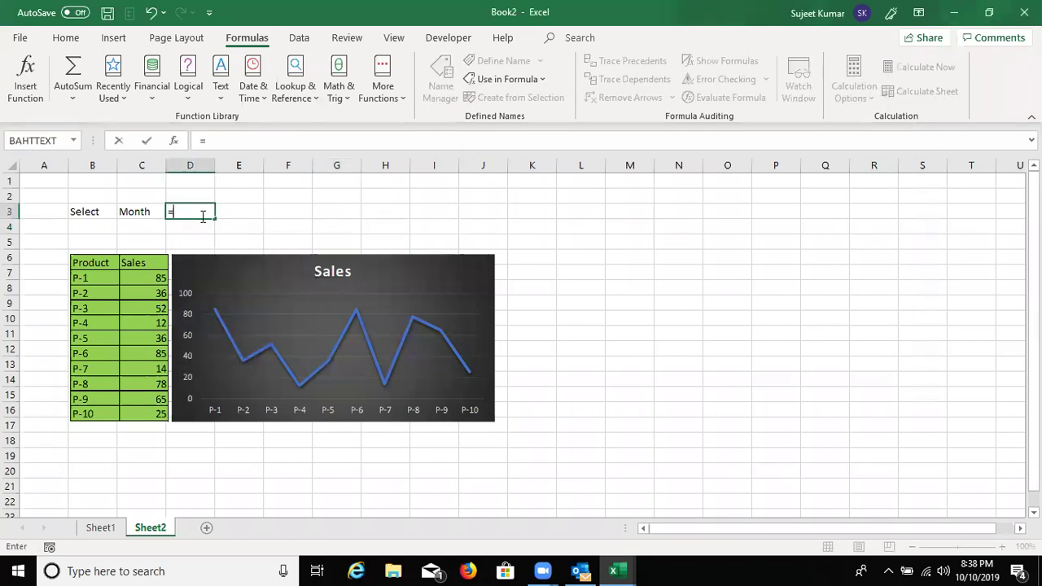
{"action": "key", "text": "BackSpace"}
{"action": "type", "text": "=sum"}
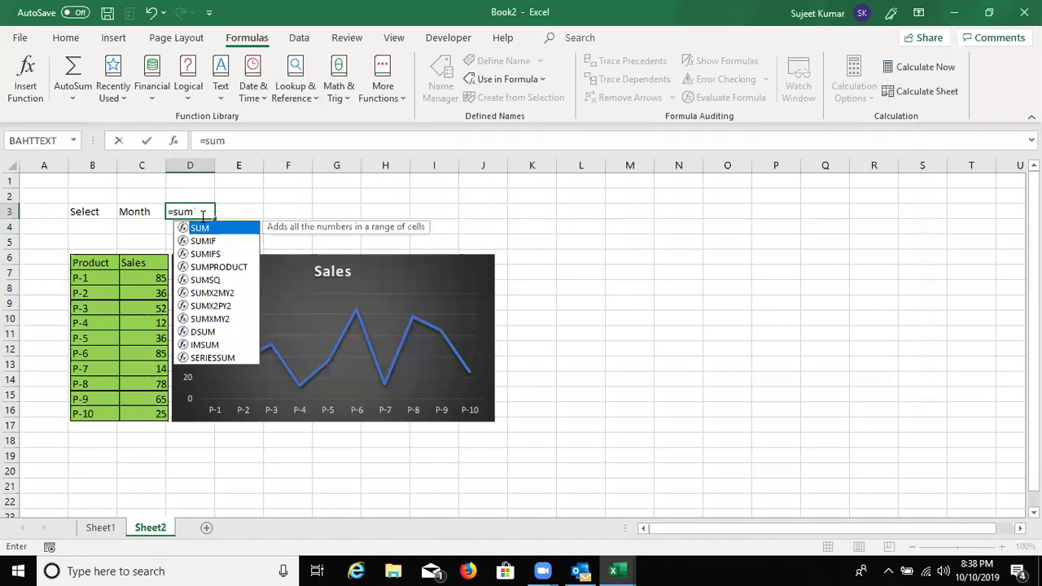
{"action": "key", "text": "Tab"}
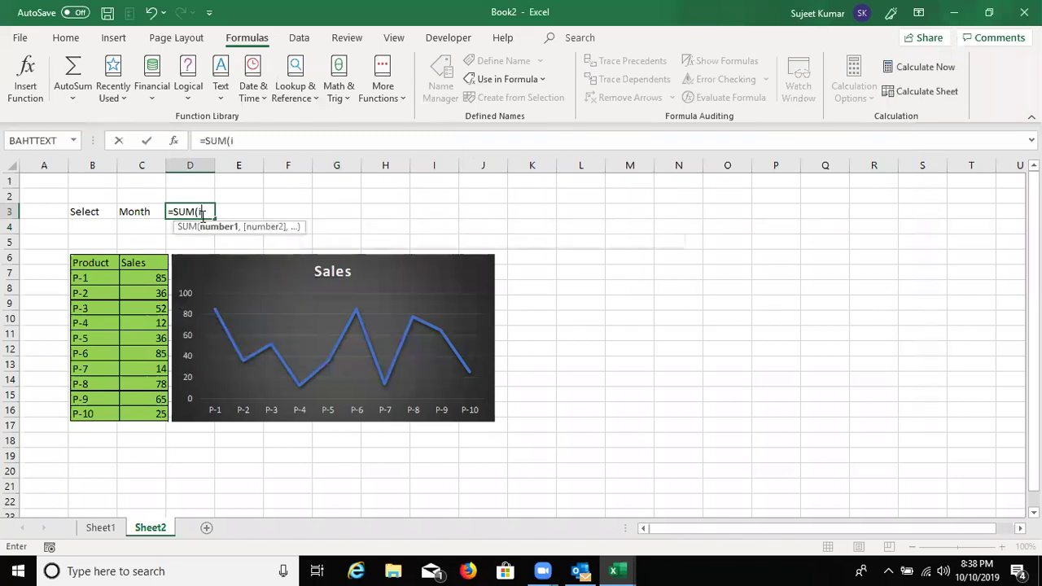
{"action": "type", "text": "in"}
{"action": "key", "text": "Down"}
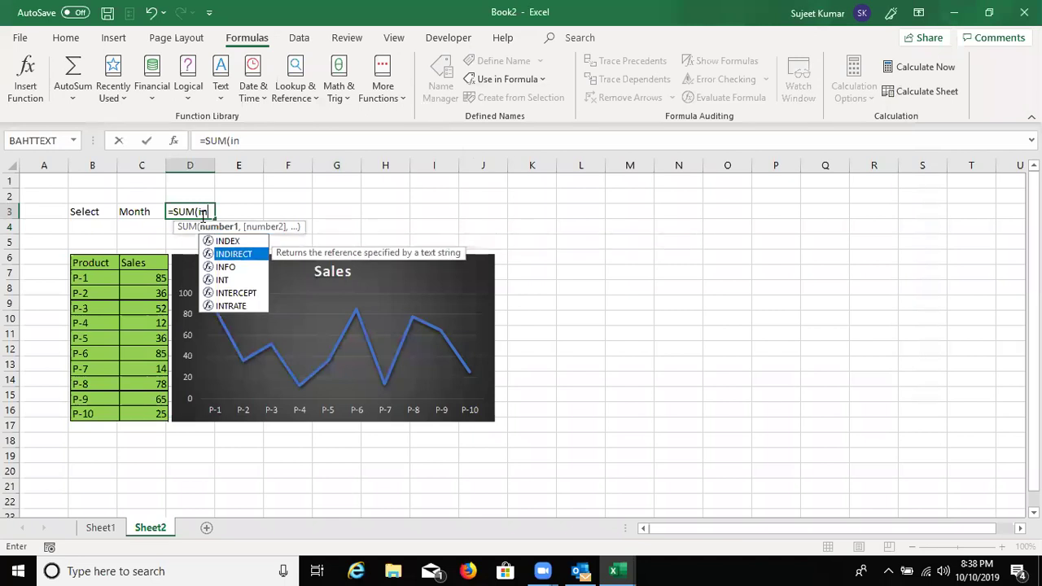
{"action": "key", "text": "Tab"}
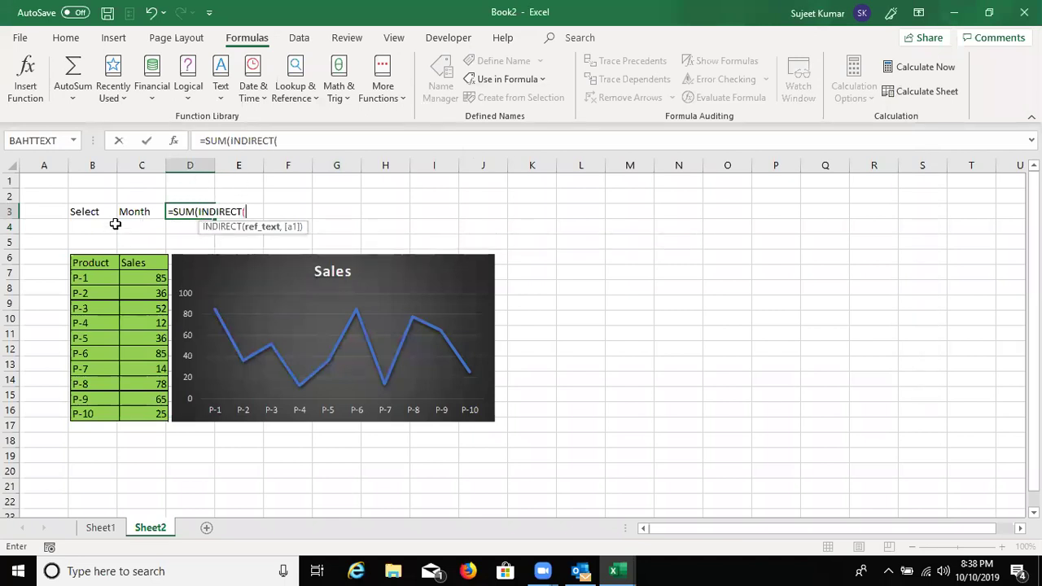
{"action": "left_click", "coordinate": [128, 215]}
{"action": "type", "text": ")"}
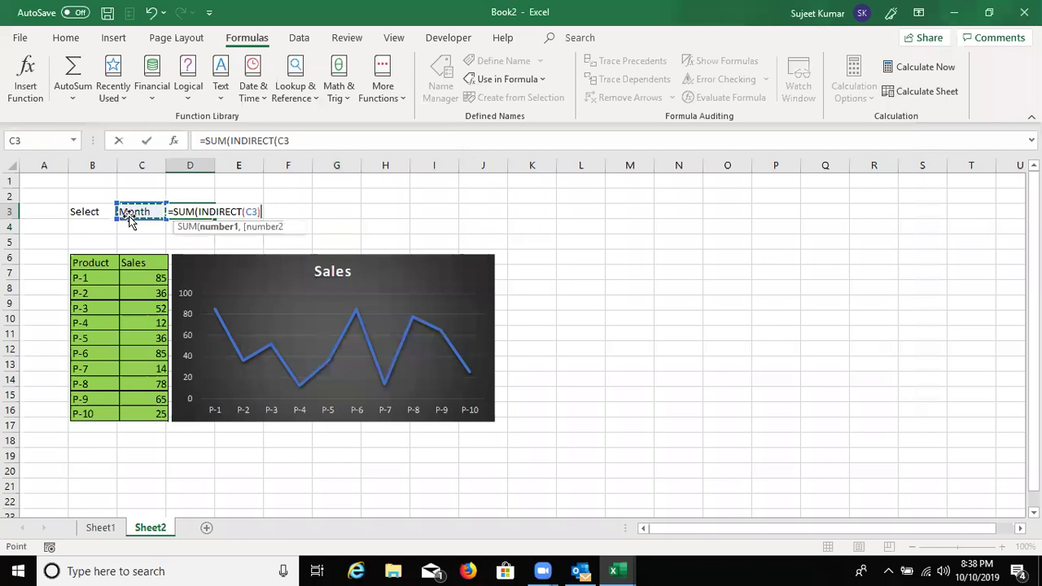
{"action": "key", "text": "Return"}
{"action": "left_click", "coordinate": [496, 343]}
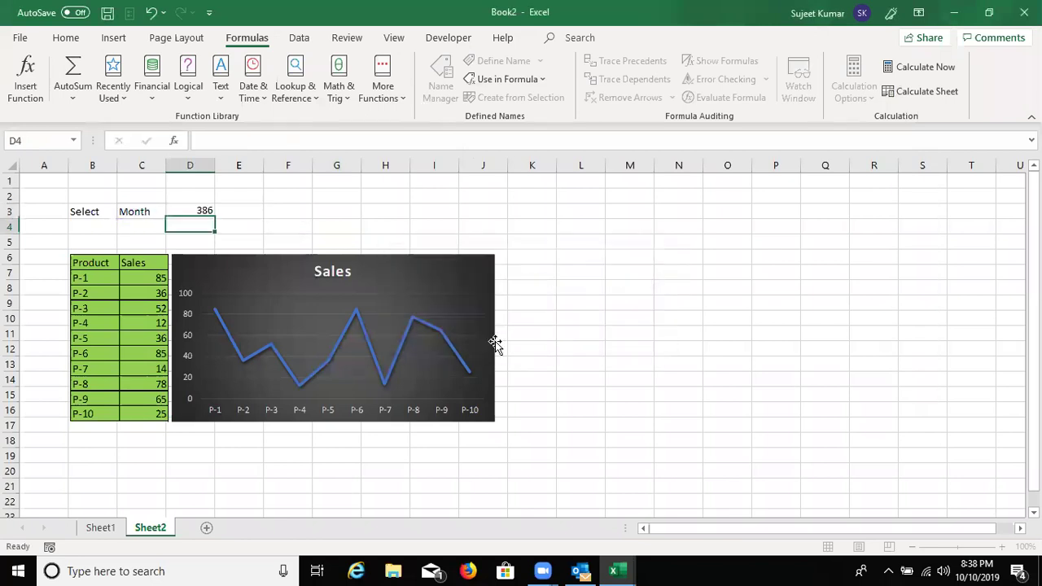
{"action": "left_click", "coordinate": [200, 212]}
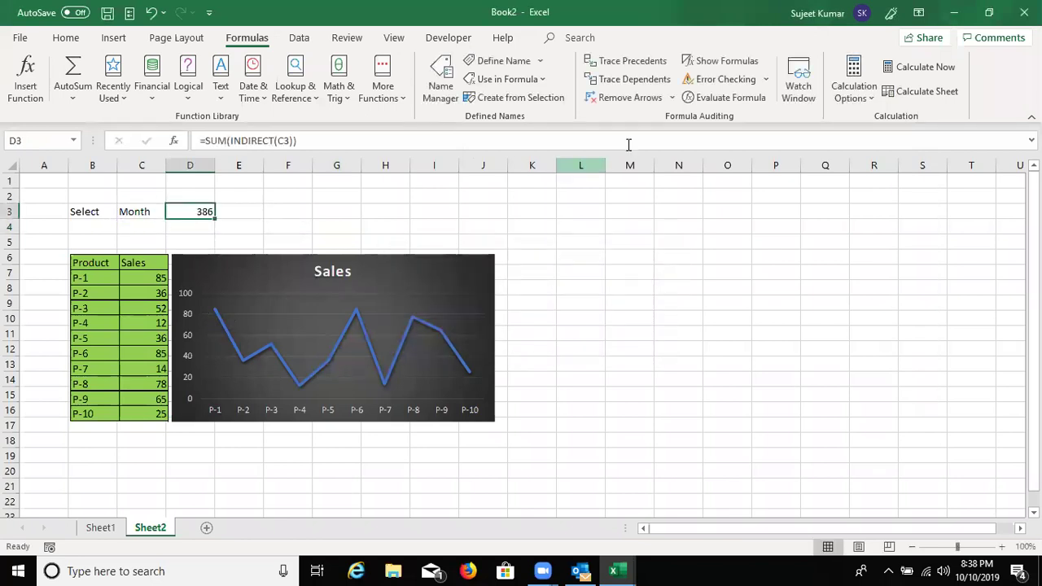
{"action": "left_click", "coordinate": [724, 98]}
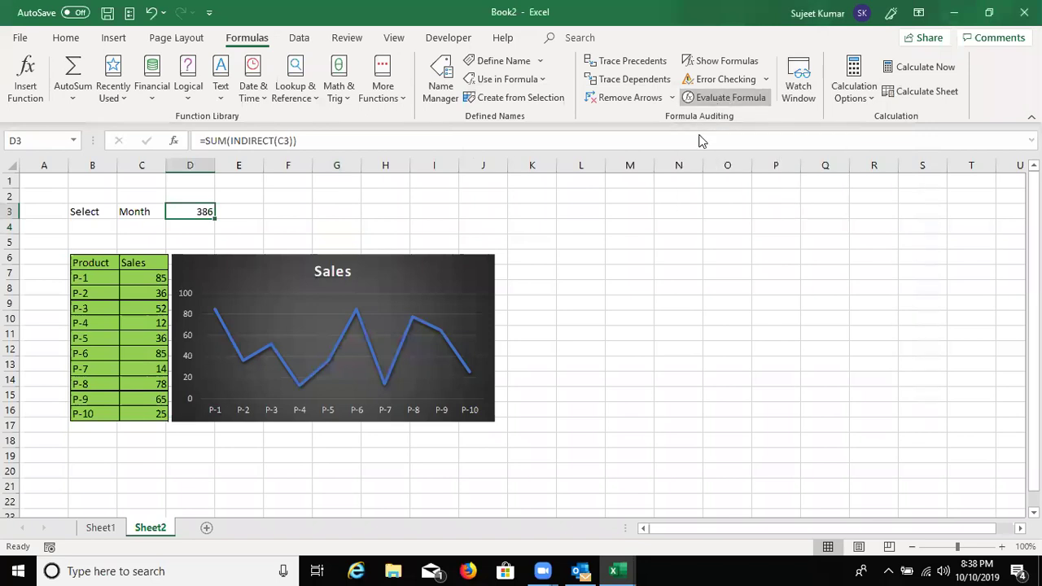
Step D3's formula through C3 to Month, then Sheet1!$A$1:$J$11, and close the evaluation
{"action": "left_click", "coordinate": [654, 347]}
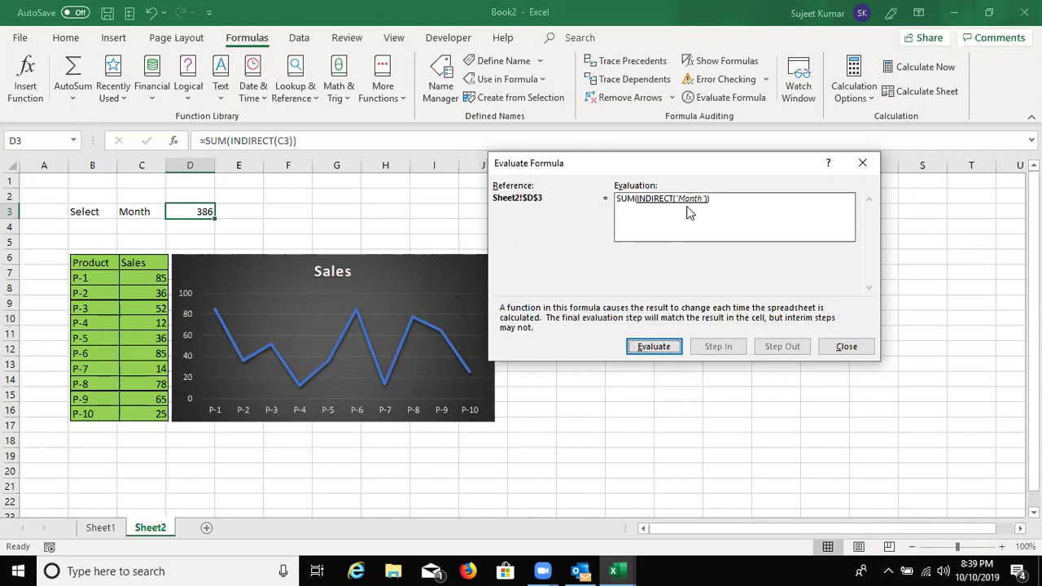
{"action": "left_click", "coordinate": [671, 348]}
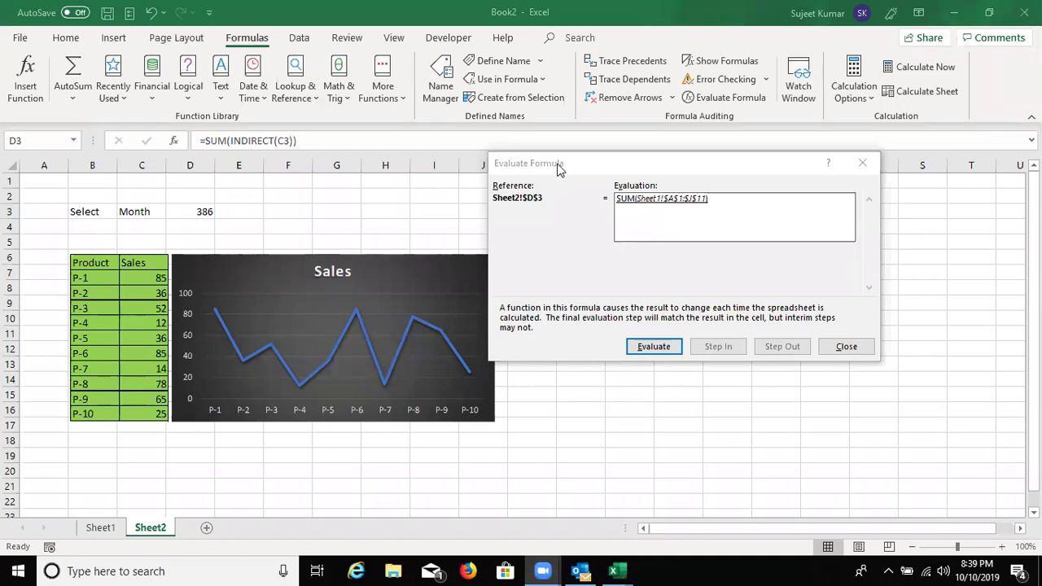
{"action": "left_click_drag", "start_coordinate": [559, 167], "coordinate": [429, 98]}
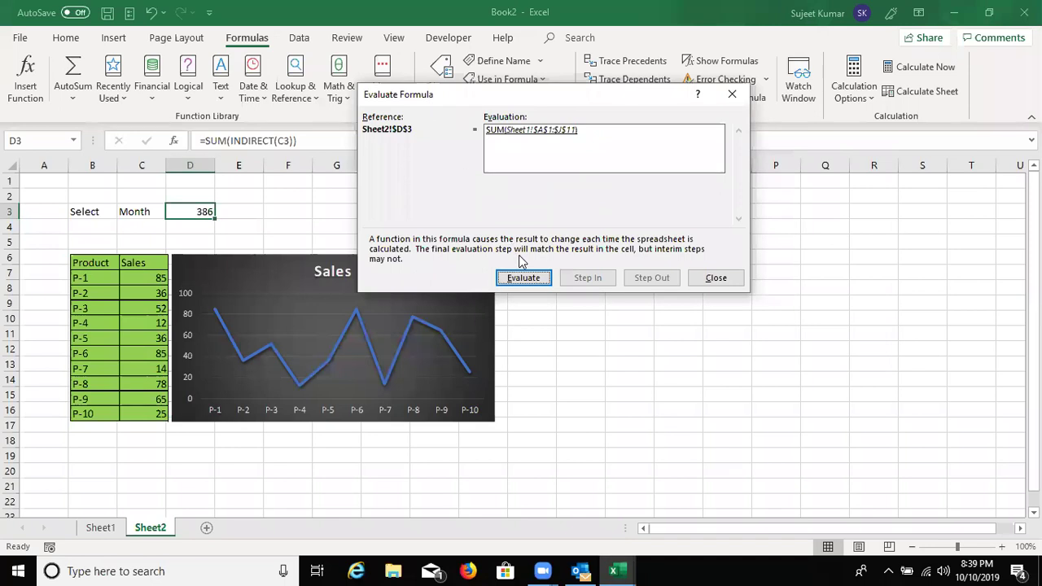
{"action": "left_click", "coordinate": [720, 279]}
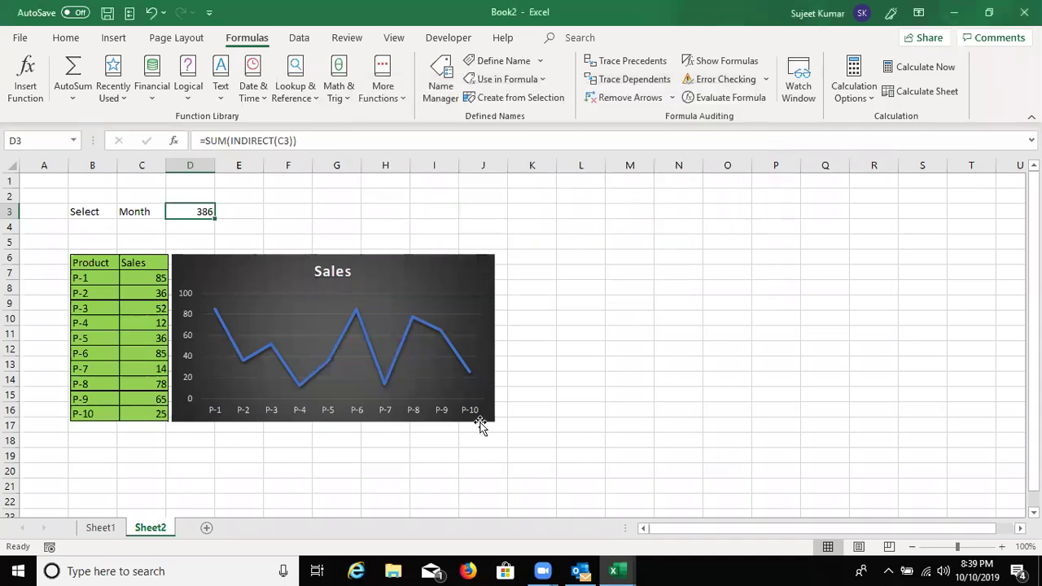
Type the text B3 into B19 and put =B3 in C19 for comparison
{"action": "left_click", "coordinate": [86, 473]}
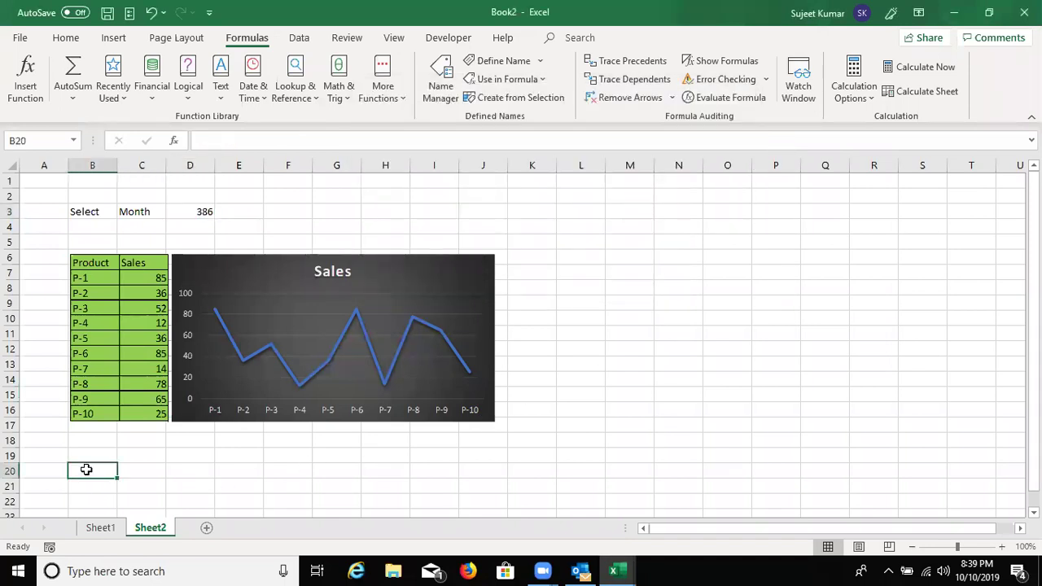
{"action": "left_click", "coordinate": [85, 212]}
{"action": "left_click", "coordinate": [111, 461]}
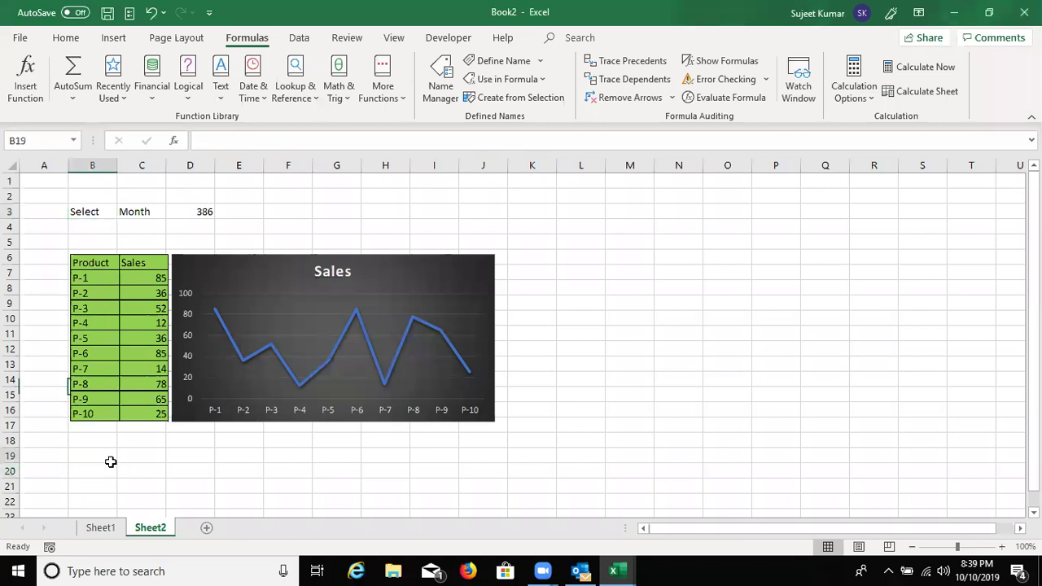
{"action": "type", "text": "B"}
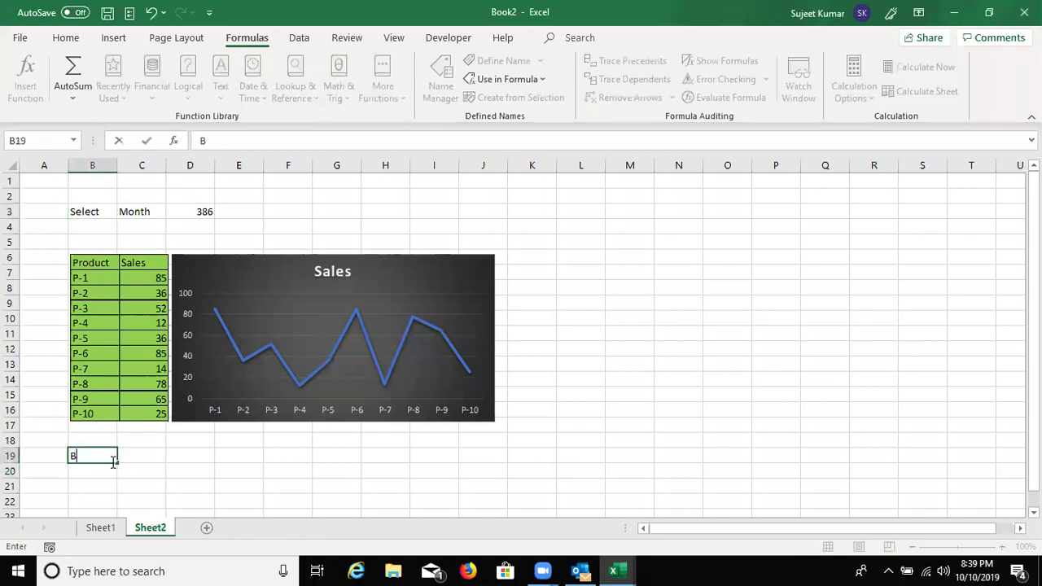
{"action": "type", "text": "3"}
{"action": "key", "text": "Return"}
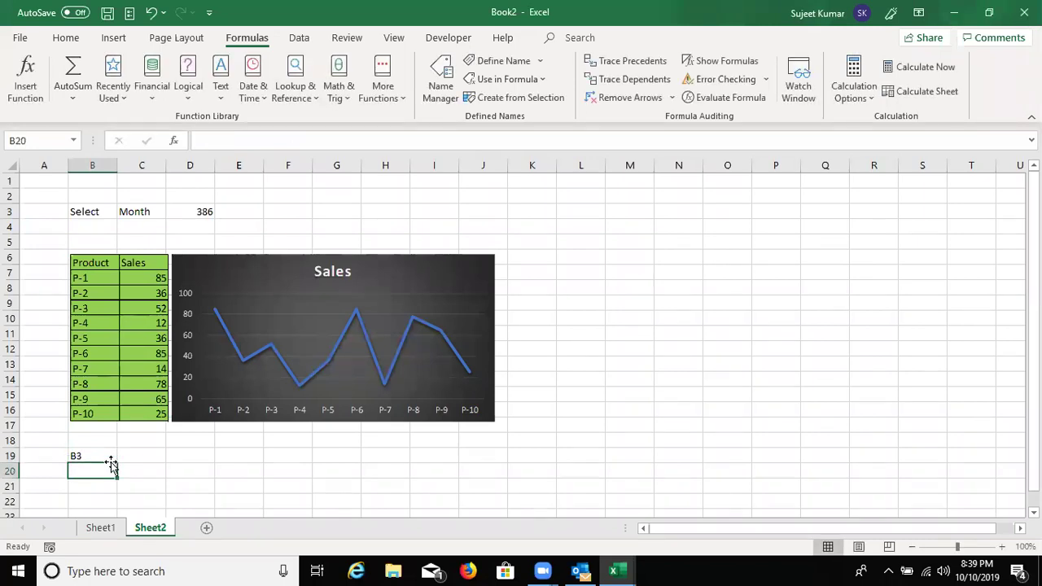
{"action": "key", "text": "Up"}
{"action": "key", "text": "Right"}
{"action": "type", "text": "="}
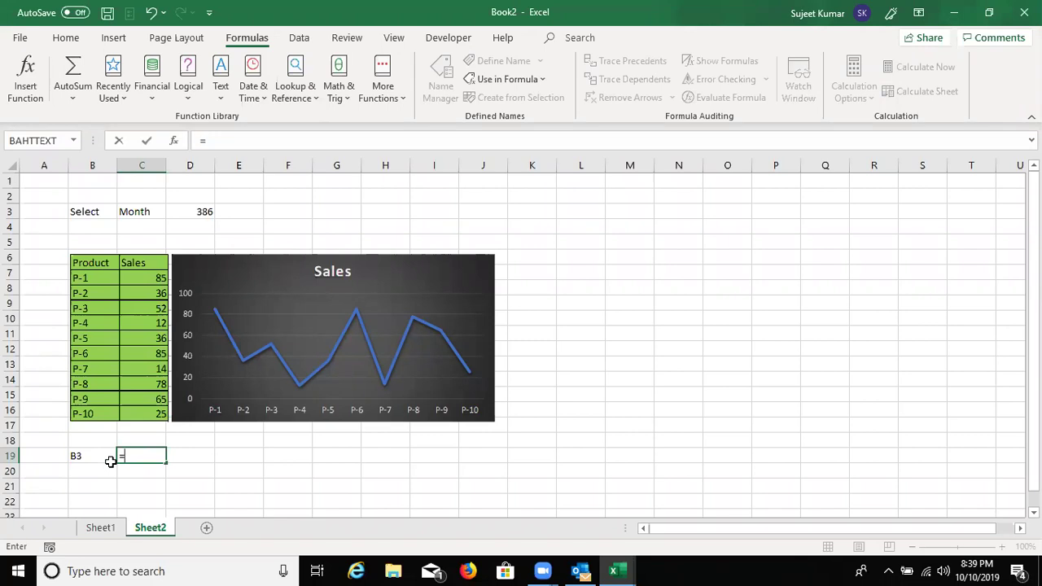
{"action": "type", "text": "b3"}
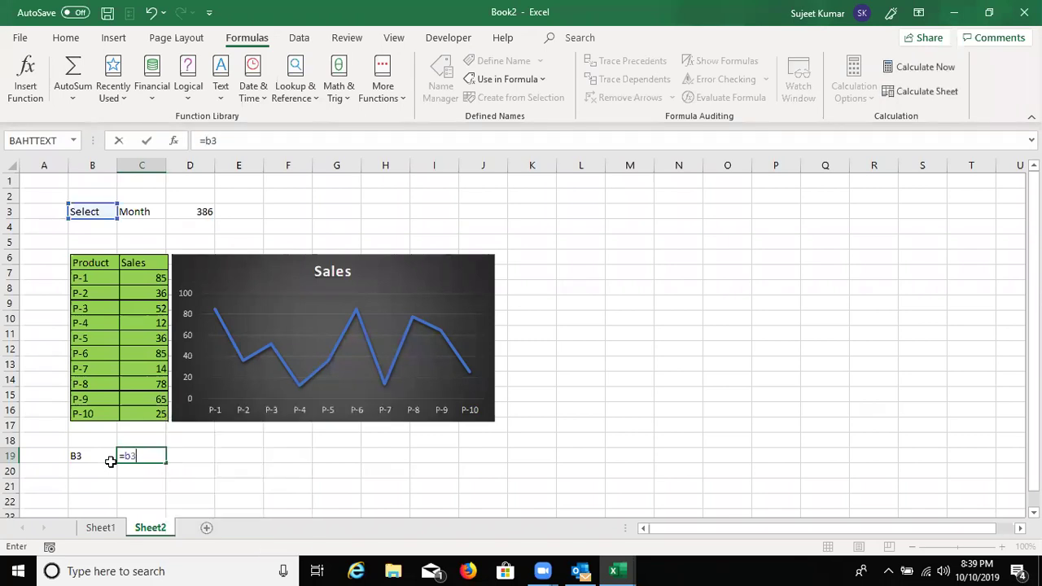
{"action": "key", "text": "ctrl+Return"}
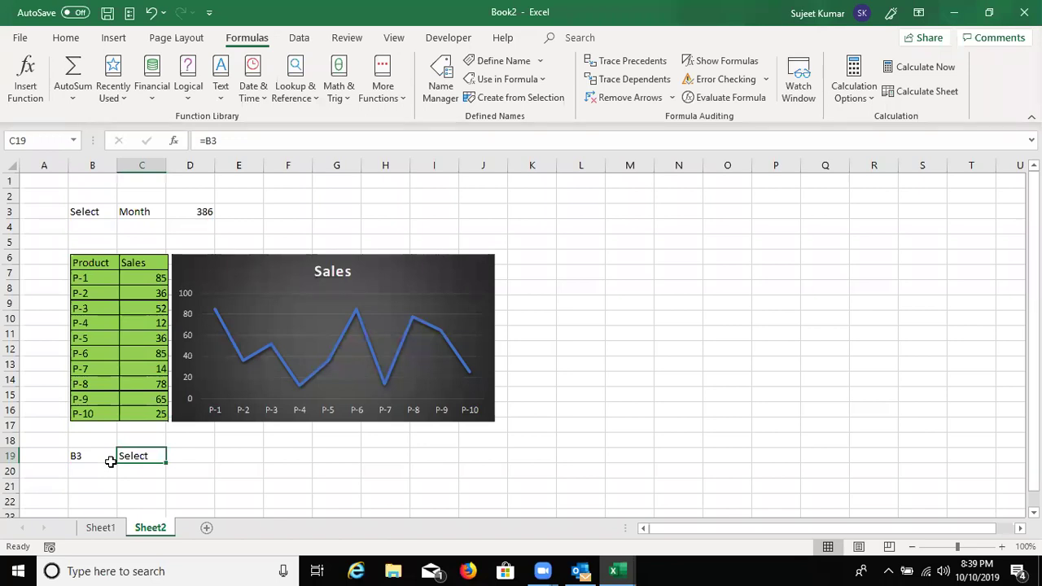
Enter =INDIRECT(B19) in B20 so it returns Select from B3
{"action": "left_click", "coordinate": [111, 462]}
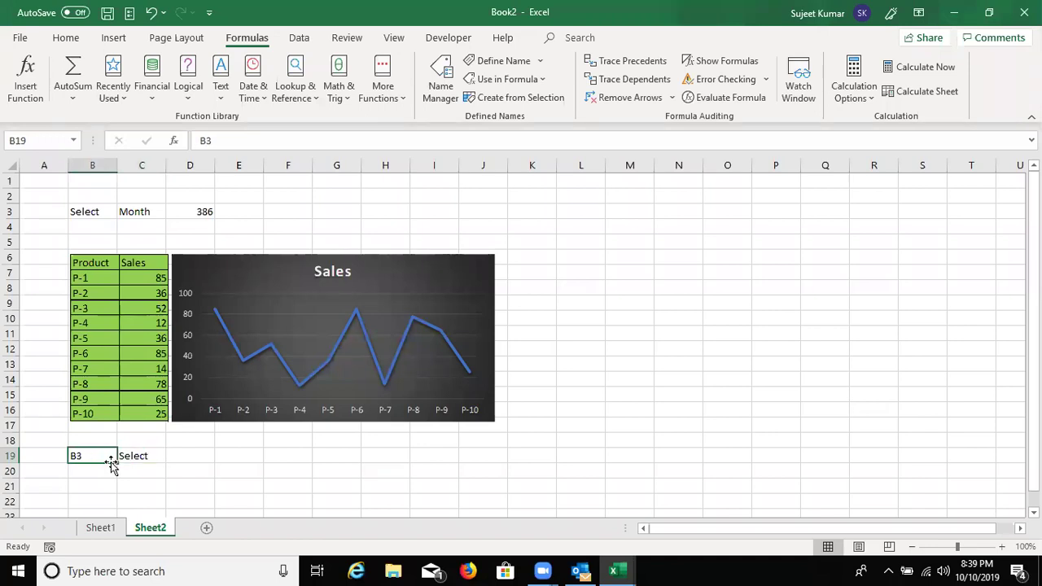
{"action": "key", "text": "Return"}
{"action": "type", "text": "=ind"}
{"action": "key", "text": "Down"}
{"action": "key", "text": "Tab"}
{"action": "left_click", "coordinate": [110, 462]}
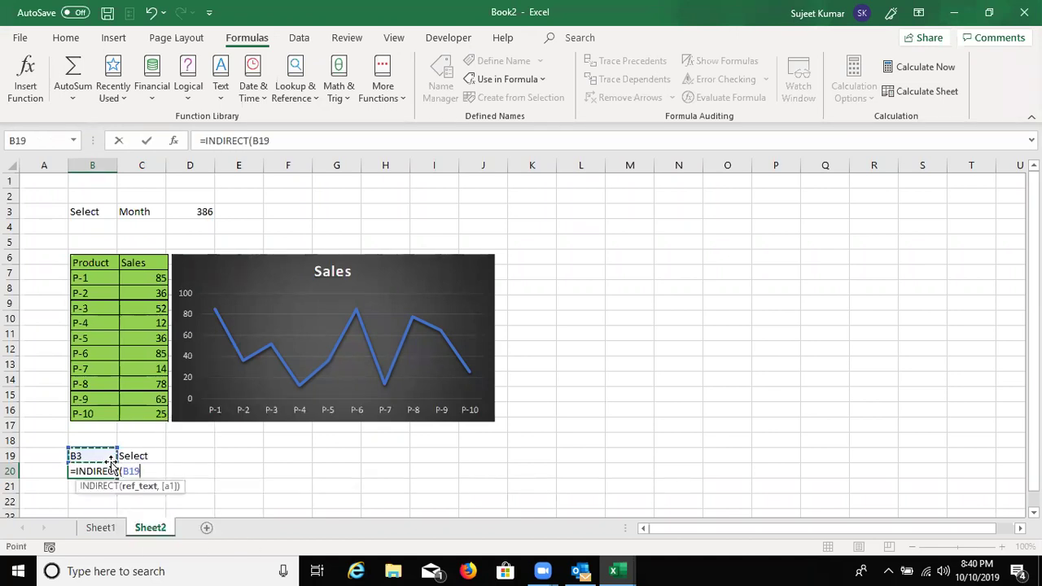
{"action": "type", "text": ")"}
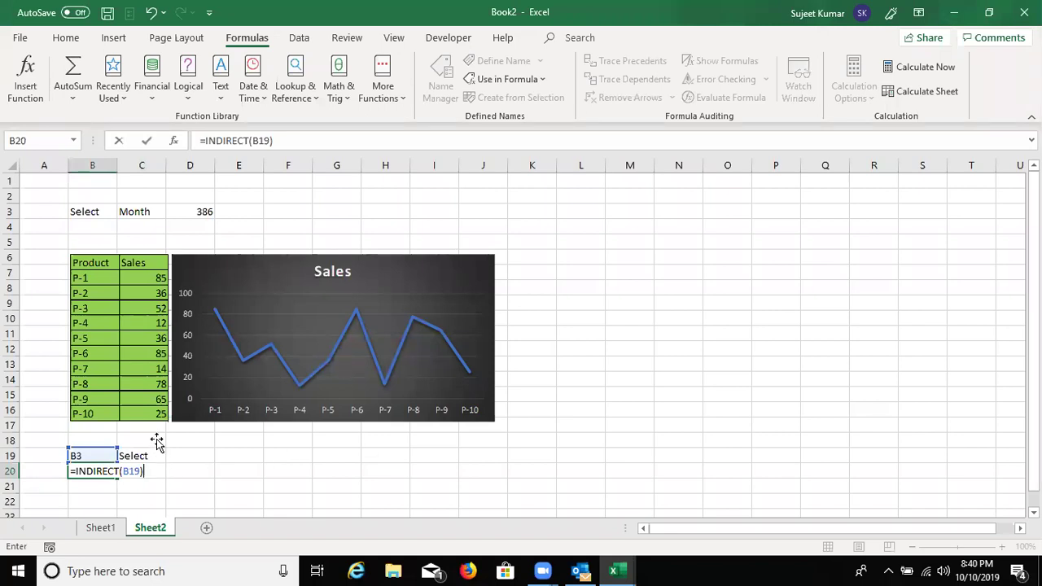
{"action": "key", "text": "ctrl+Return"}
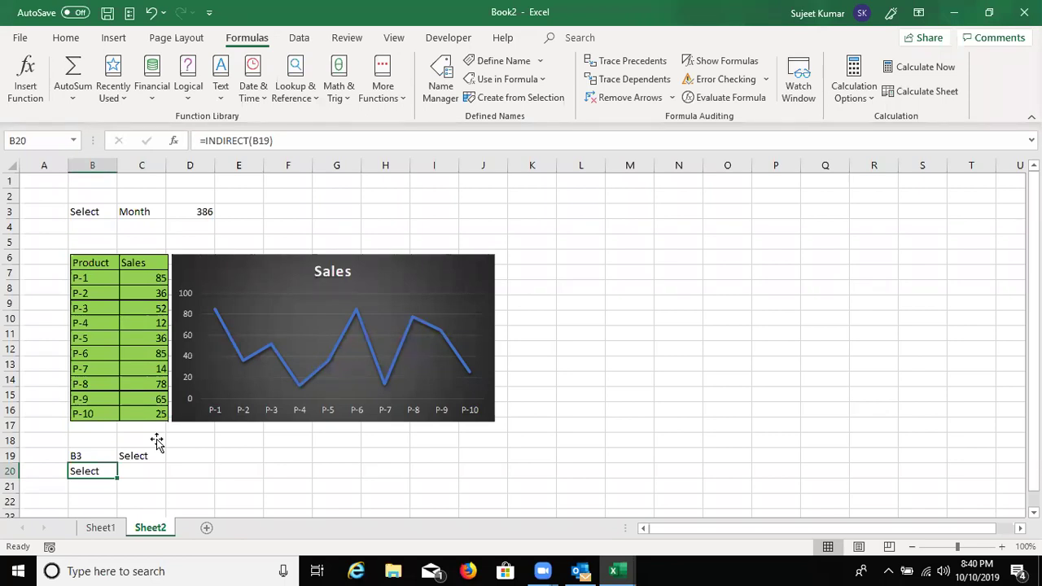
{"action": "left_click", "coordinate": [228, 211]}
Enter =SUM(C3) in E3, returning 0, and compare it with D3's =SUM(INDIRECT(C3))
{"action": "type", "text": "=sum"}
{"action": "key", "text": "Tab"}
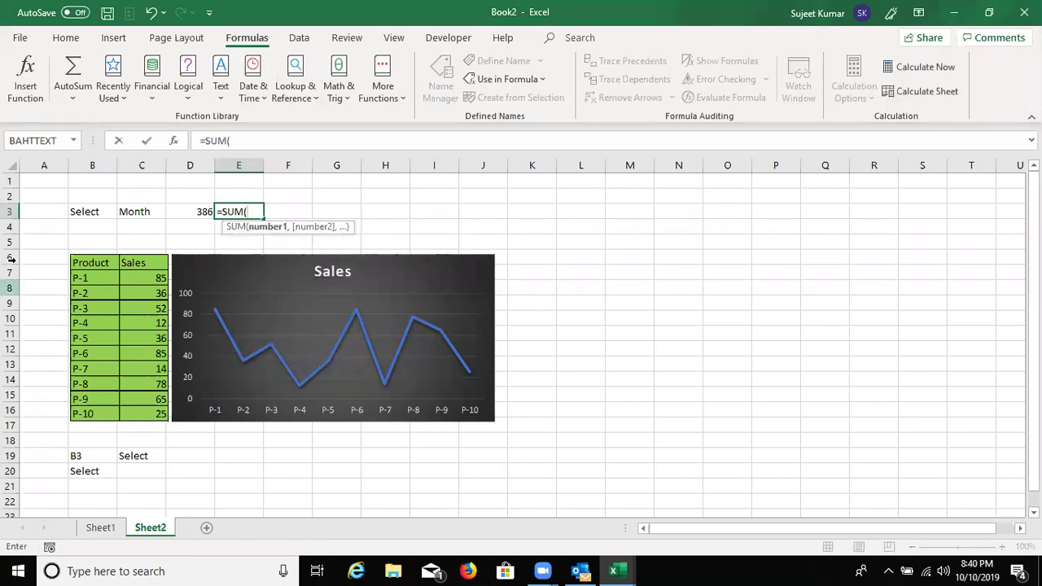
{"action": "left_click", "coordinate": [123, 211]}
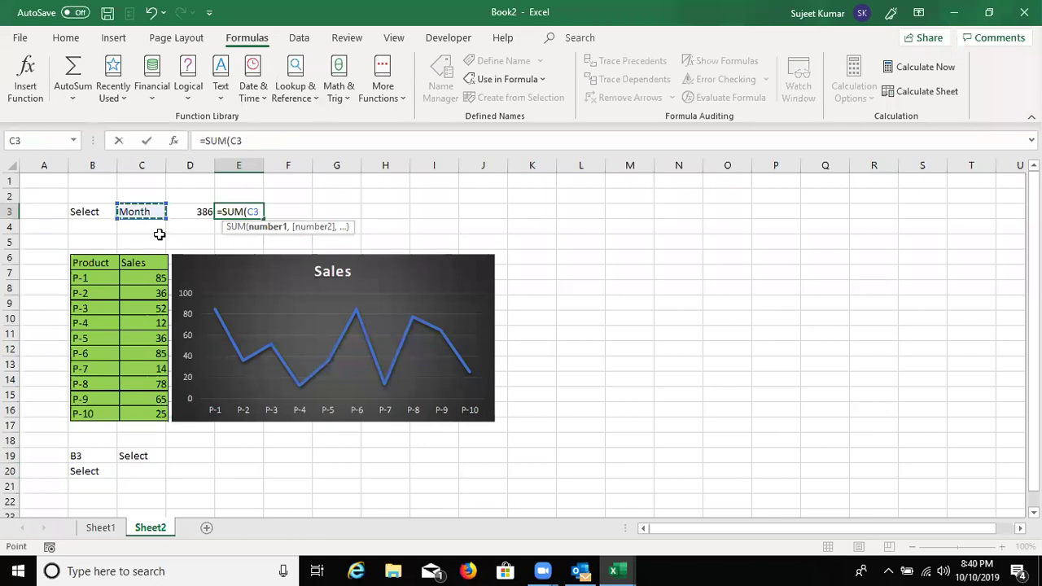
{"action": "type", "text": ")"}
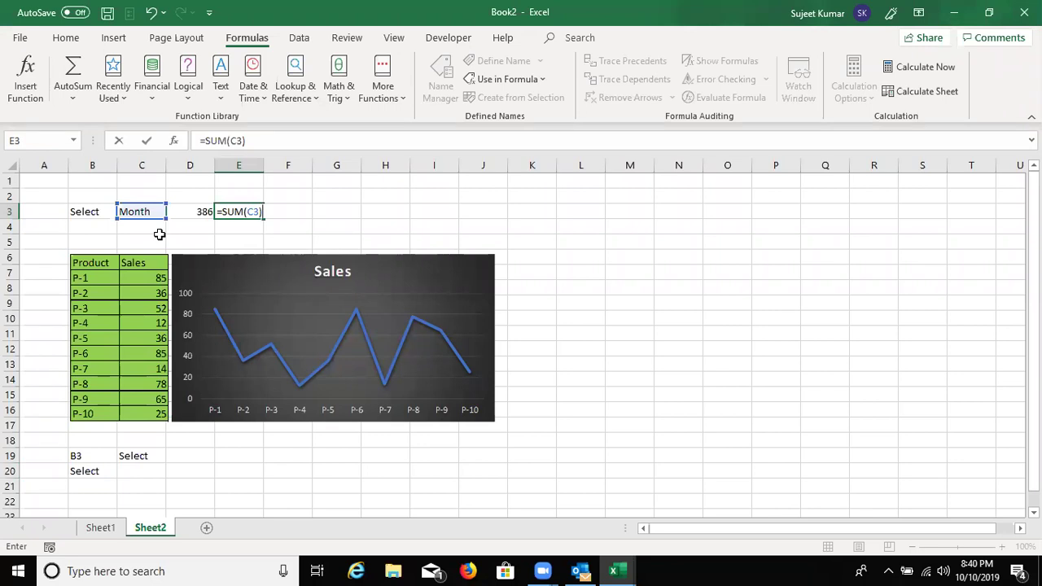
{"action": "key", "text": "Return"}
{"action": "key", "text": "Up"}
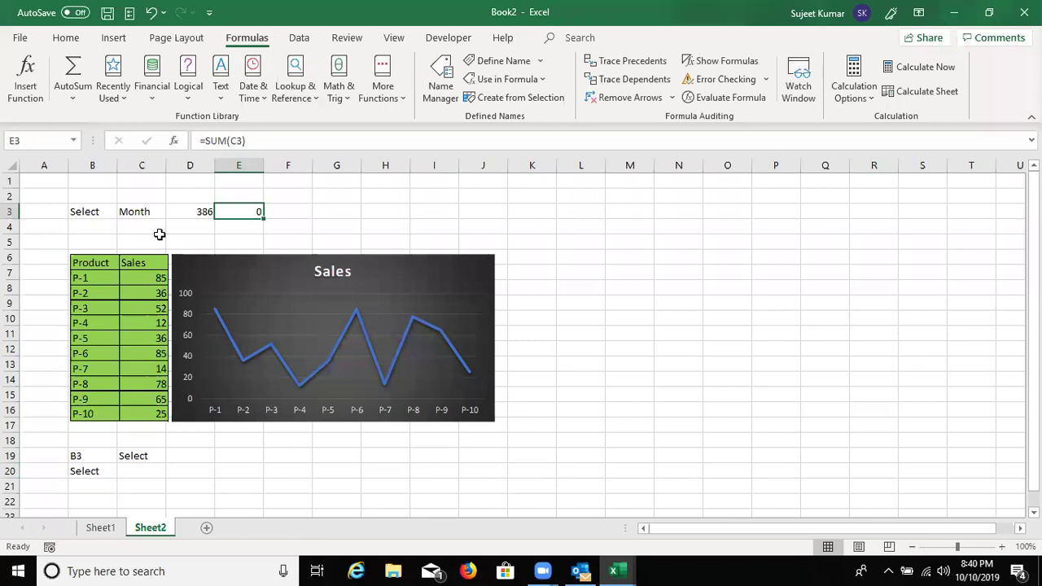
{"action": "key", "text": "Left"}
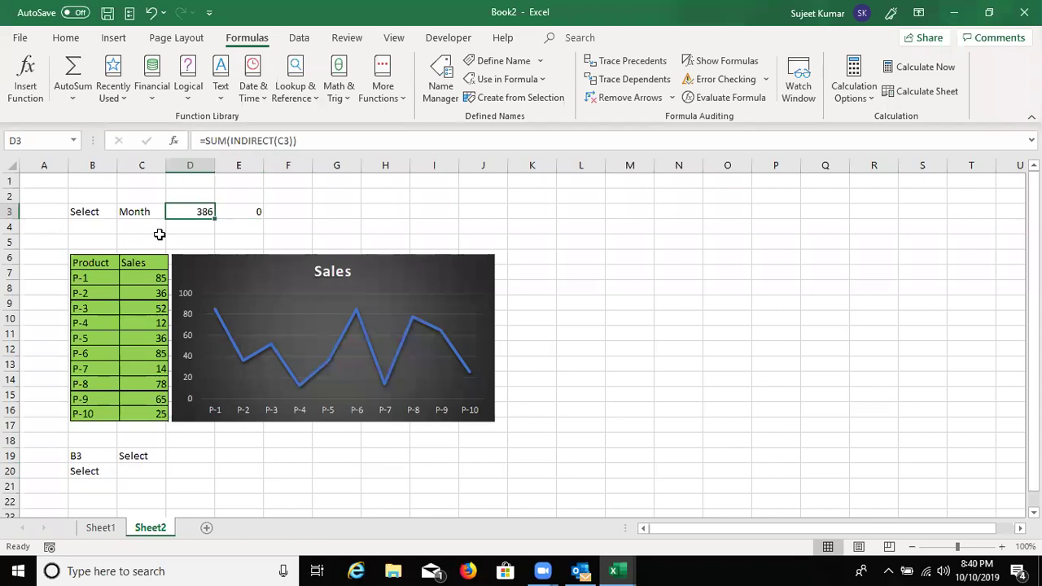
{"action": "key", "text": "F2"}
{"action": "key", "text": "Left"}
{"action": "key", "text": "Left"}
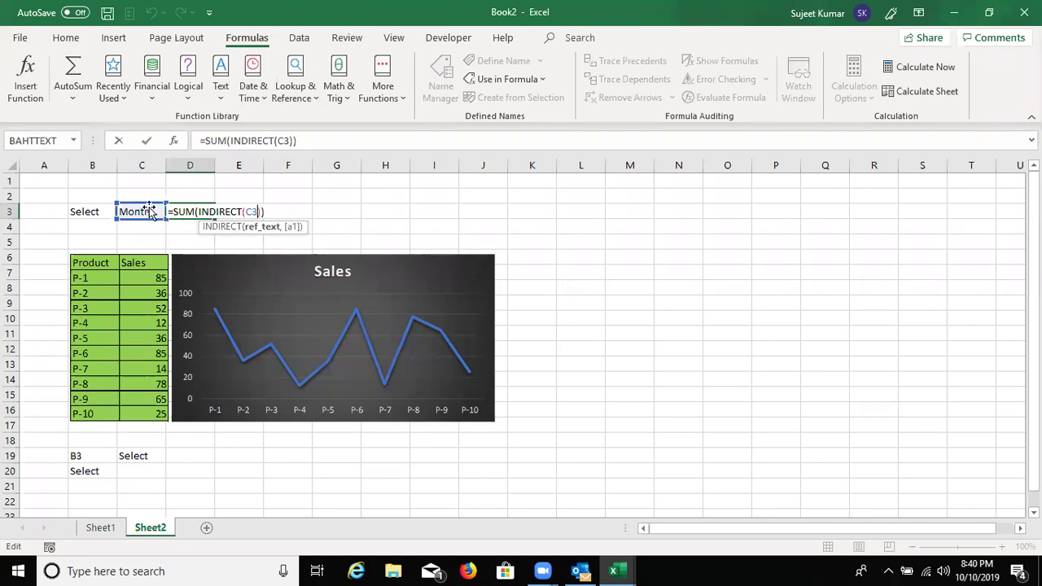
{"action": "left_click", "coordinate": [145, 140]}
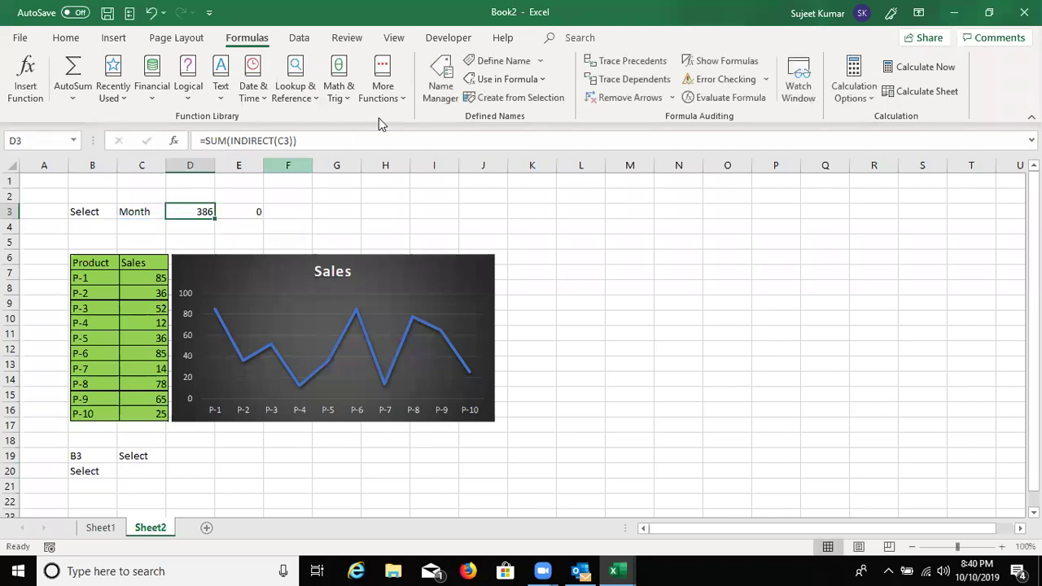
{"action": "left_click", "coordinate": [455, 101]}
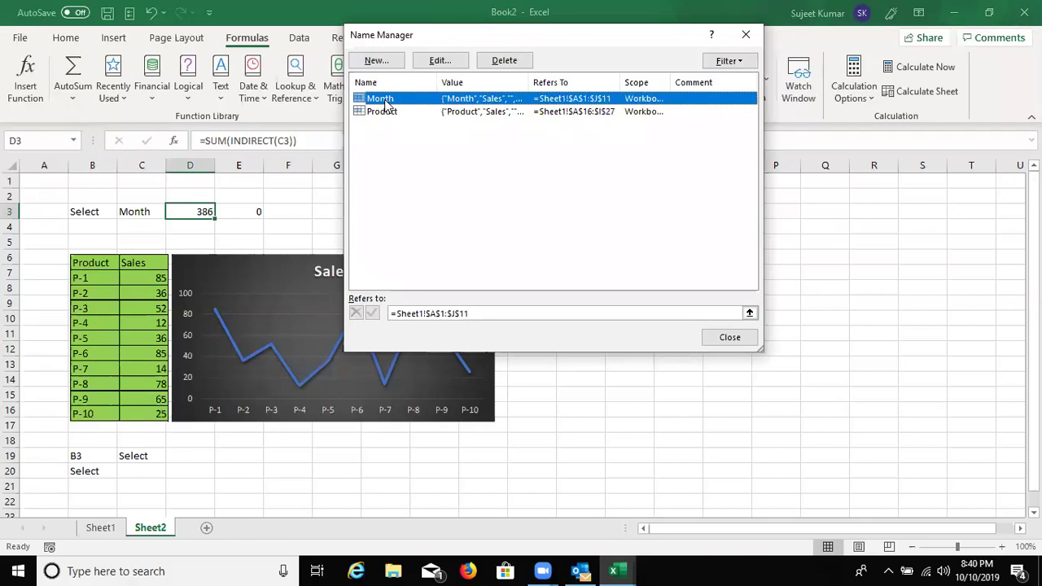
{"action": "key", "text": "Escape"}
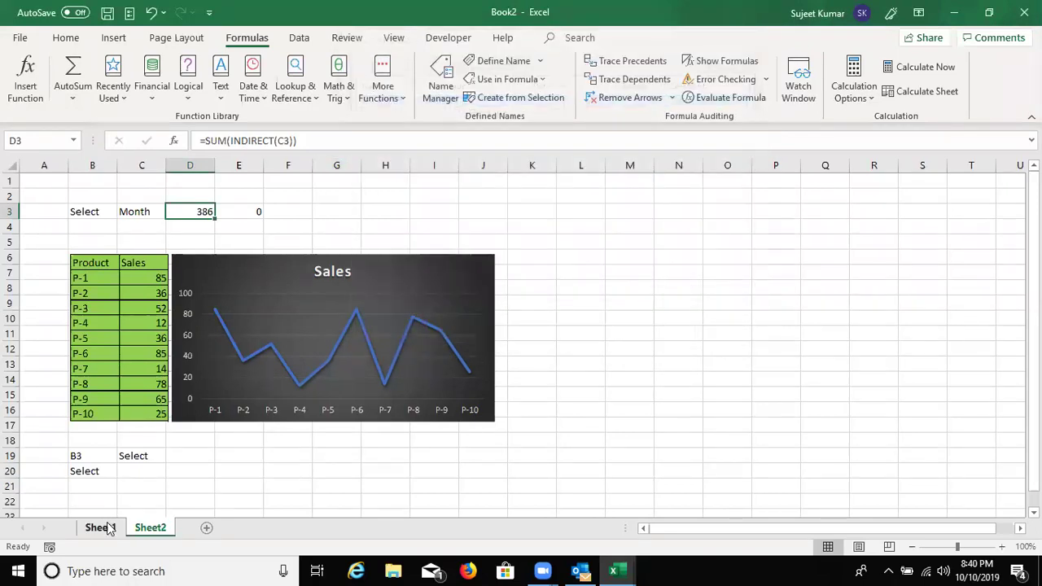
{"action": "left_click", "coordinate": [101, 528]}
{"action": "scroll", "coordinate": [93, 269], "scroll_direction": "up", "scroll_amount": 2}
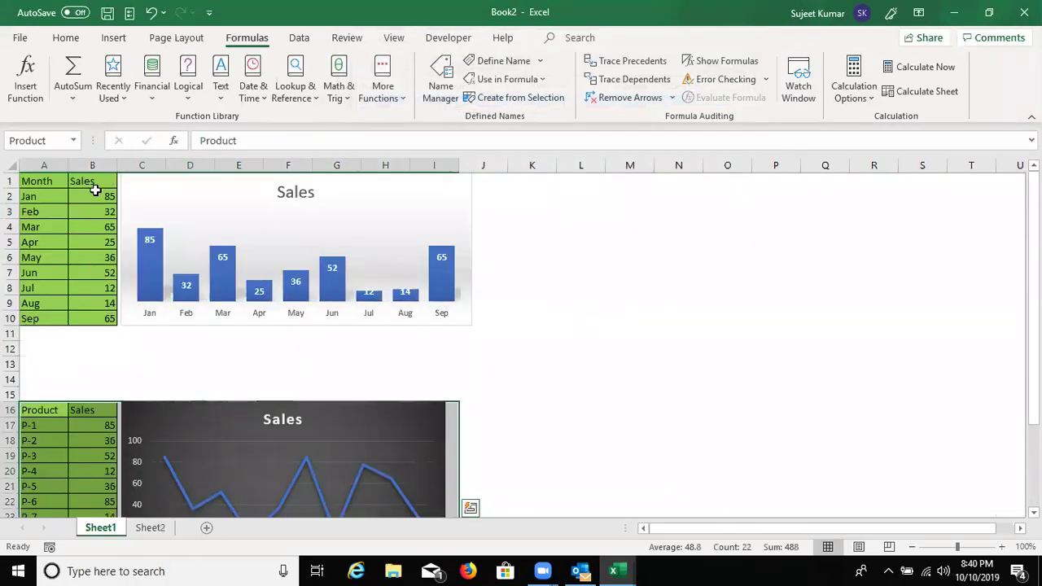
{"action": "left_click", "coordinate": [95, 196]}
{"action": "left_click_drag", "start_coordinate": [96, 244], "coordinate": [95, 334]}
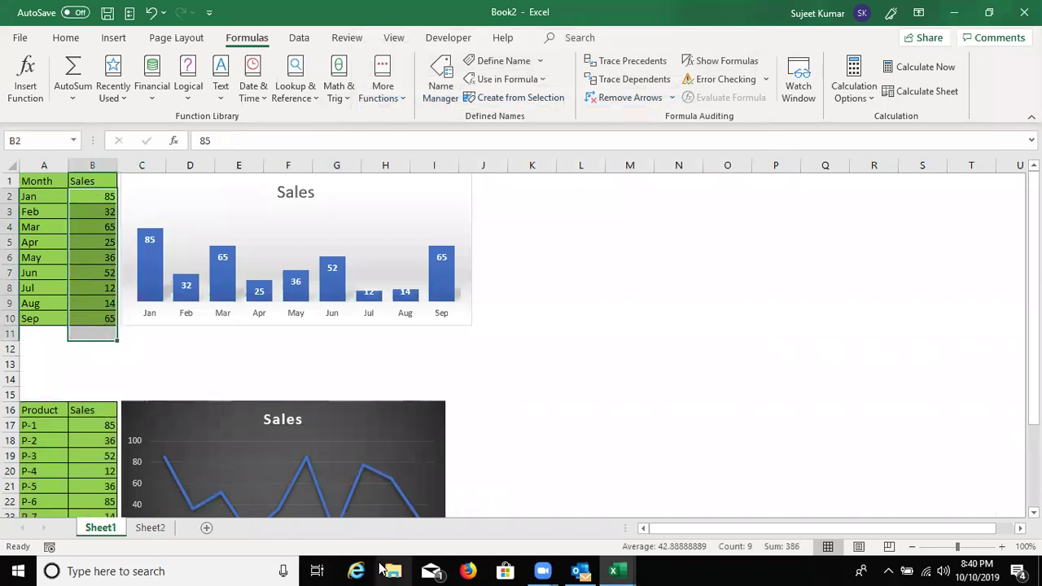
{"action": "left_click", "coordinate": [154, 528]}
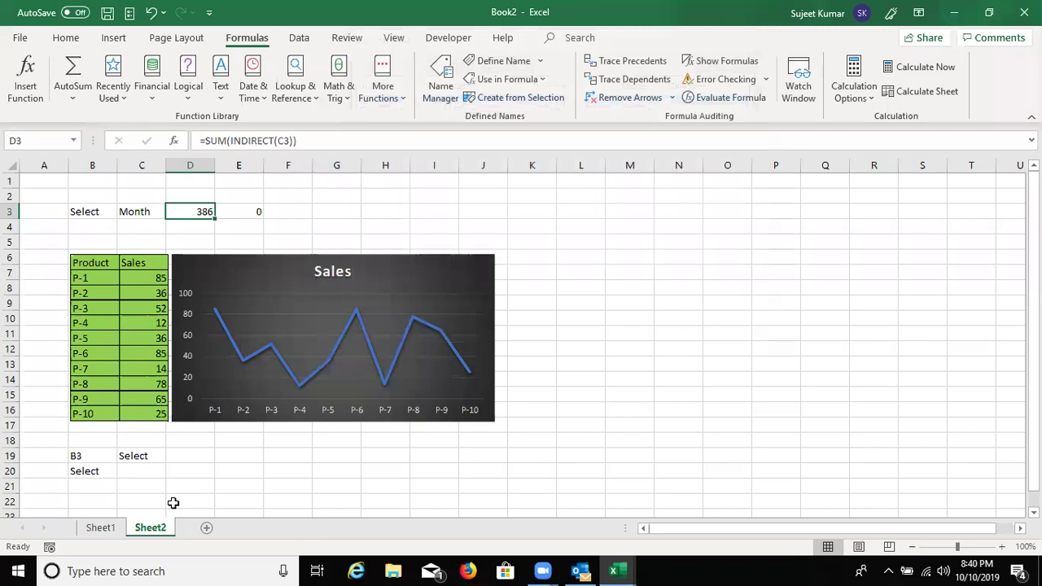
{"action": "left_click", "coordinate": [144, 212]}
{"action": "left_click_drag", "start_coordinate": [205, 210], "coordinate": [240, 207]}
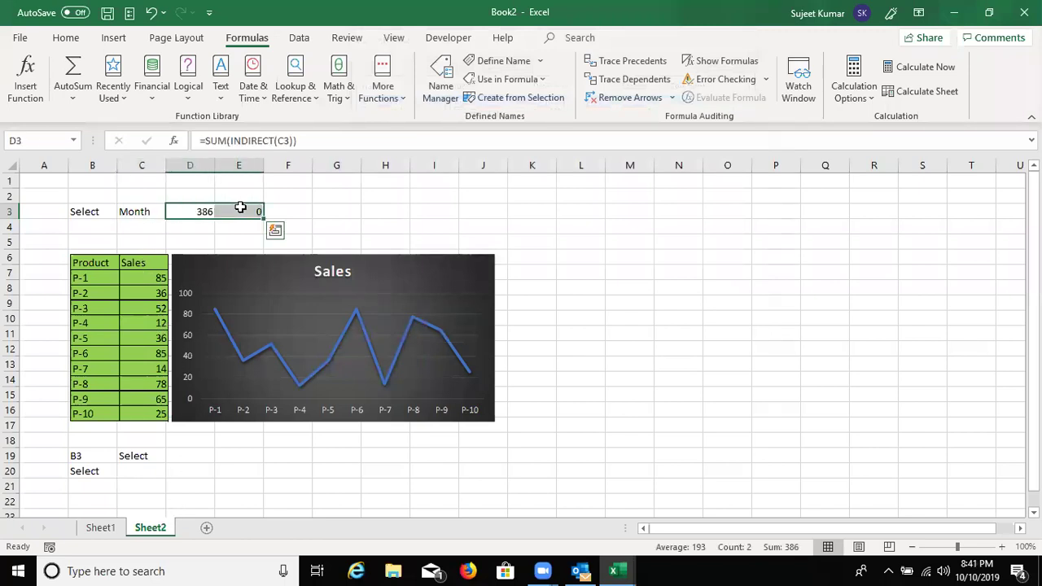
Delete the D3:E3 totals and highlight =Product in the chart picture's link formula
{"action": "key", "text": "Delete"}
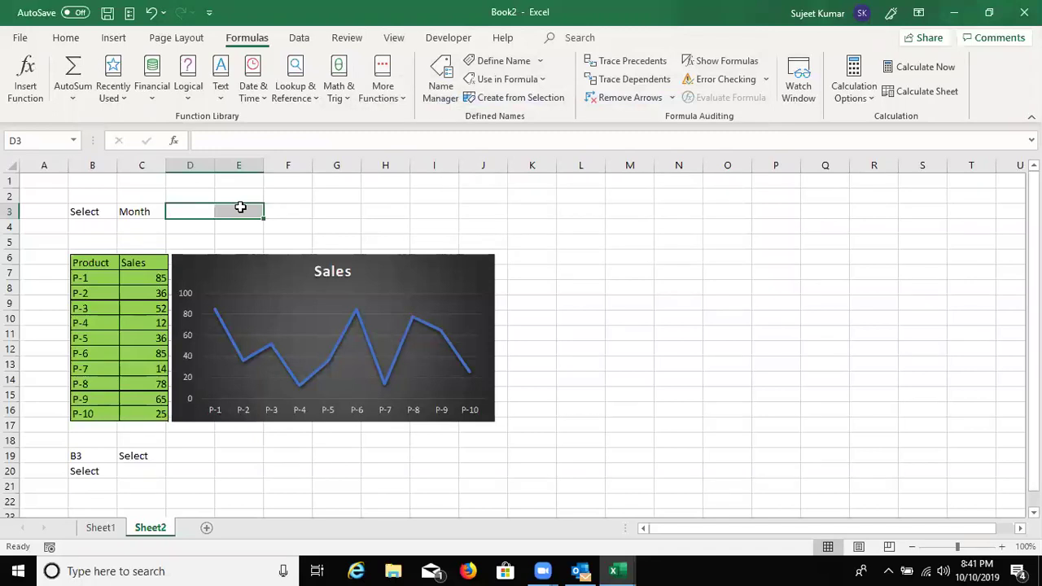
{"action": "left_click", "coordinate": [181, 282]}
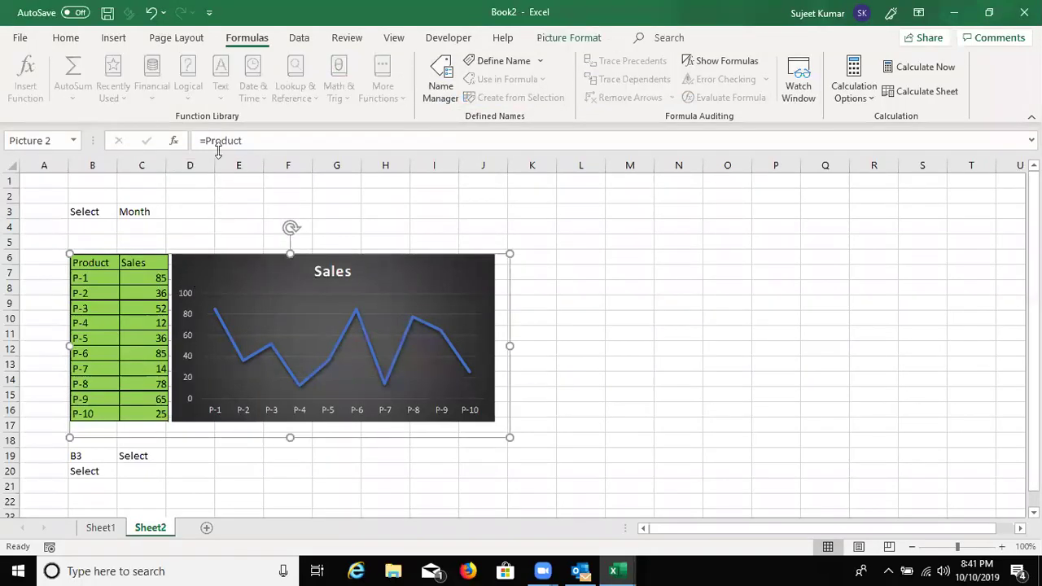
{"action": "left_click_drag", "start_coordinate": [205, 140], "coordinate": [273, 143]}
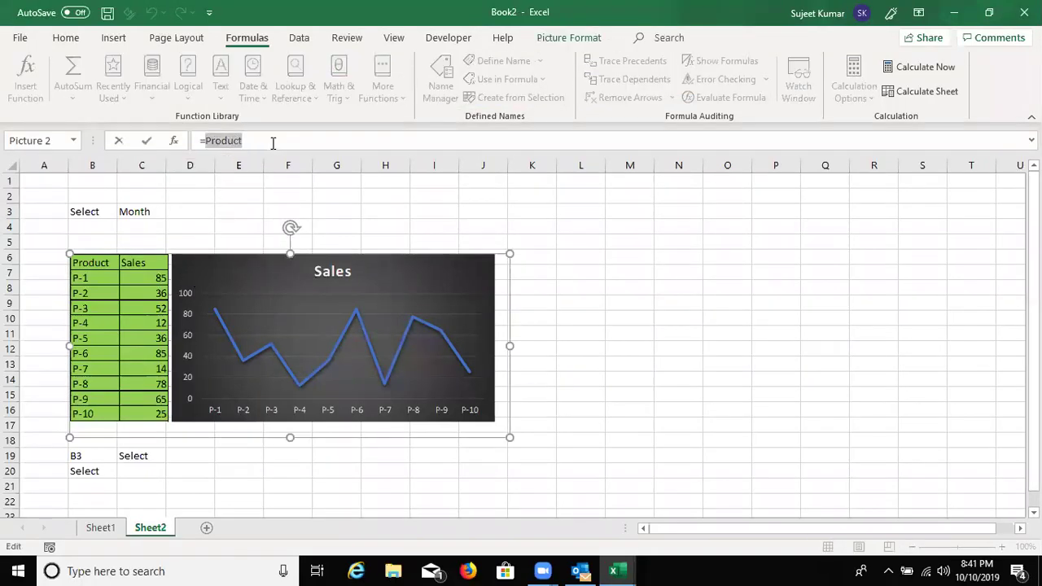
{"action": "key", "text": "BackSpace"}
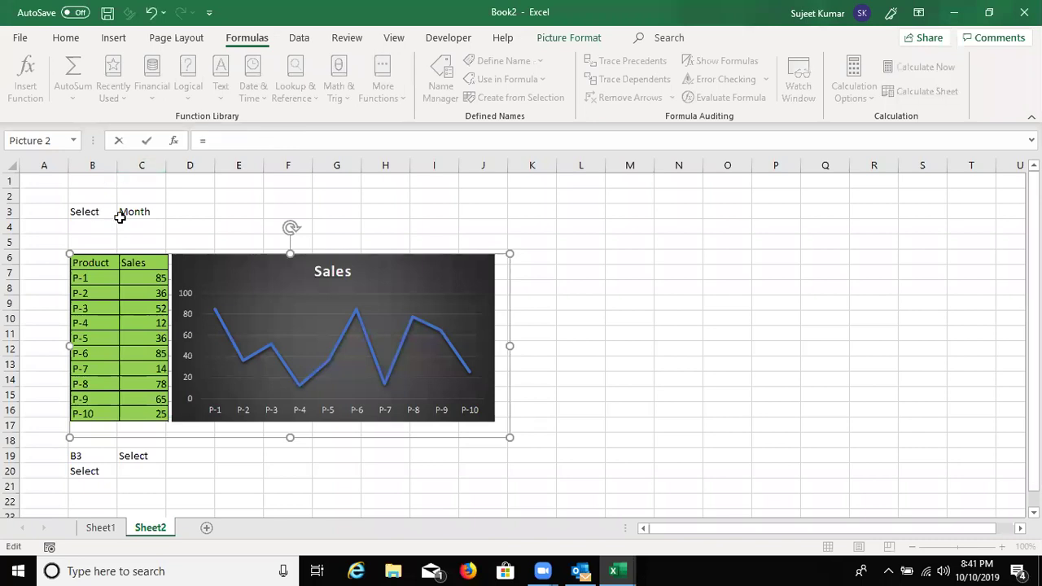
{"action": "left_click", "coordinate": [122, 214]}
{"action": "key", "text": "Return"}
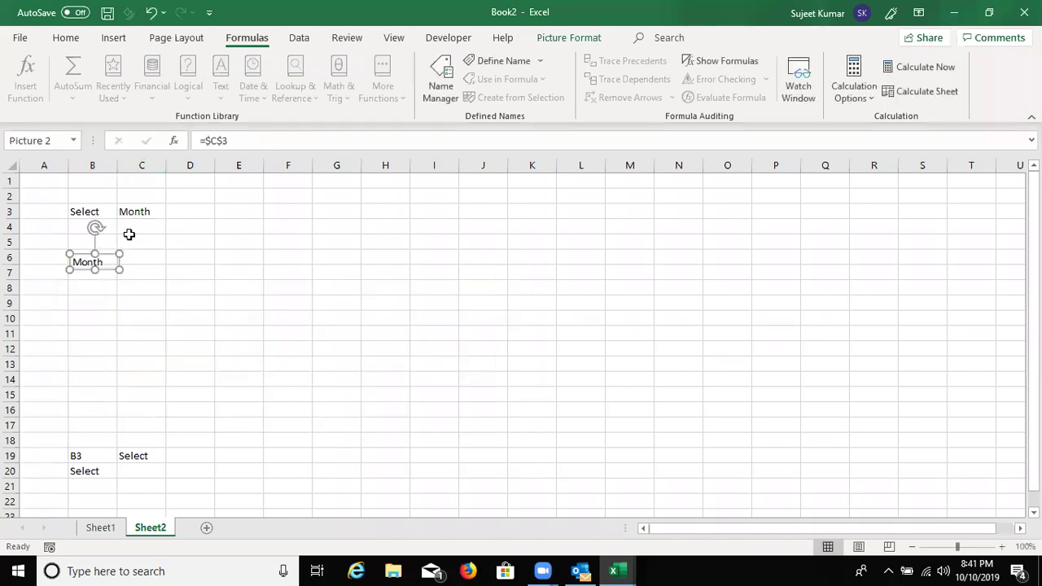
{"action": "key", "text": "ctrl+z"}
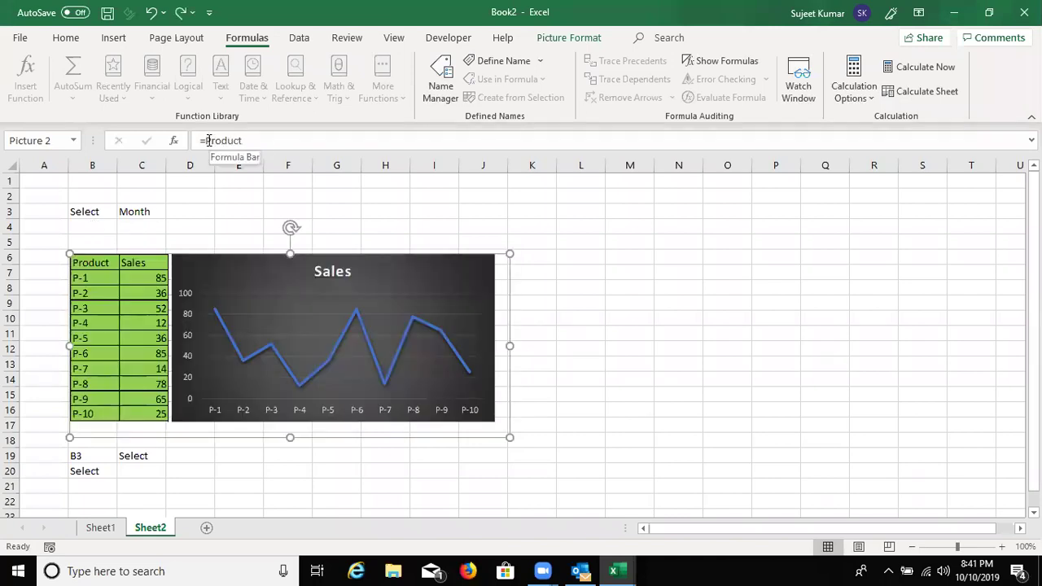
{"action": "left_click_drag", "start_coordinate": [208, 140], "coordinate": [256, 140]}
{"action": "type", "text": "ind'"}
{"action": "key", "text": "Return"}
{"action": "key", "text": "Return"}
{"action": "type", "text": "ind"}
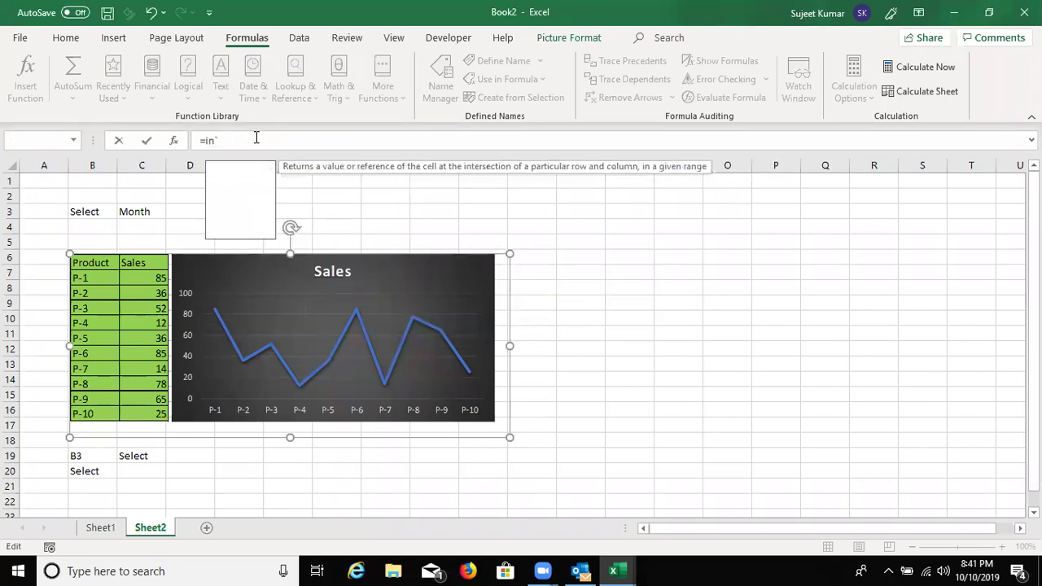
{"action": "key", "text": "Down"}
{"action": "key", "text": "Tab"}
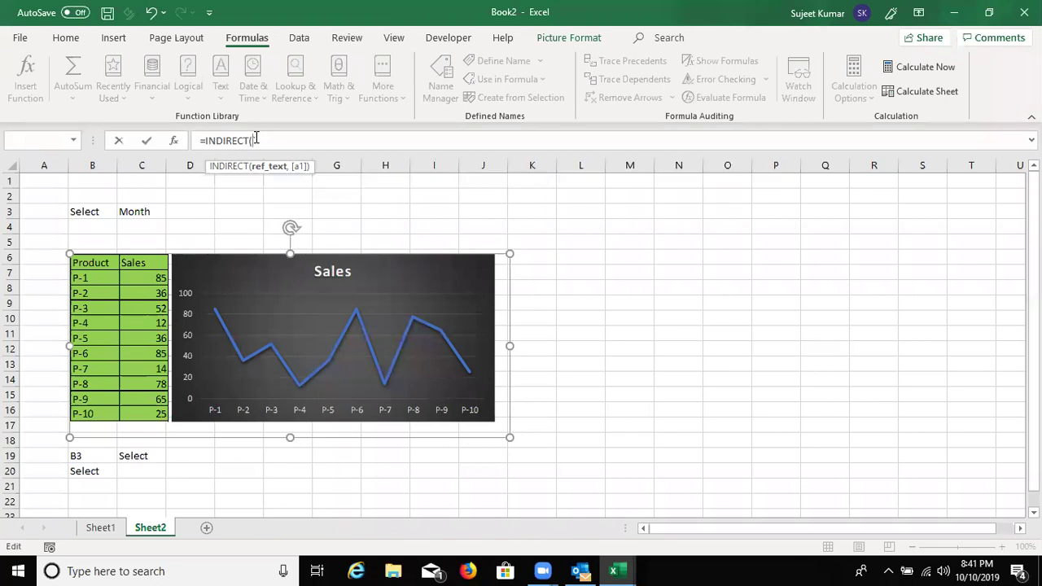
{"action": "left_click", "coordinate": [137, 213]}
{"action": "key", "text": "F4"}
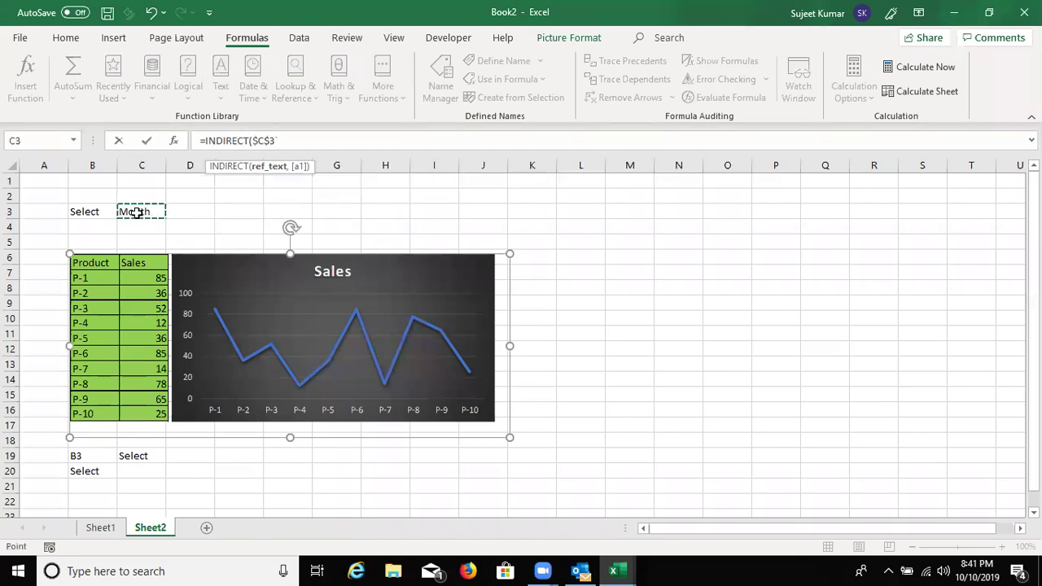
{"action": "type", "text": ")"}
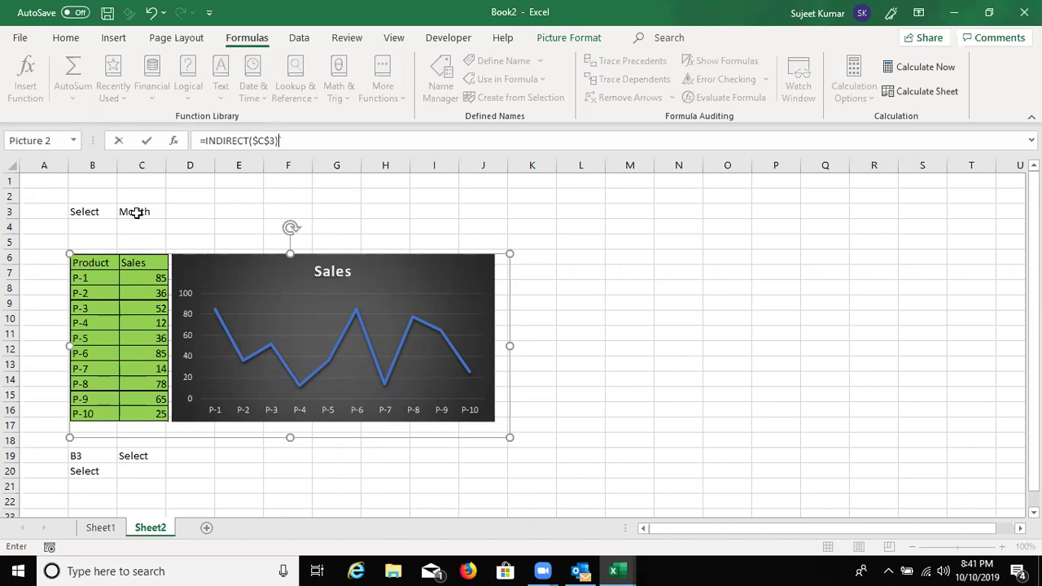
{"action": "key", "text": "Return"}
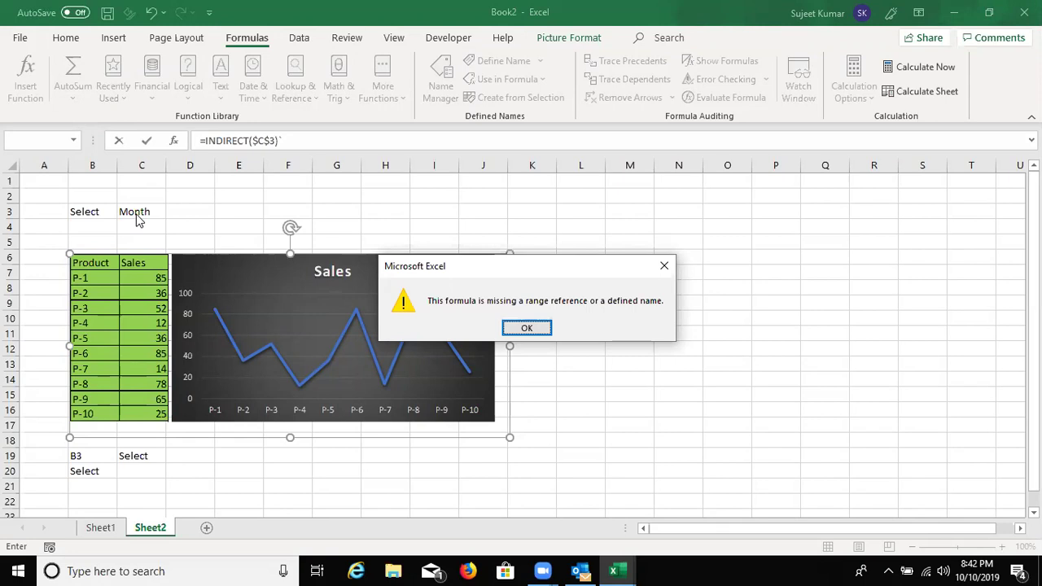
{"action": "key", "text": "Return"}
{"action": "key", "text": "Escape"}
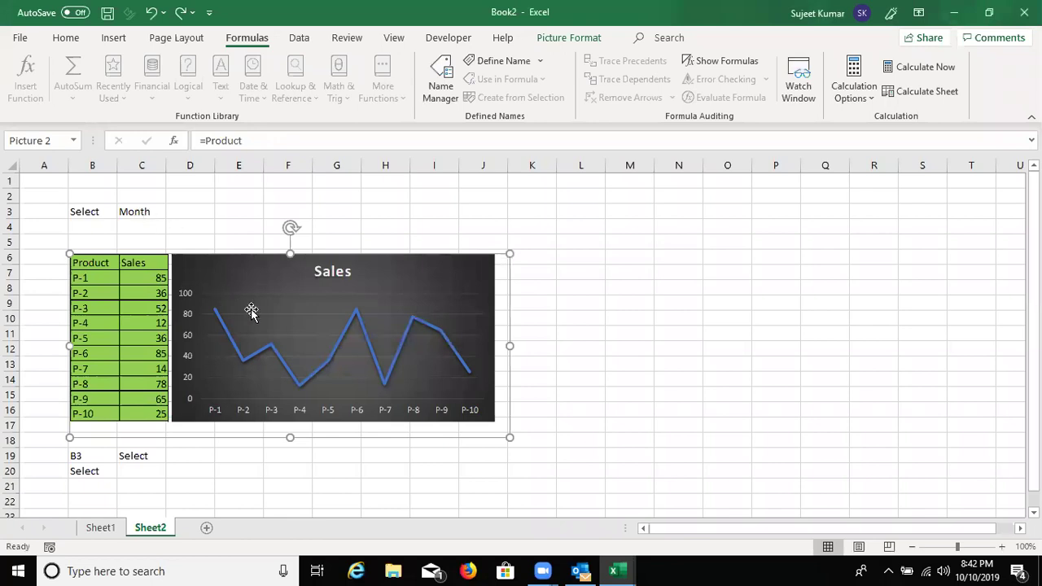
Create the workbook name 'show' referring to =INDIRECT(Sheet2!$C$3)
{"action": "left_click", "coordinate": [412, 184]}
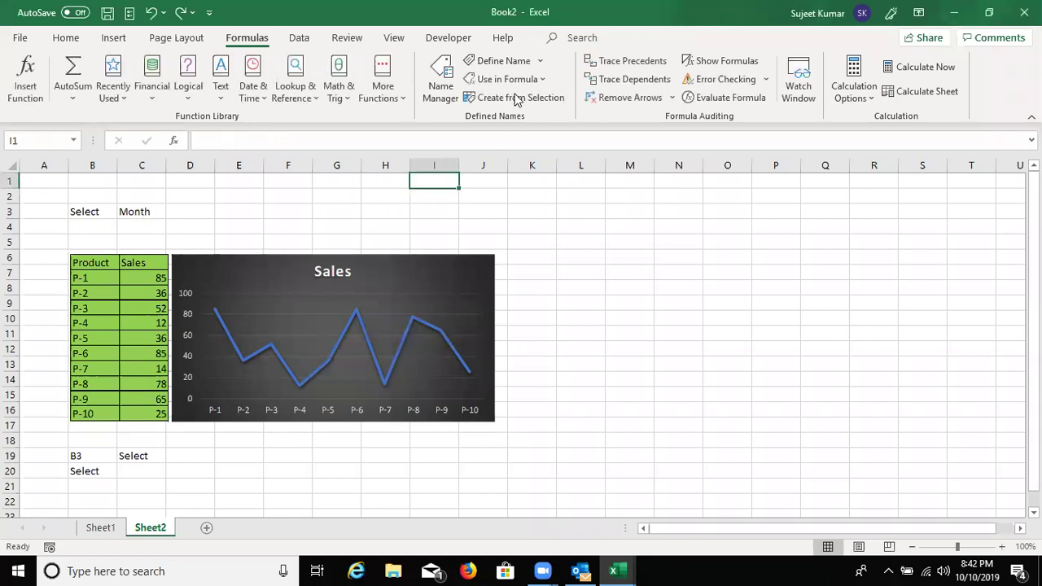
{"action": "left_click", "coordinate": [493, 61]}
{"action": "type", "text": "show"}
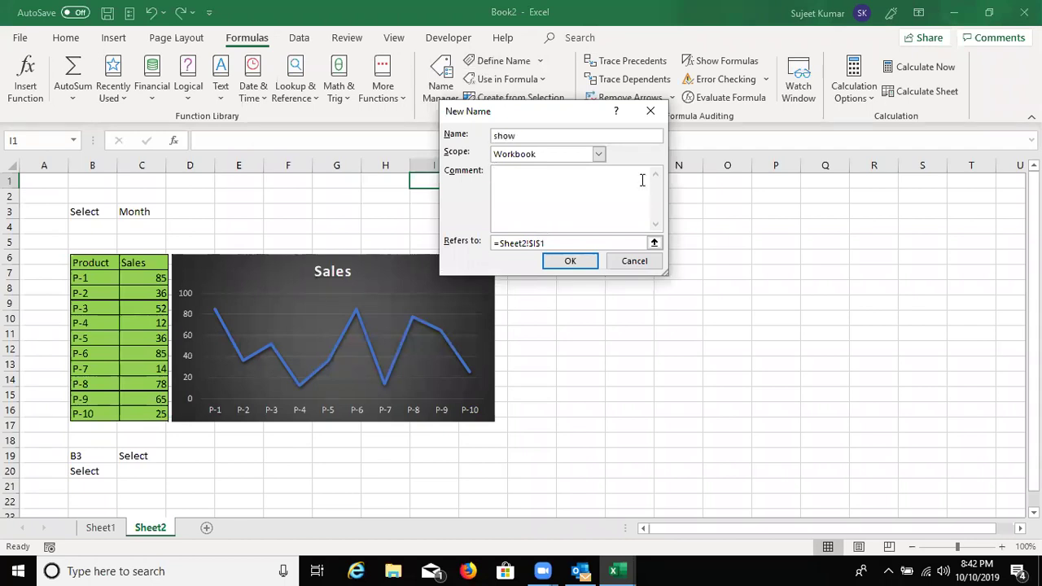
{"action": "left_click", "coordinate": [576, 242]}
{"action": "key", "text": "BackSpace"}
{"action": "key", "text": "BackSpace"}
{"action": "key", "text": "BackSpace"}
{"action": "key", "text": "BackSpace"}
{"action": "key", "text": "BackSpace"}
{"action": "type", "text": "=indir"}
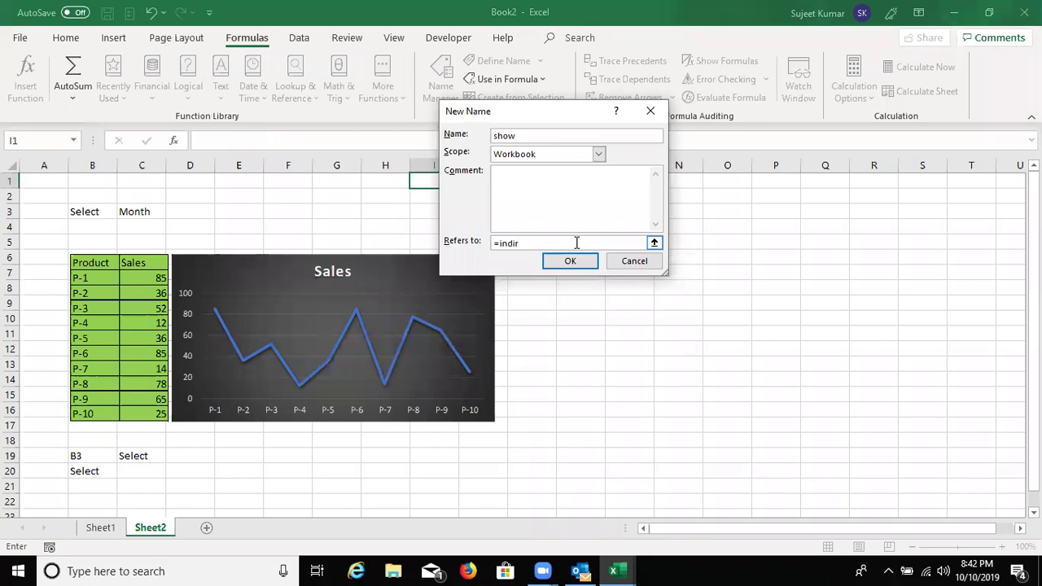
{"action": "type", "text": "ec"}
{"action": "key", "text": "BackSpace"}
{"action": "key", "text": "BackSpace"}
{"action": "type", "text": "ect"}
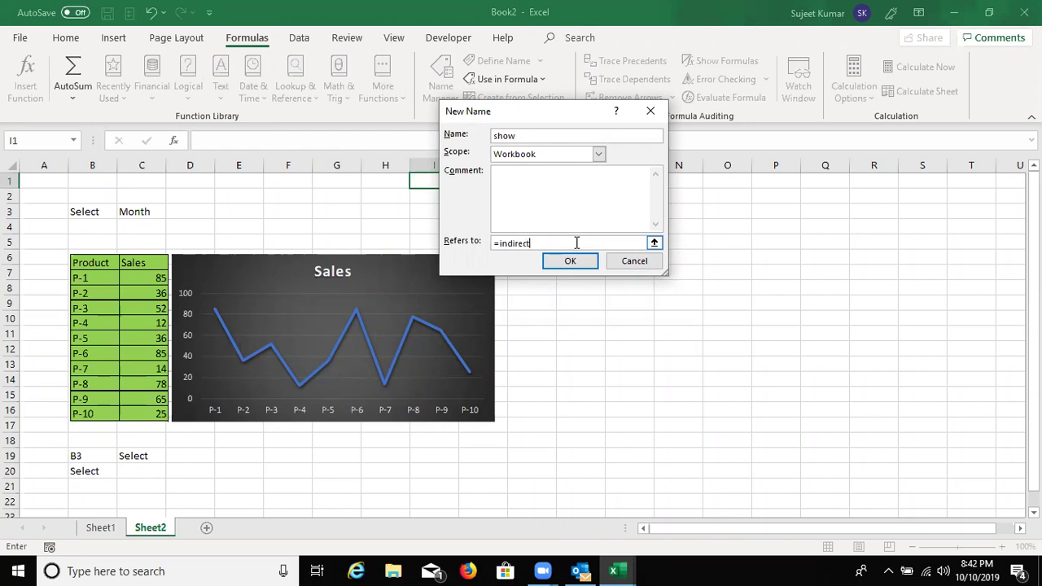
{"action": "type", "text": "("}
{"action": "left_click", "coordinate": [143, 211]}
{"action": "type", "text": ")"}
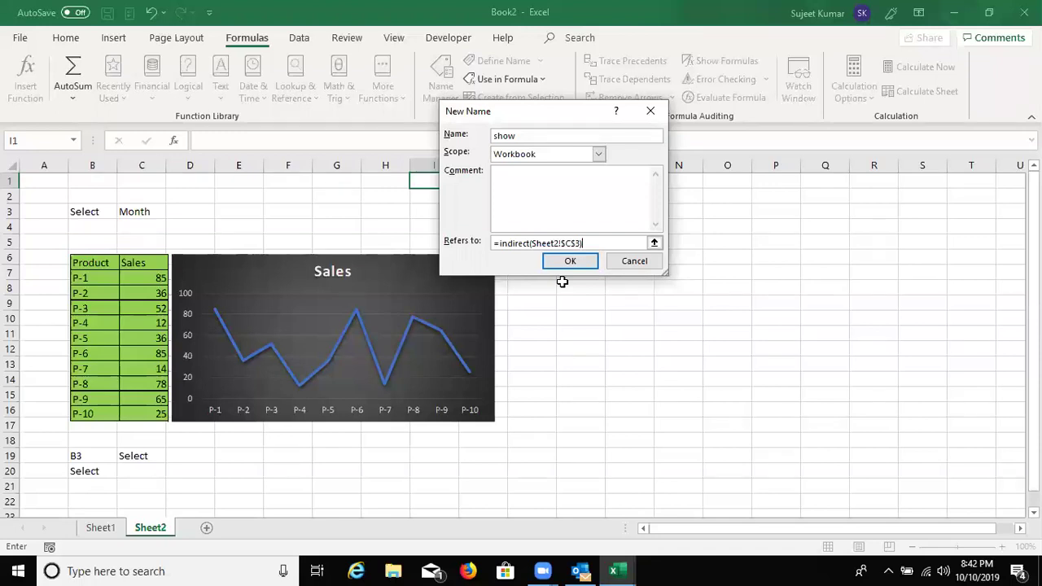
{"action": "left_click", "coordinate": [560, 260]}
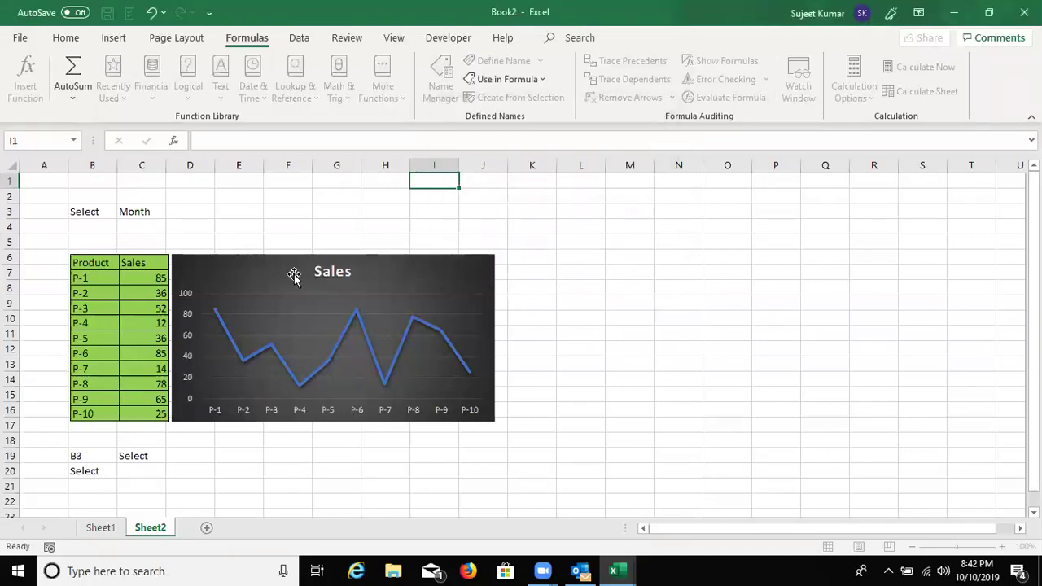
Check which range the 'show' name currently refers to in the Name Manager
{"action": "left_click", "coordinate": [443, 99]}
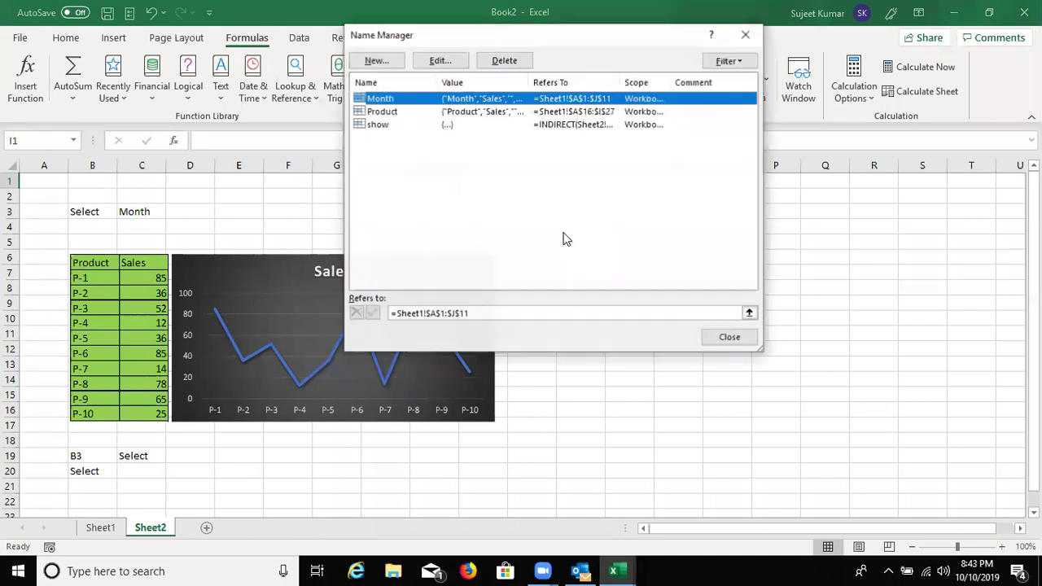
{"action": "left_click", "coordinate": [397, 126]}
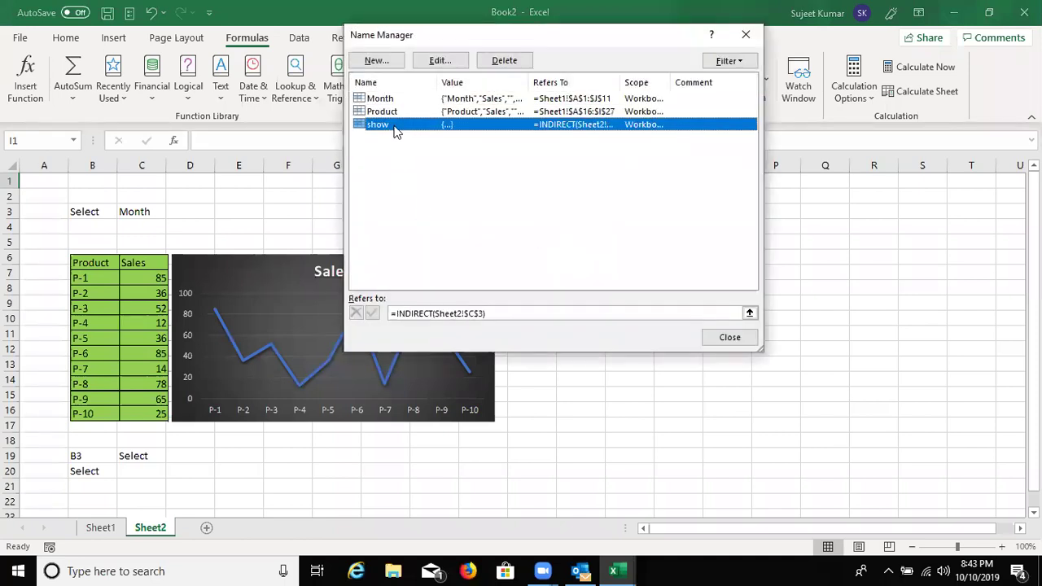
{"action": "left_click", "coordinate": [416, 316]}
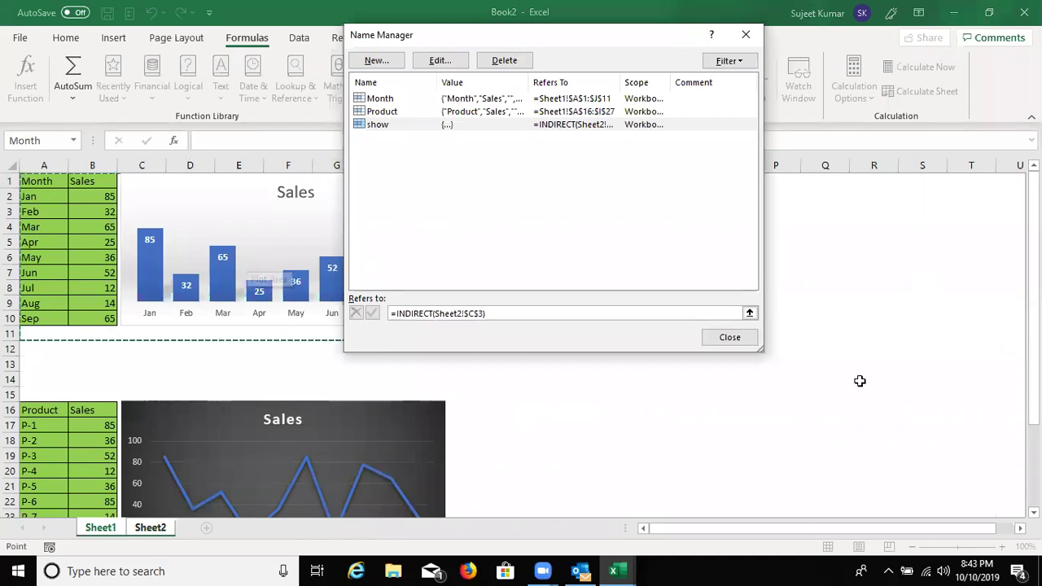
{"action": "left_click", "coordinate": [730, 337]}
Switch C3 to Product and confirm 'show' now points to the Product range
{"action": "left_click", "coordinate": [155, 214]}
{"action": "left_click", "coordinate": [173, 213]}
{"action": "left_click", "coordinate": [163, 235]}
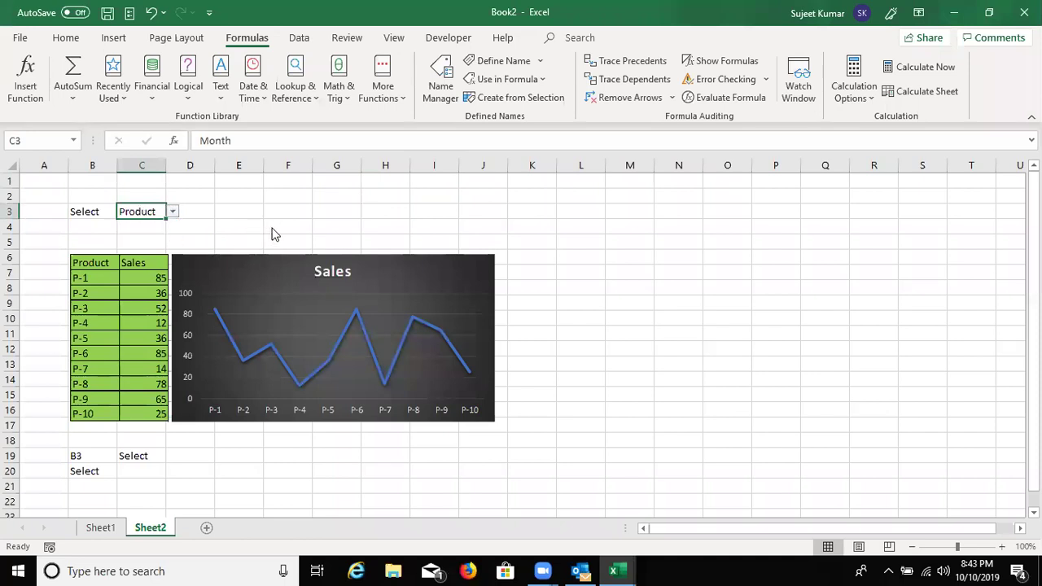
{"action": "left_click", "coordinate": [444, 104]}
{"action": "left_click", "coordinate": [433, 124]}
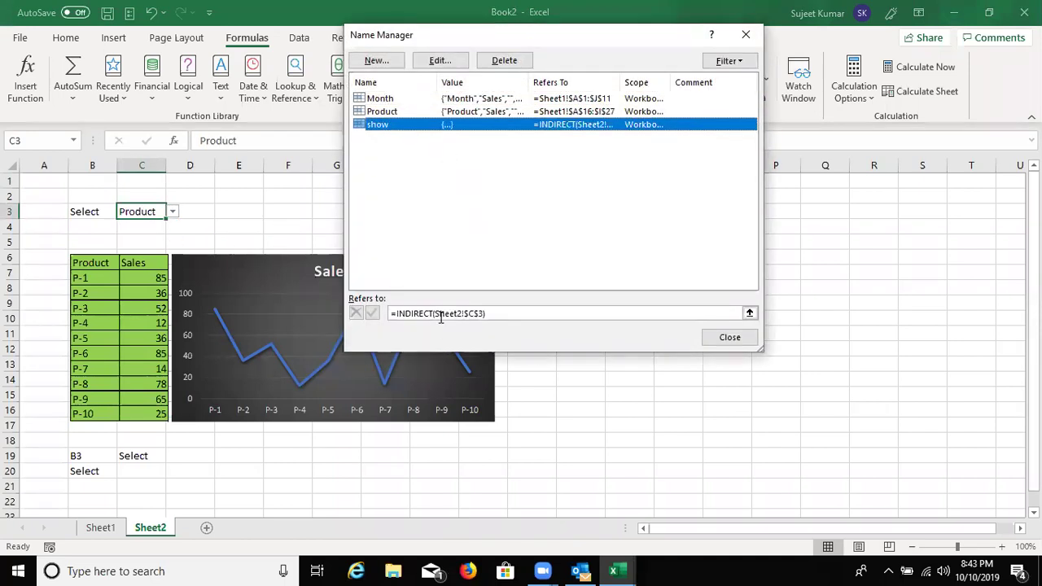
{"action": "left_click", "coordinate": [434, 316]}
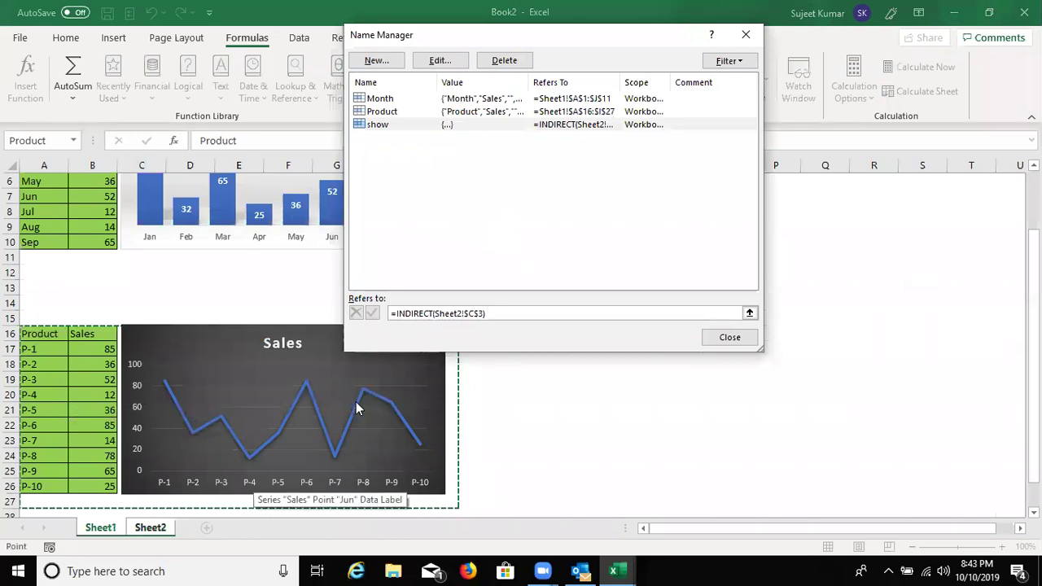
{"action": "left_click", "coordinate": [730, 337]}
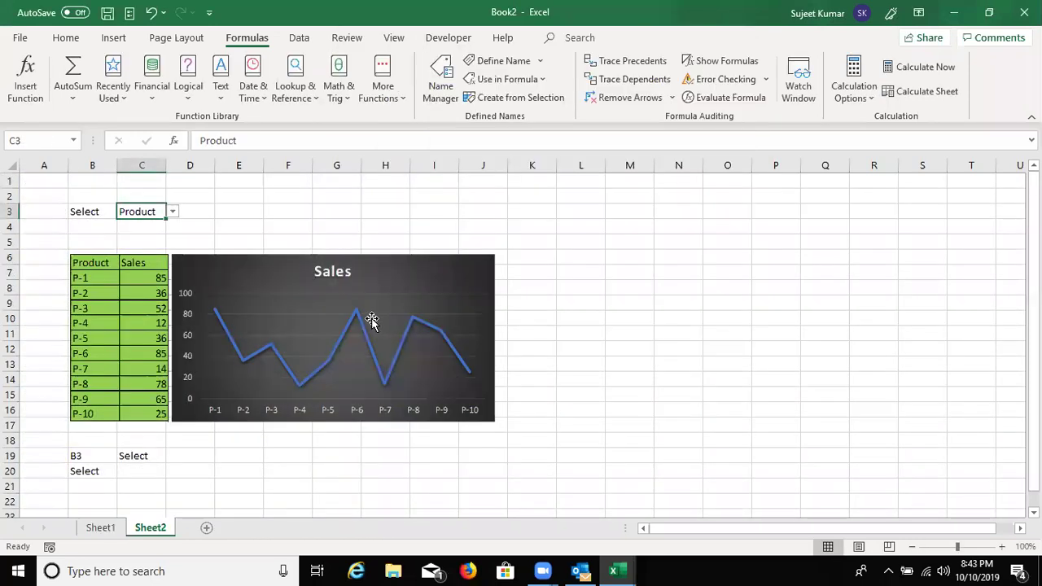
{"action": "left_click", "coordinate": [372, 320]}
Relink the chart picture from =Product to =show
{"action": "left_click_drag", "start_coordinate": [204, 140], "coordinate": [289, 144]}
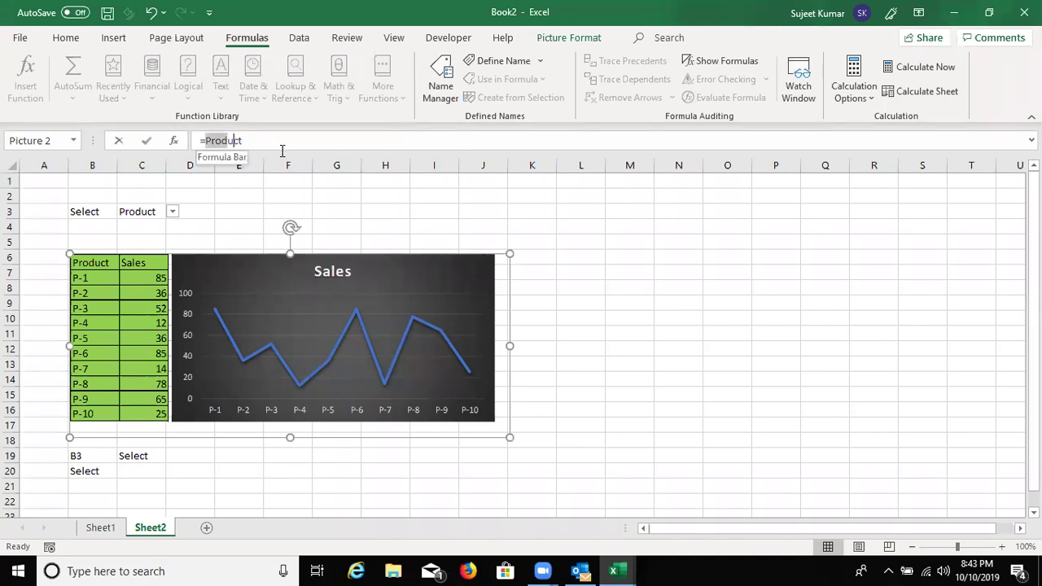
{"action": "type", "text": "show"}
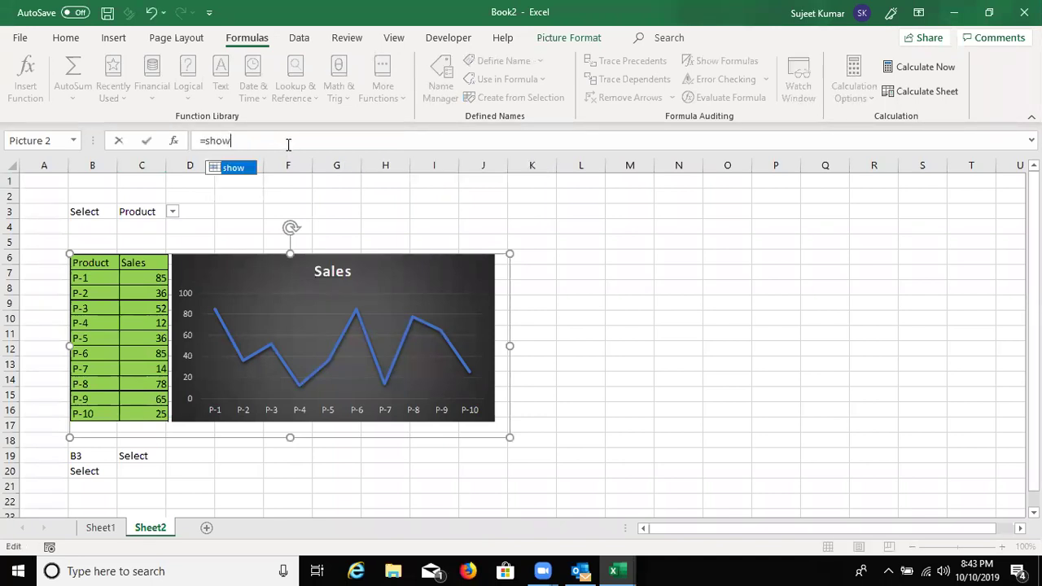
{"action": "key", "text": "Return"}
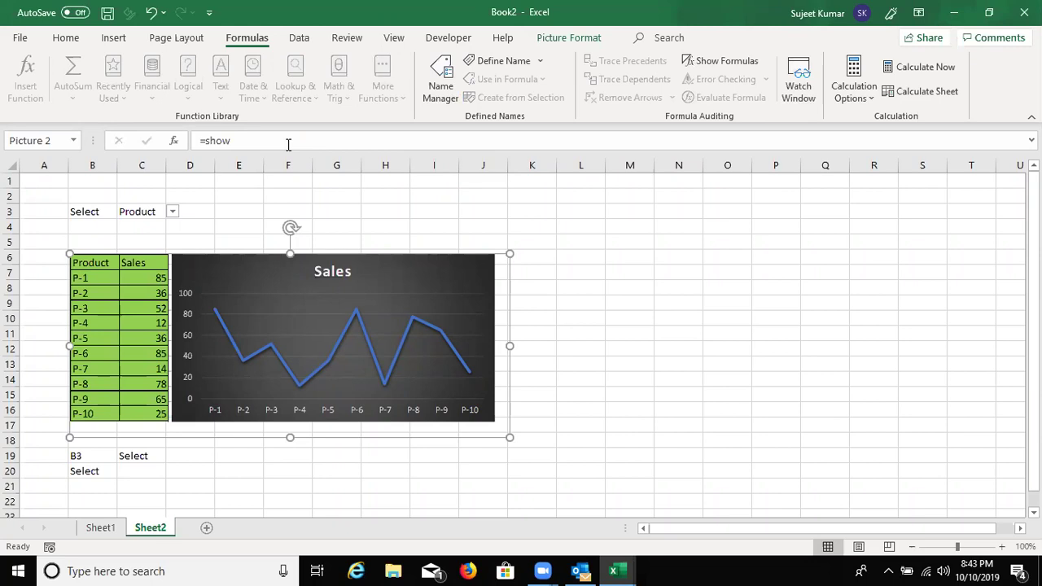
Toggle C3 between Month and Product to test the chart, ending on Month
{"action": "left_click", "coordinate": [170, 213]}
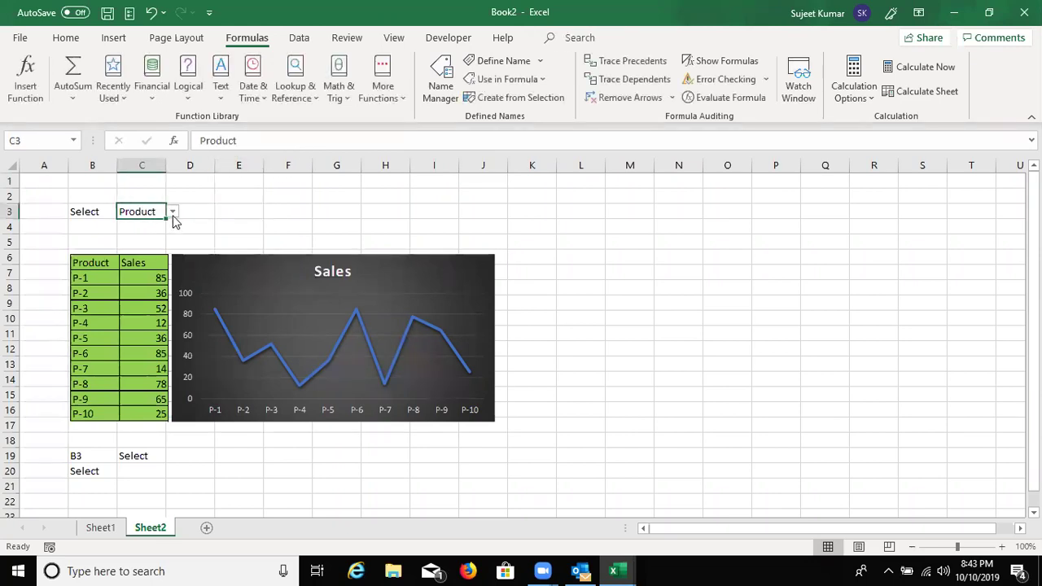
{"action": "left_click", "coordinate": [172, 212]}
{"action": "left_click", "coordinate": [170, 225]}
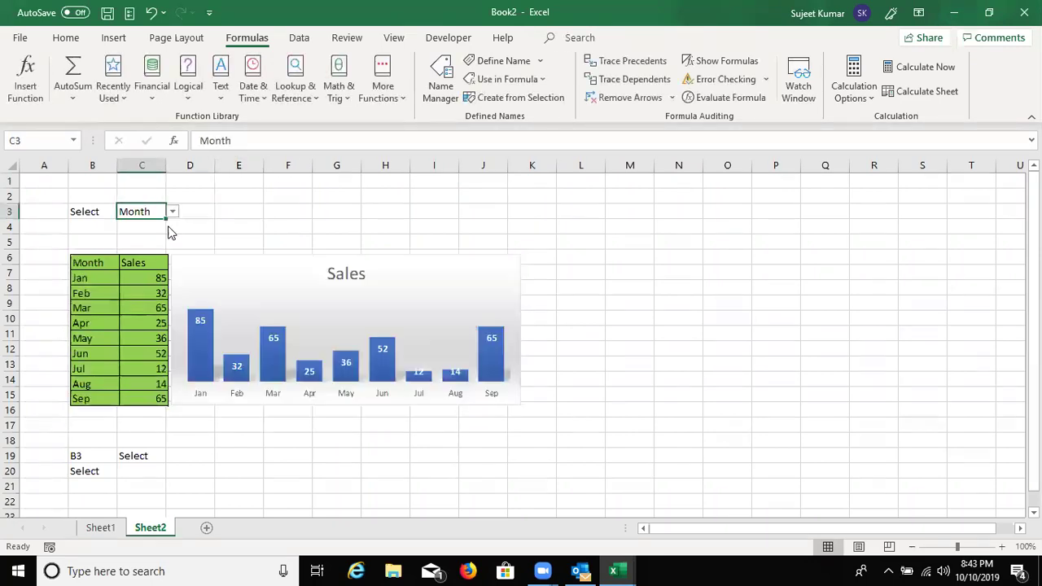
{"action": "left_click", "coordinate": [173, 211]}
{"action": "left_click", "coordinate": [169, 234]}
{"action": "left_click", "coordinate": [173, 214]}
{"action": "left_click", "coordinate": [171, 225]}
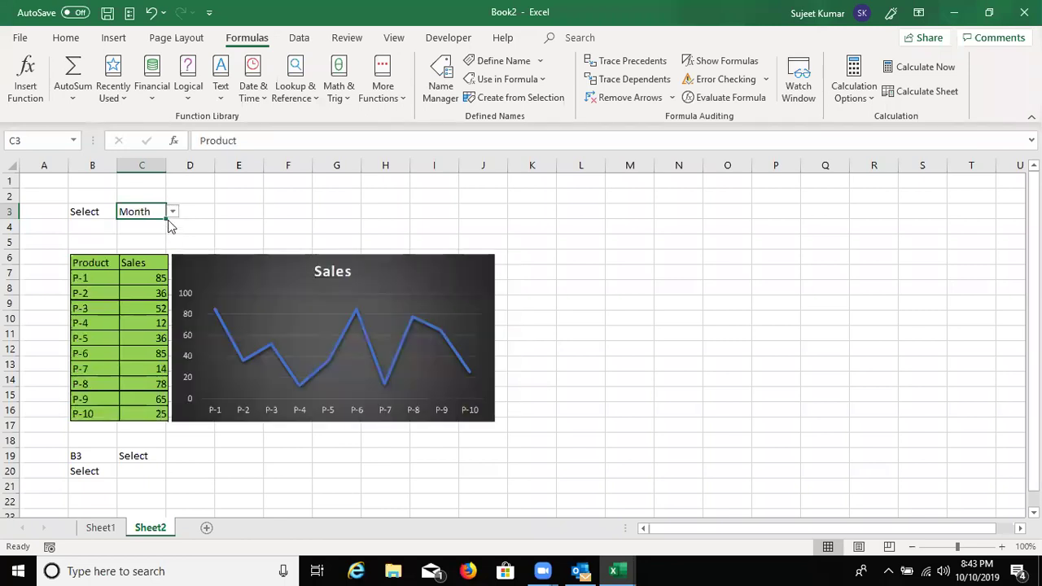
{"action": "left_click", "coordinate": [173, 213]}
{"action": "left_click", "coordinate": [170, 235]}
{"action": "left_click", "coordinate": [174, 212]}
{"action": "left_click", "coordinate": [170, 224]}
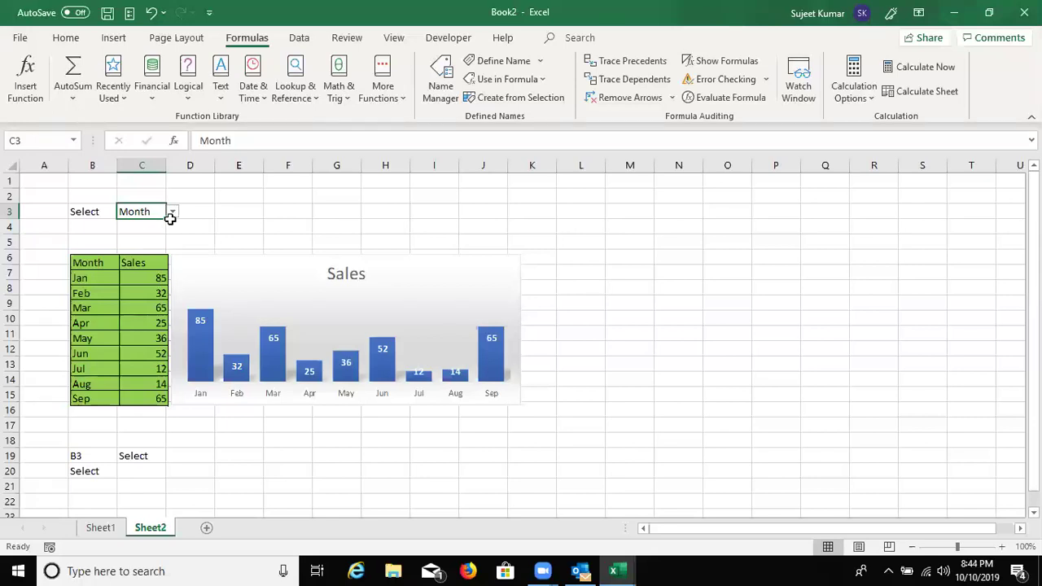
Save the workbook to the Desktop as macro-enabled PL.xlsm and close it
{"action": "left_click", "coordinate": [19, 41]}
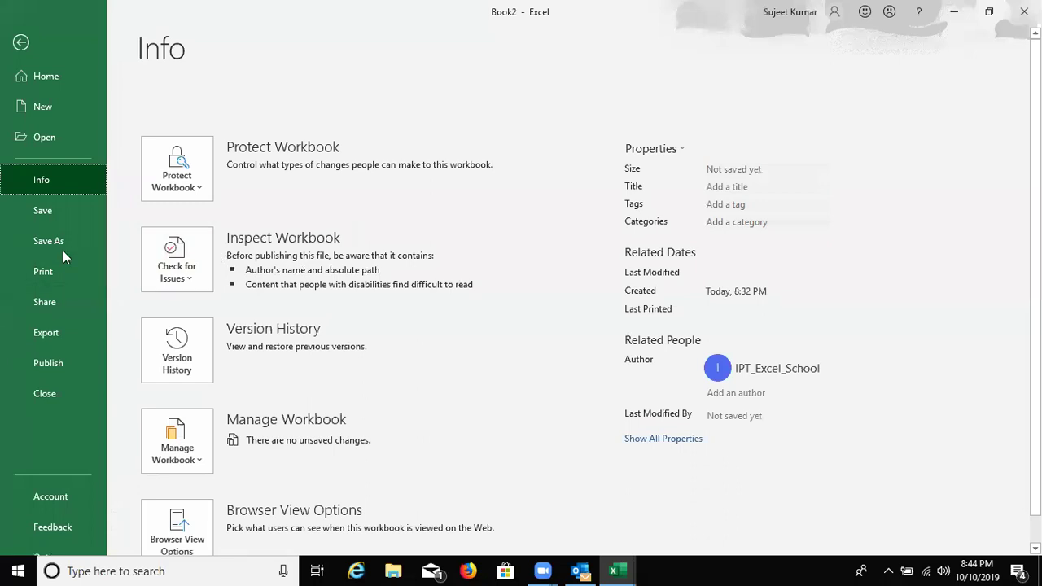
{"action": "left_click", "coordinate": [61, 248]}
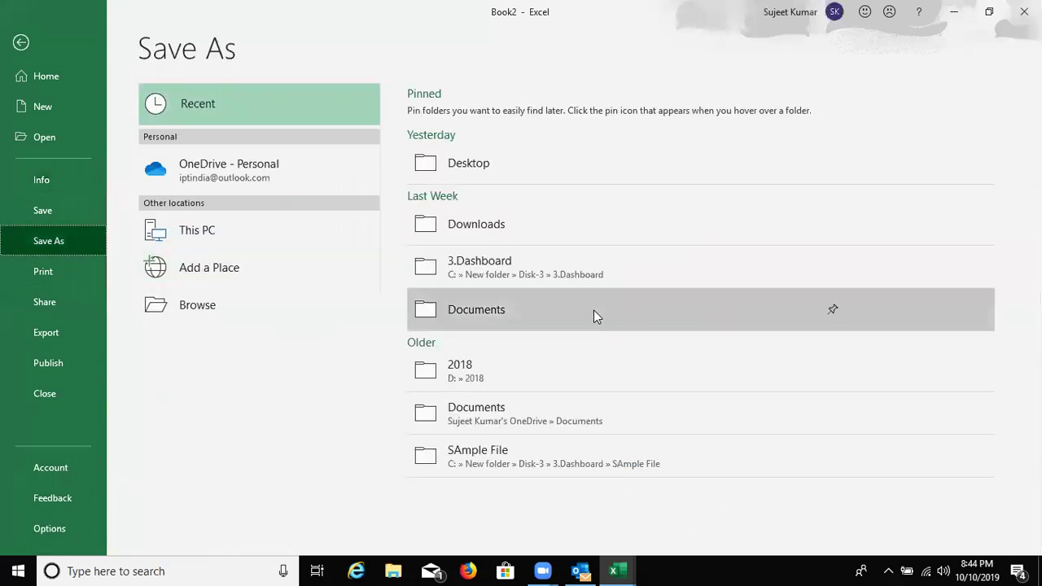
{"action": "left_click", "coordinate": [474, 178]}
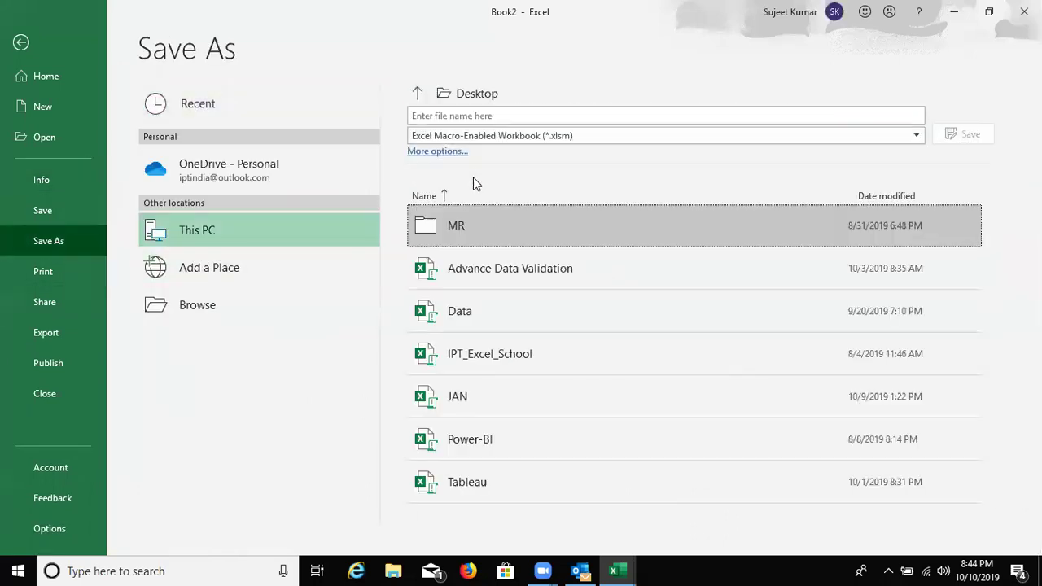
{"action": "left_click", "coordinate": [480, 309]}
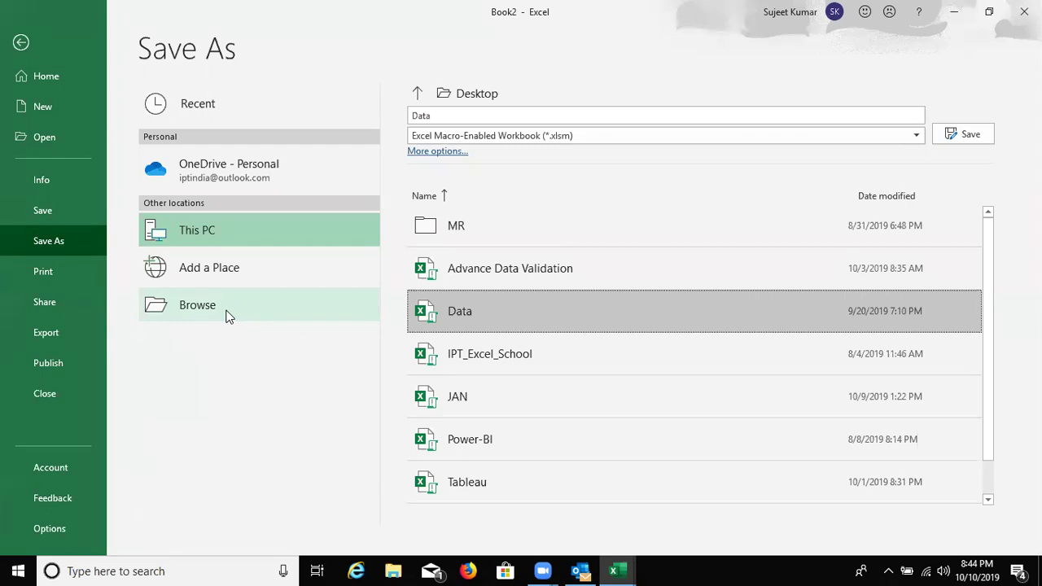
{"action": "left_click", "coordinate": [417, 116]}
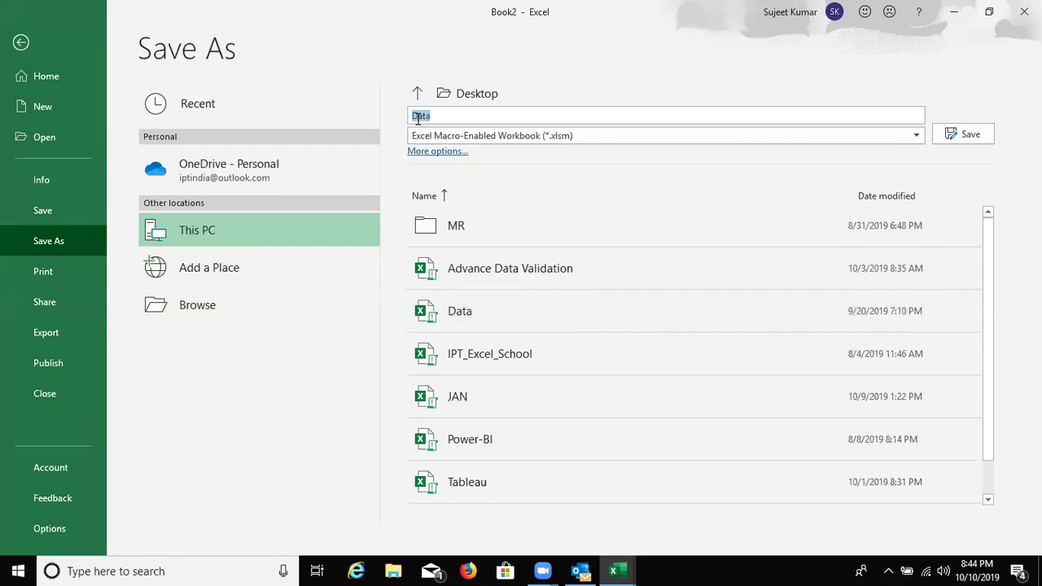
{"action": "type", "text": "P"}
{"action": "type", "text": "L"}
{"action": "left_click", "coordinate": [965, 134]}
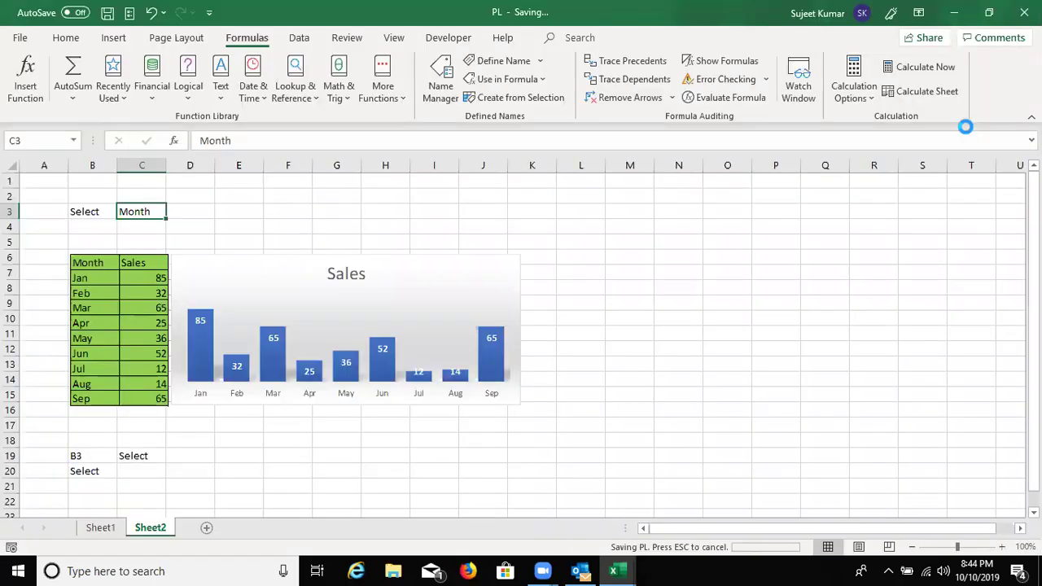
{"action": "left_click", "coordinate": [1023, 14]}
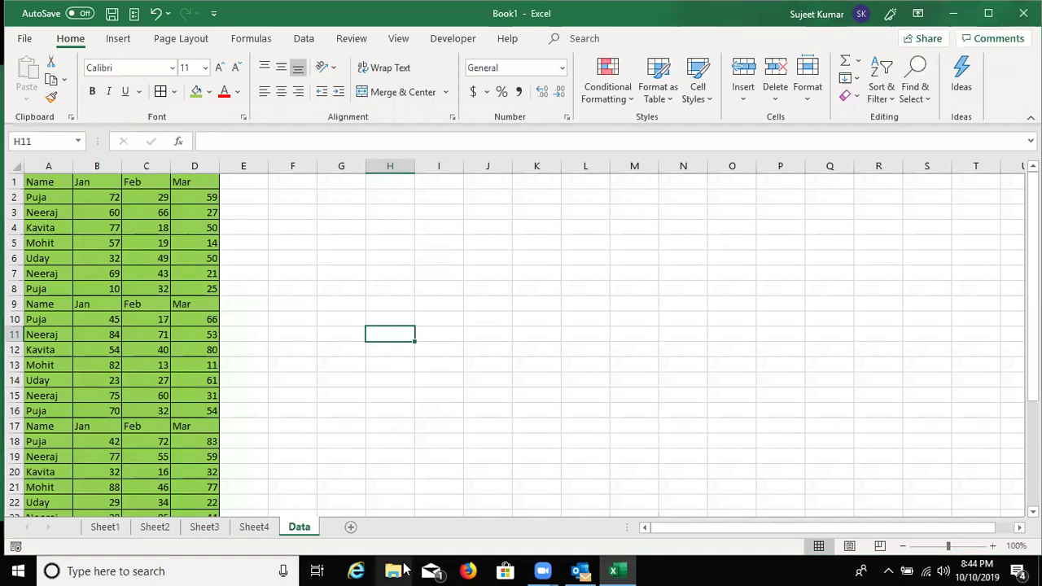
Launch Google Chrome from Windows search, dismiss Restore pages, and maximize the window
{"action": "key", "text": "super"}
{"action": "type", "text": "ho"}
{"action": "key", "text": "BackSpace"}
{"action": "key", "text": "BackSpace"}
{"action": "type", "text": "ch"}
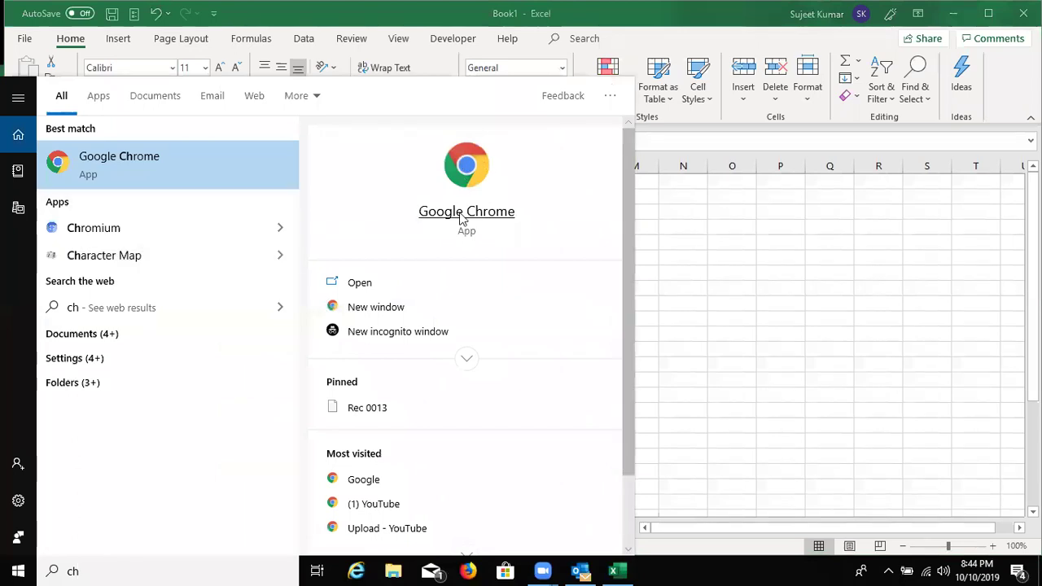
{"action": "left_click", "coordinate": [464, 213]}
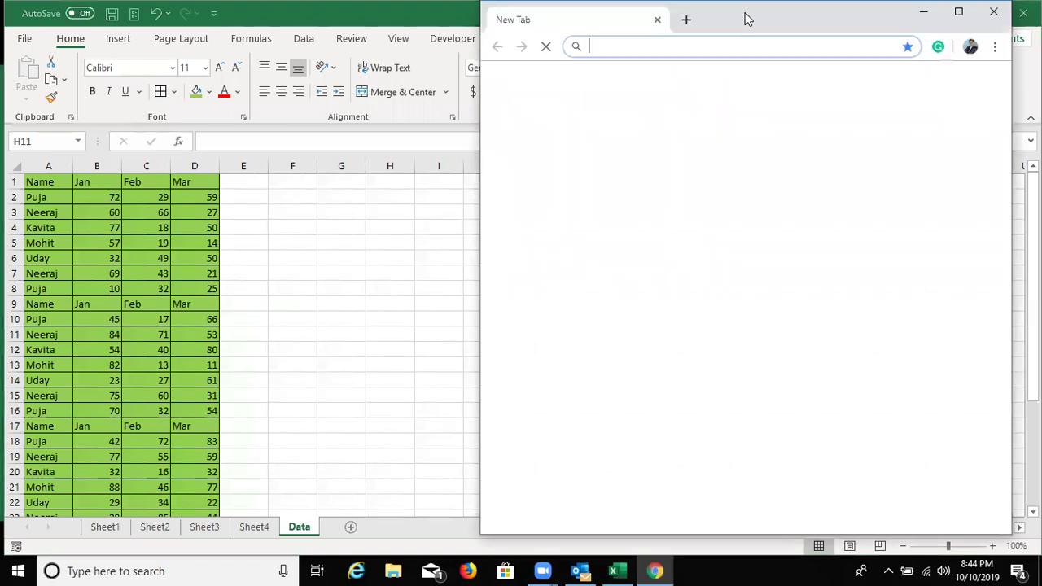
{"action": "left_click_drag", "start_coordinate": [749, 21], "coordinate": [269, 62]}
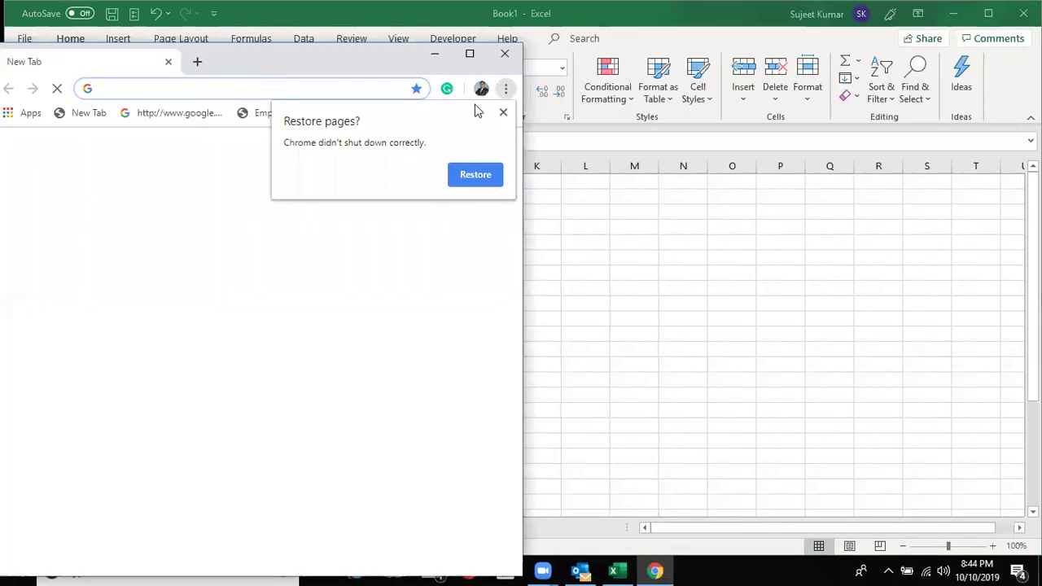
{"action": "left_click", "coordinate": [510, 111]}
{"action": "left_click", "coordinate": [469, 61]}
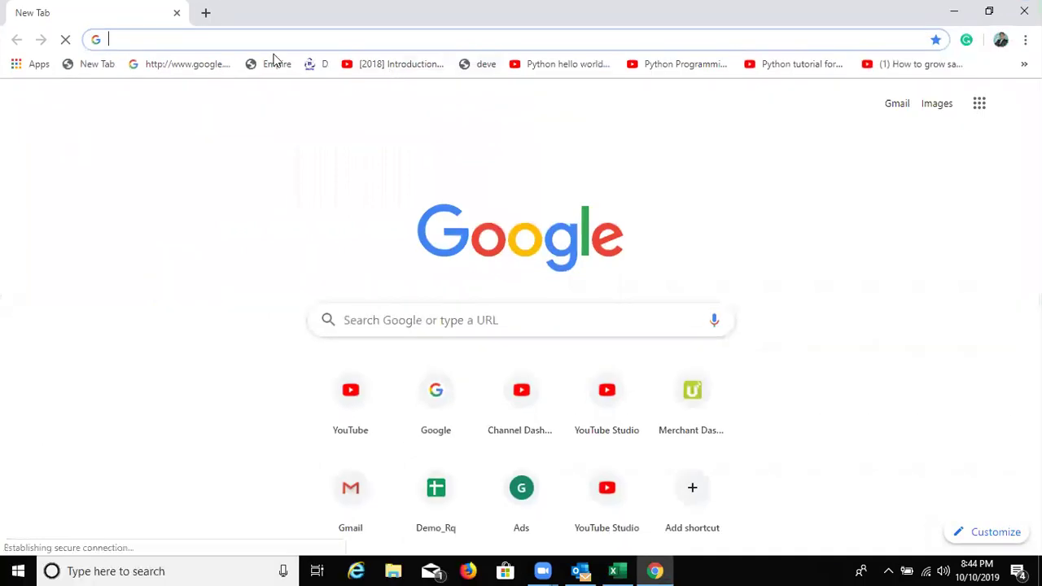
Load gmail.com and start a new message, entering then erasing recipient text so To stays empty
{"action": "type", "text": "gm"}
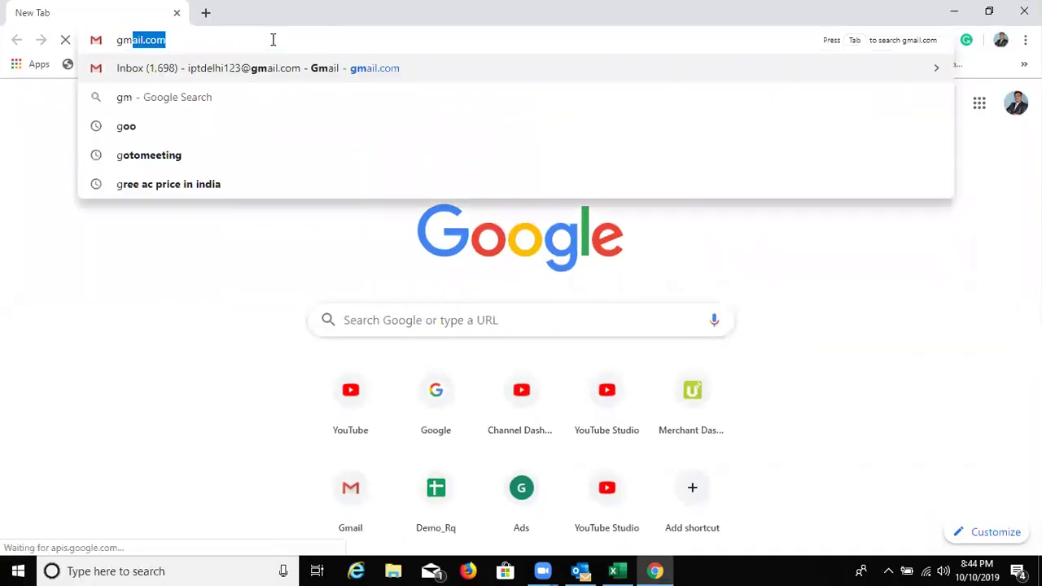
{"action": "key", "text": "Return"}
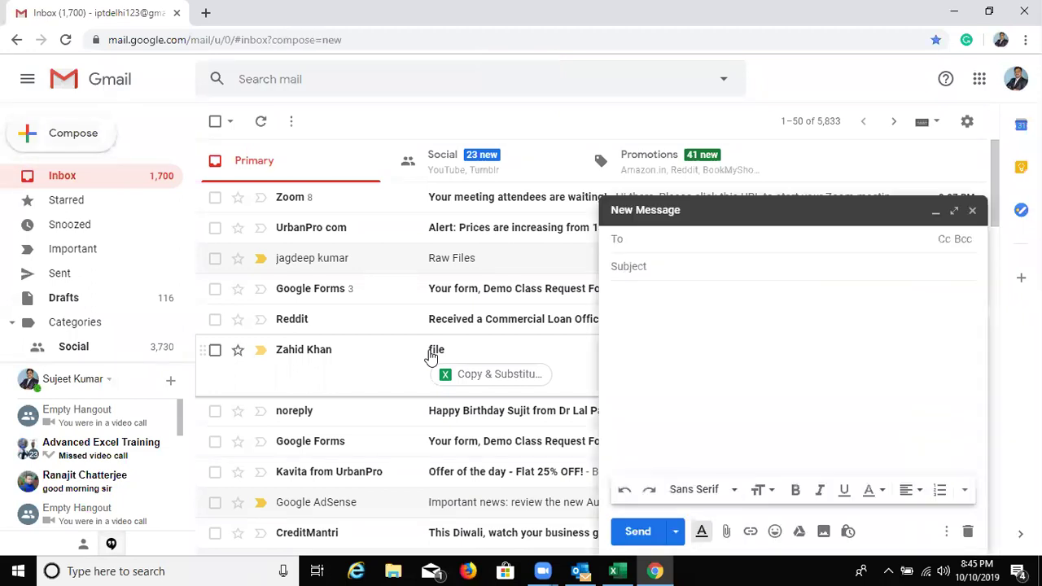
{"action": "type", "text": "p"}
{"action": "type", "text": "in"}
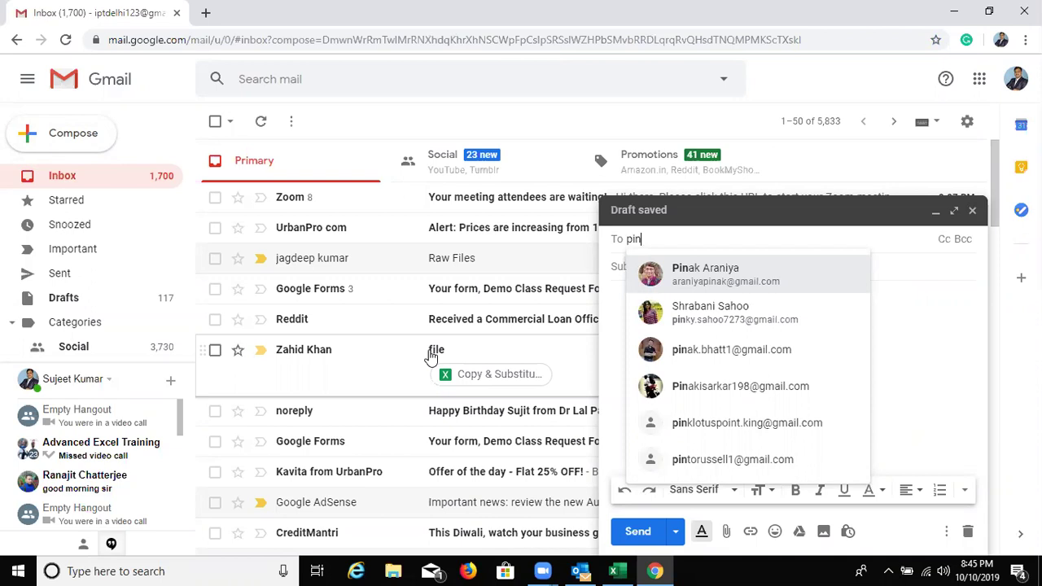
{"action": "key", "text": "BackSpace"}
{"action": "key", "text": "BackSpace"}
{"action": "key", "text": "BackSpace"}
{"action": "type", "text": "t"}
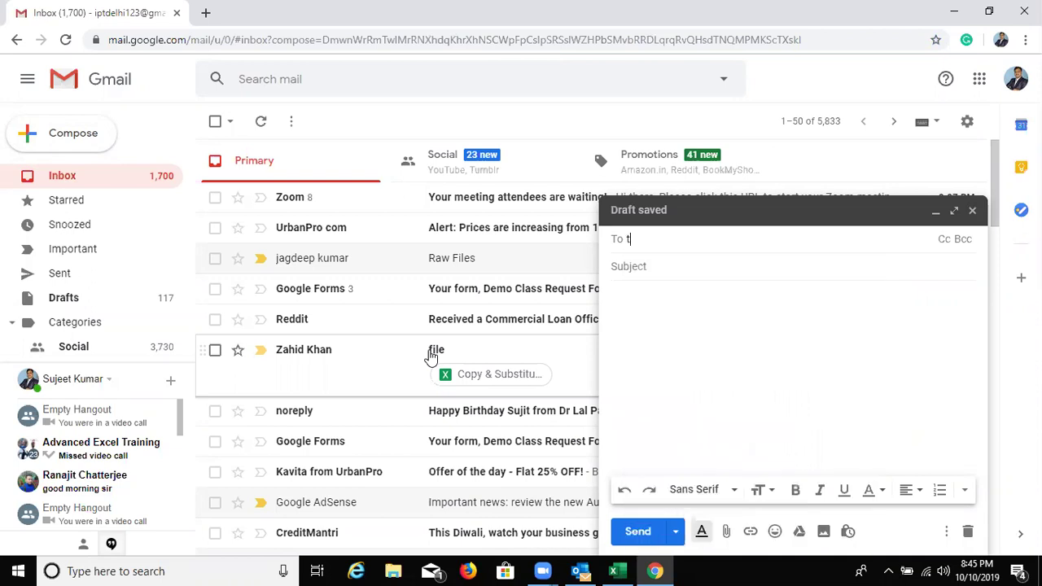
{"action": "type", "text": "os"}
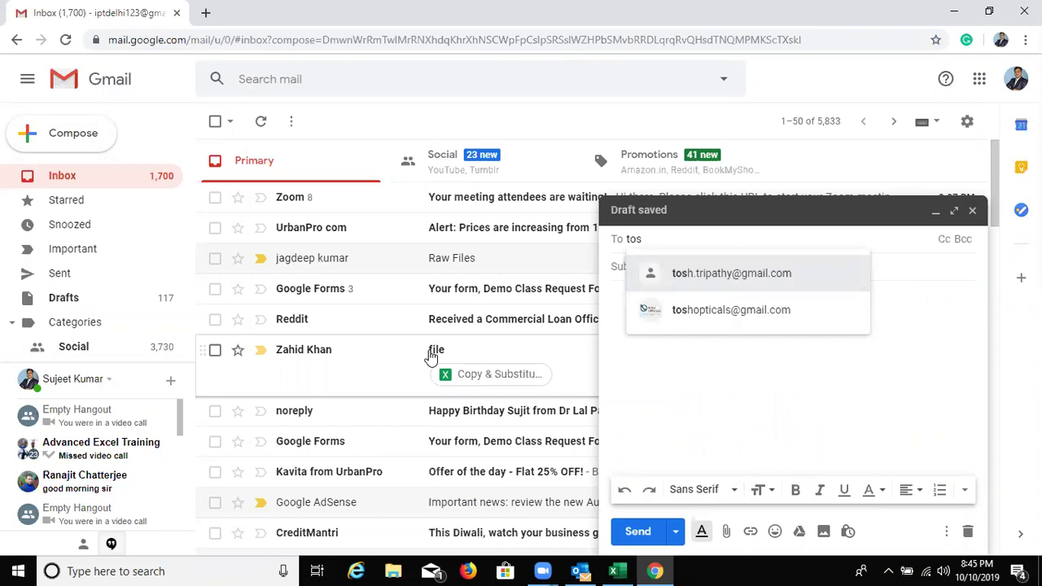
{"action": "key", "text": "BackSpace"}
{"action": "key", "text": "BackSpace"}
{"action": "key", "text": "BackSpace"}
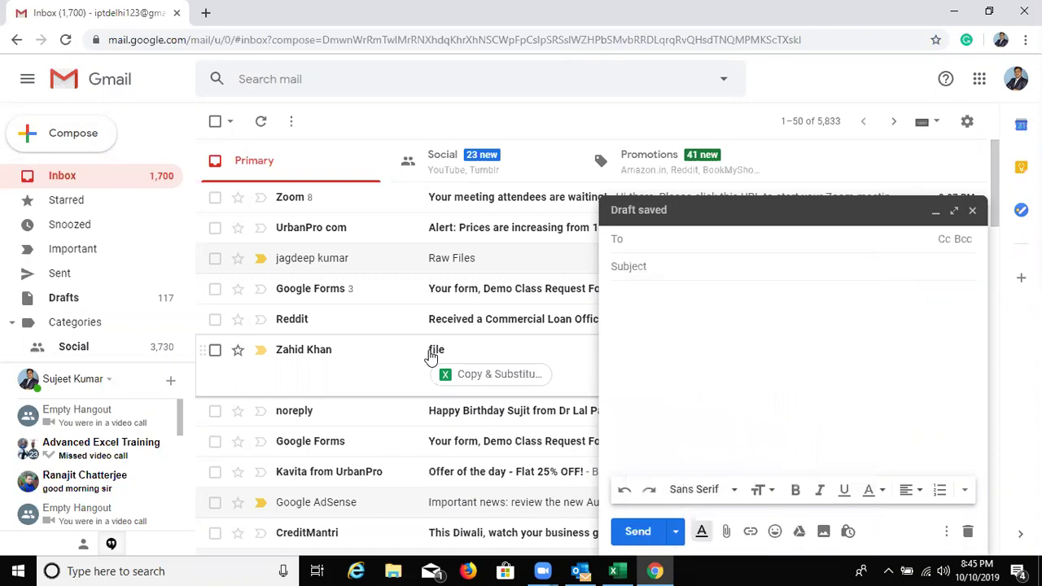